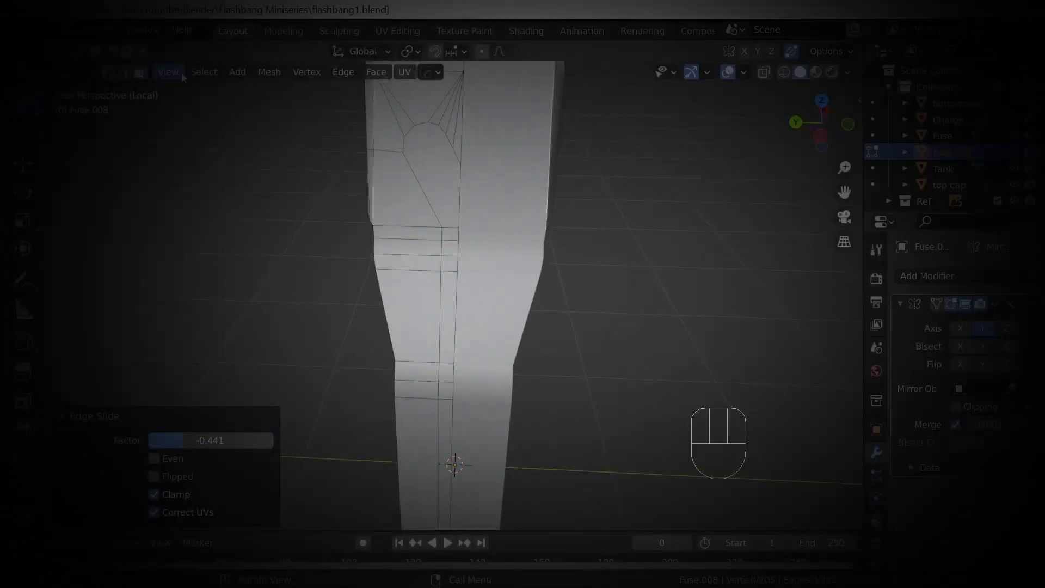
Inset the lever's teardrop face and the connected strip below it by about 0.037 m, with a depth of about 0.029 m.
click(436, 166)
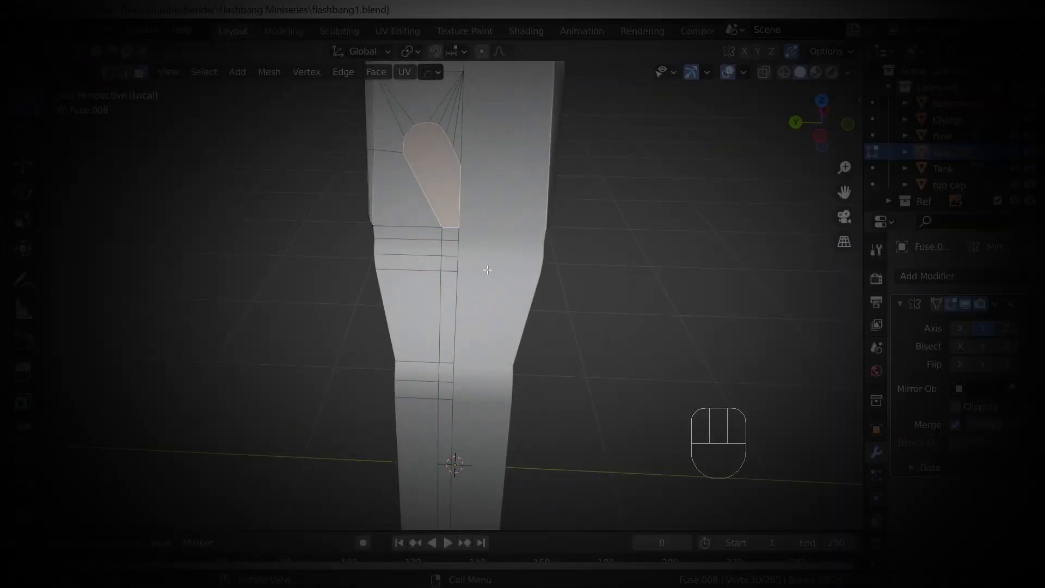
ctrl+click(465, 290)
middle_drag(465, 290, 494, 269)
middle_drag(516, 318, 563, 308)
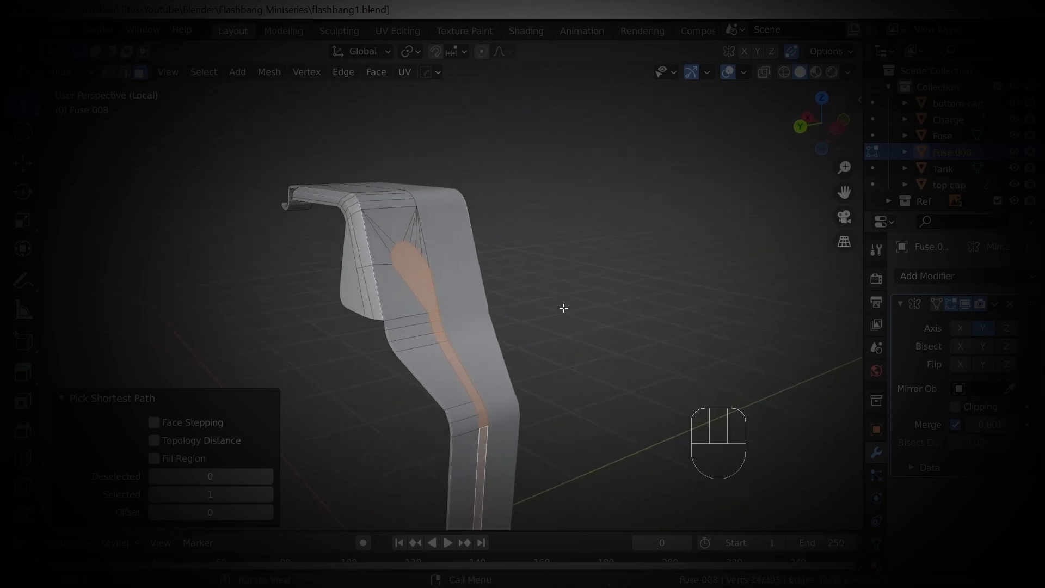
key(i)
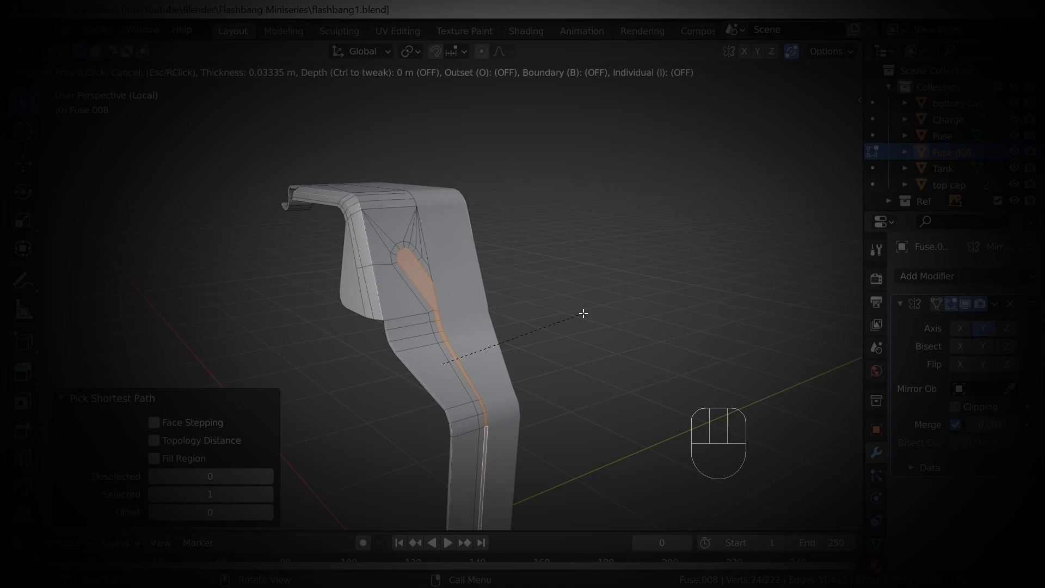
key(ctrl)
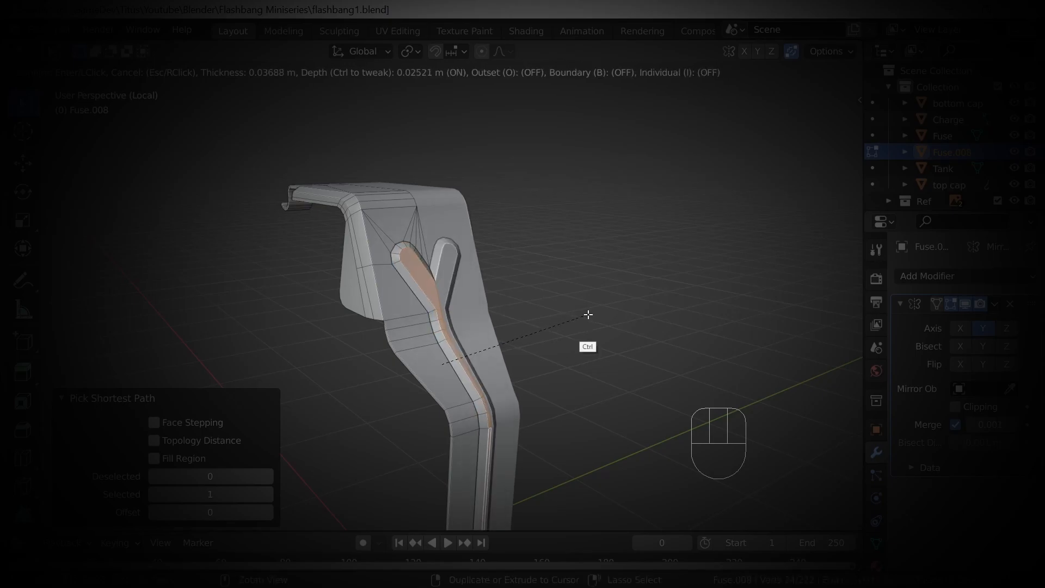
click(588, 315)
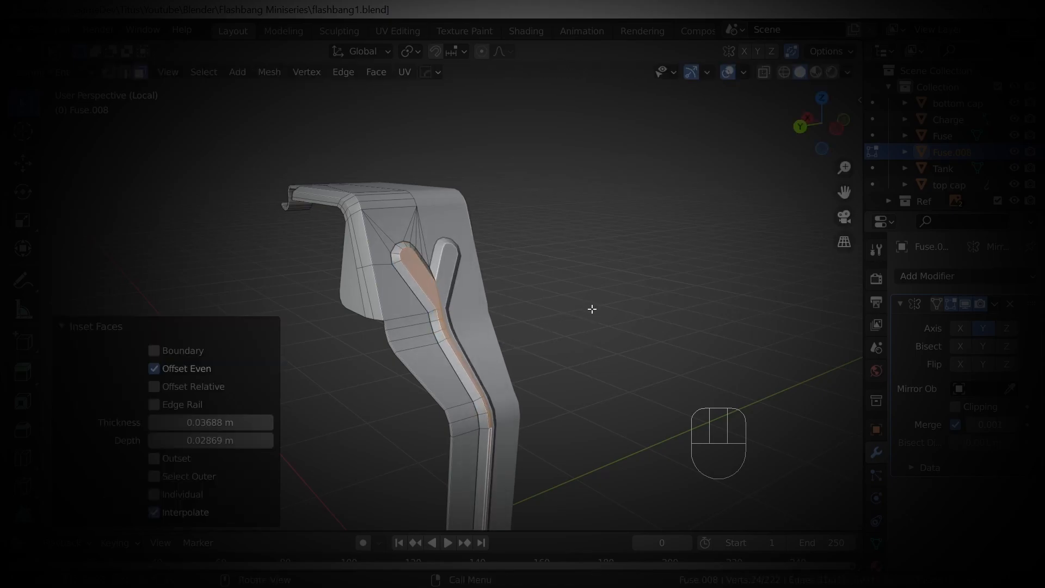
key(Tab)
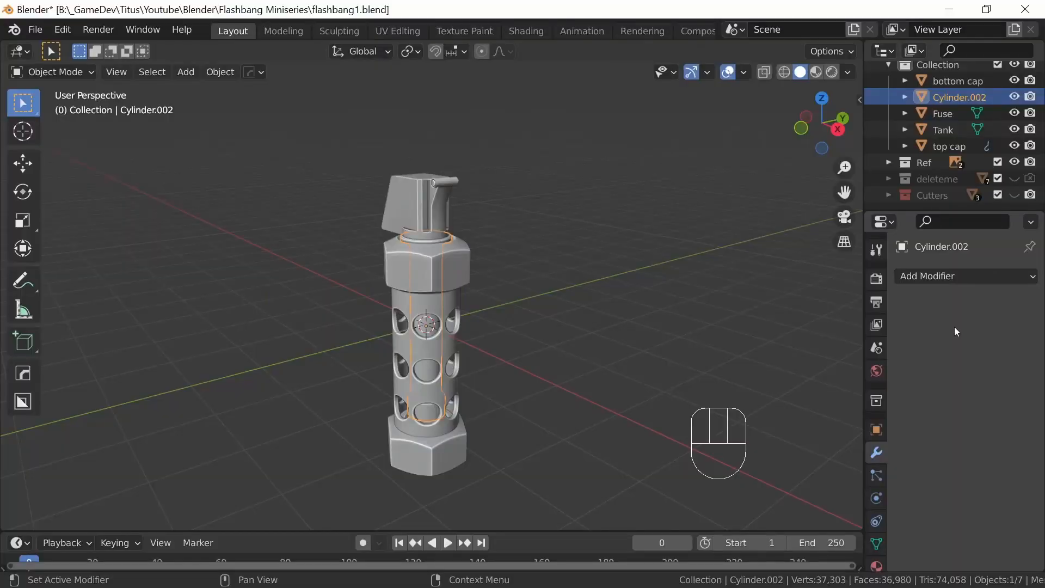
Rename the Cylinder.002 object to Charge.
middle_drag(588, 305, 438, 316)
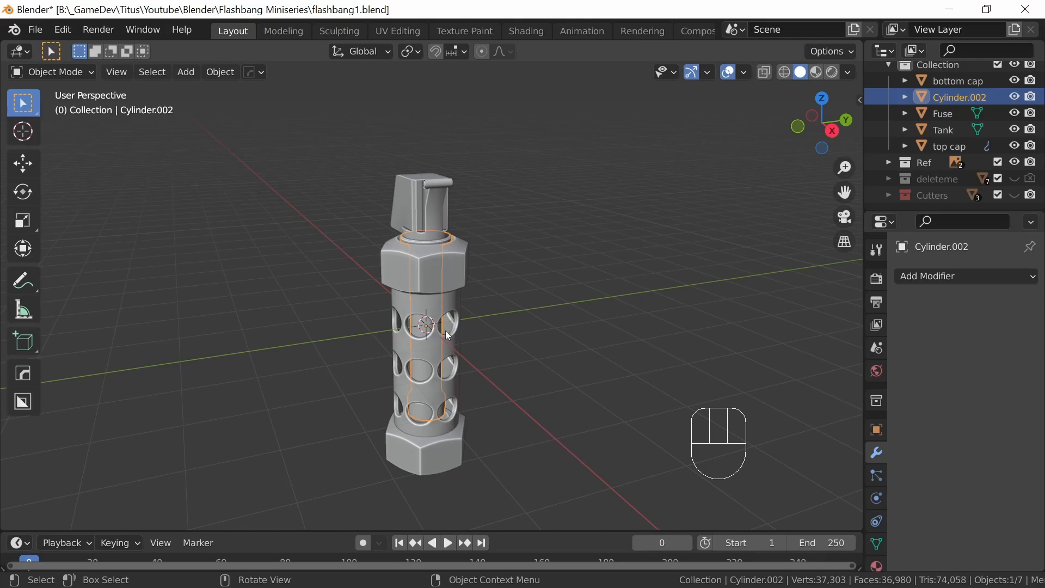
double_click(959, 97)
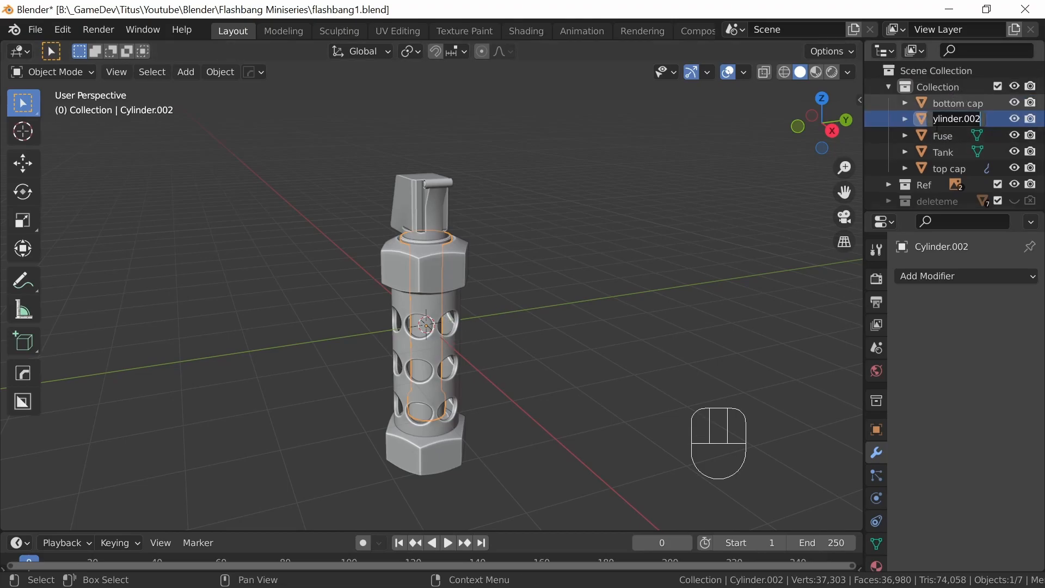
text(Charge)
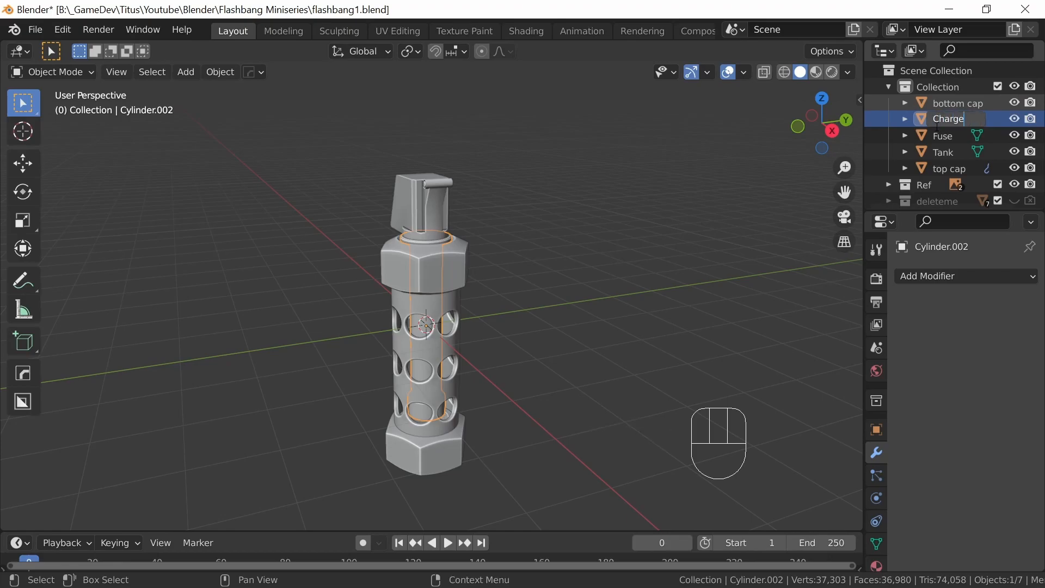
key(Return)
Select the Fuse object and open its mesh for editing with face selection.
middle_drag(599, 309, 639, 316)
middle_drag(512, 308, 527, 395)
click(487, 233)
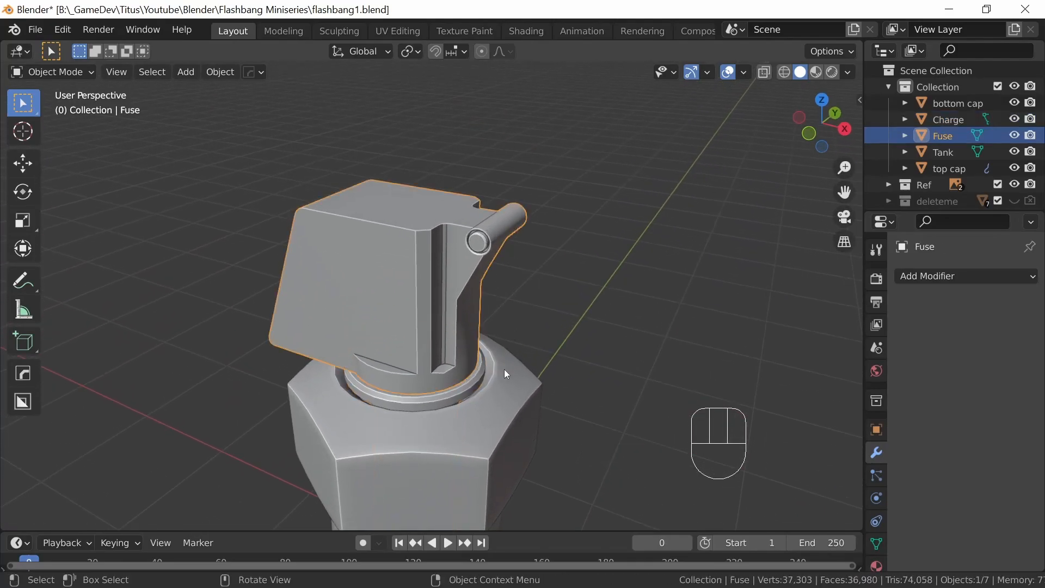
middle_drag(531, 329, 497, 233)
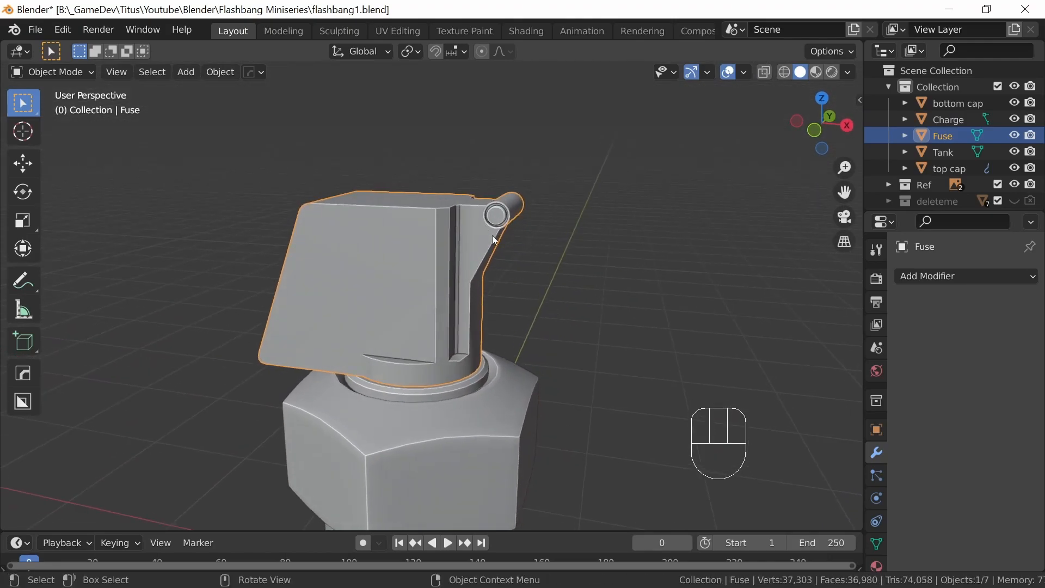
middle_drag(596, 288, 455, 317)
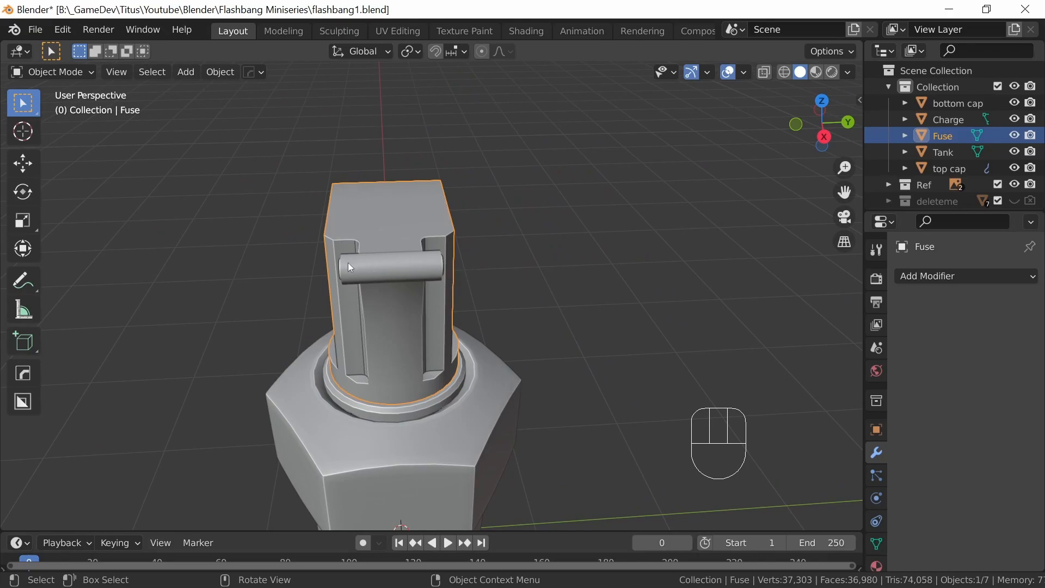
mouse_move(404, 314)
middle_down()
mouse_move(447, 303)
mouse_move(427, 291)
mouse_move(508, 305)
mouse_move(423, 305)
middle_up()
key(Tab)
click(141, 73)
Select the end cap on the -Y side of the Fuse's pin, grow the selection six times, and move it about -0.095 m along Y.
click(418, 259)
ctrl+middle_drag(455, 362, 505, 319)
key(ctrl)
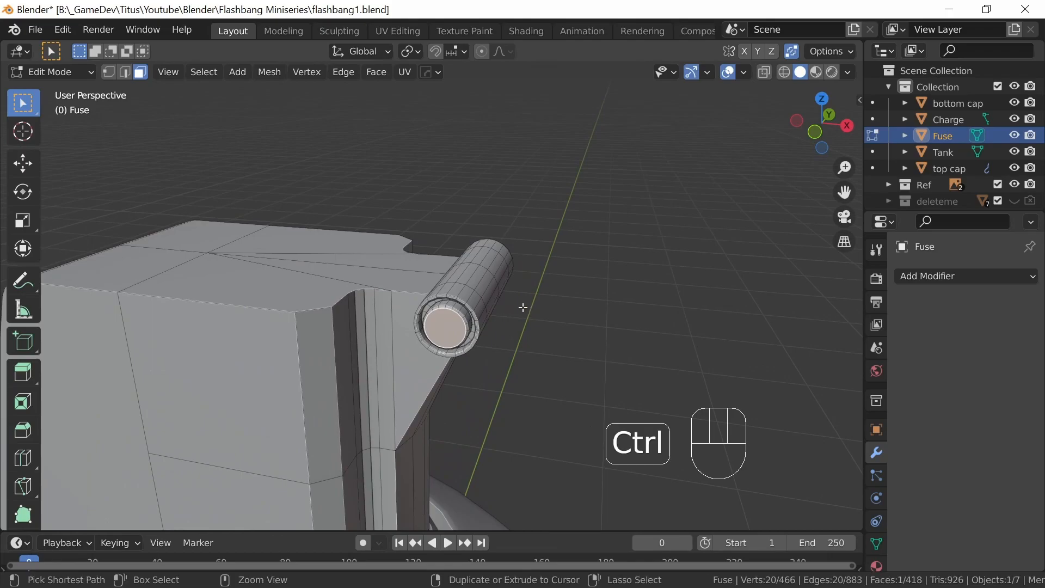
key(ctrl+KP_Add)
key(ctrl+KP_Add)
key(ctrl+KP_Add)
key(ctrl+KP_Add)
key(ctrl+KP_Add)
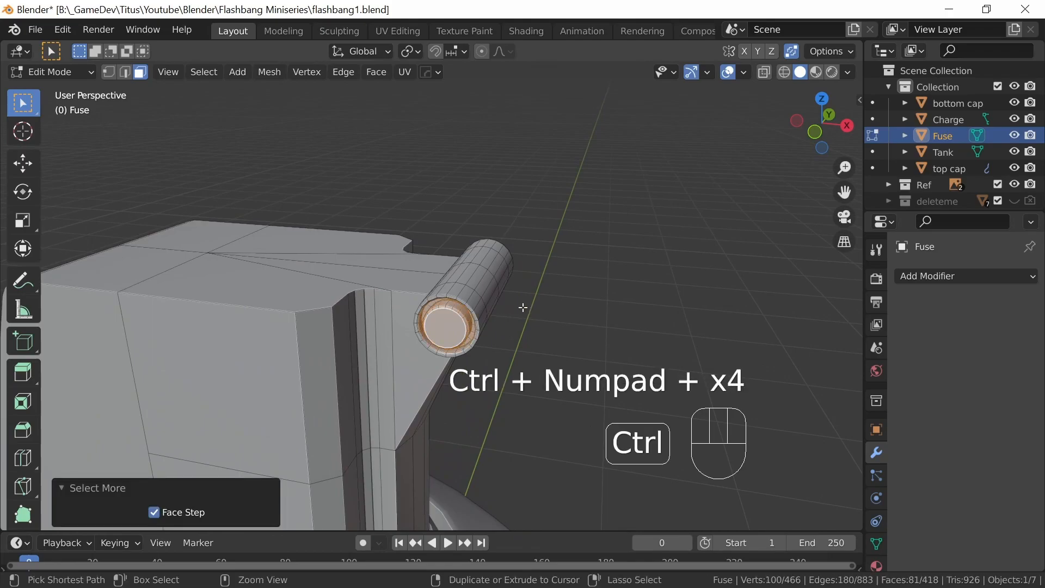
key(ctrl+KP_Add)
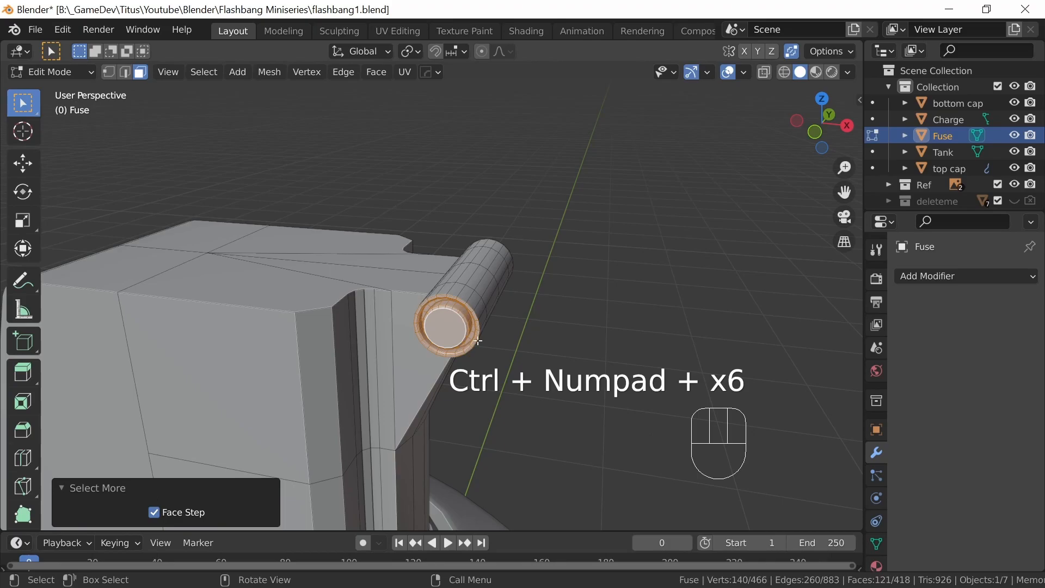
middle_drag(509, 319, 520, 344)
middle_drag(609, 347, 545, 353)
key(KP_3)
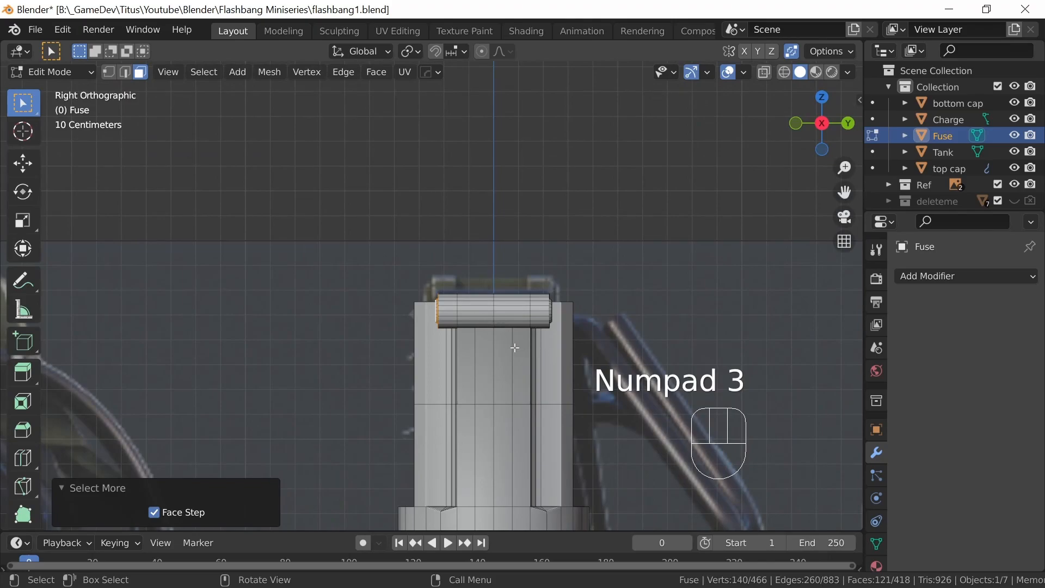
key(g)
key(y)
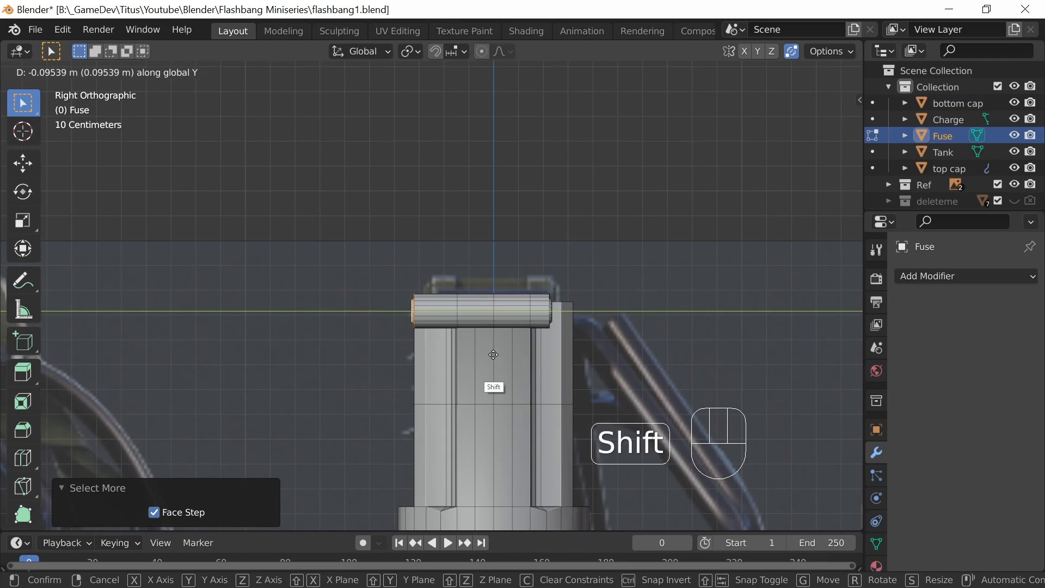
click(517, 345)
Select the pin's opposite end cap, grow the selection six times, and move it about 0.096 m along Y.
middle_drag(637, 333, 584, 354)
ctrl+middle_drag(585, 210, 526, 332)
click(526, 332)
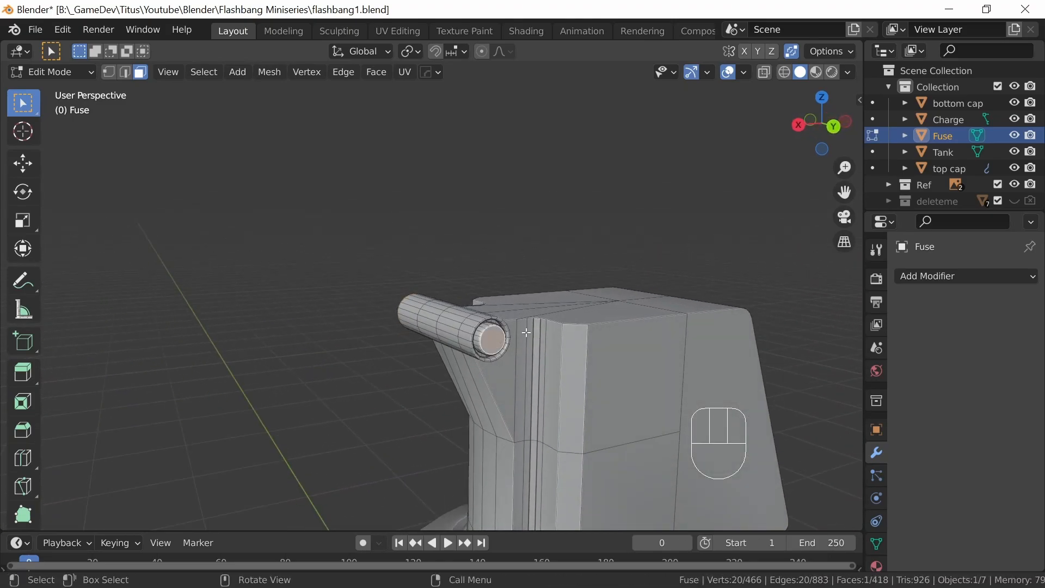
key(ctrl+KP_Add)
key(ctrl+KP_Add)
key(ctrl+KP_Add)
key(ctrl+KP_Add)
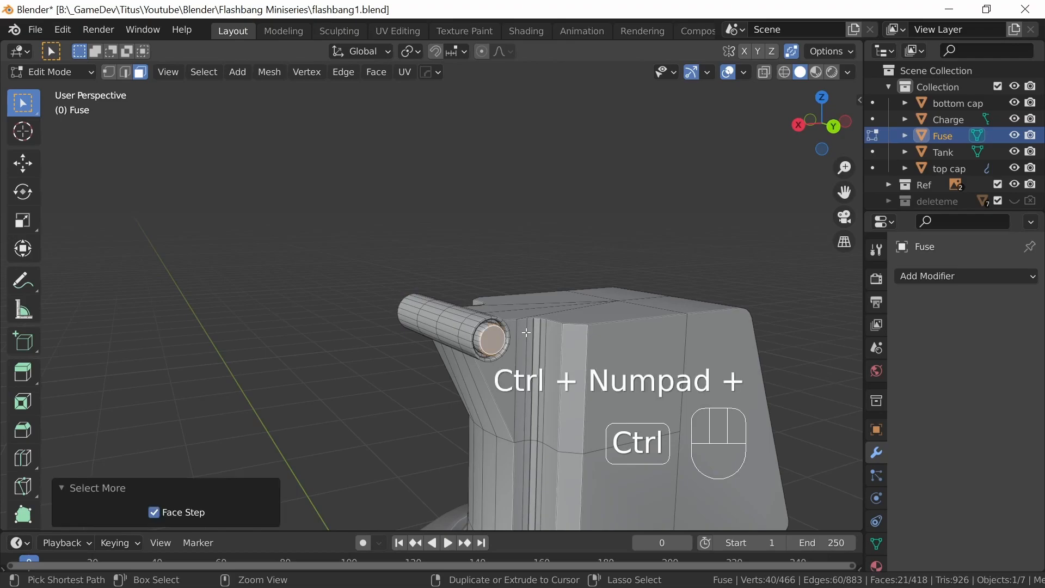
key(ctrl+KP_Add)
key(ctrl+KP_Add)
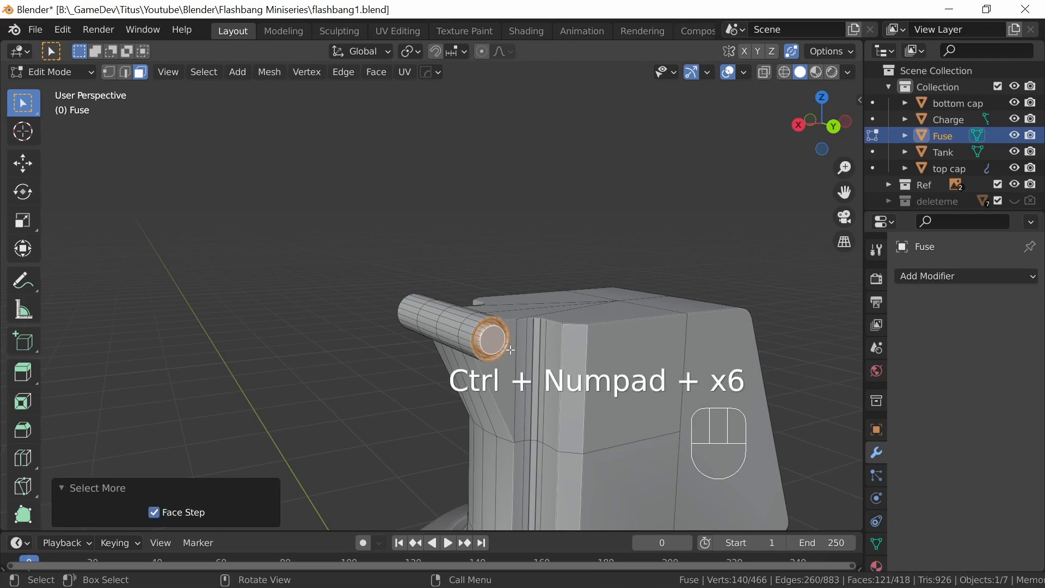
key(KP_3)
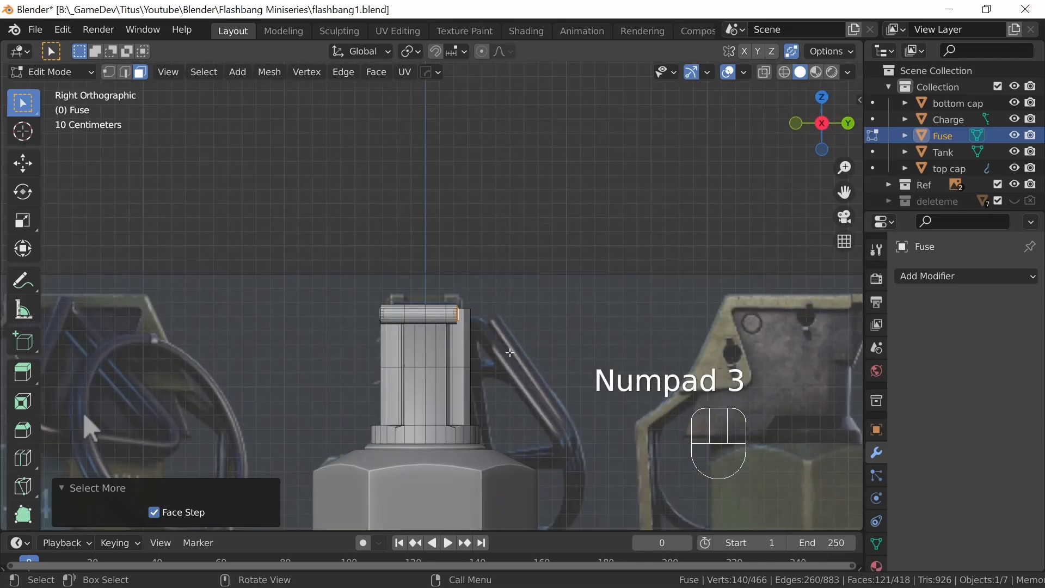
ctrl+middle_drag(510, 343, 539, 378)
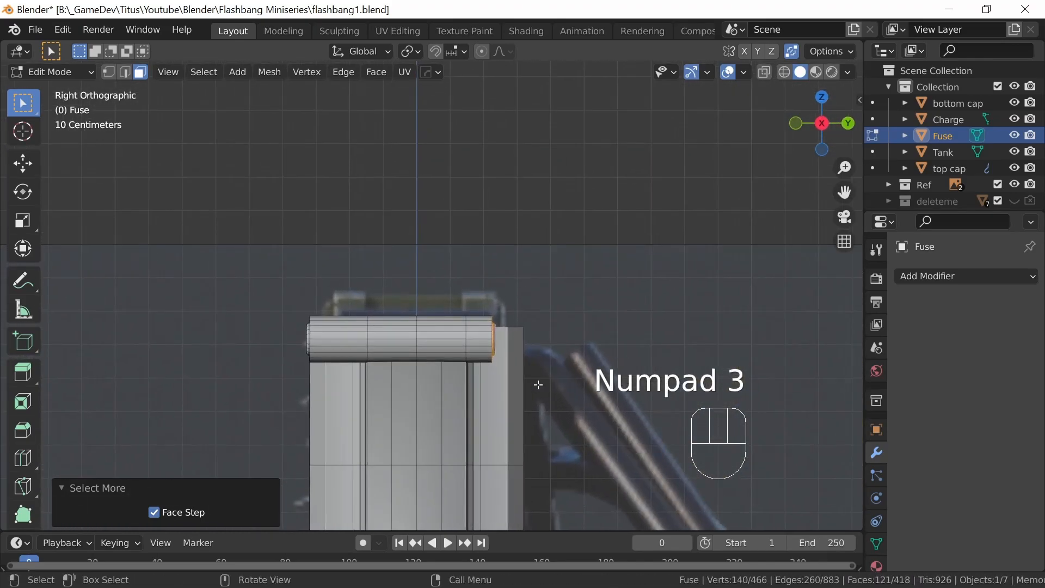
key(g)
key(y)
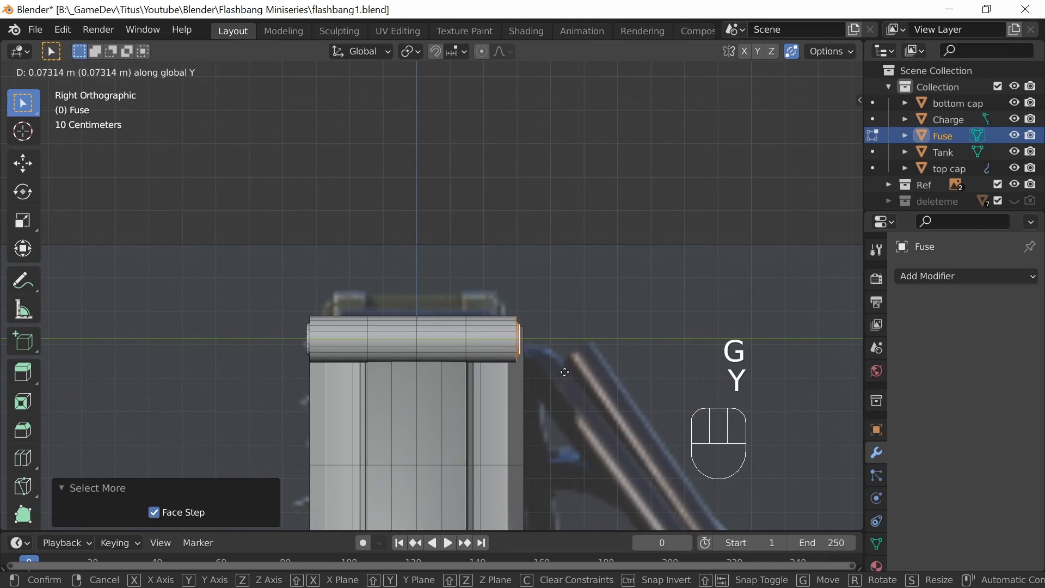
key(shift)
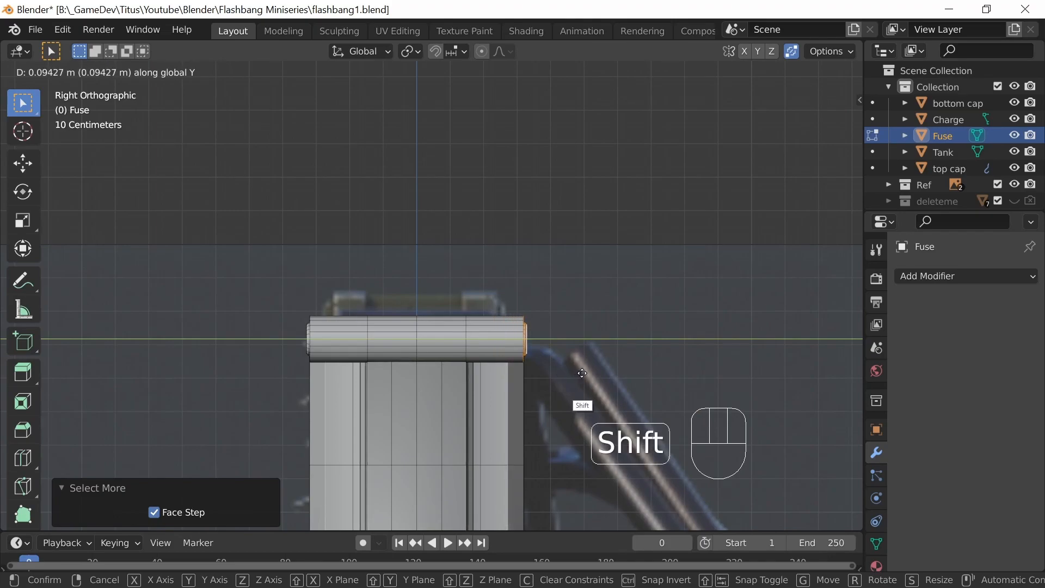
click(586, 375)
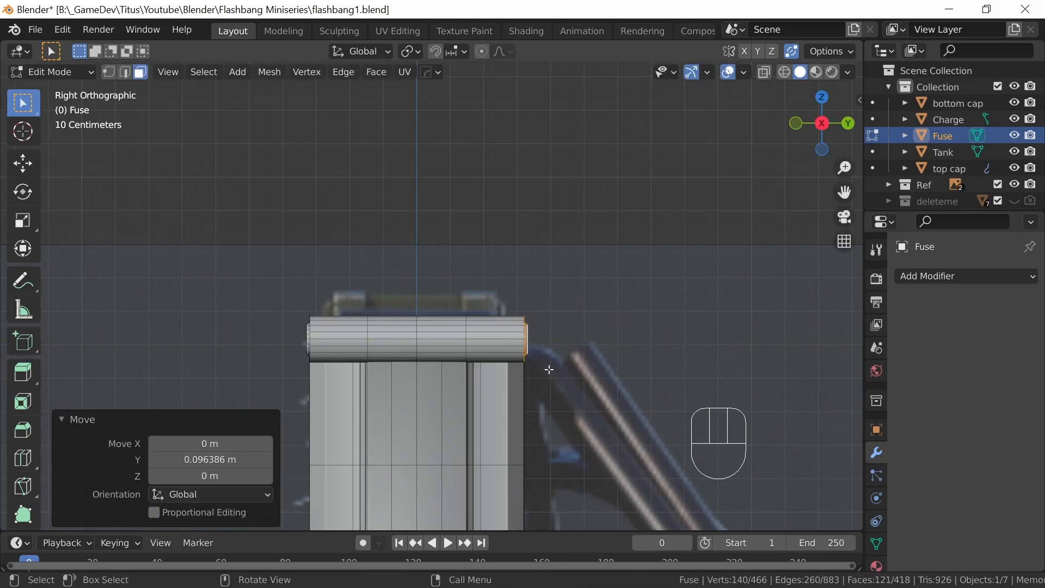
Duplicate the outer edge loop of the pin's front end in place and separate the copy into its own object.
middle_drag(506, 389, 466, 403)
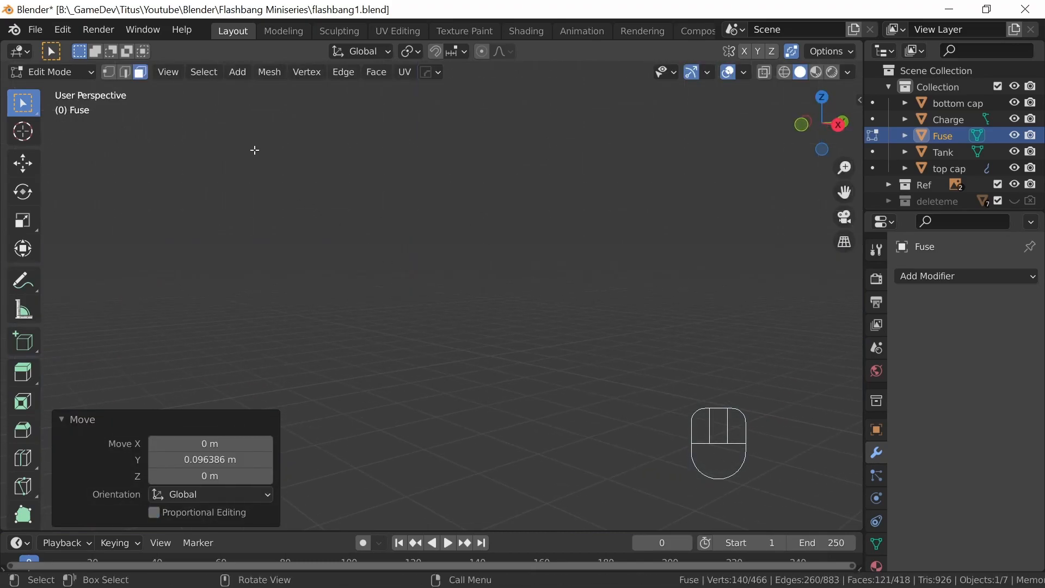
ctrl+middle_drag(477, 279, 490, 396)
shift+middle_drag(498, 466, 578, 314)
key(KP_1)
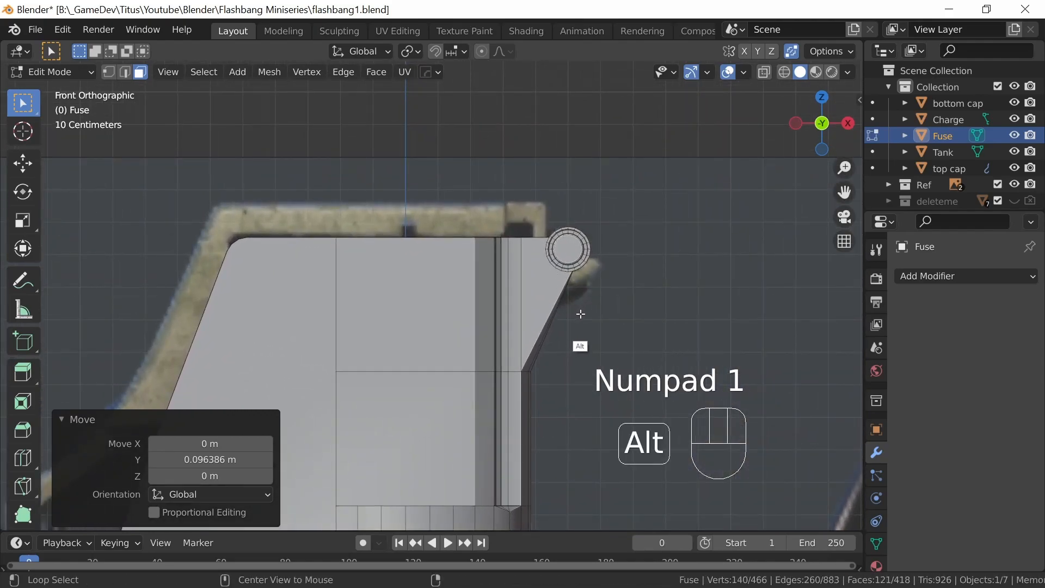
key(alt+z)
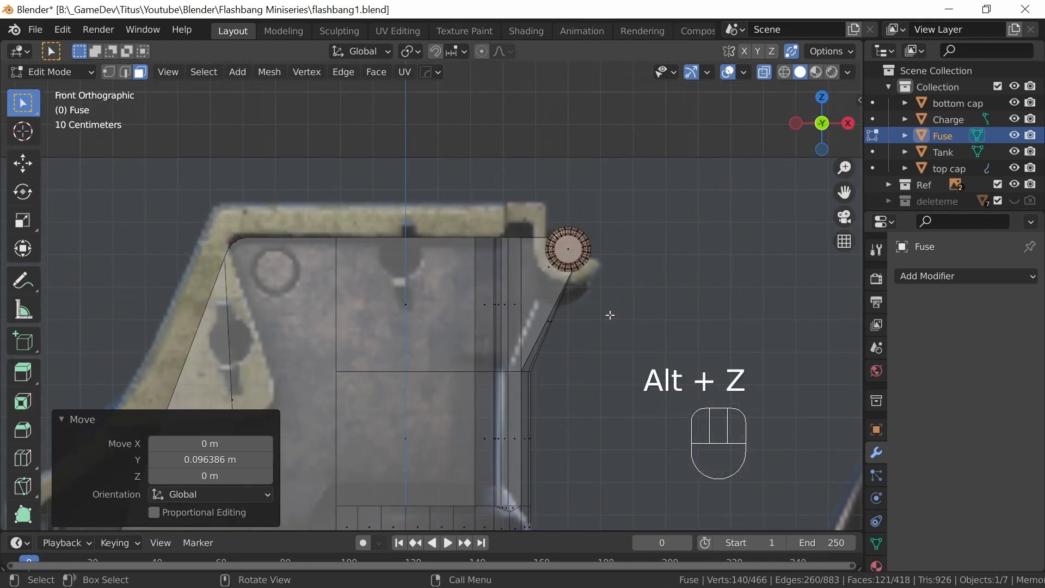
key(alt+z)
click(125, 72)
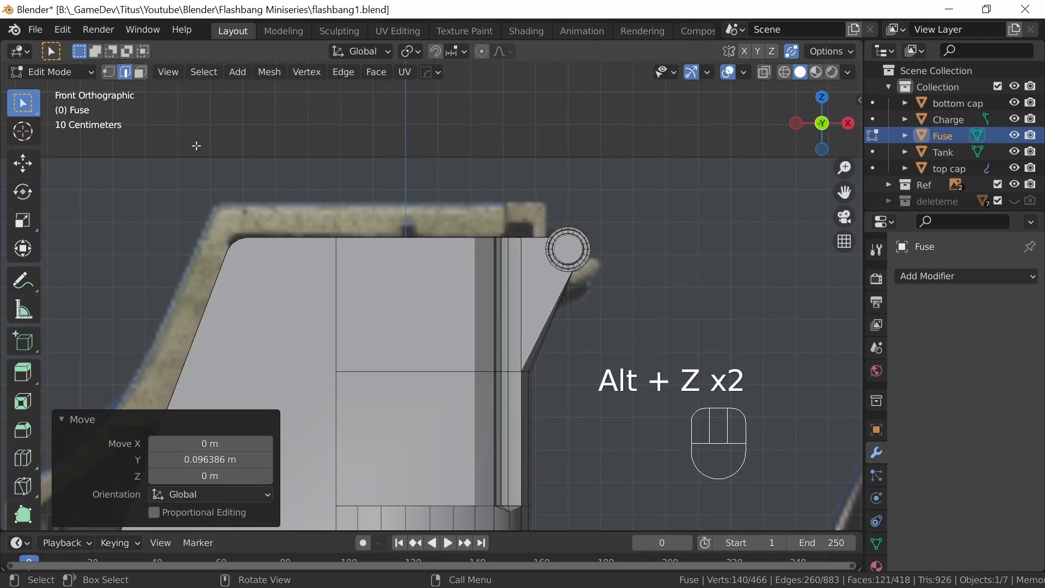
ctrl+middle_drag(647, 289, 601, 218)
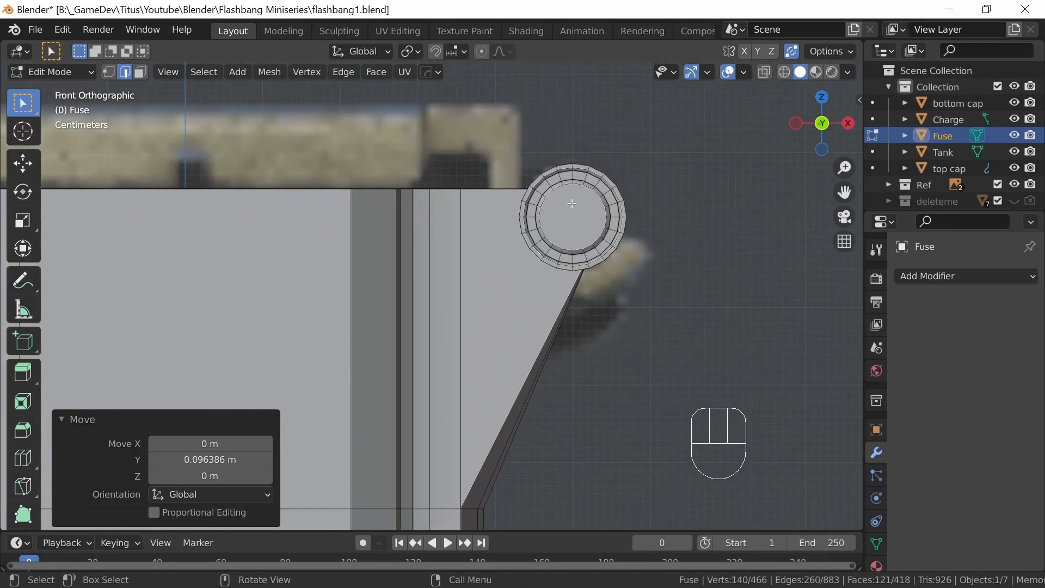
click(631, 148)
alt+click(553, 167)
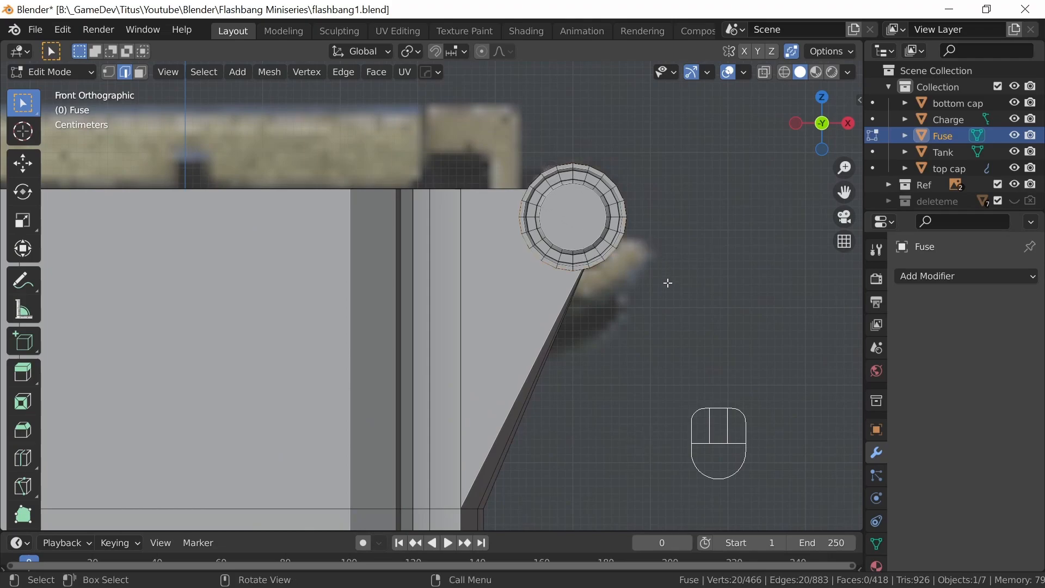
key(shift+d)
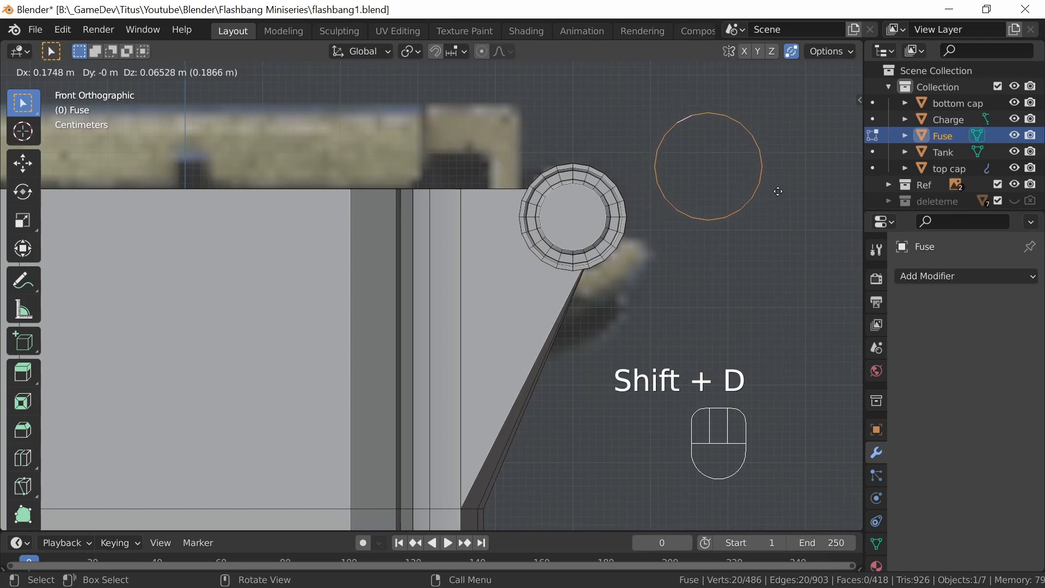
right_click(782, 186)
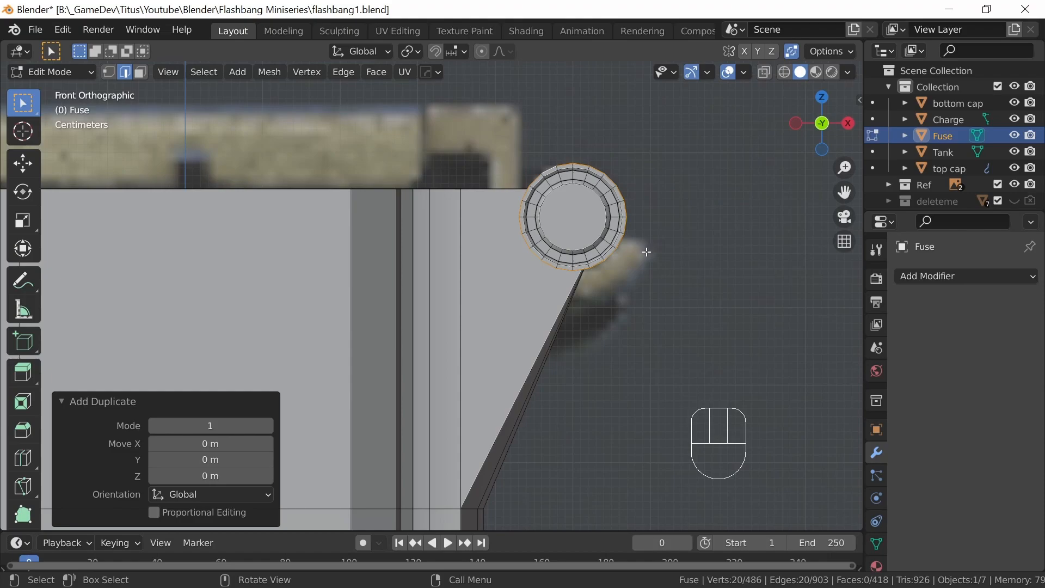
key(p)
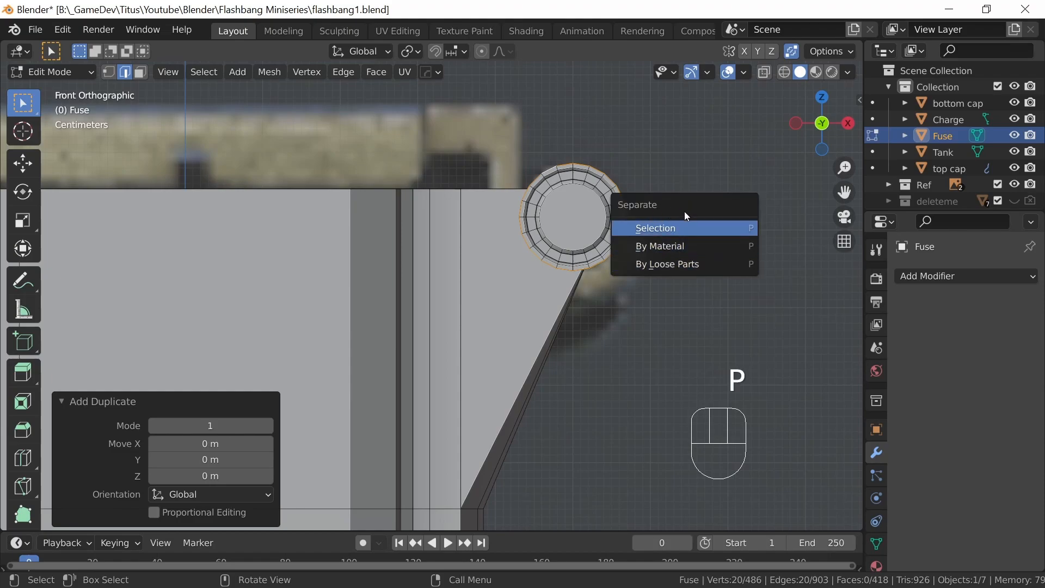
click(678, 227)
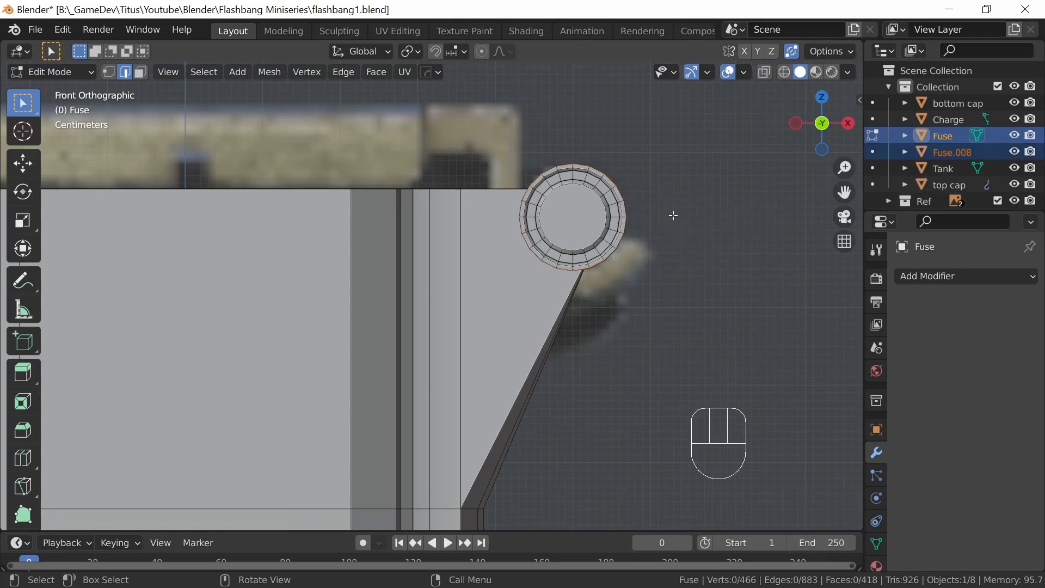
Select the separated edge loop object instead of the Fuse, open its mesh for editing and select the whole loop.
key(Tab)
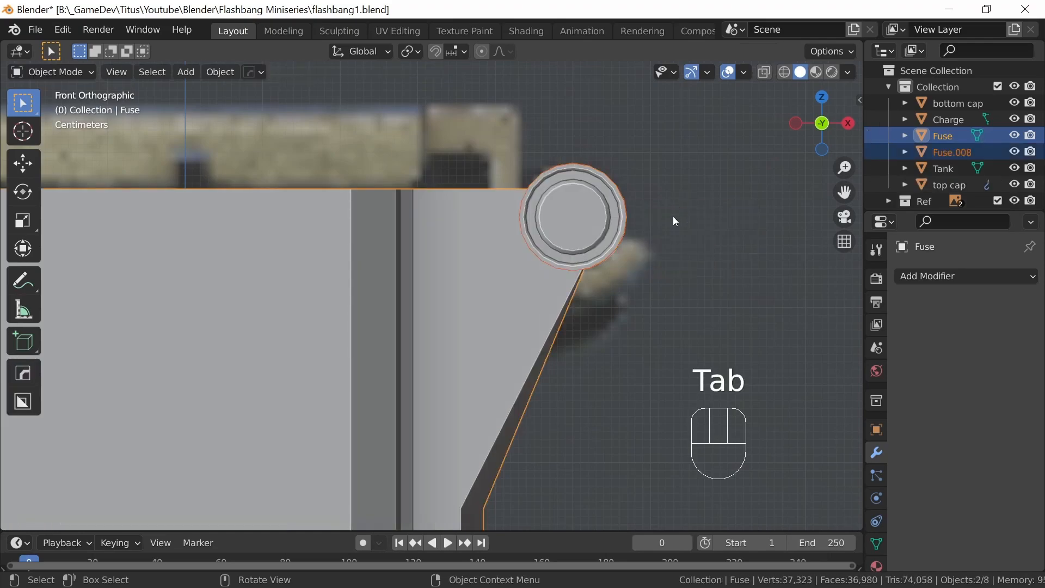
click(626, 205)
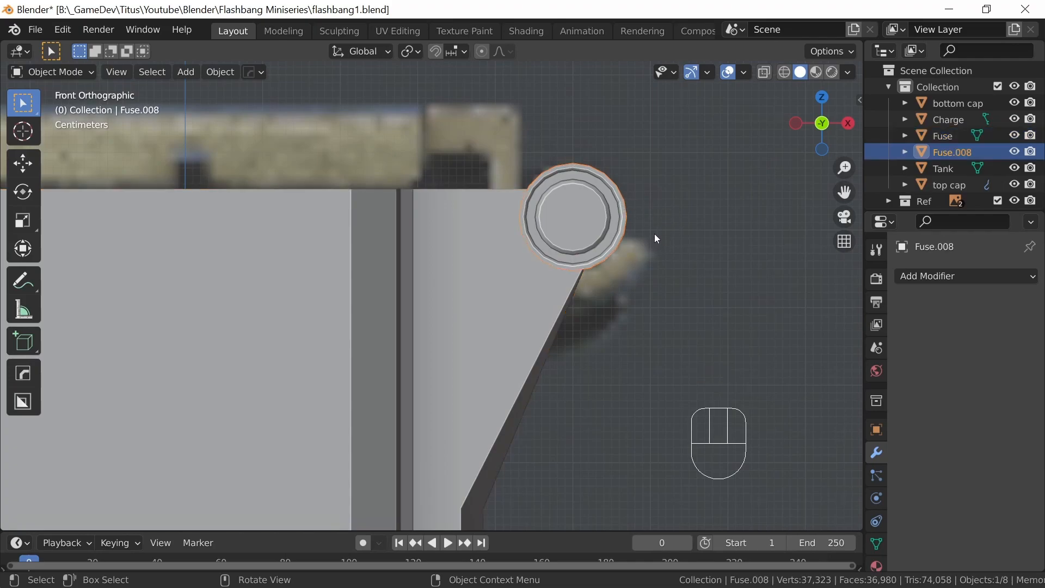
key(Tab)
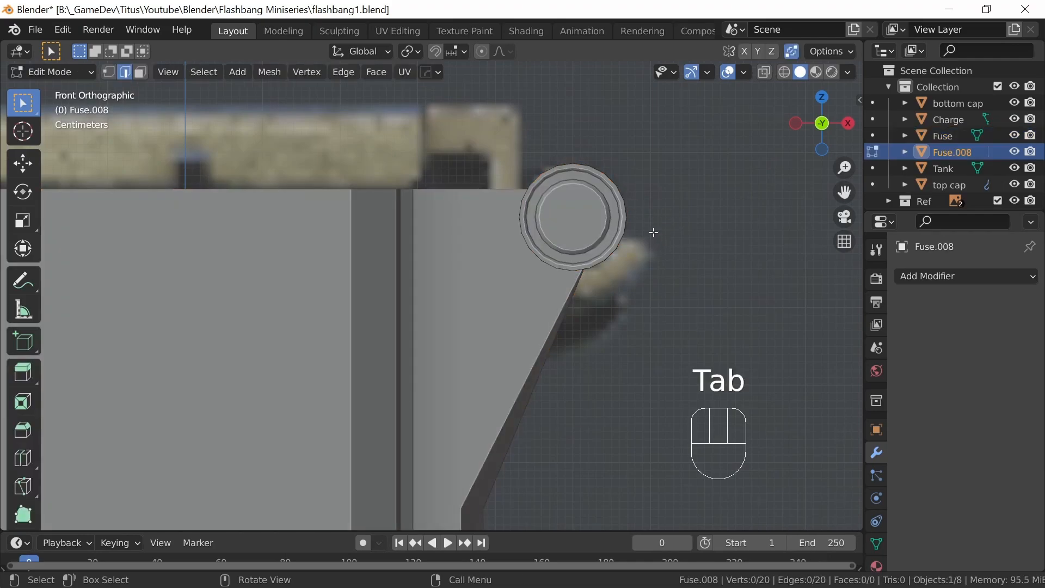
key(a)
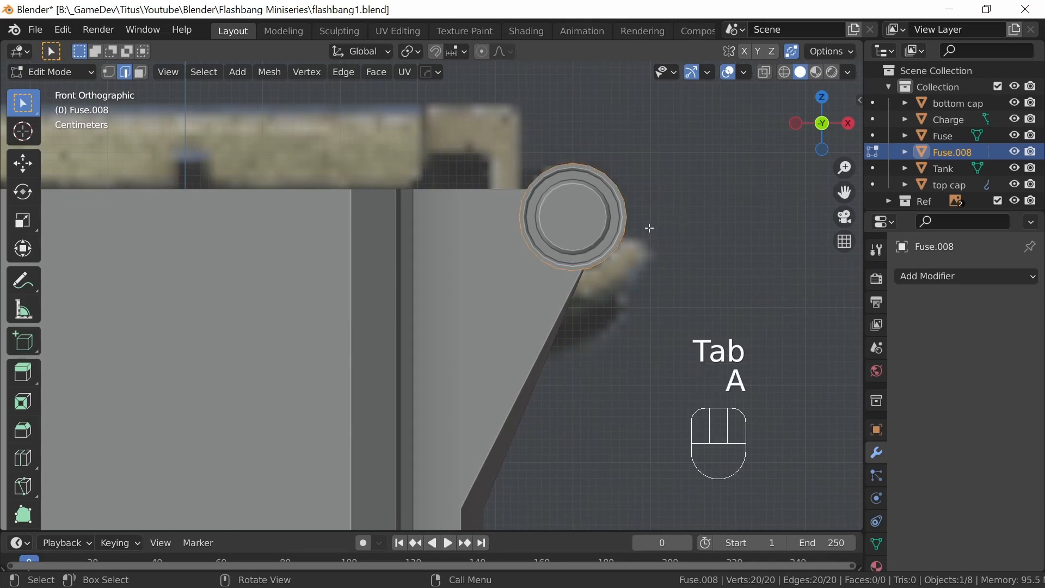
key(g)
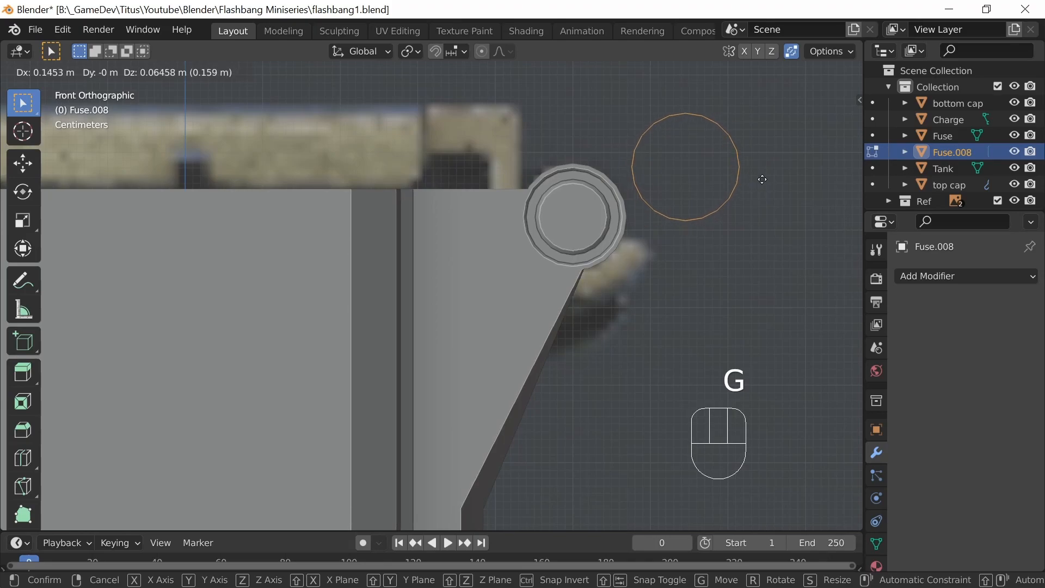
right_click(757, 183)
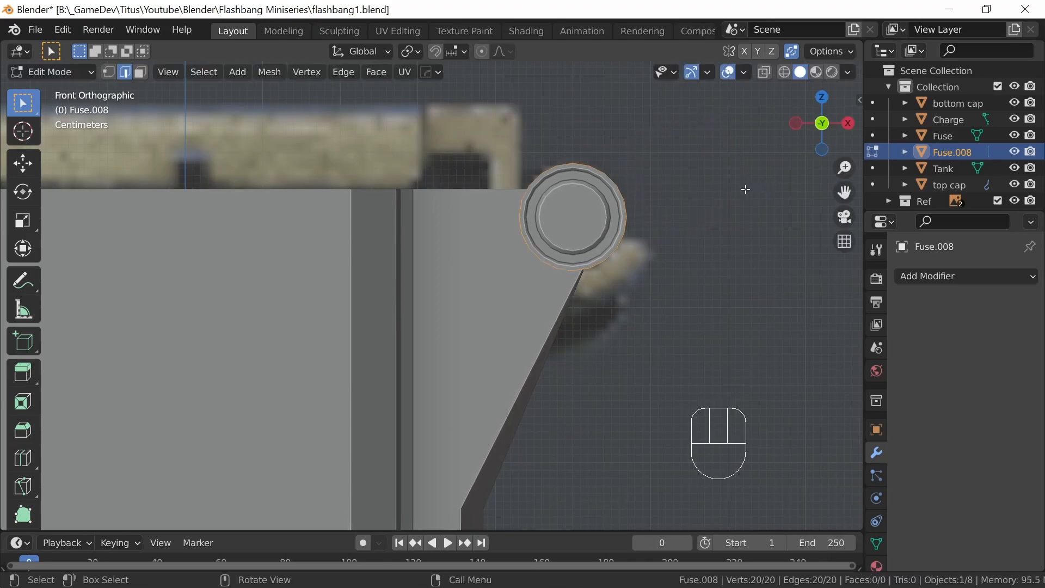
Turn on X-ray display and scale the whole edge loop up by about 1.108.
key(alt+z)
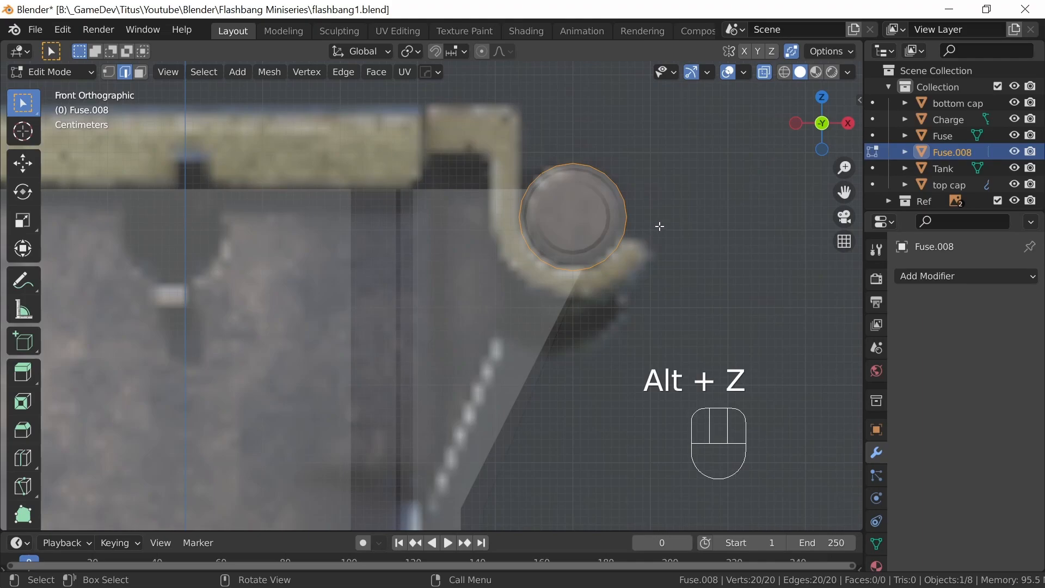
key(s)
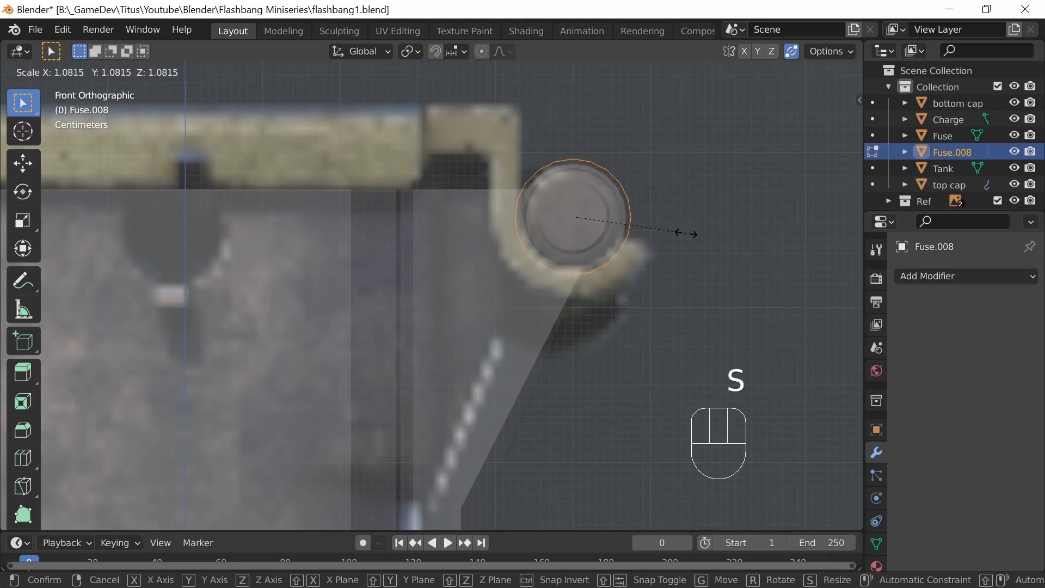
key(shift)
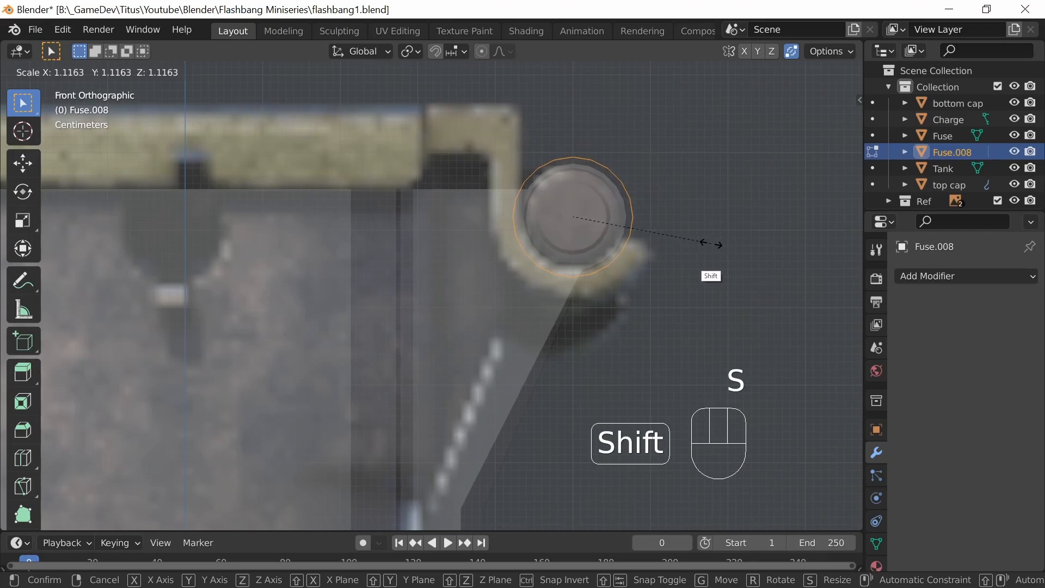
click(700, 244)
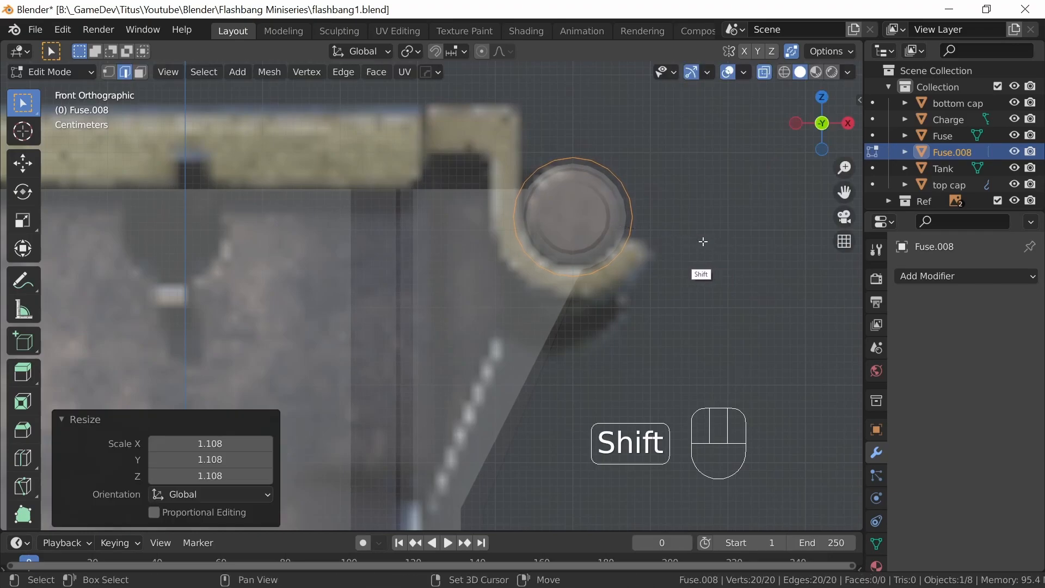
Delete the ten vertices along the loop's upper arc, keeping the lower hook-shaped part that follows the reference lever.
key(1)
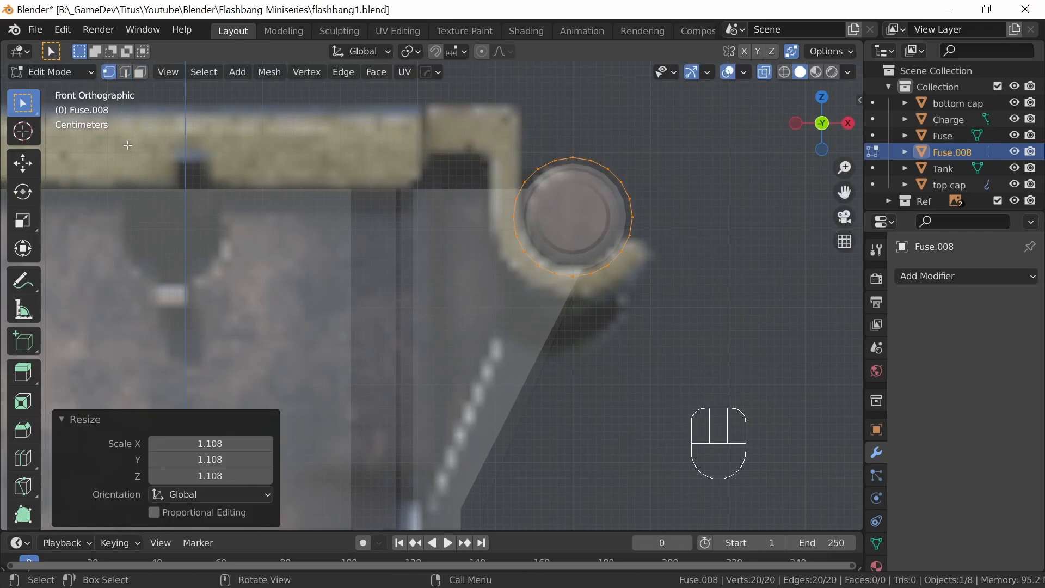
click(637, 235)
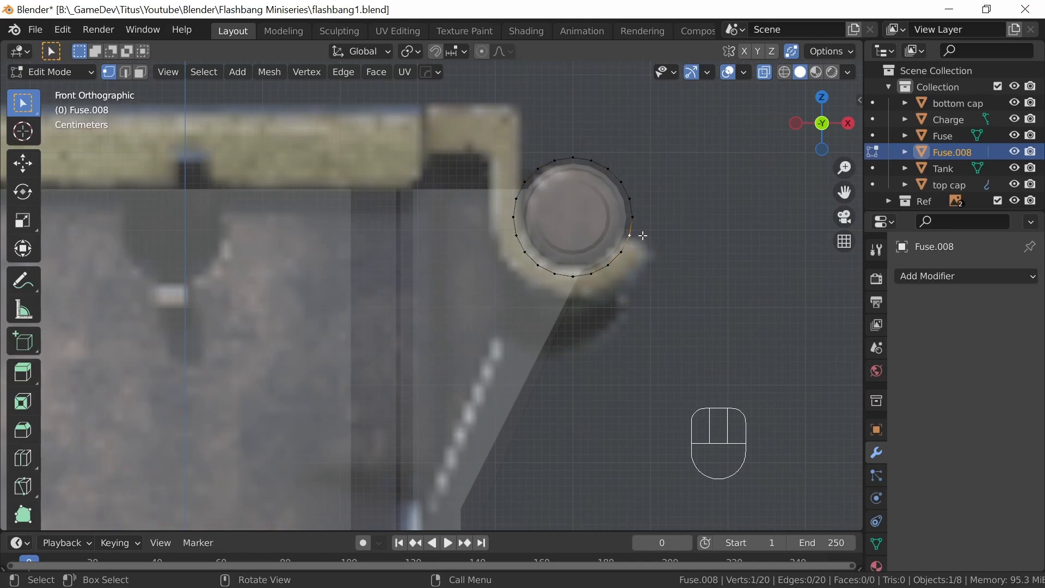
ctrl+click(526, 183)
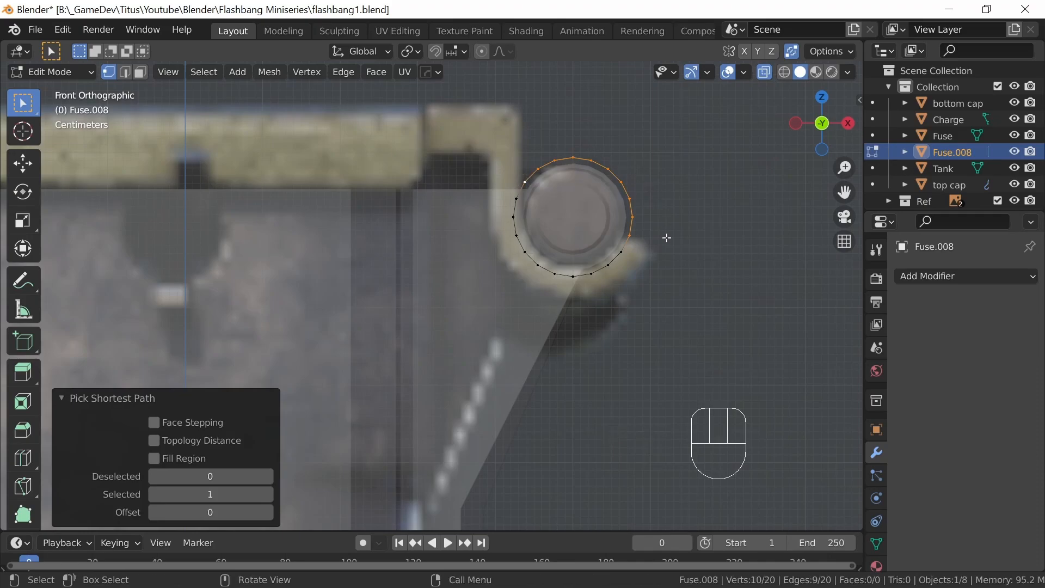
key(x)
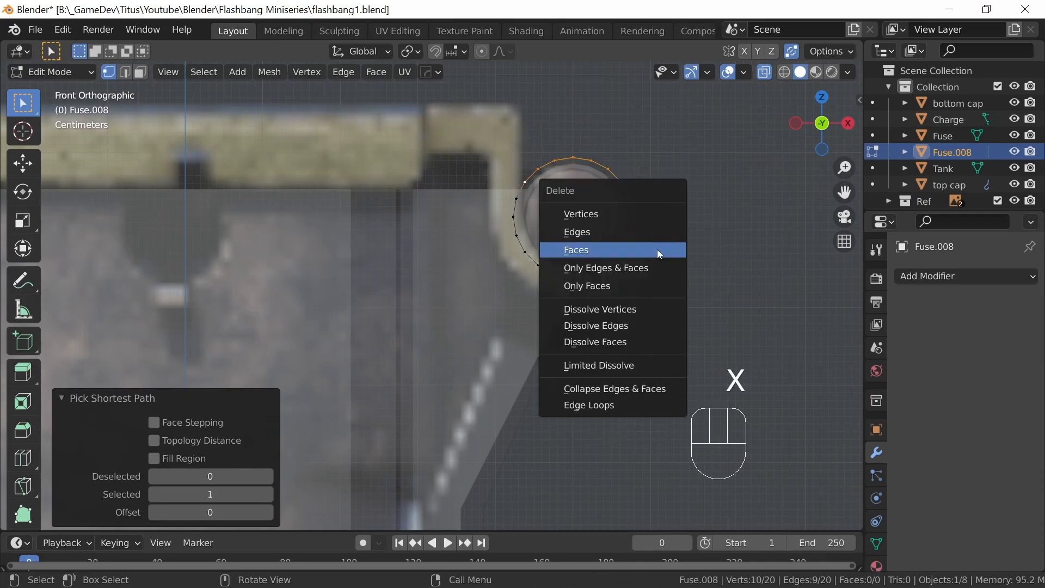
click(636, 213)
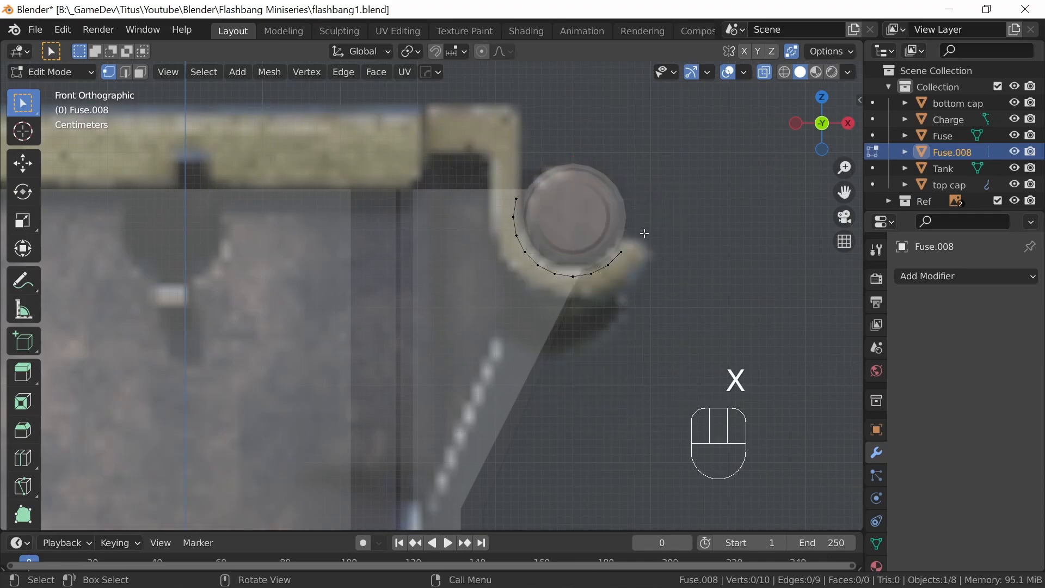
Move the hook's upper end vertex on the -X side about 0.048 m up along Z.
click(519, 195)
key(g)
key(z)
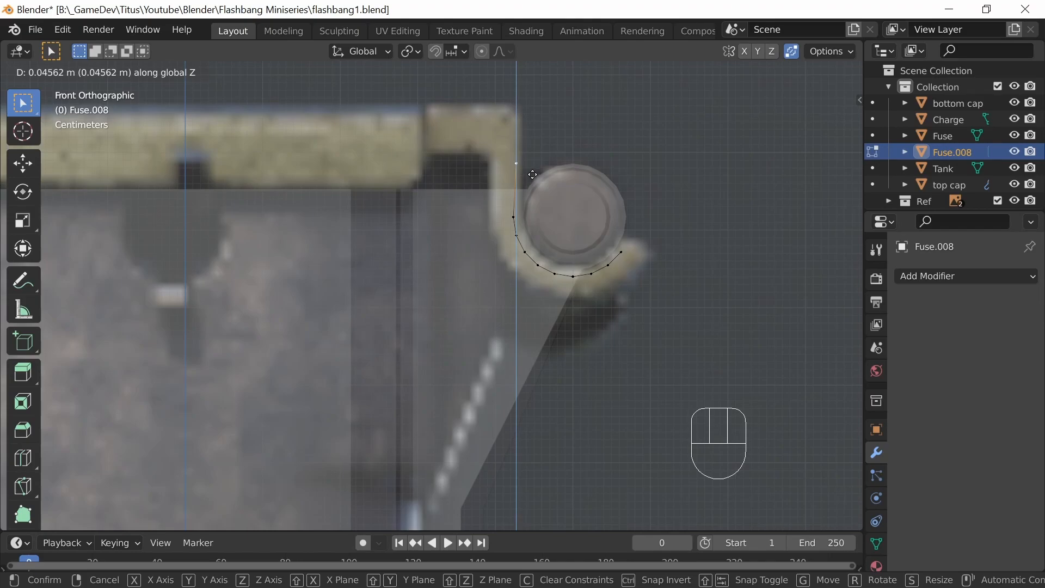
click(535, 174)
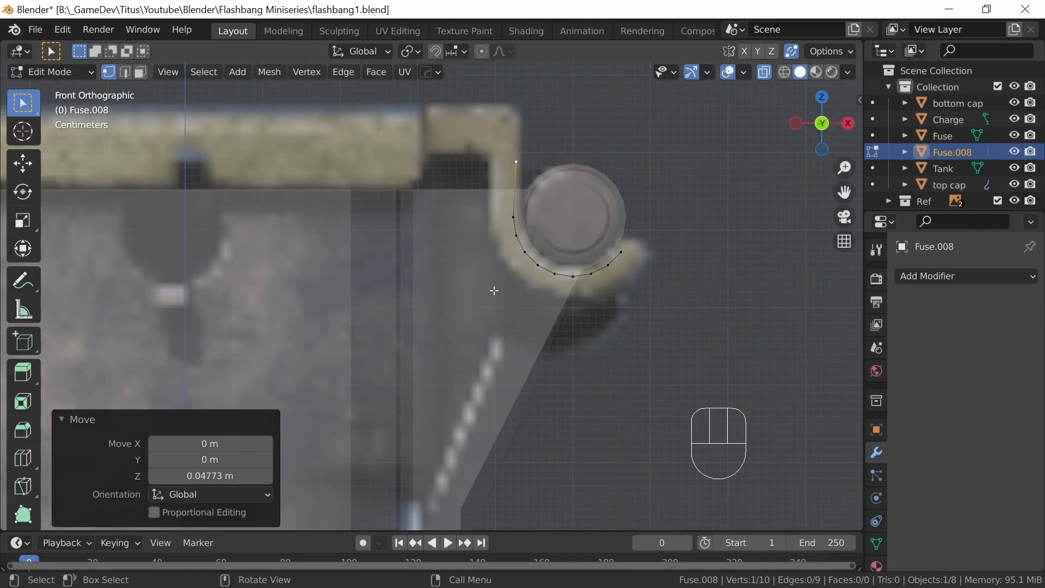
Copy the X coordinate 0.423217 m from the vertex just below to the hook's upper end vertex.
key(n)
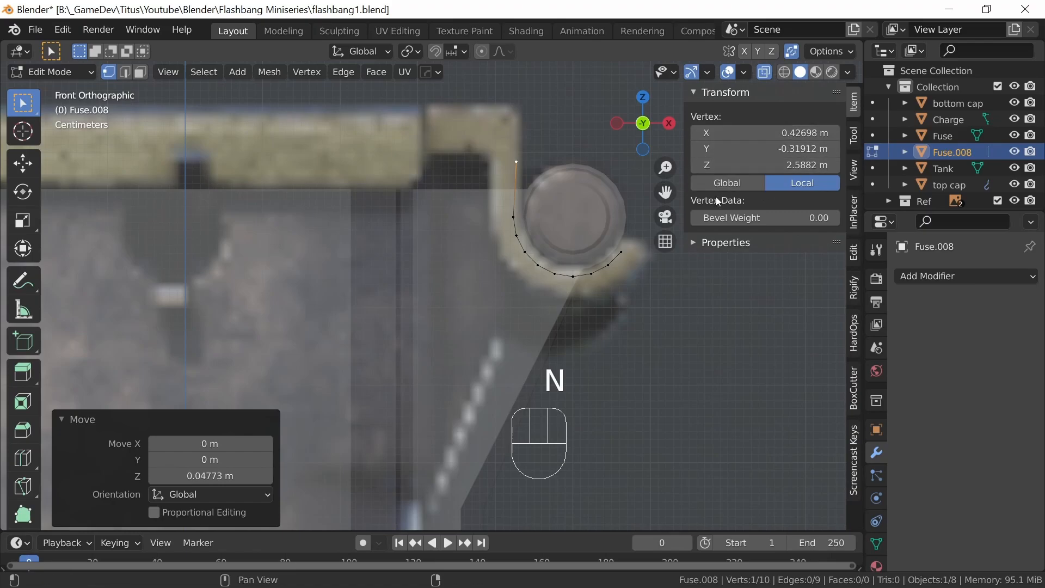
click(515, 216)
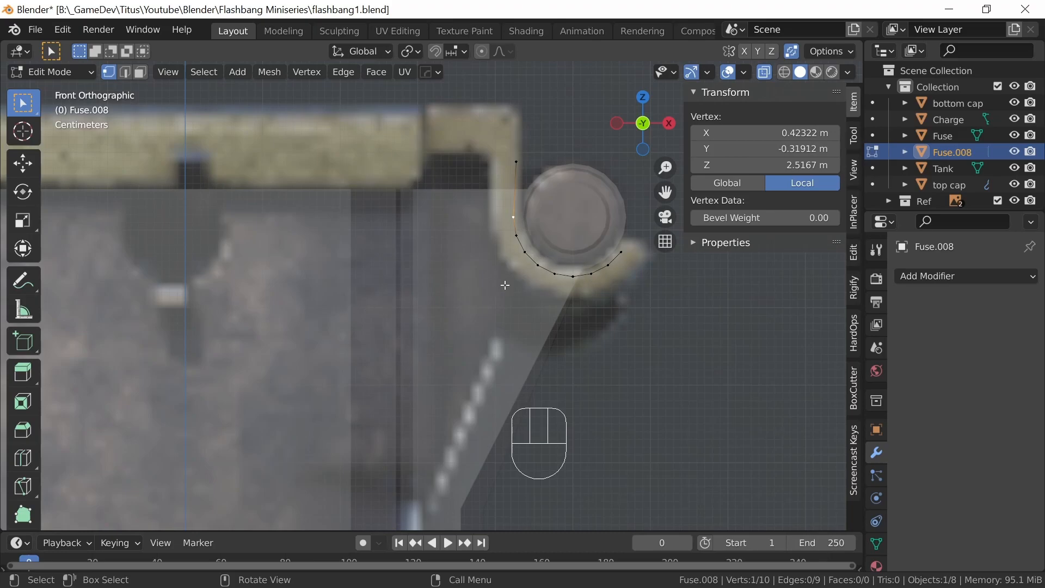
click(800, 133)
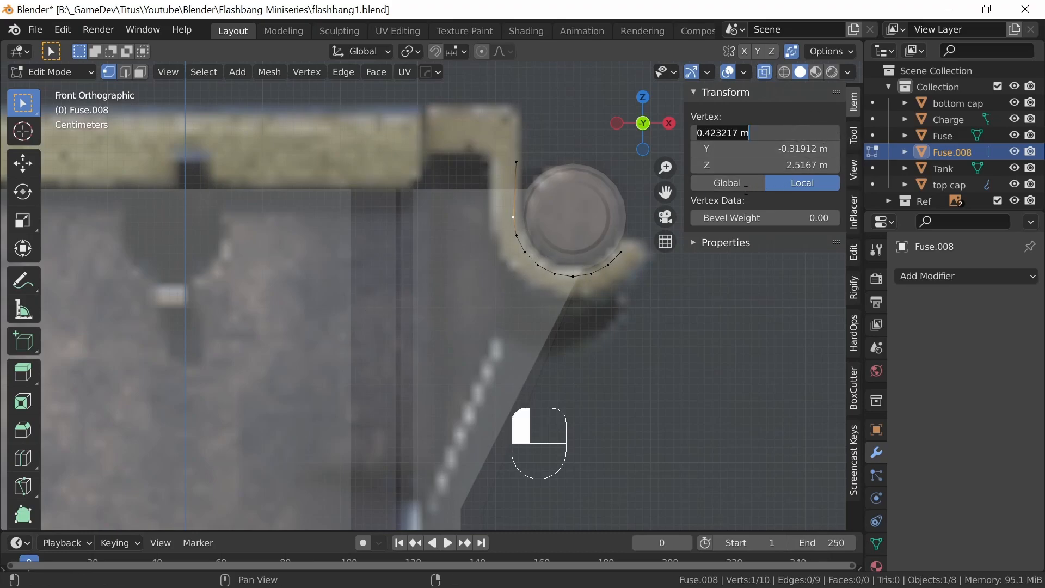
key(ctrl+c)
click(518, 163)
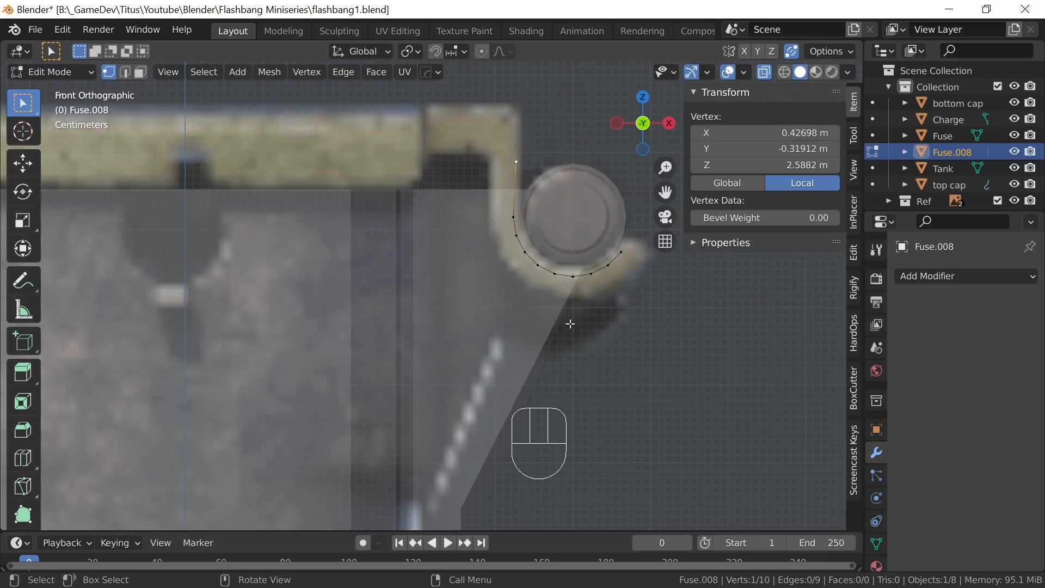
click(762, 132)
key(ctrl+v)
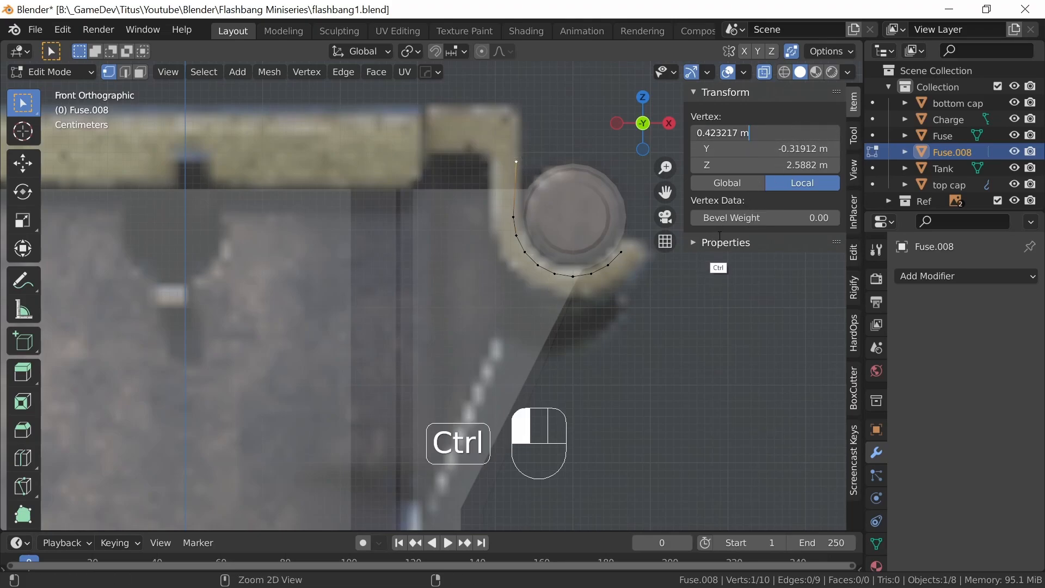
click(708, 250)
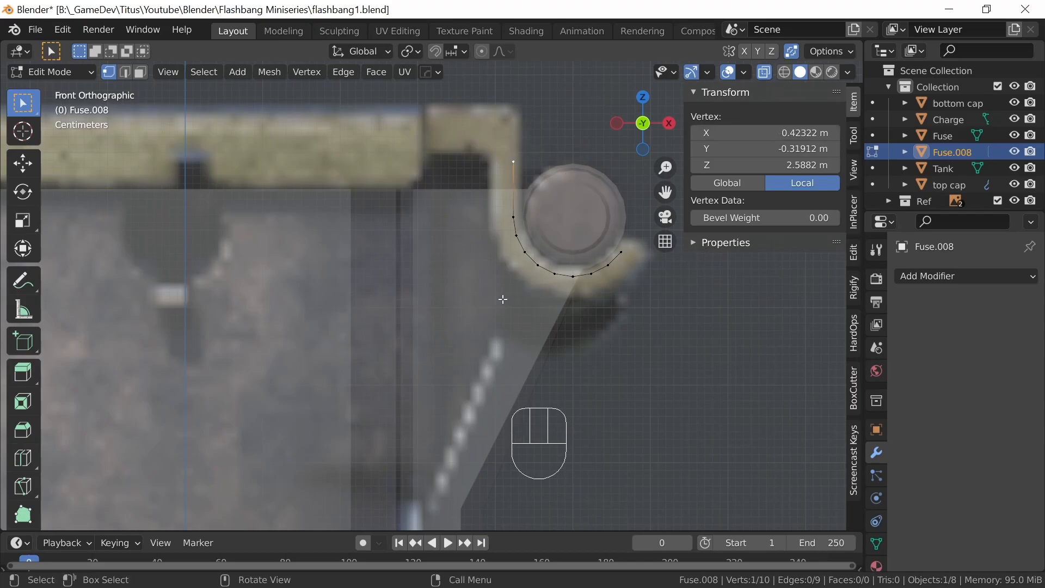
key(n)
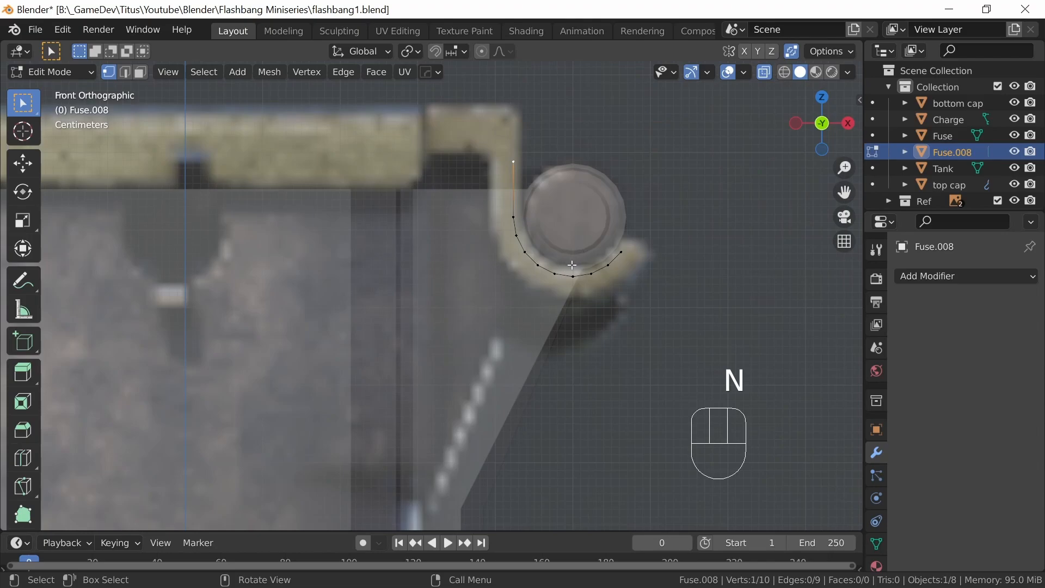
Extrude the hook's upper end vertex about -0.96 m along X to form the lever's top edge.
ctrl+middle_drag(572, 269, 604, 304)
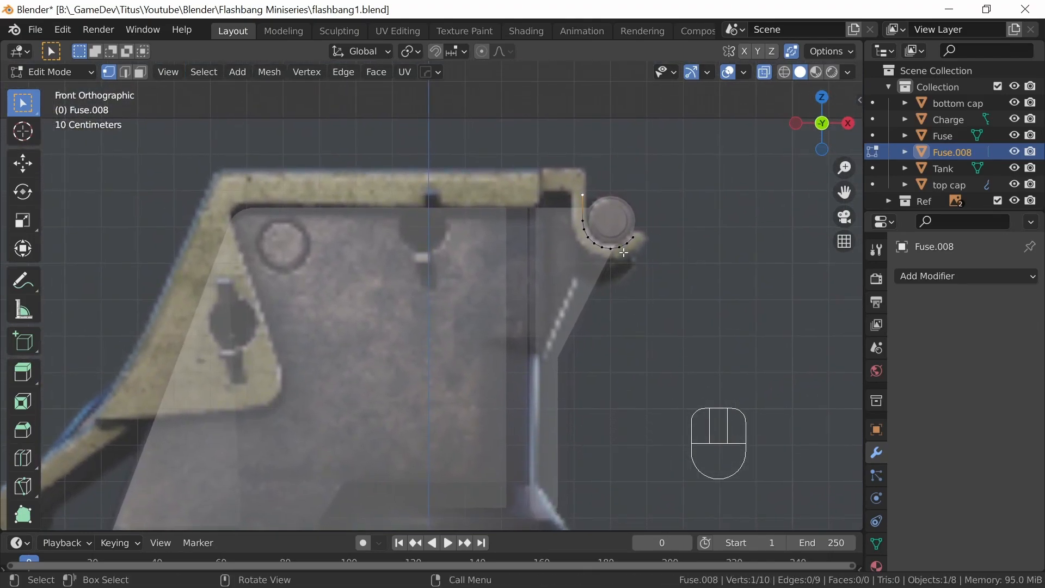
key(e)
key(x)
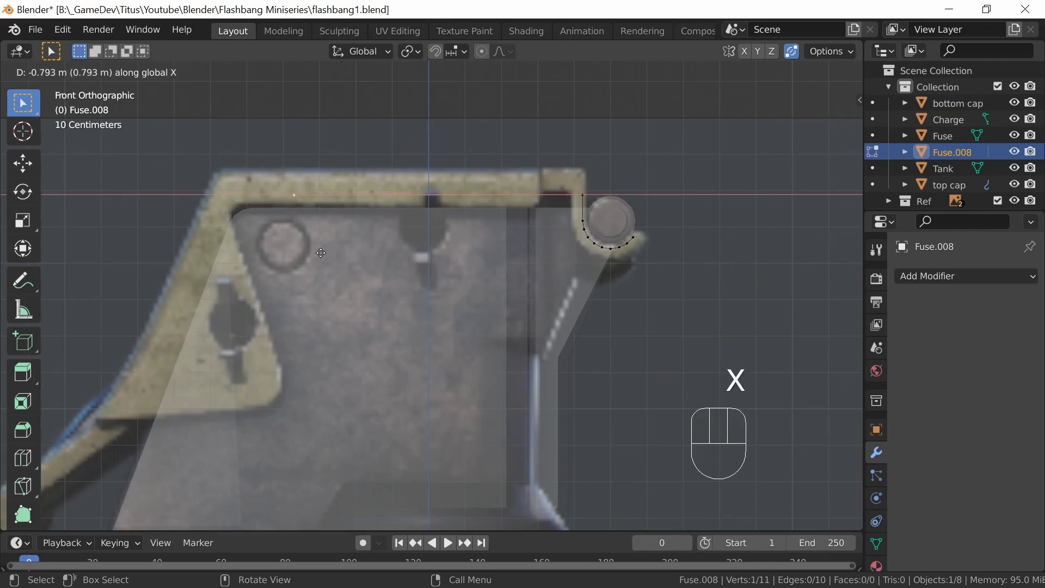
click(264, 261)
Extrude the lever's end vertex down the fuse's slanted side, about -0.27 m in X and -0.695 m in Z.
shift+middle_drag(357, 339, 508, 241)
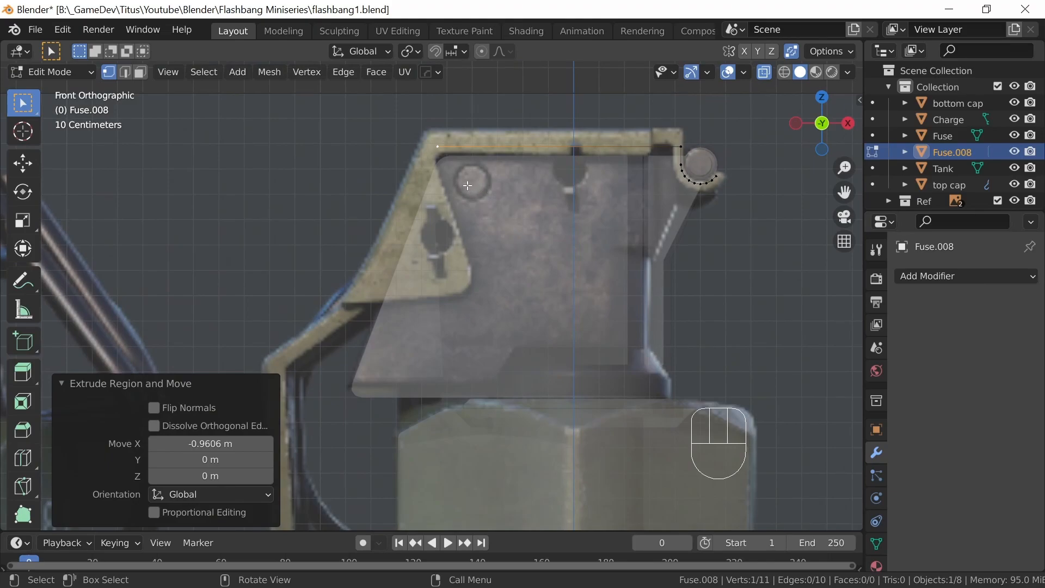
key(e)
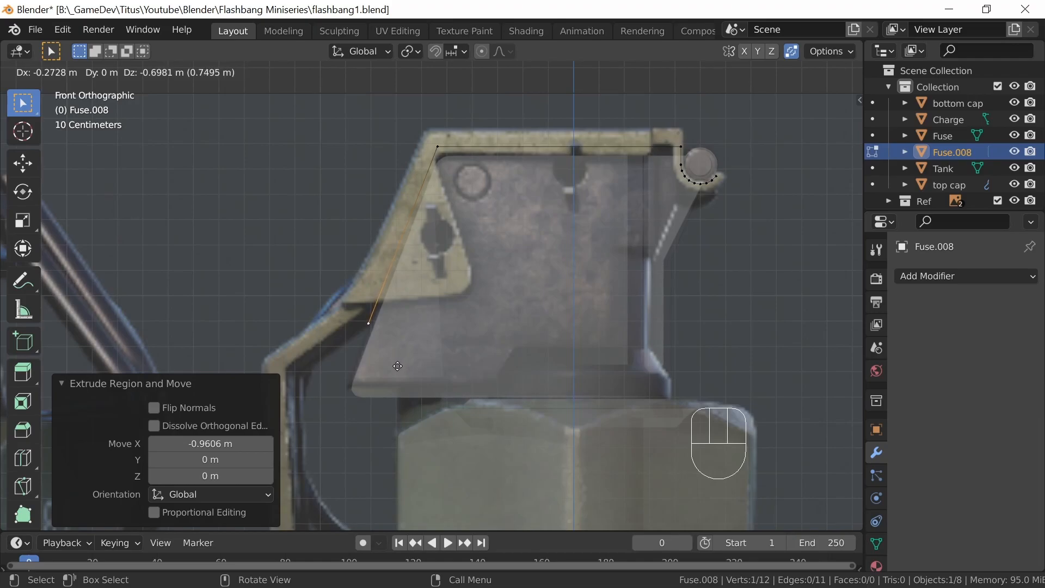
key(shift)
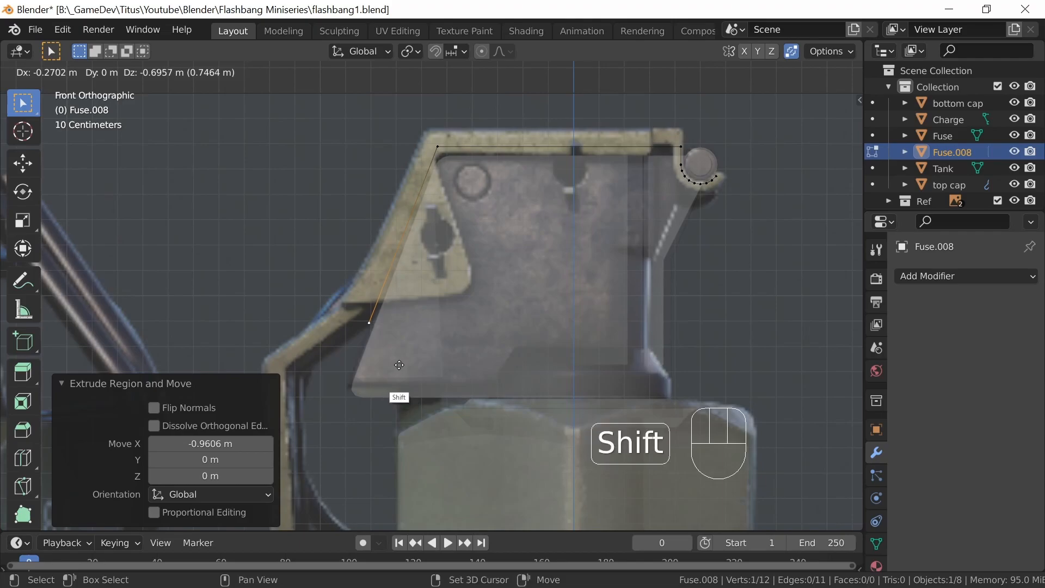
shift+click(399, 364)
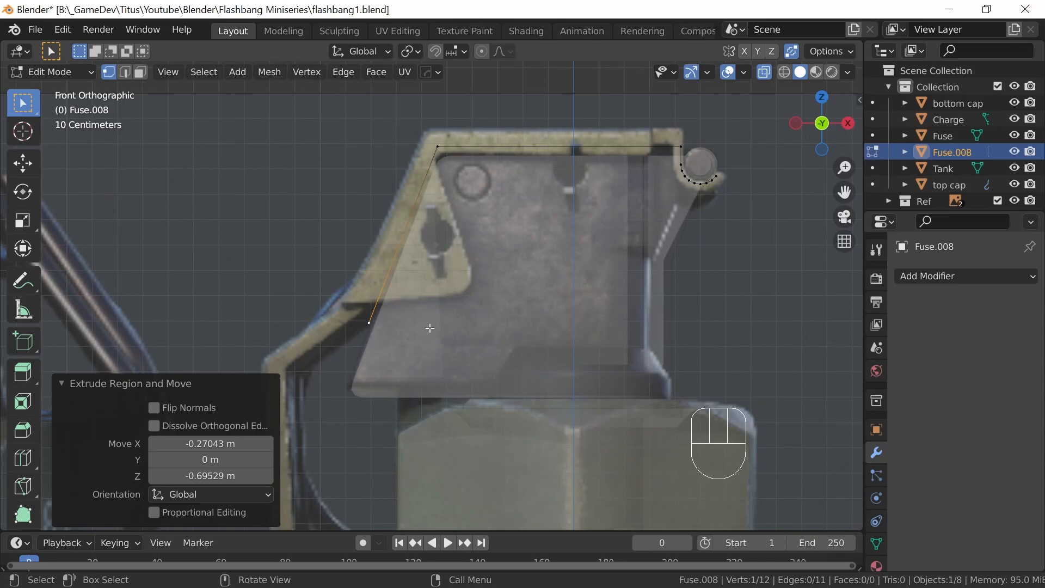
Extrude the end vertex outward to the reference lever's bend, about -0.383 m in X and -0.30 m in Z.
shift+middle_drag(423, 361, 557, 240)
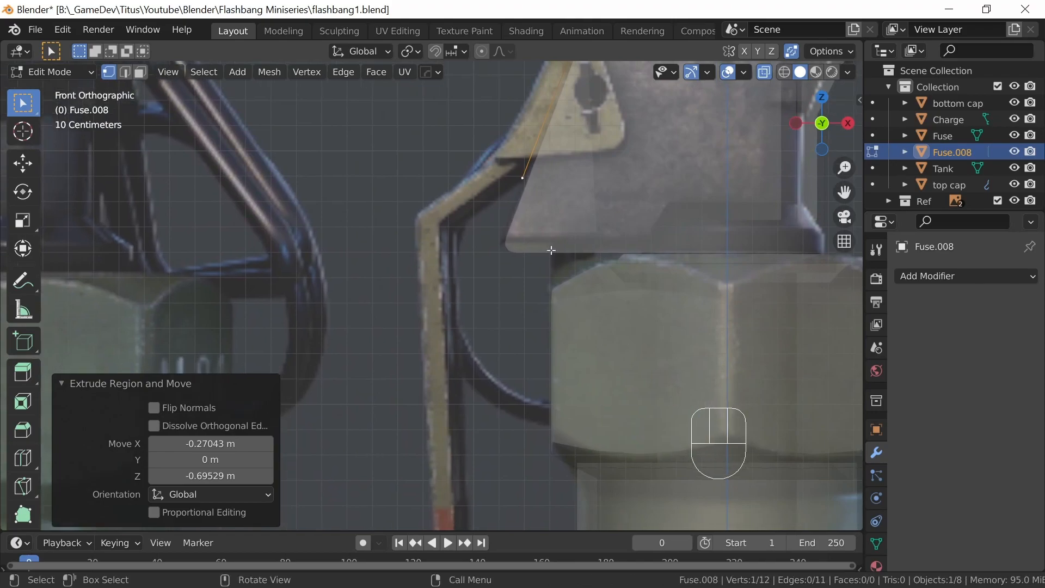
key(e)
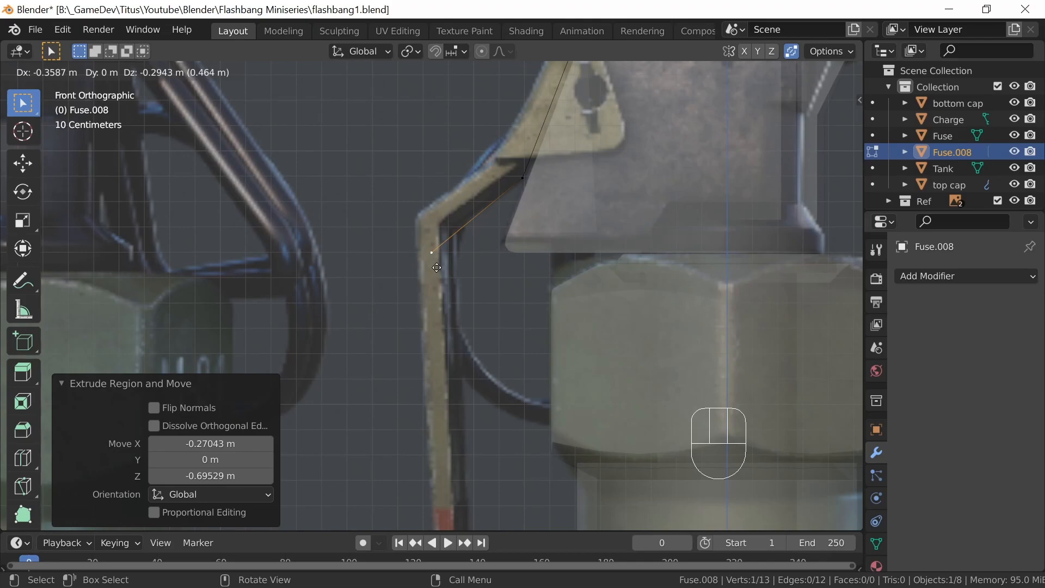
key(shift)
key(shift)
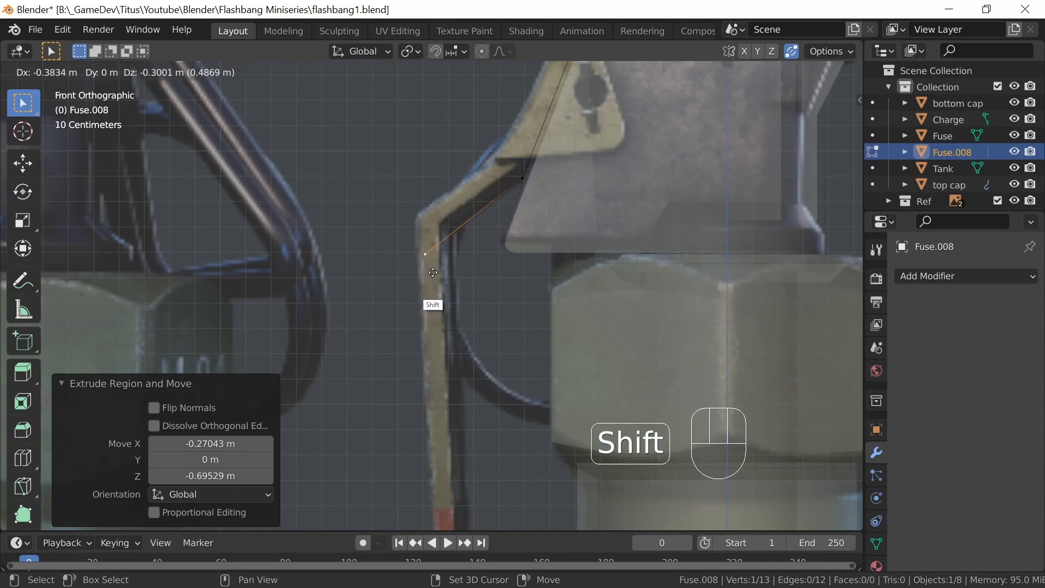
click(433, 272)
Extrude the end vertex down the reference lever, about 0.141 m in X and -2.383 m in Z, and extrude its lip about 0.295 m in X and -0.062 m in Z.
ctrl+middle_drag(527, 301, 470, 263)
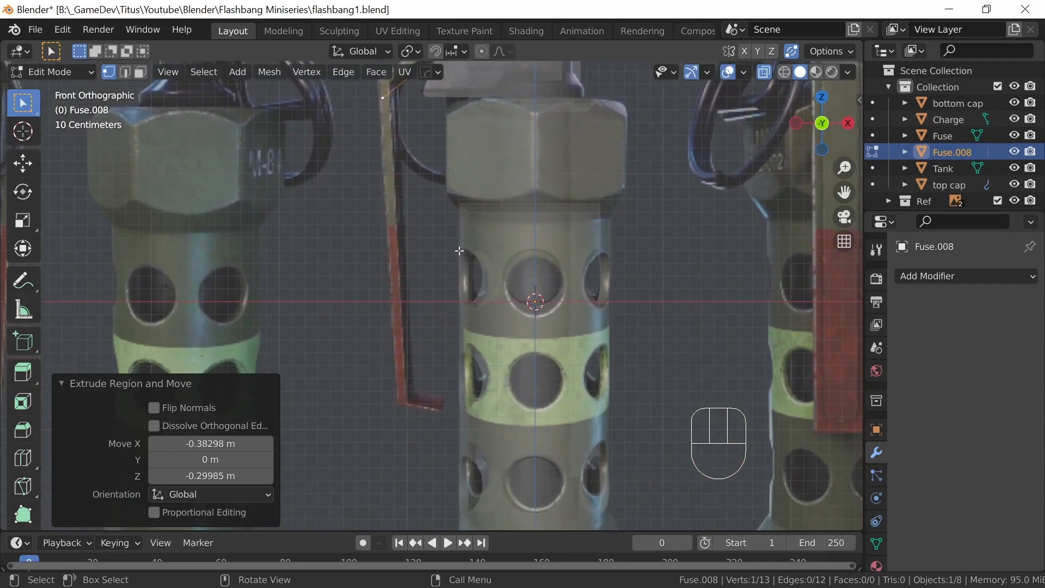
key(e)
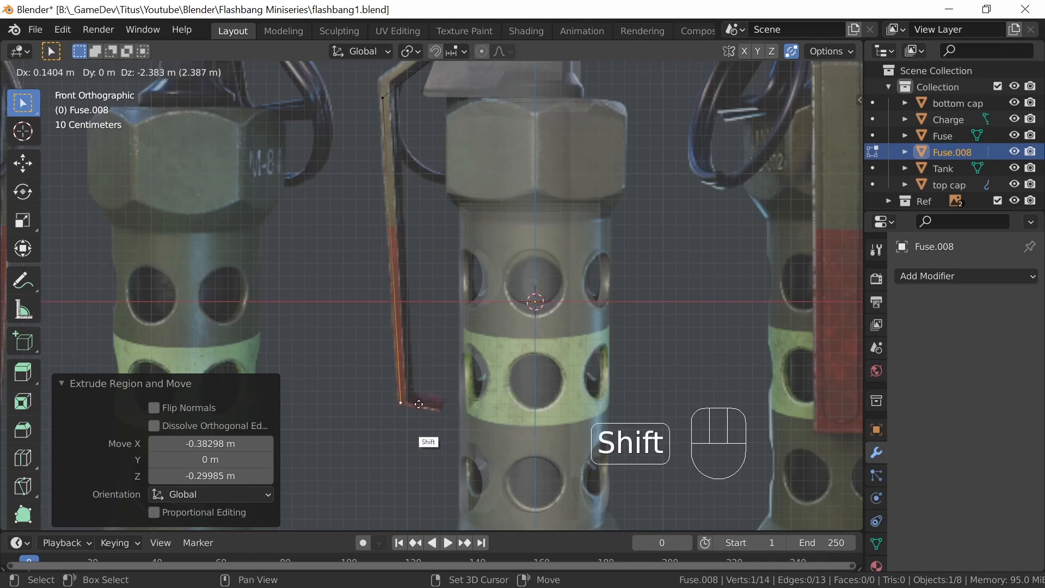
shift+click(420, 402)
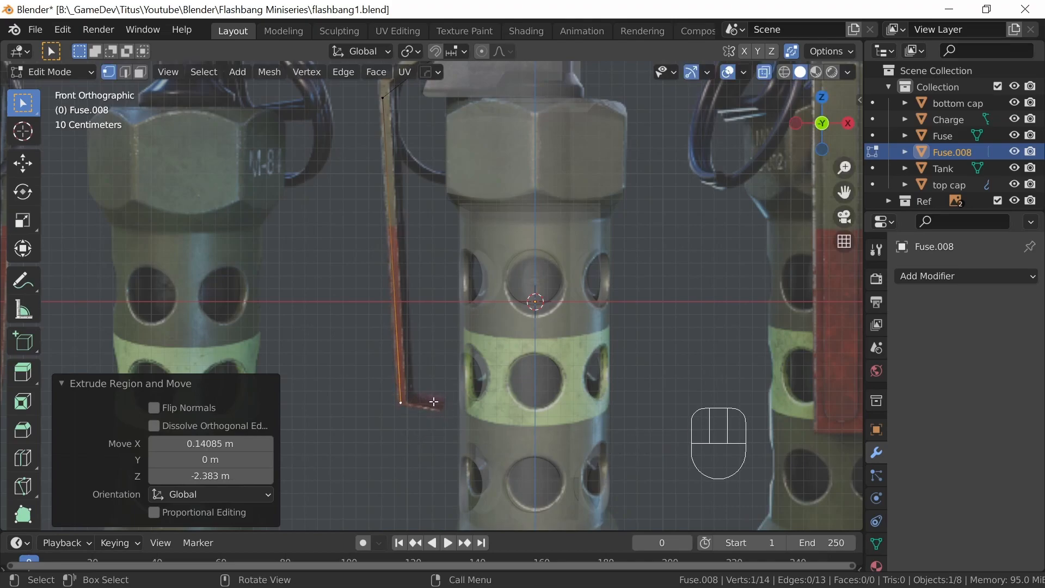
key(e)
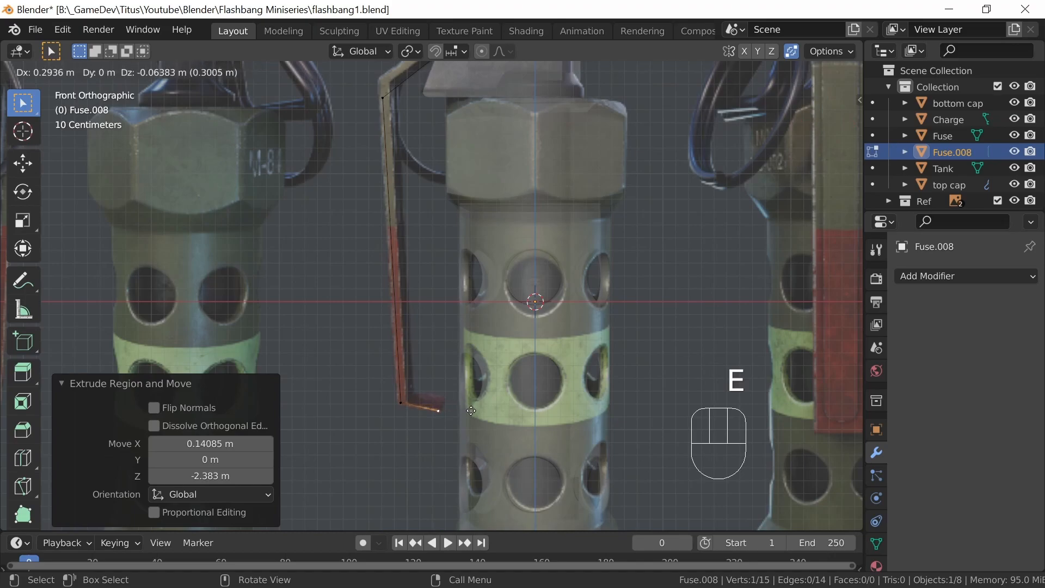
shift+click(473, 407)
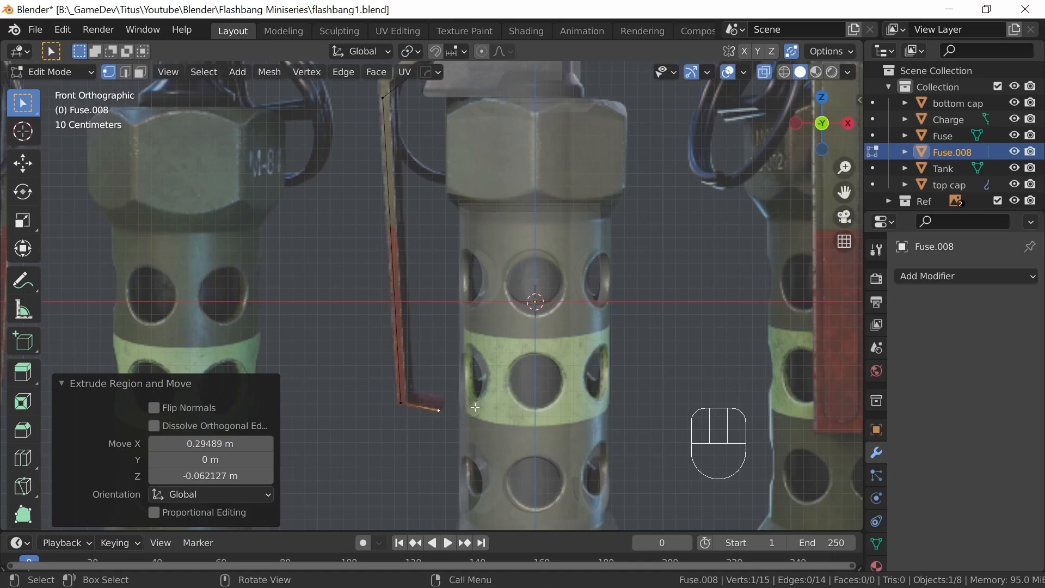
Bevel the vertex at the lever's lowest bend with 3 segments and a width of about 0.047 m.
middle_drag(470, 344, 520, 403)
middle_drag(550, 332, 534, 303)
middle_drag(500, 339, 493, 305)
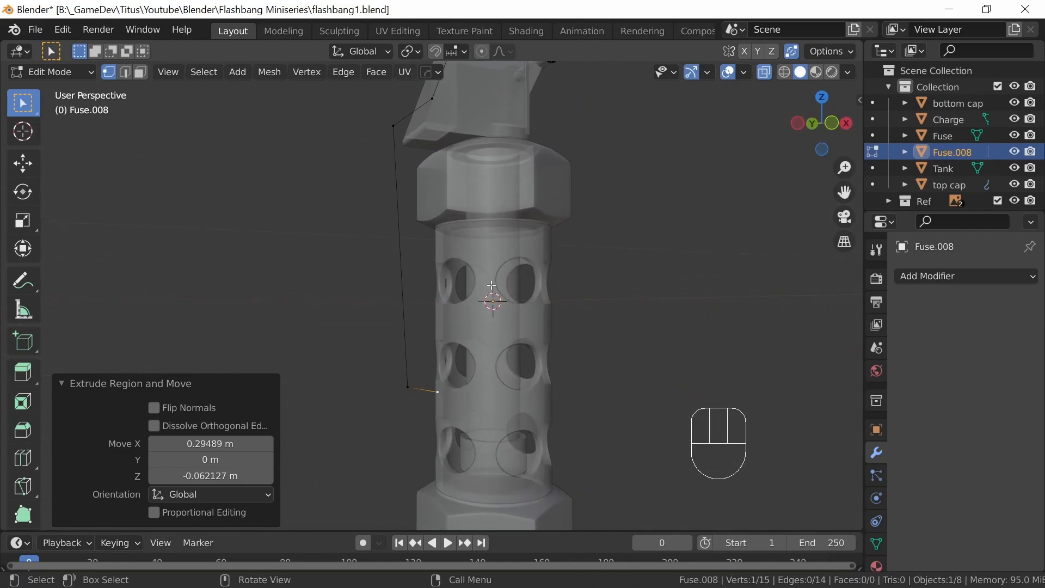
click(409, 387)
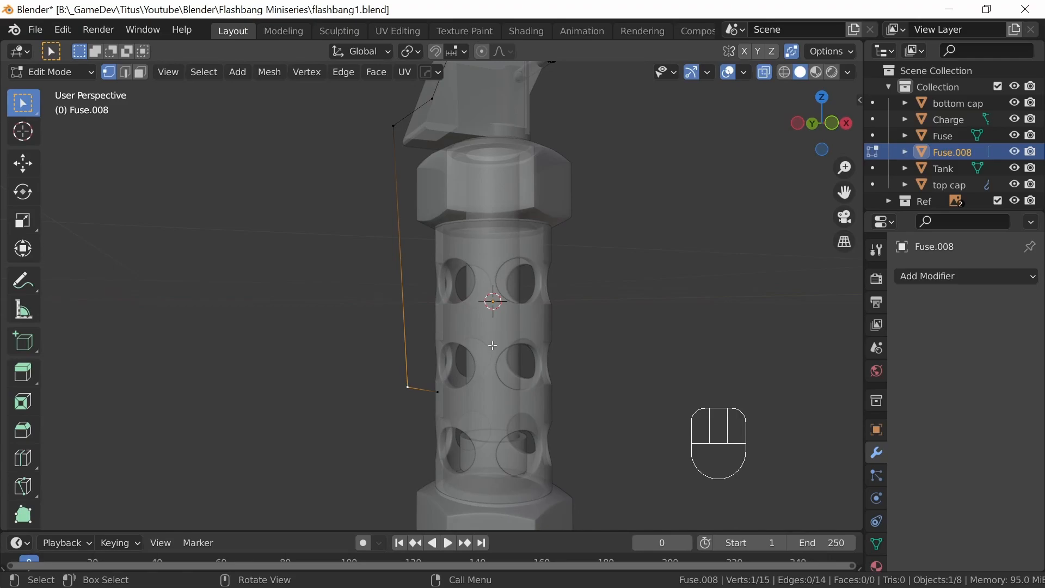
key(KP_1)
ctrl+middle_drag(459, 374, 490, 299)
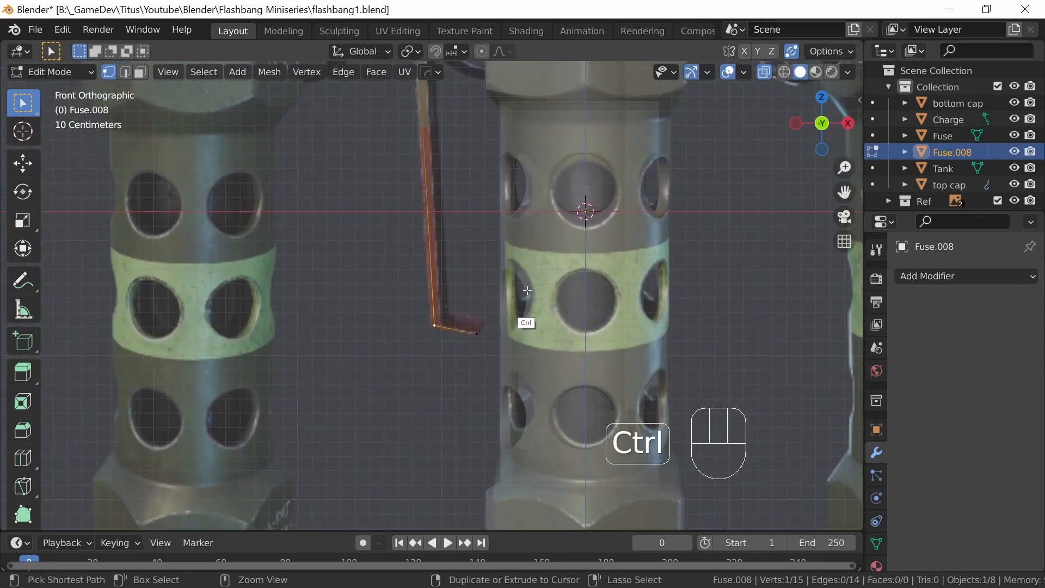
key(ctrl+b)
key(v)
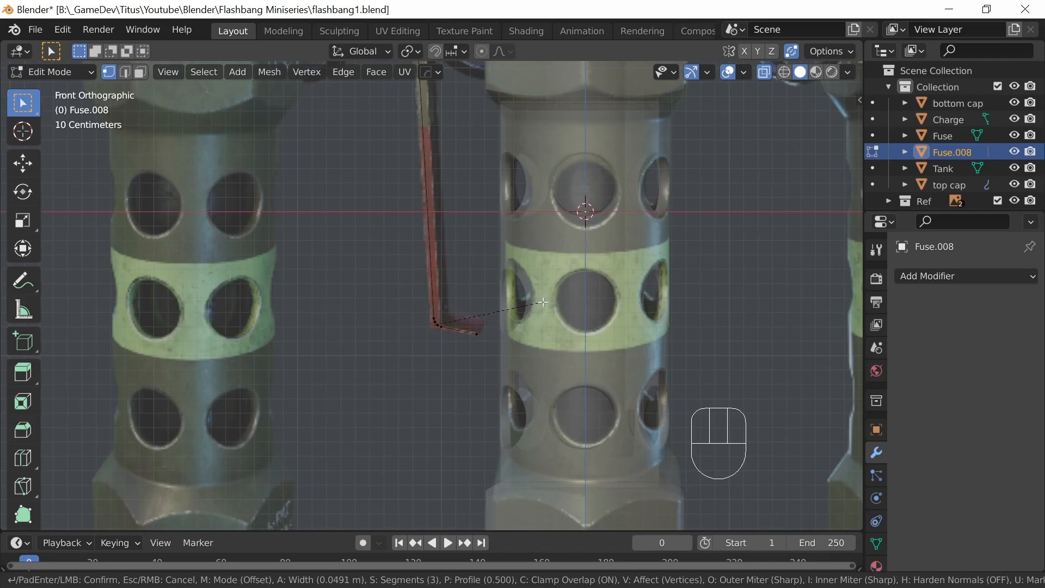
key(shift)
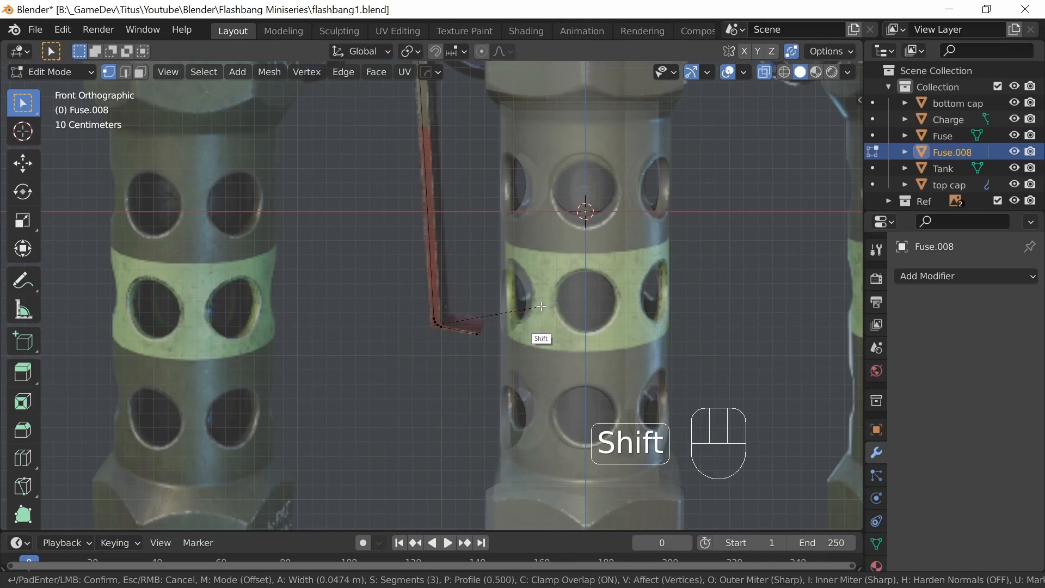
click(542, 306)
Bevel the vertex at the lever's outer bend beside the hex cap with 2 segments and a width of about 0.07 m.
shift+middle_drag(501, 215, 539, 430)
click(453, 203)
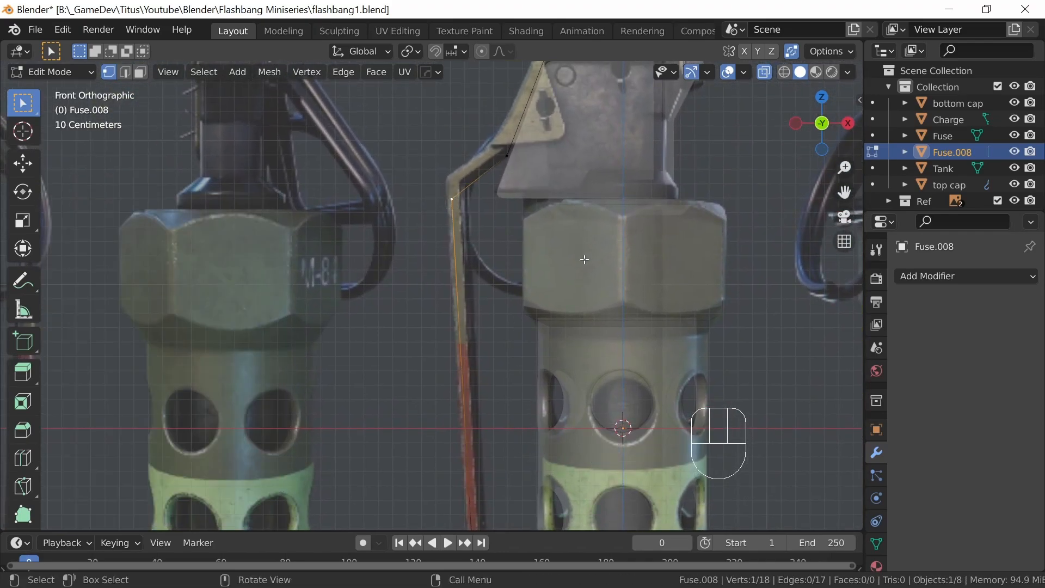
key(ctrl+b)
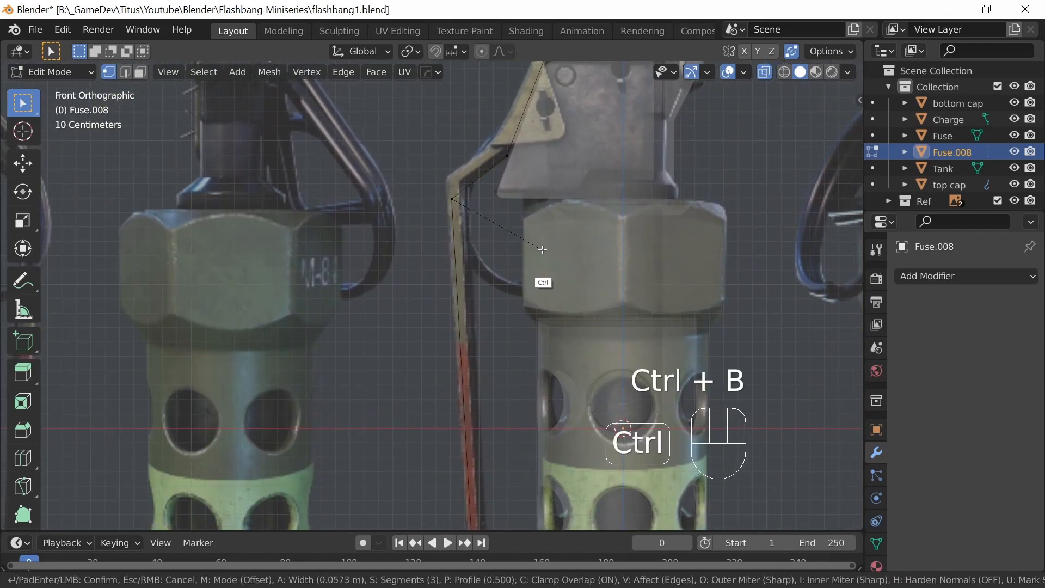
key(v)
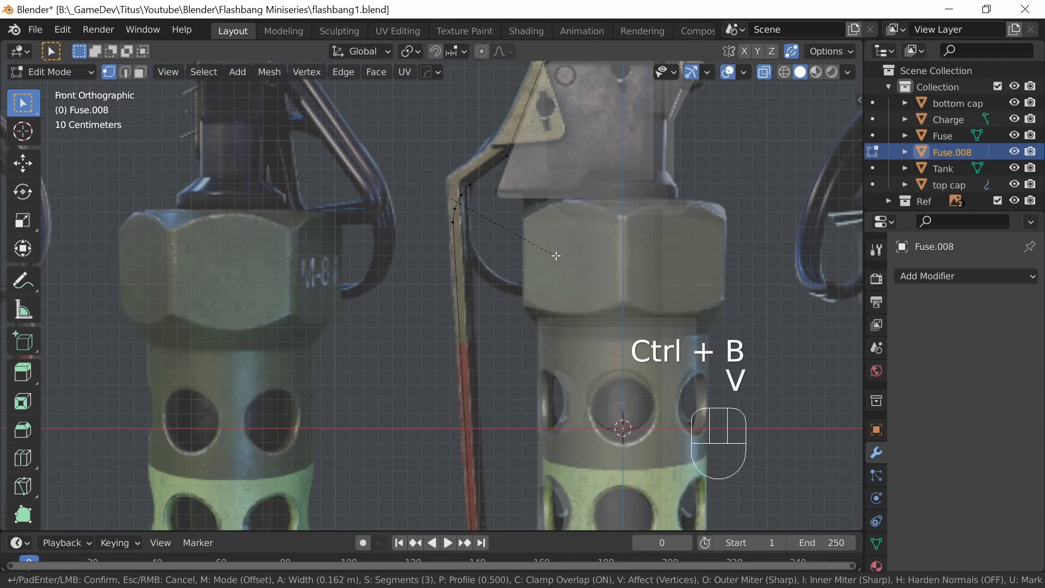
scroll(550, 248, down, 1)
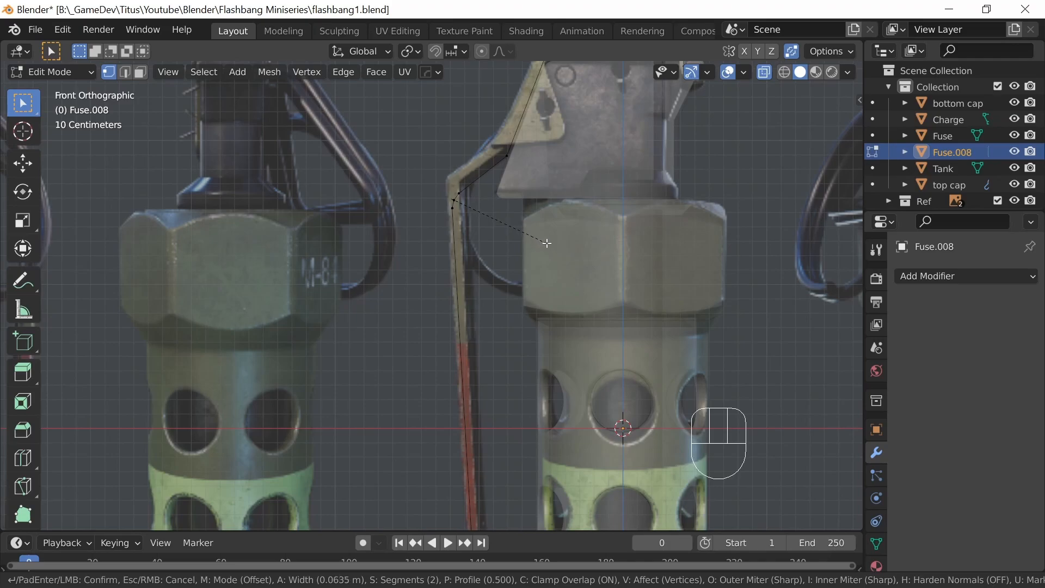
shift+click(539, 240)
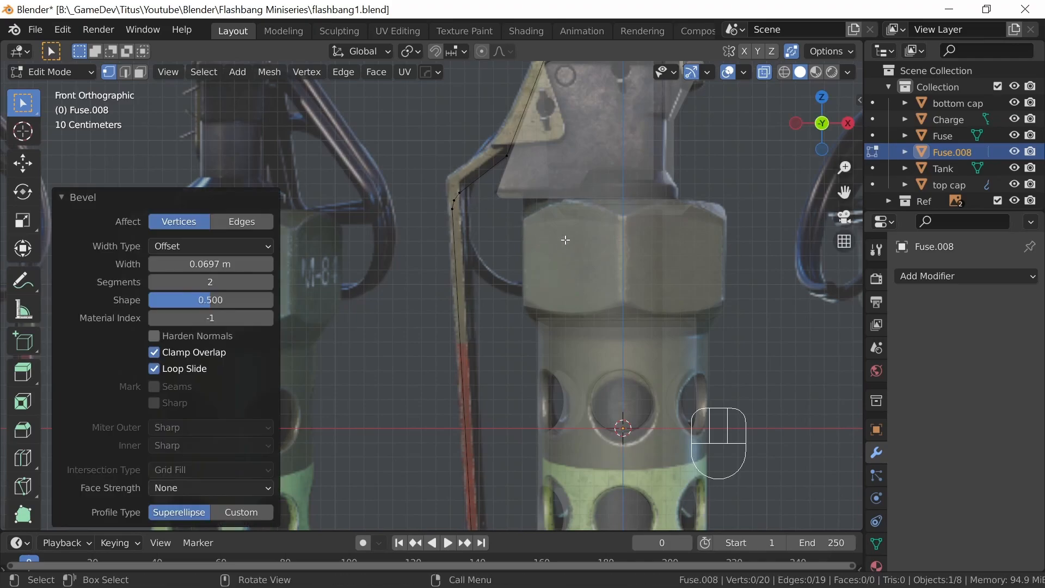
Bevel the bend vertex near the foot of the fuse's slanted side with 2 segments and a width of about 0.063 m.
click(506, 154)
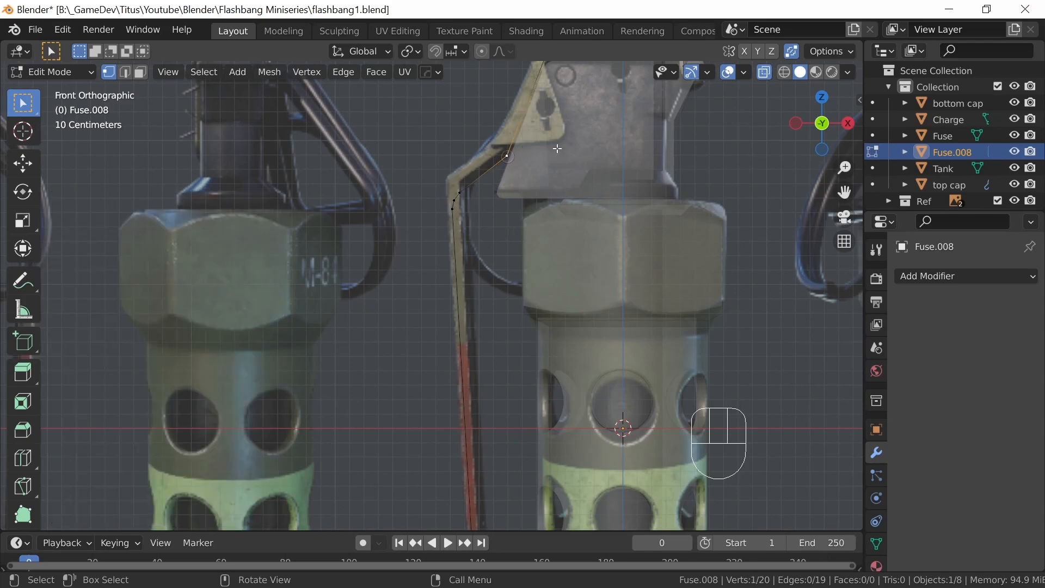
key(ctrl+b)
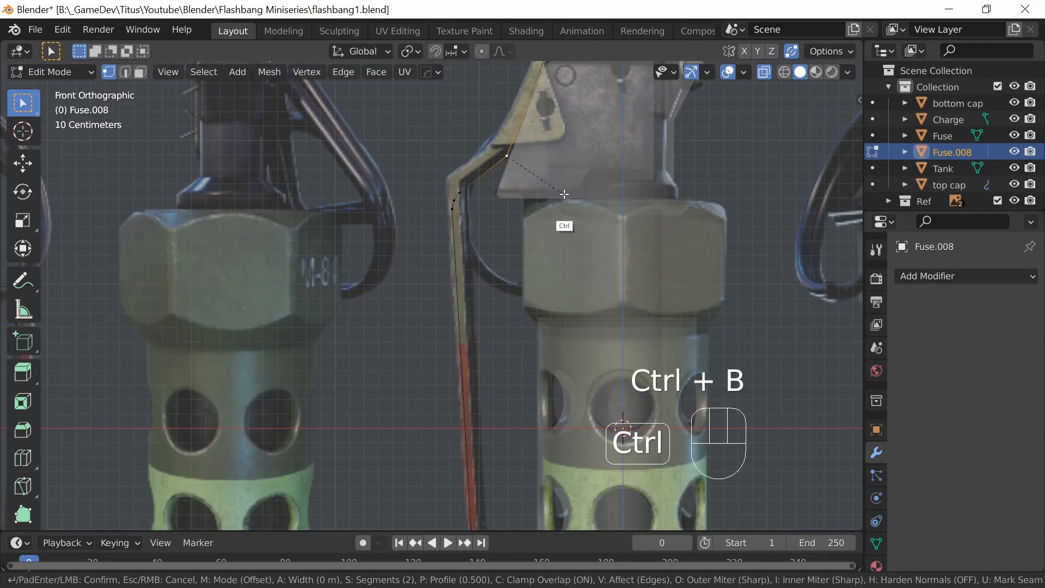
key(v)
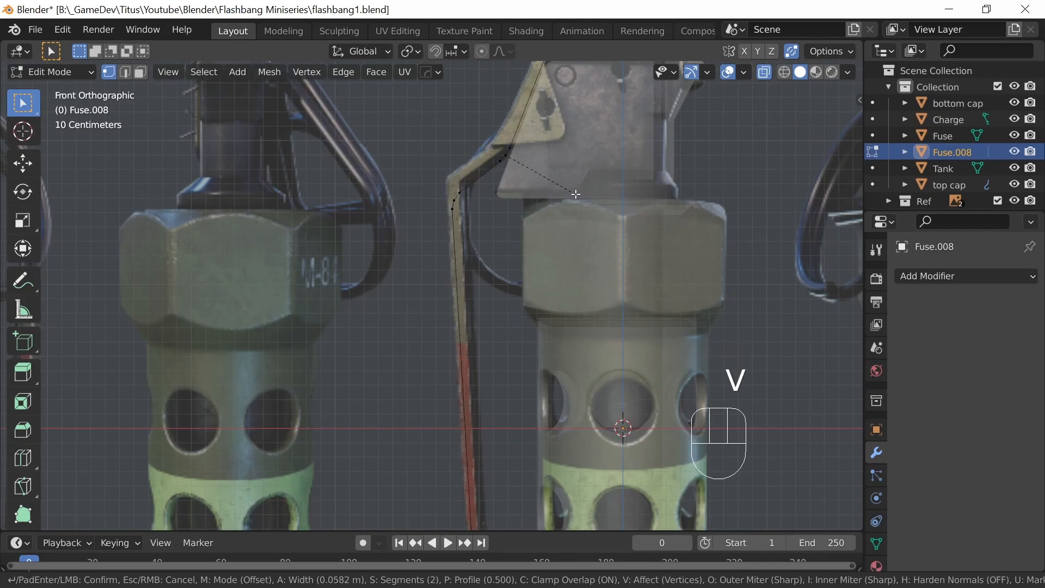
click(576, 194)
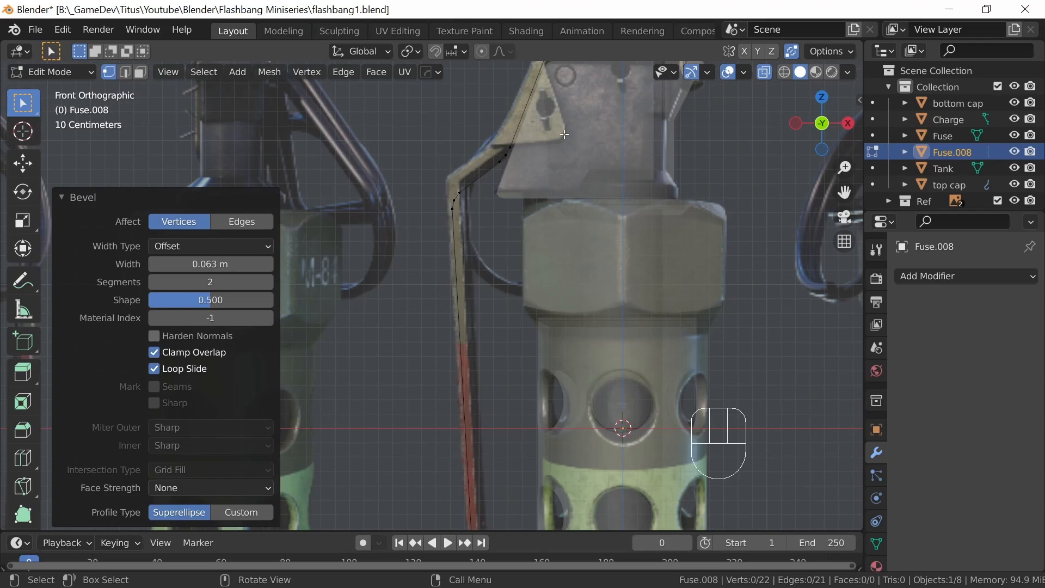
Bevel the corner vertex between the lever's top edge and slanted side with 3 segments and a width of about 0.075 m.
shift+middle_drag(548, 153, 531, 270)
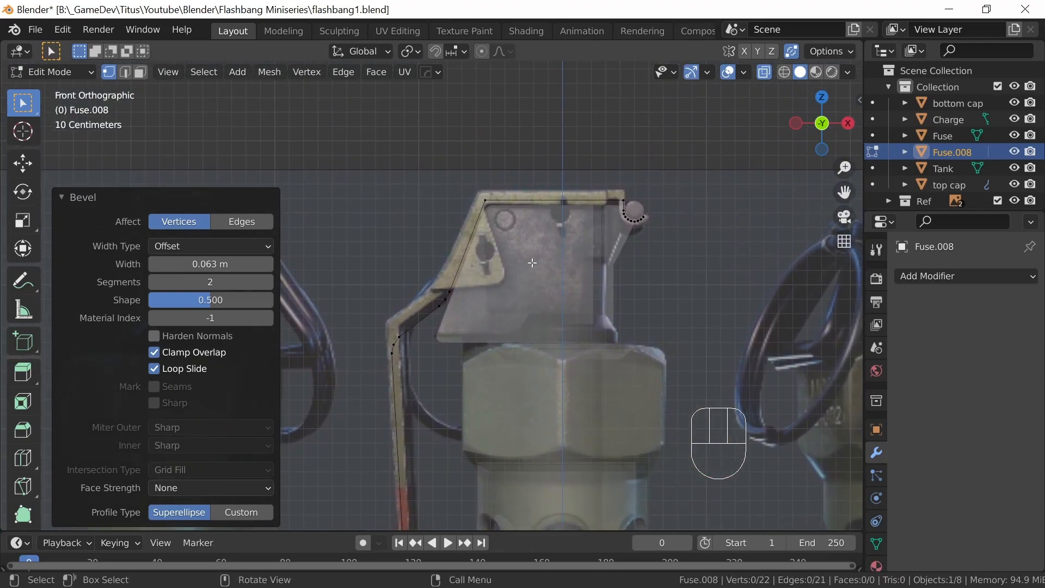
click(483, 201)
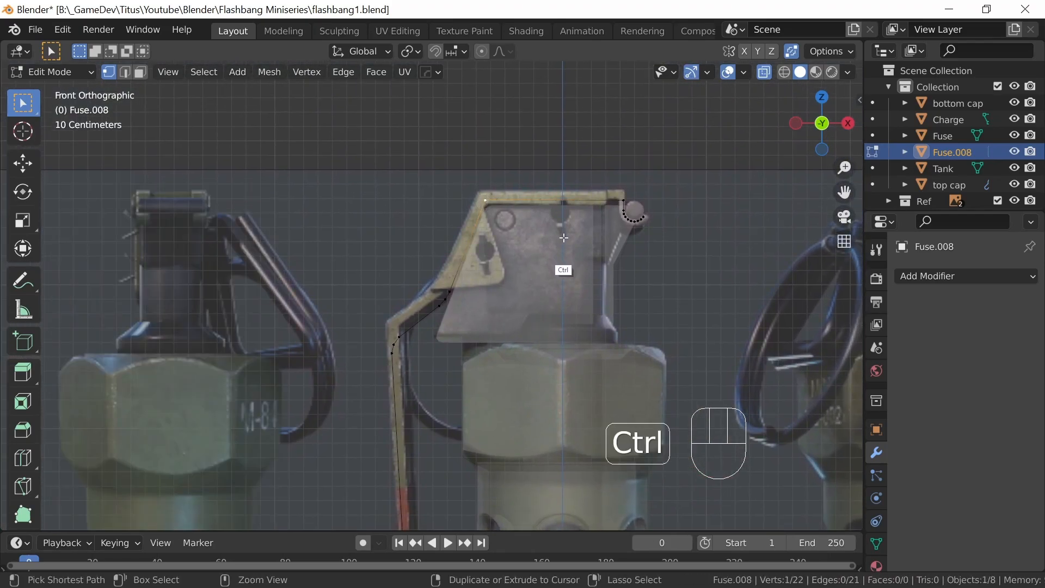
key(ctrl+b)
key(v)
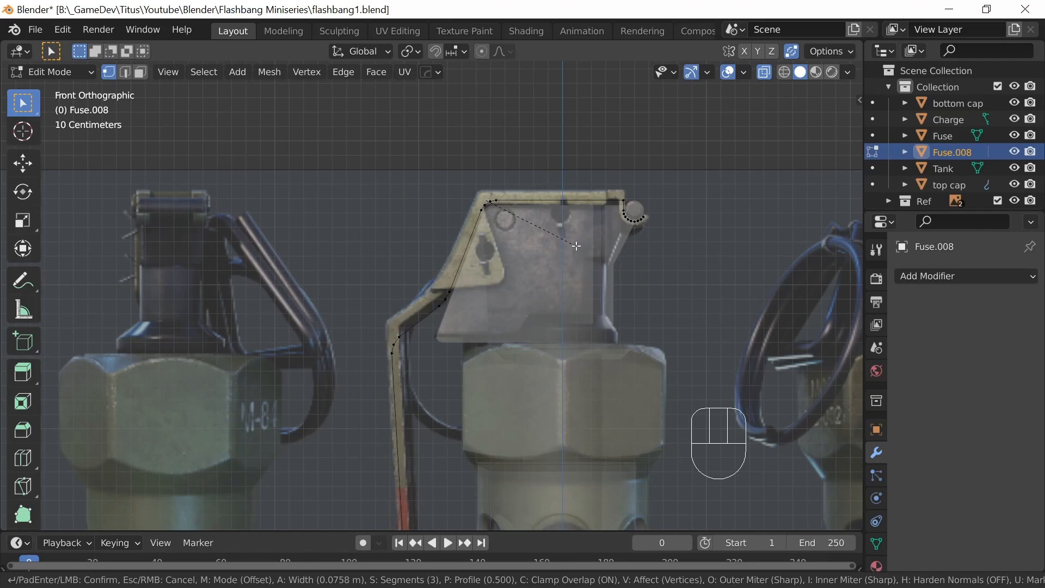
shift+click(574, 277)
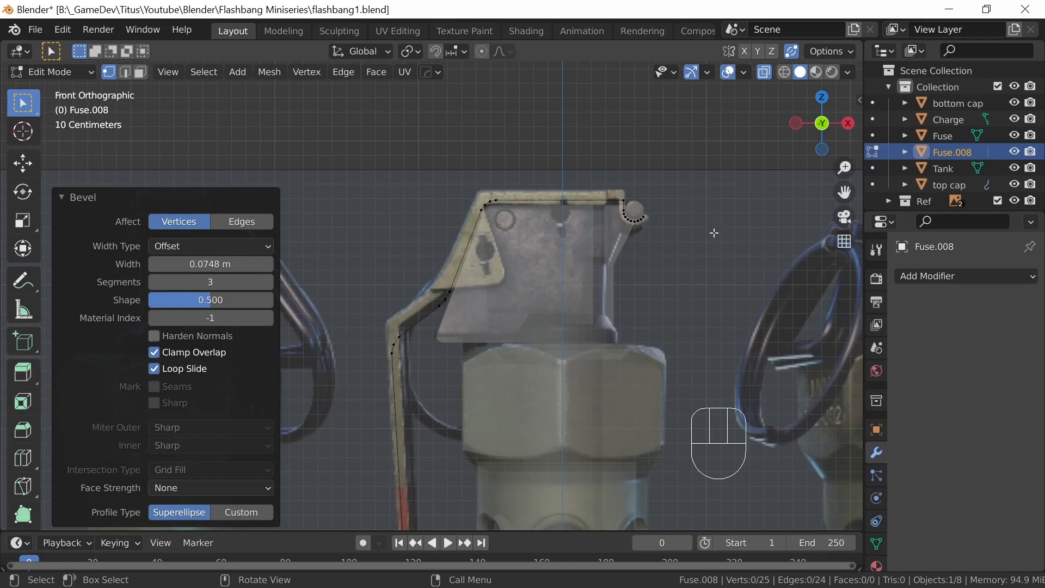
Bevel the vertex joining the lever's top edge to the hook with 2 segments and a width of about 0.032 m.
shift+middle_drag(707, 221, 625, 233)
click(561, 219)
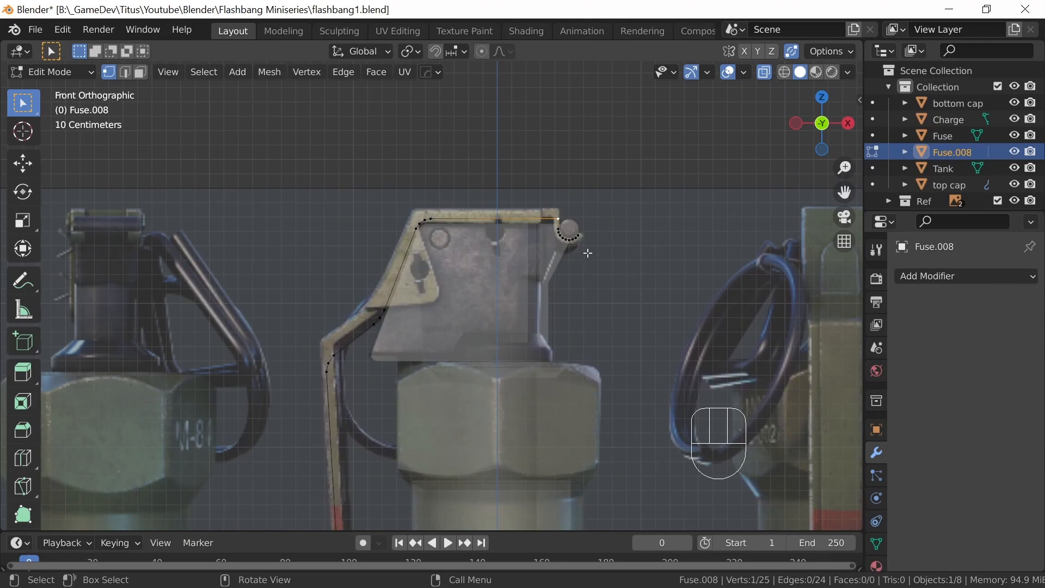
key(ctrl+b)
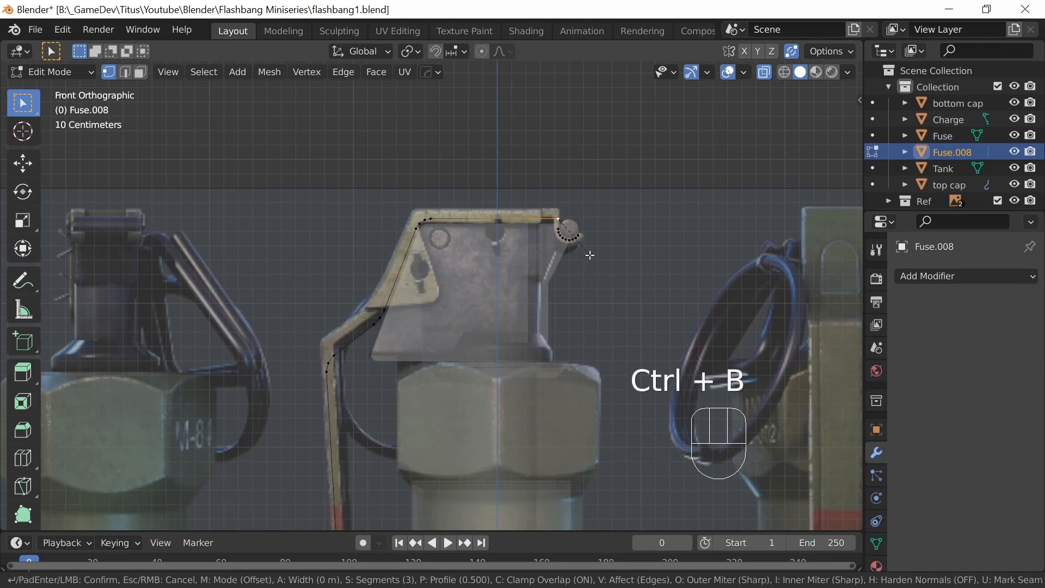
key(v)
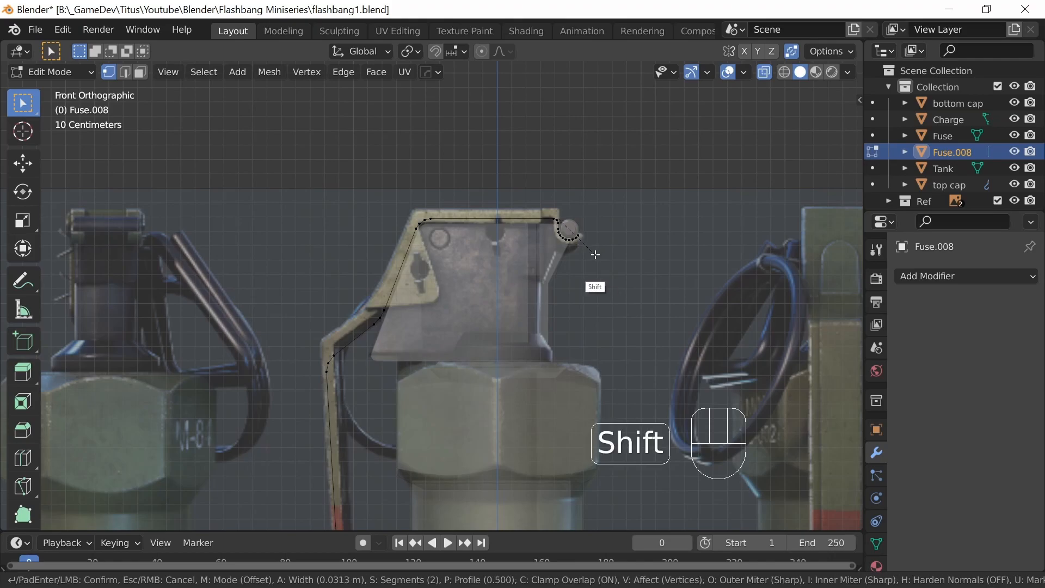
shift+click(604, 251)
Select the whole lever profile and extrude it about 0.221 m along Y into a strip.
ctrl+middle_drag(595, 292, 563, 287)
middle_drag(603, 255, 551, 285)
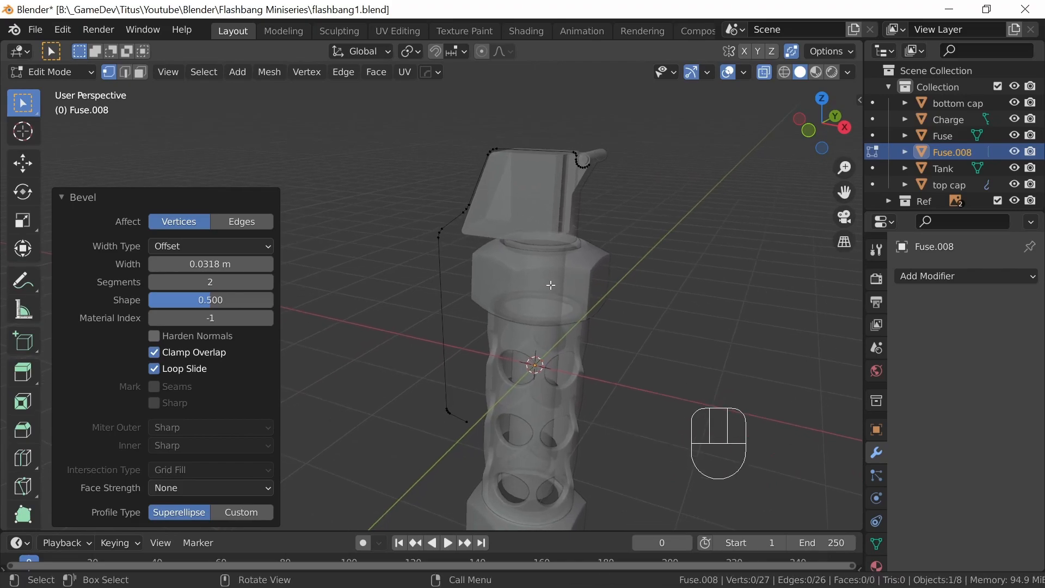
key(a)
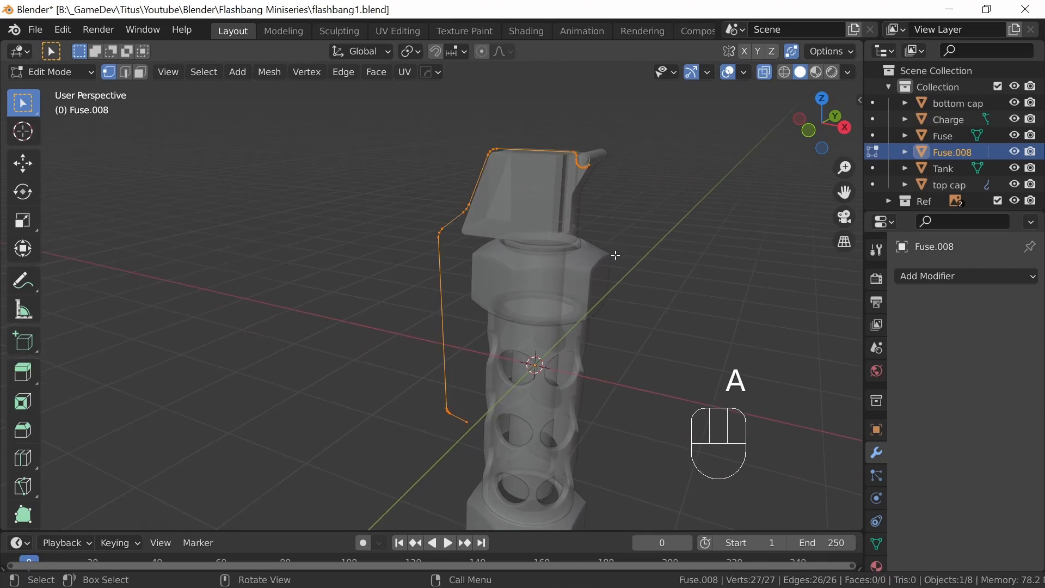
middle_drag(619, 241, 572, 267)
key(e)
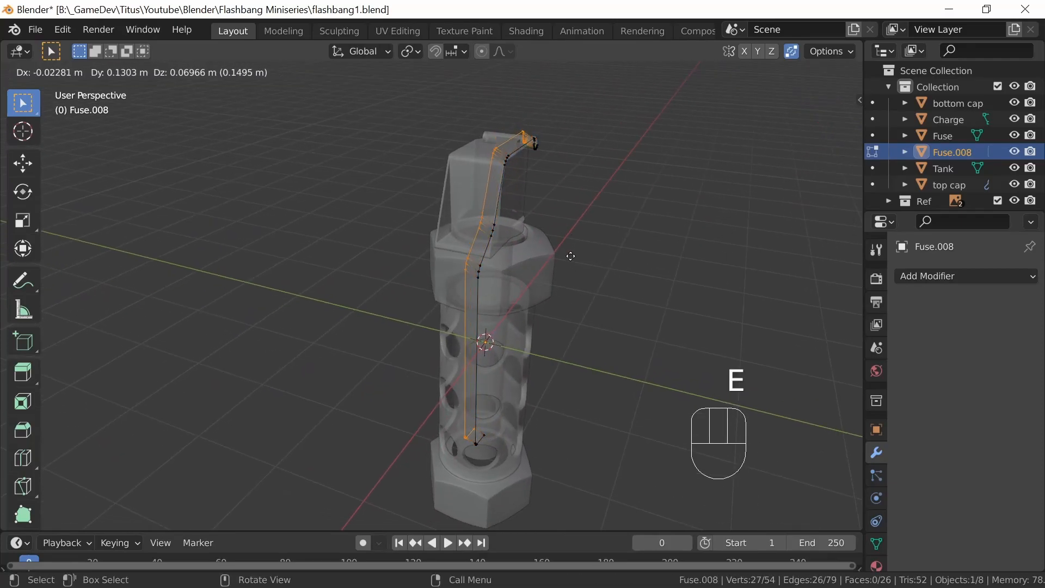
key(y)
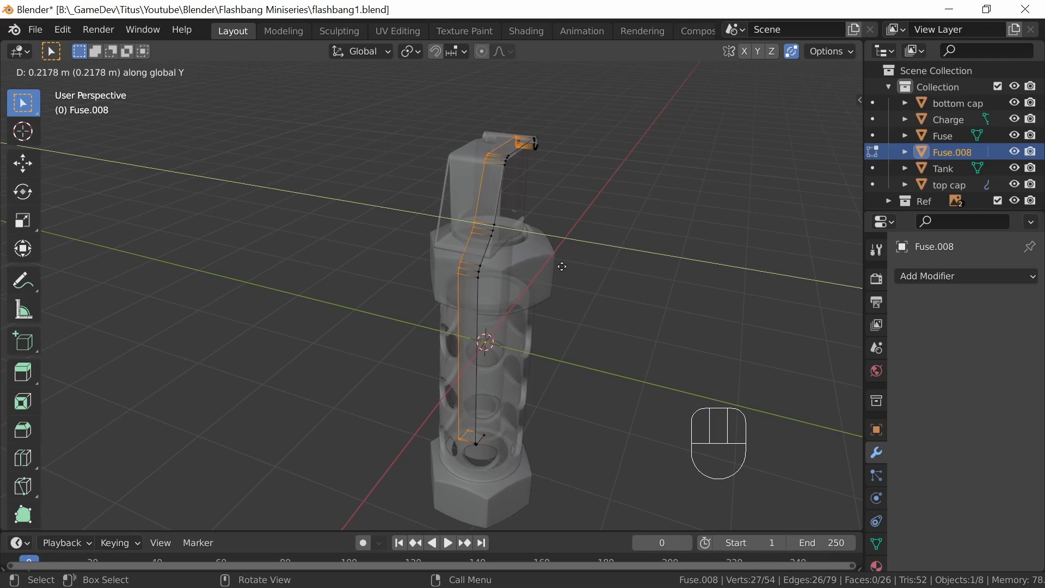
click(562, 264)
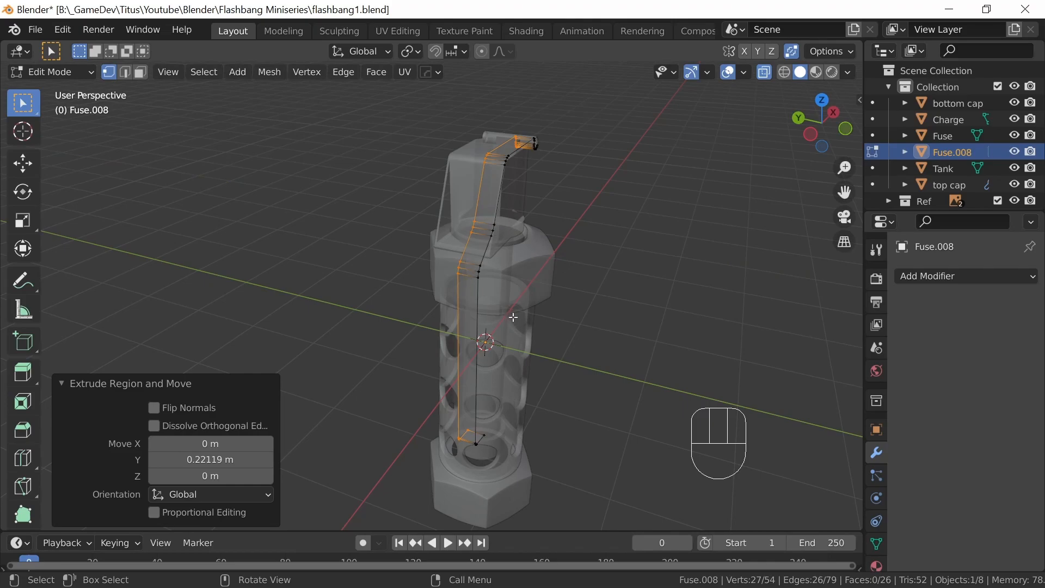
Align the lever strip's extruded edge to the centre line by setting its median local Y to 0 m.
key(alt+z)
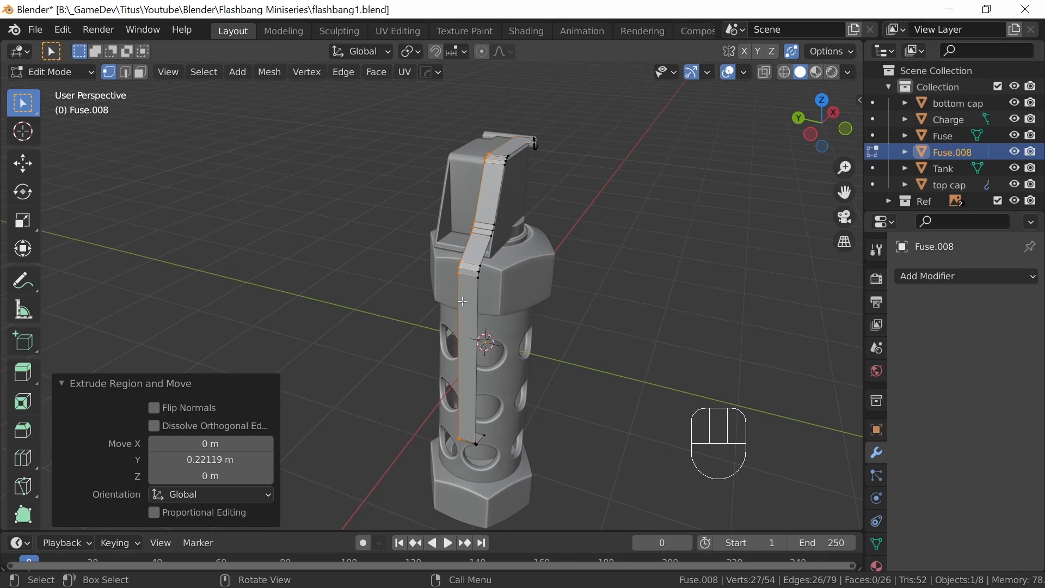
key(n)
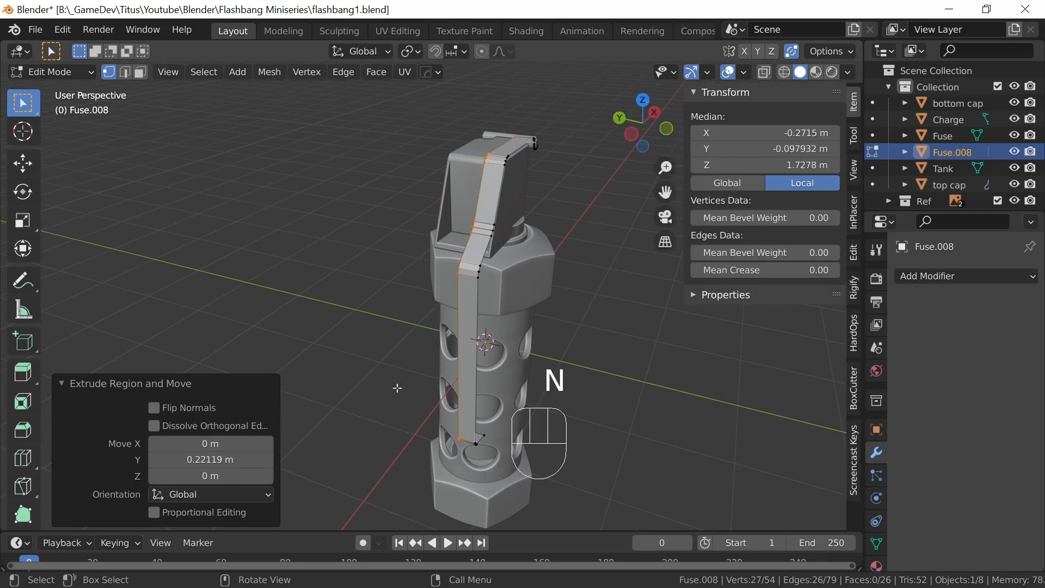
click(799, 147)
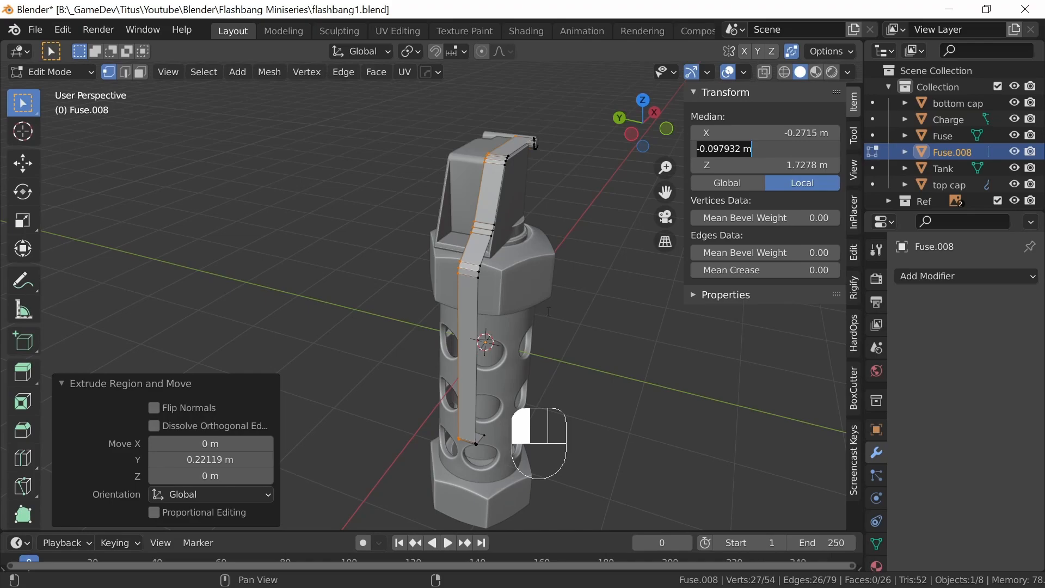
text(0)
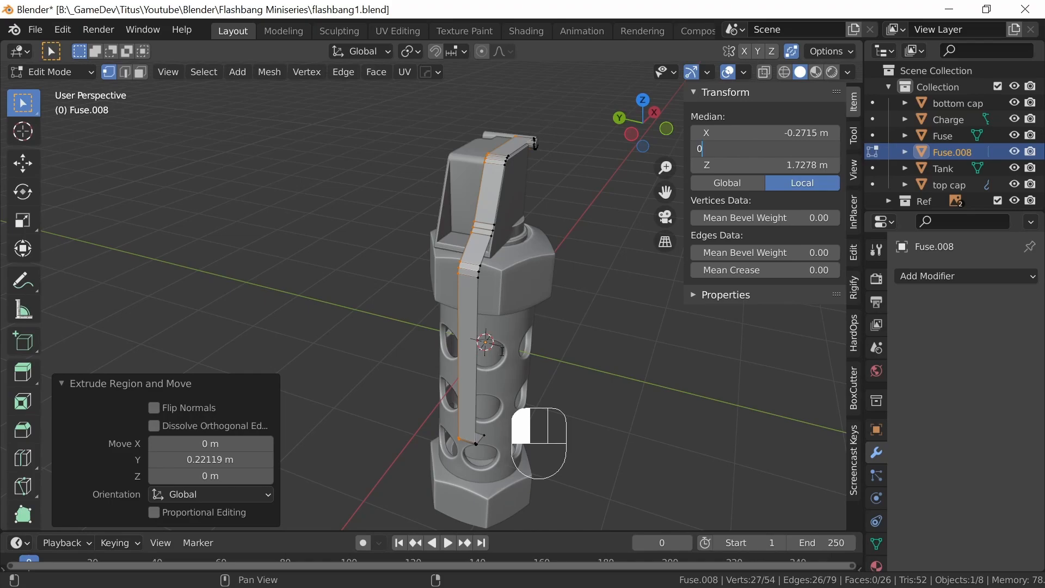
click(502, 352)
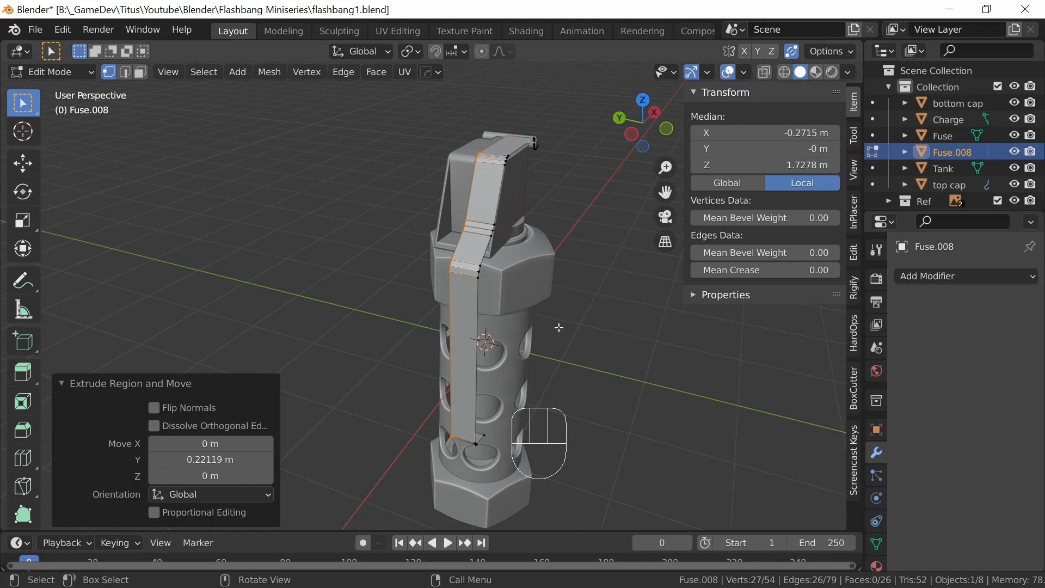
key(n)
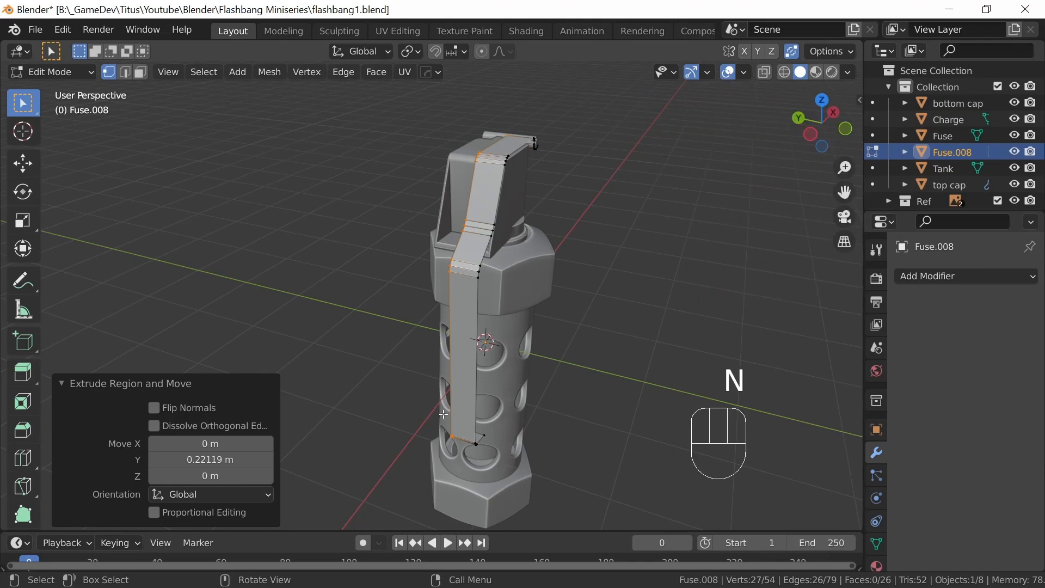
Add a Mirror modifier to the lever on the Y axis only, with Bisect Y and Flip Y enabled.
key(Tab)
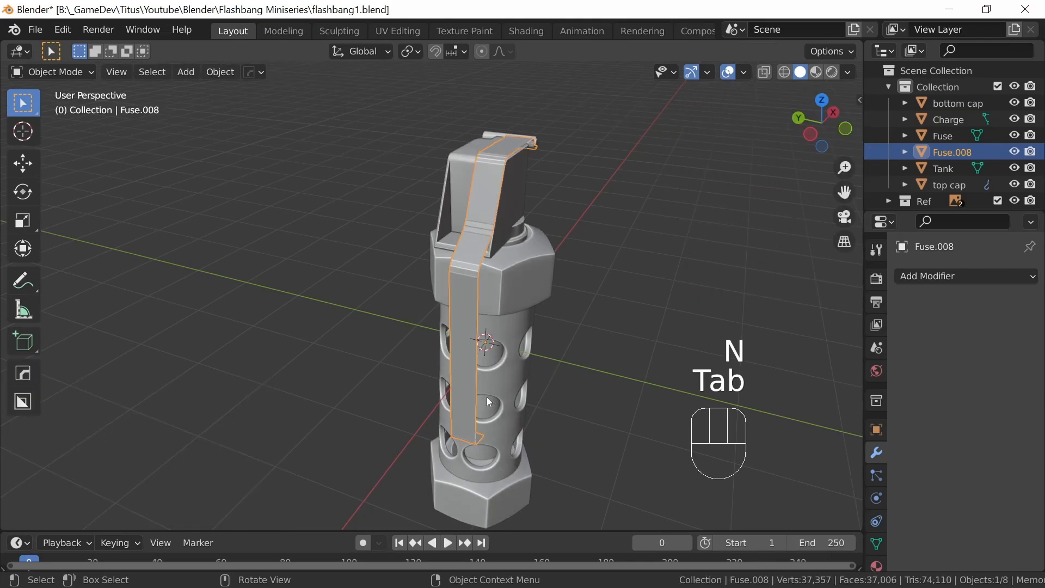
click(948, 279)
click(714, 466)
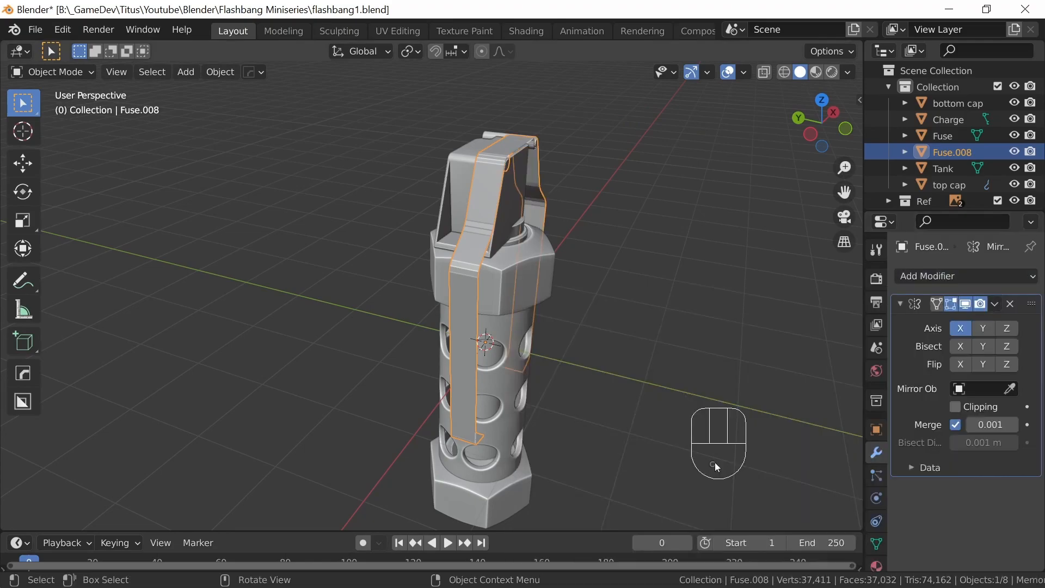
click(986, 329)
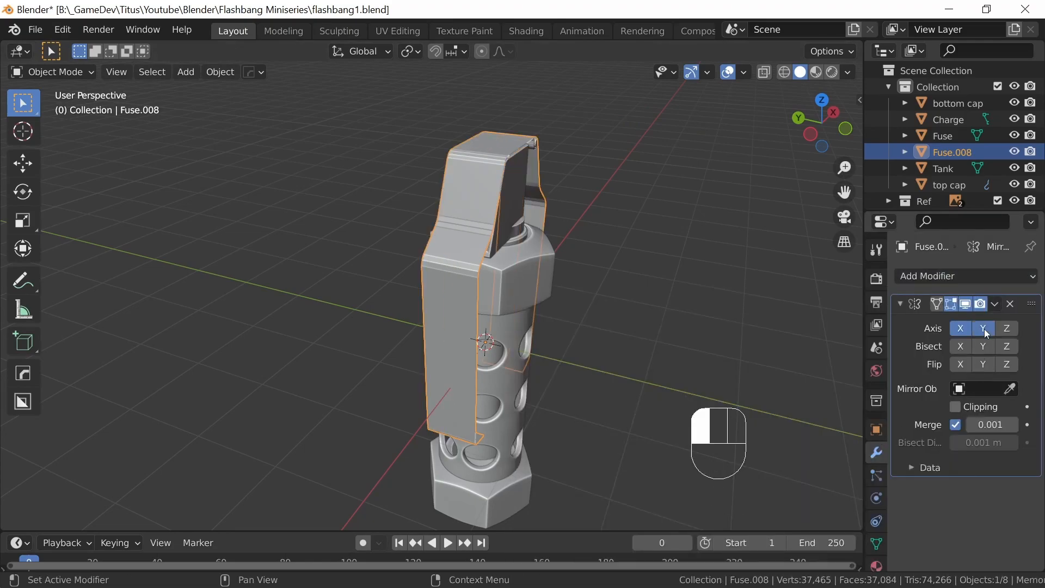
click(983, 346)
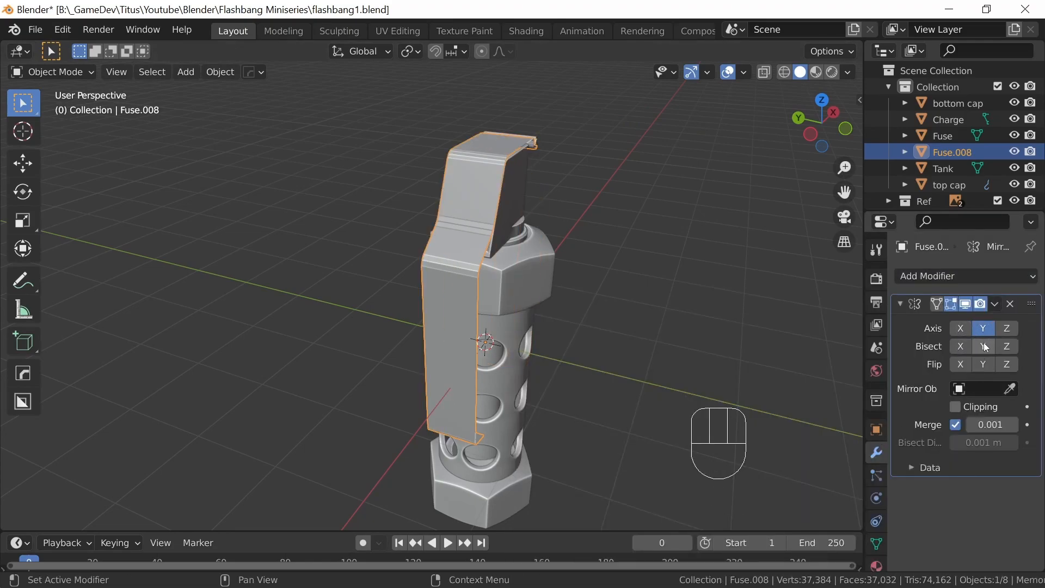
click(985, 364)
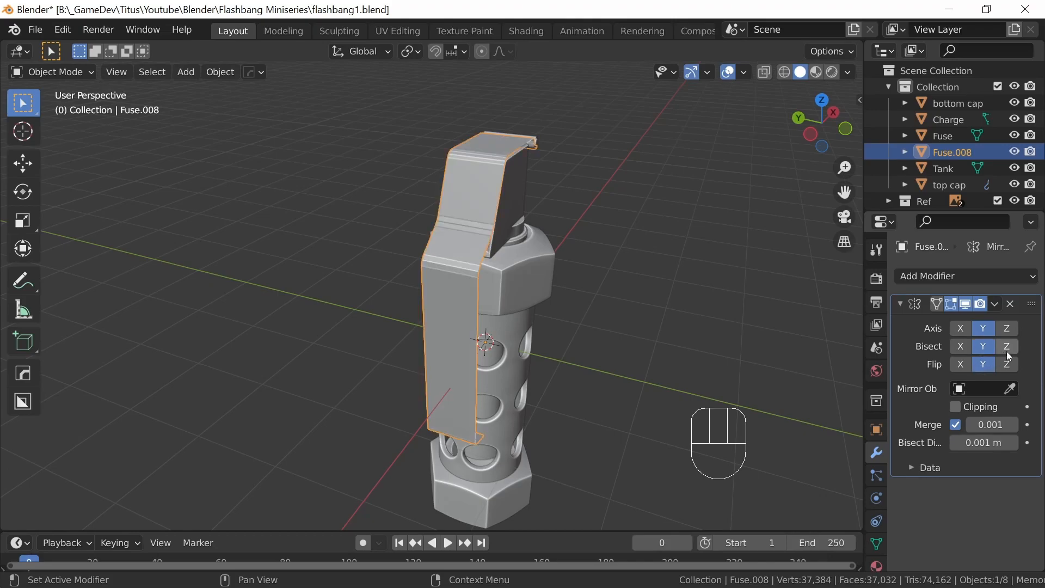
Cut an edge loop across the lever's flat top face and slide it towards the hook, factor about 0.438.
middle_drag(624, 283, 629, 306)
key(Tab)
key(KP_1)
key(alt+z)
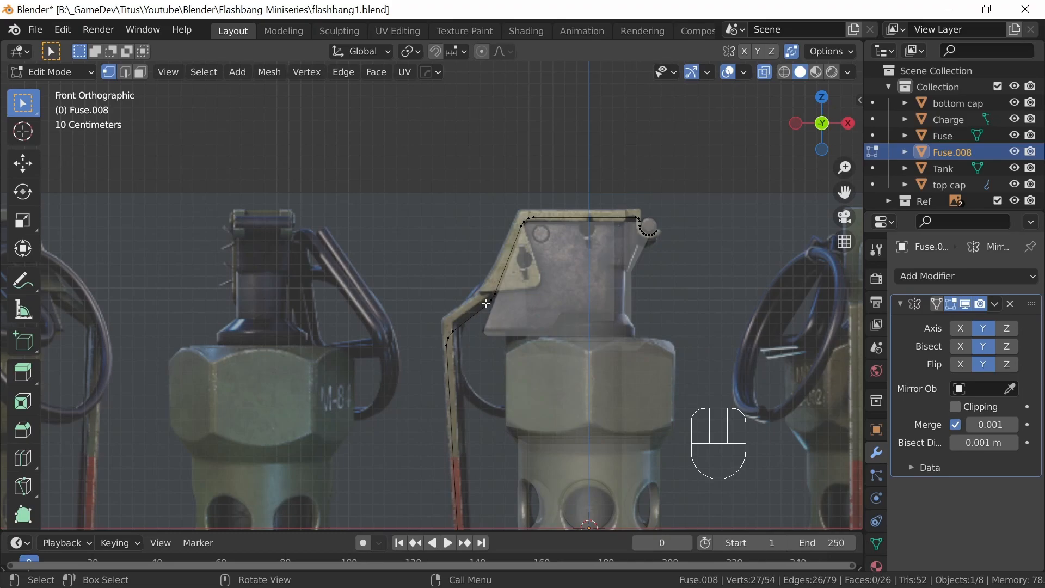
middle_drag(651, 282, 546, 317)
key(alt+z)
key(ctrl)
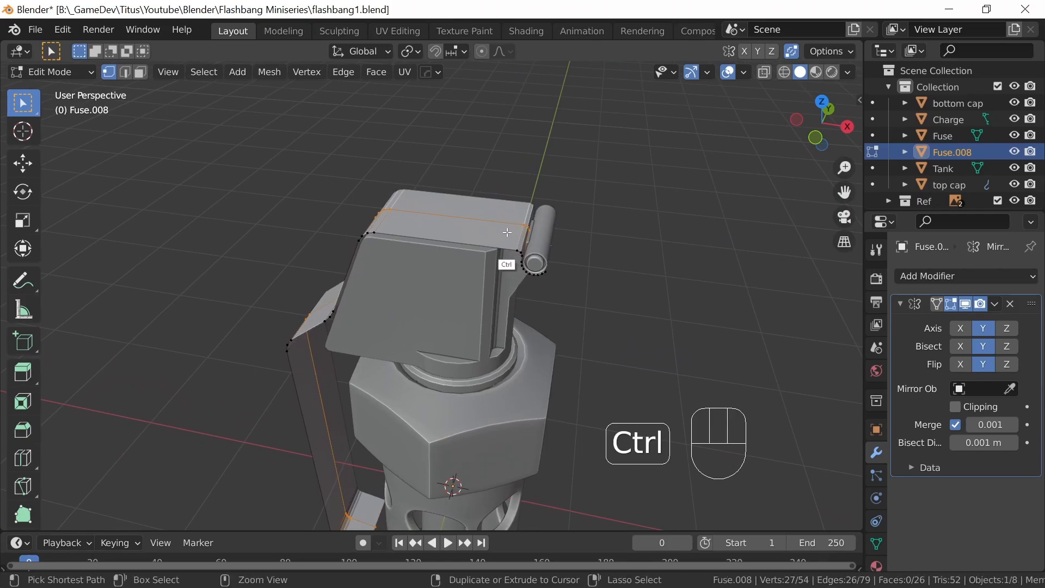
key(ctrl+r)
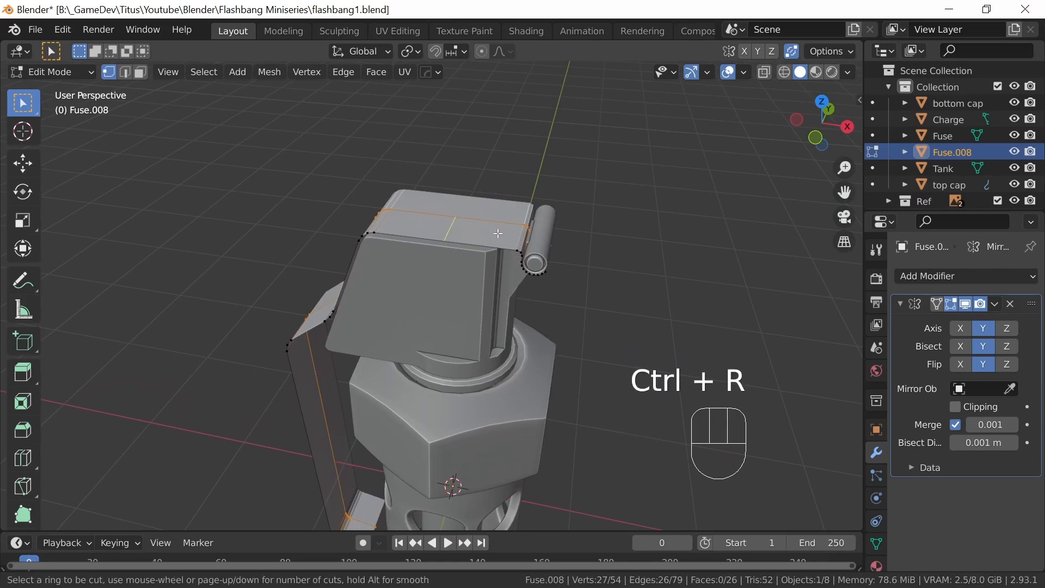
click(465, 229)
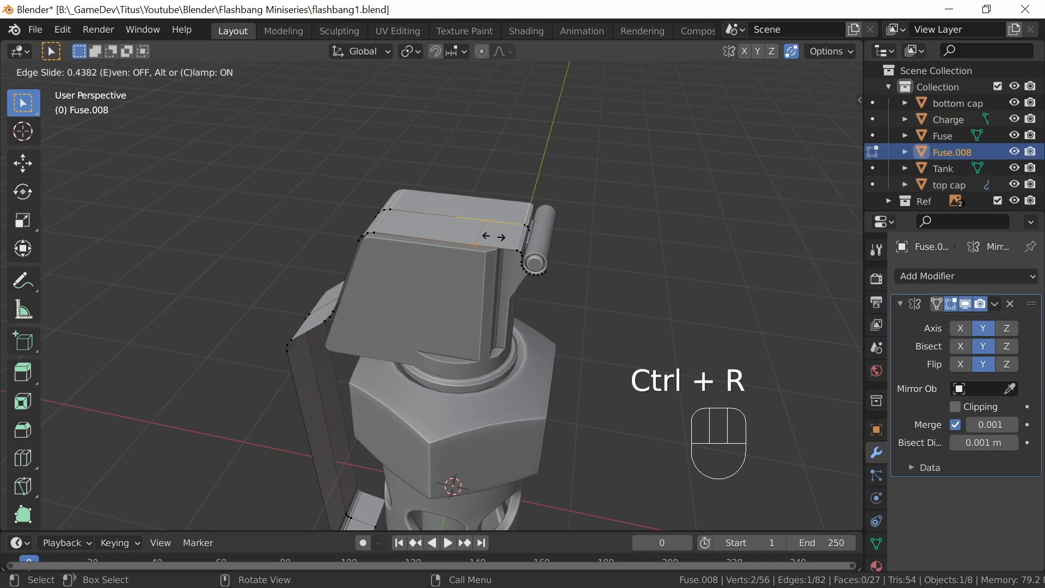
click(493, 237)
Cut an edge loop across the lever's slanted face and slide it towards the lower bend, factor about -0.666.
middle_drag(438, 314, 419, 331)
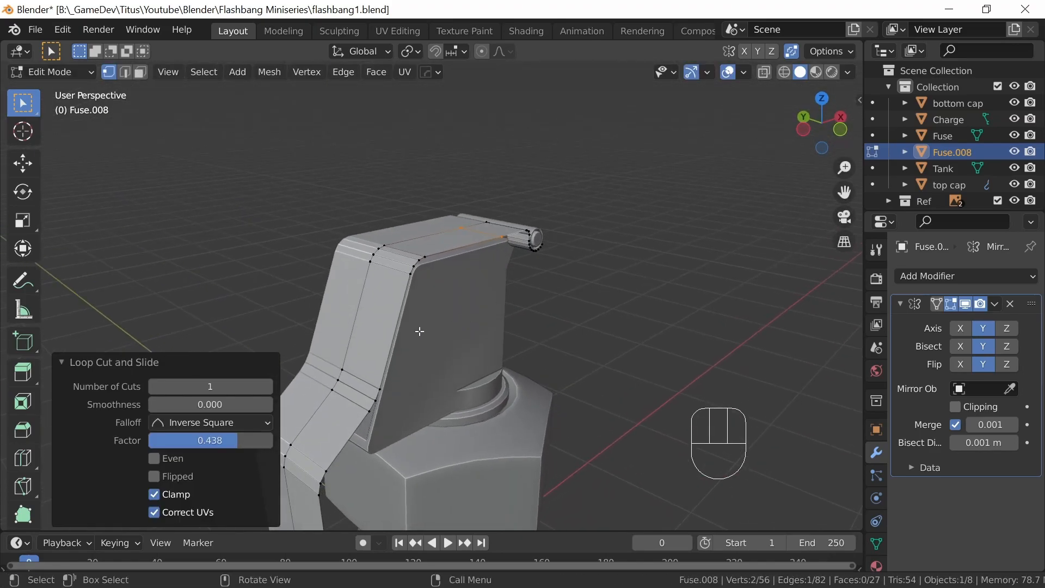
key(ctrl+r)
click(388, 329)
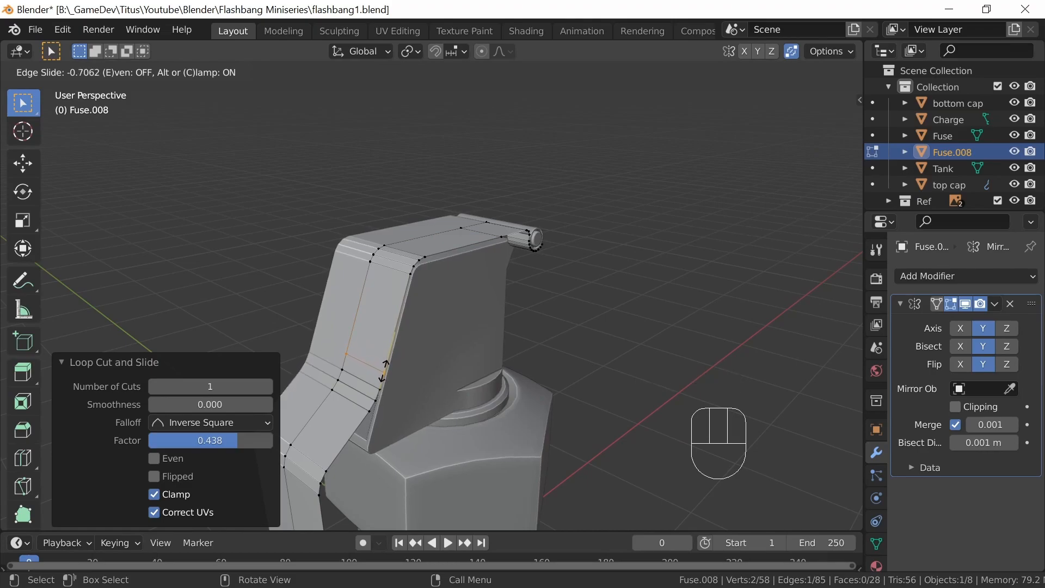
click(385, 369)
Taper the tab at the lever's foot by moving its outer corner vertex about 0.109 m along Y.
middle_drag(439, 385, 388, 397)
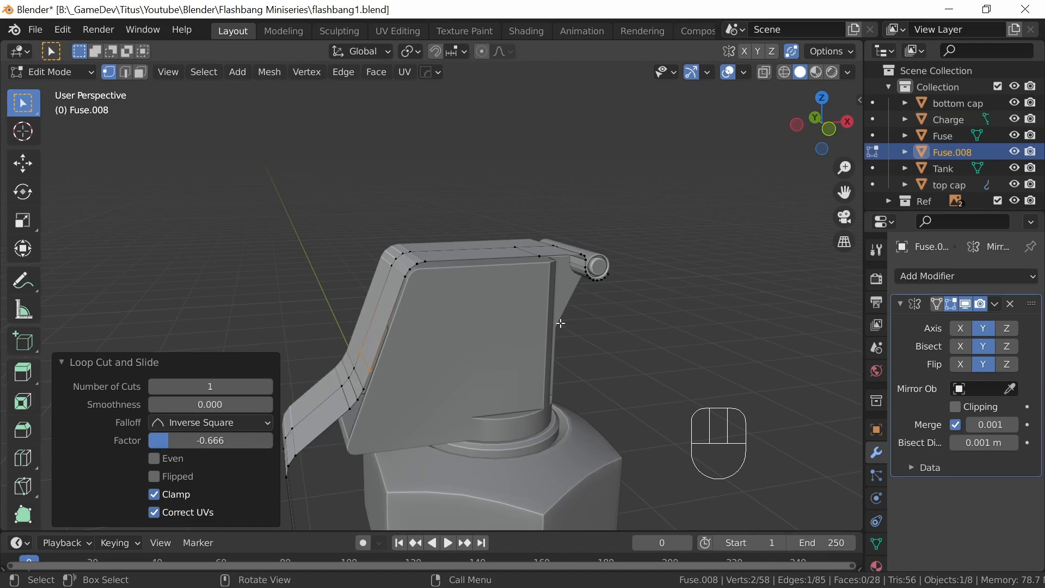
middle_drag(547, 320, 507, 354)
middle_drag(665, 345, 557, 363)
middle_drag(483, 403, 553, 403)
shift+middle_drag(507, 436, 546, 305)
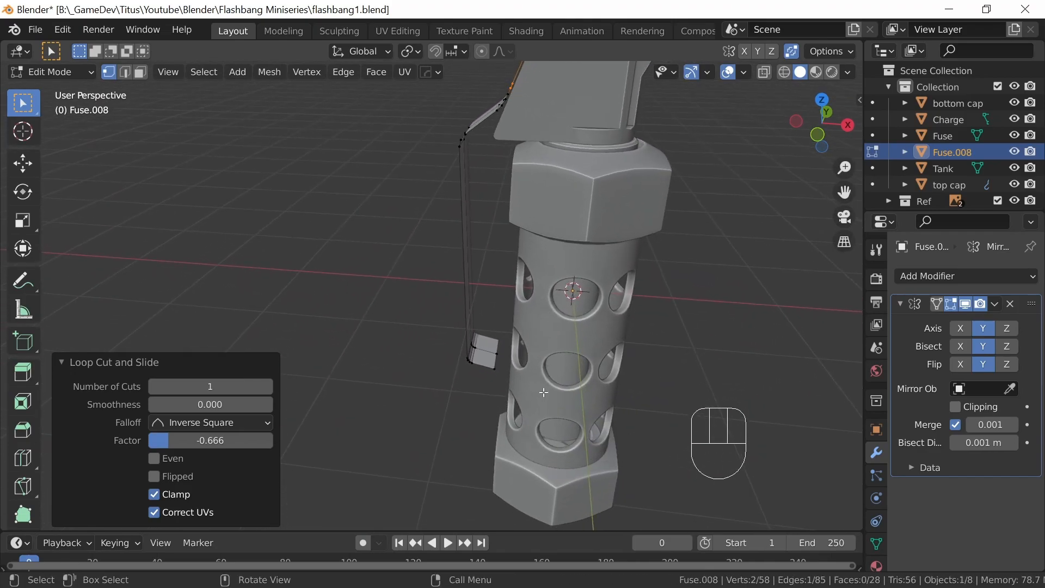
middle_drag(544, 392, 516, 402)
ctrl+middle_drag(534, 451, 543, 409)
shift+middle_drag(615, 386, 501, 409)
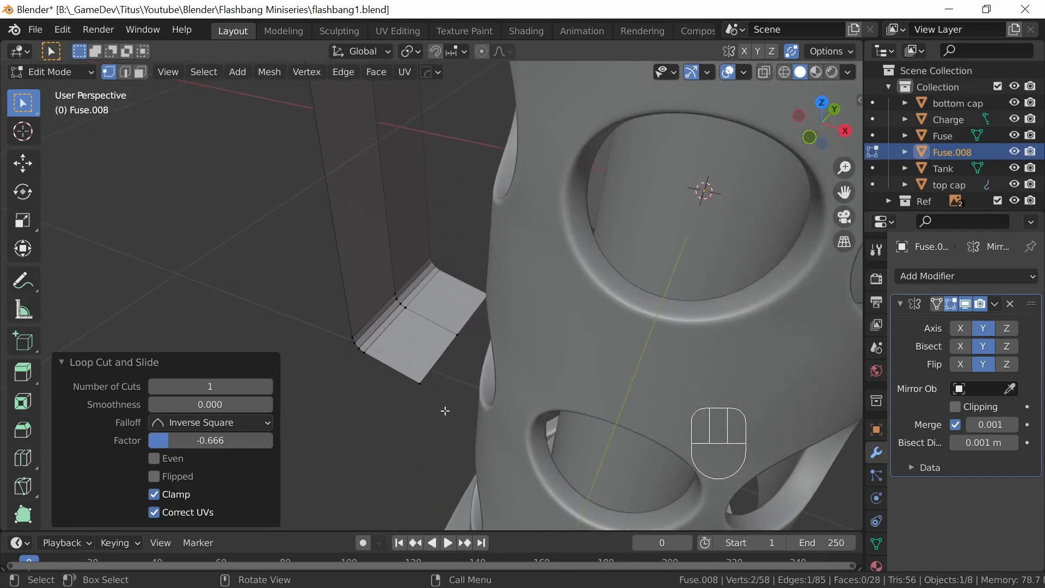
click(425, 381)
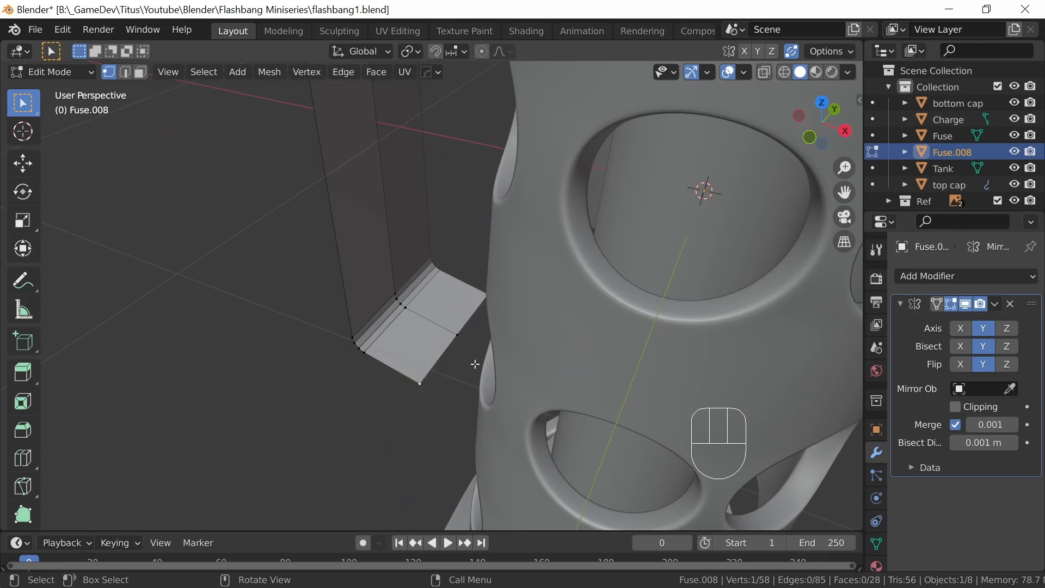
key(g)
key(y)
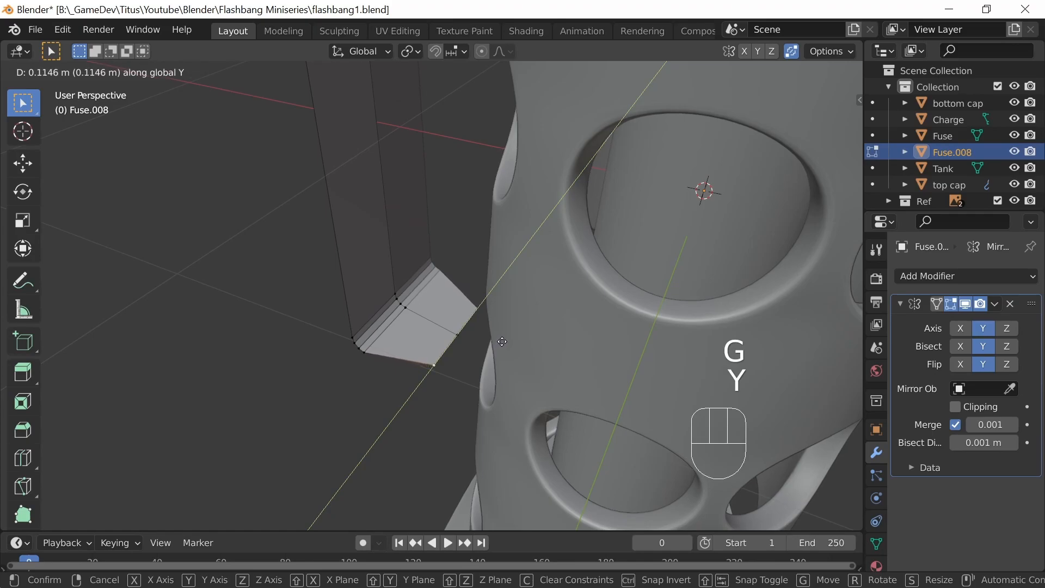
key(shift)
click(501, 343)
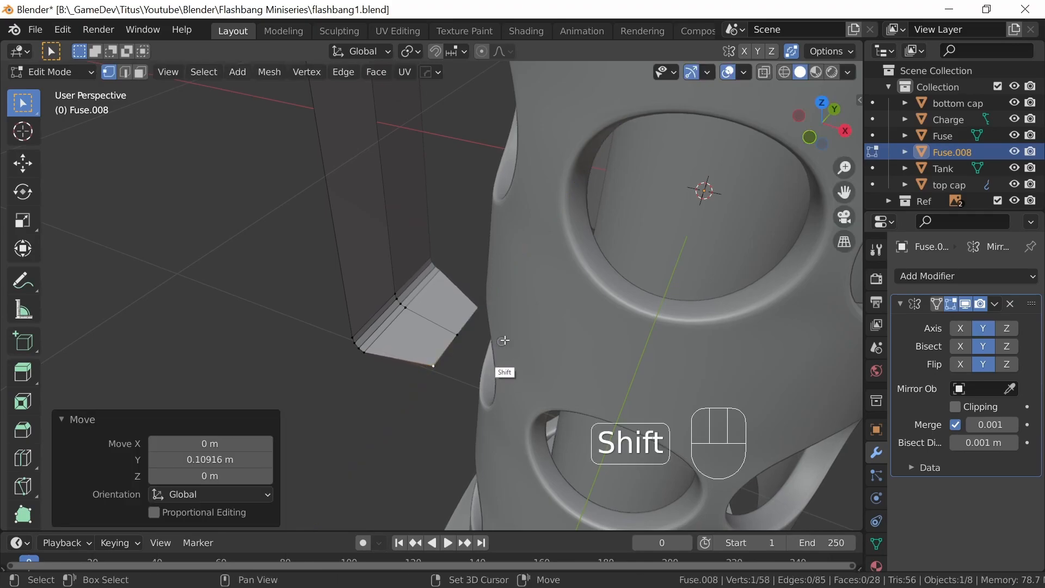
Bevel the outer corner vertex of the lever's foot tab with 2 segments and a width of about 0.046 m.
key(ctrl)
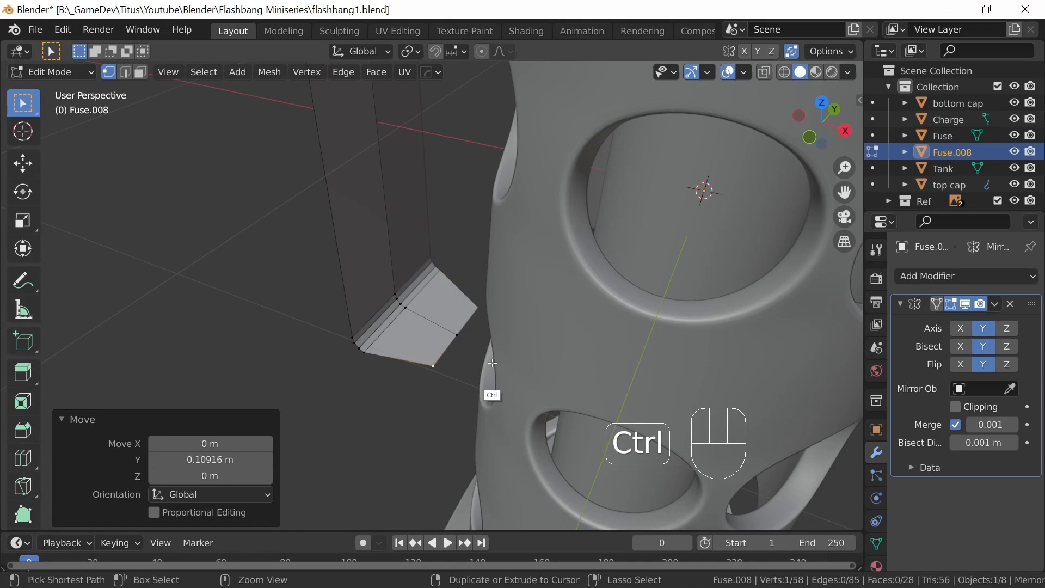
key(ctrl+b)
key(v)
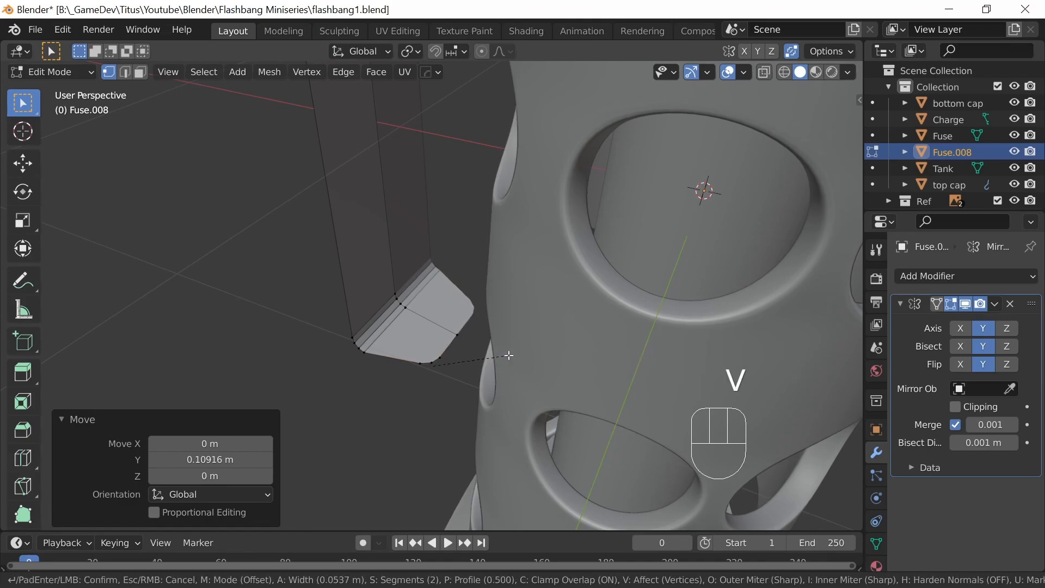
click(507, 360)
Cut a lengthwise edge loop along the whole half strip, near its middle, factor about 0.024.
mouse_move(502, 376)
middle_down()
mouse_move(494, 427)
mouse_move(490, 374)
middle_up()
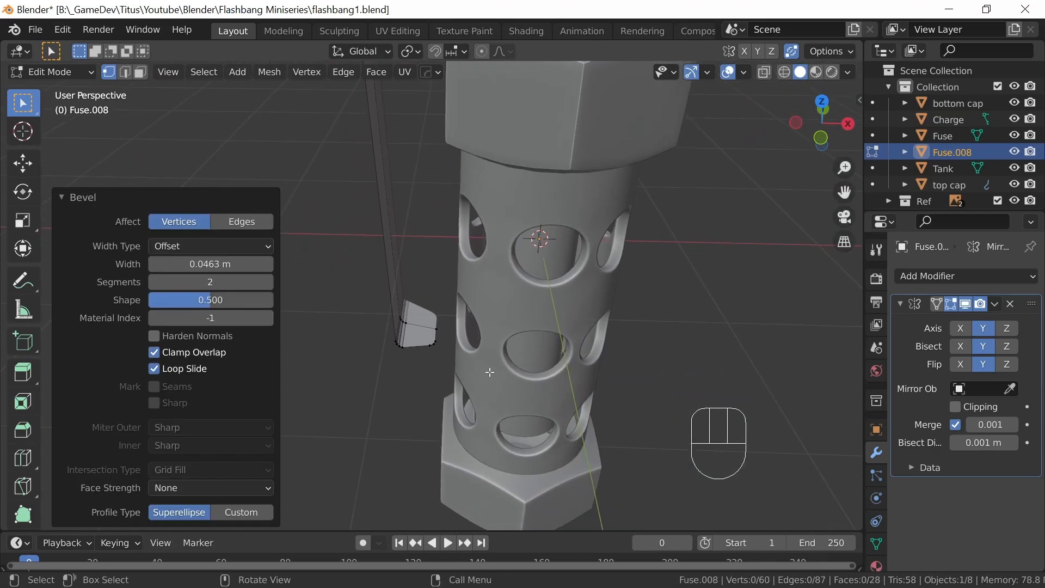
shift+middle_drag(623, 204, 570, 236)
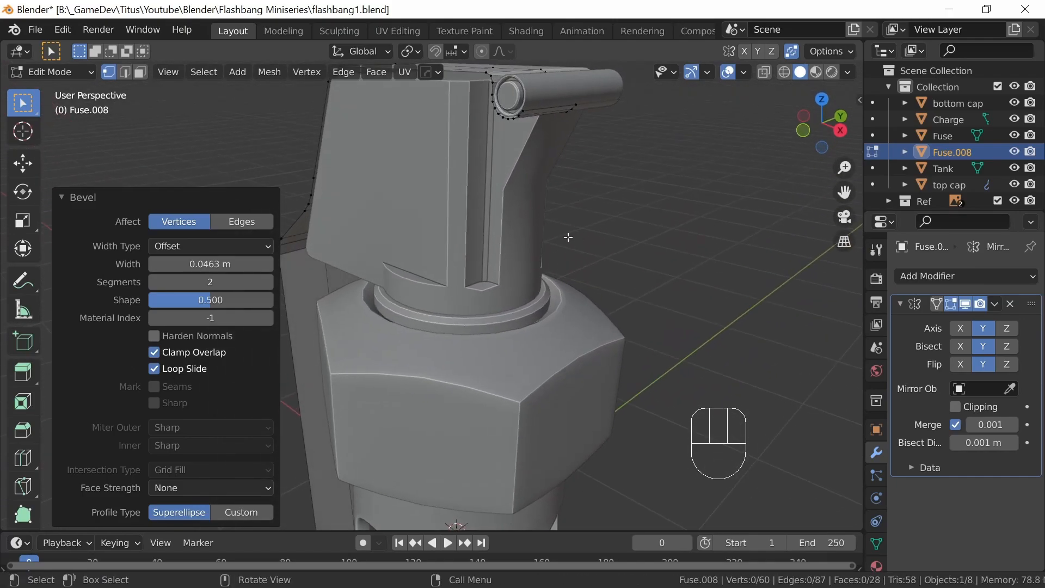
key(a)
click(168, 71)
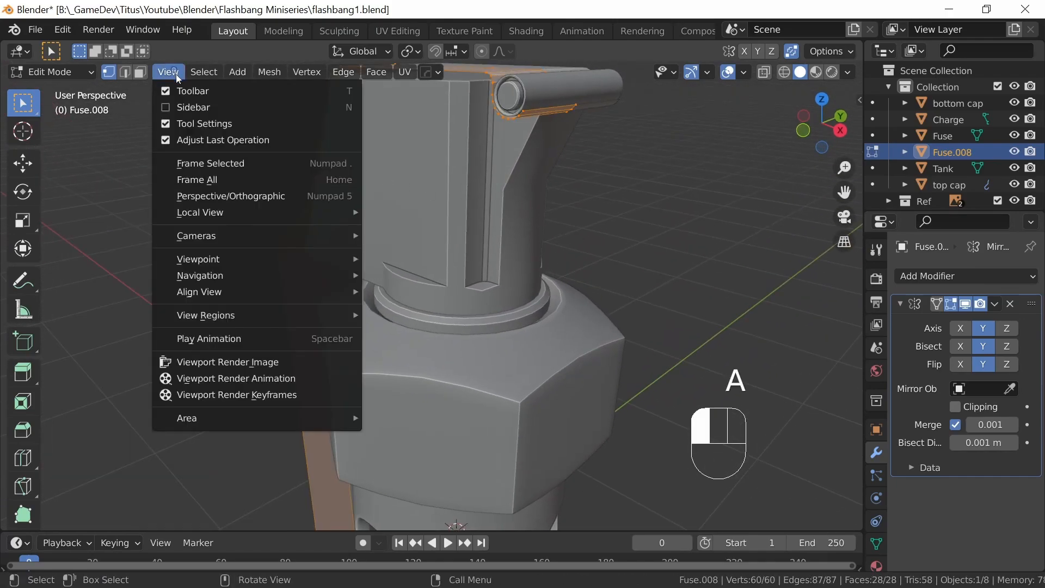
click(235, 166)
ctrl+middle_drag(553, 243, 493, 317)
click(278, 353)
middle_drag(278, 354, 432, 391)
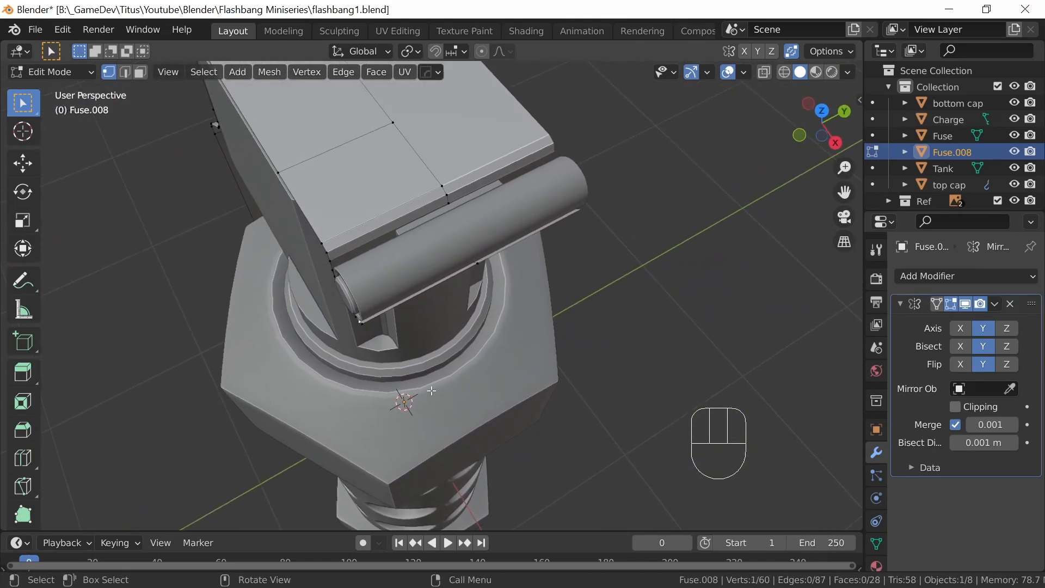
key(ctrl+r)
click(392, 204)
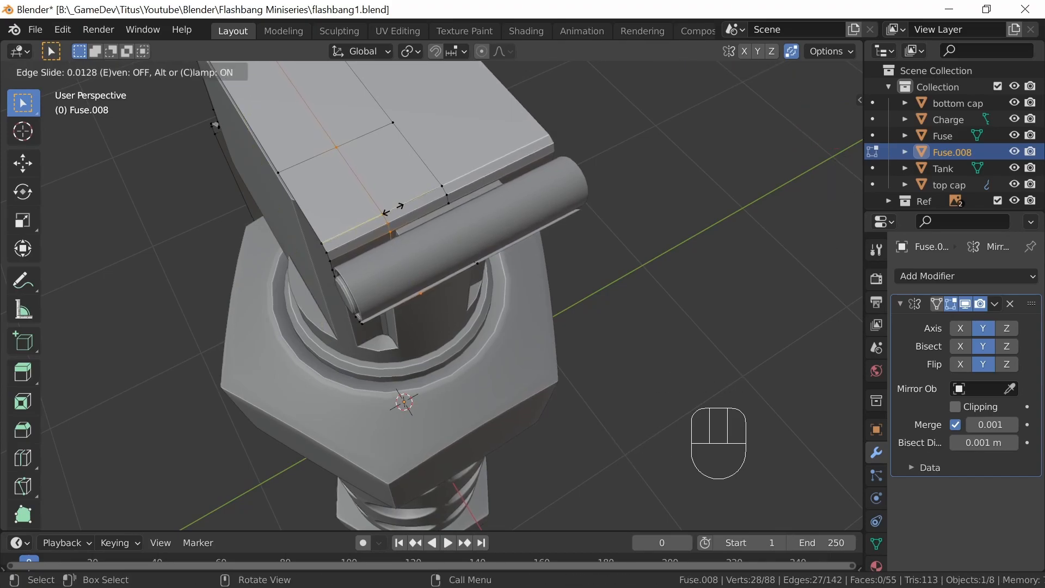
click(392, 210)
Delete the ten faces of the lever's curved hook beside the mirror centre line, opening a central notch around the pin.
middle_drag(522, 250, 471, 258)
middle_drag(369, 303, 435, 233)
click(141, 72)
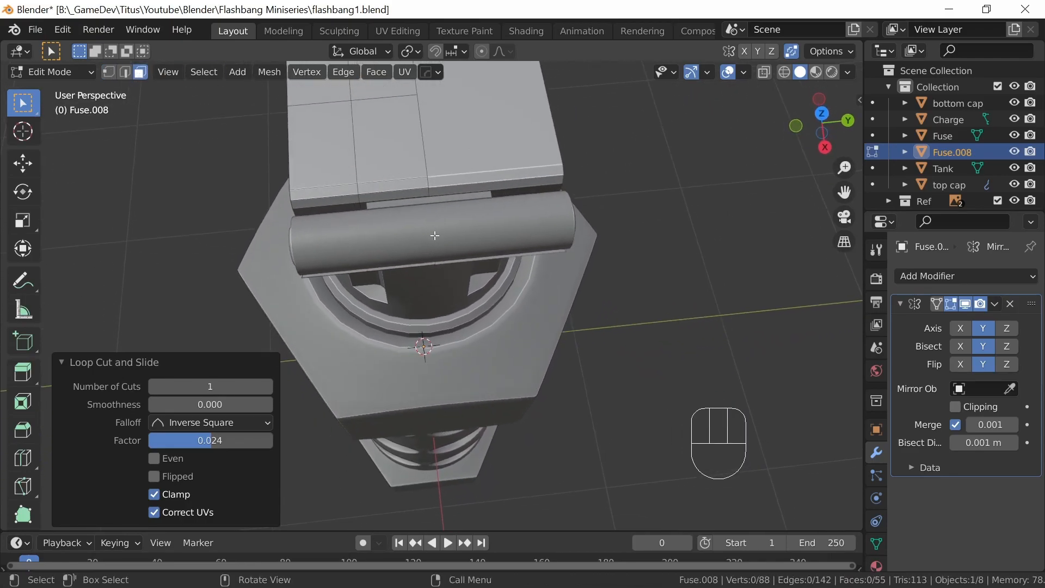
click(415, 258)
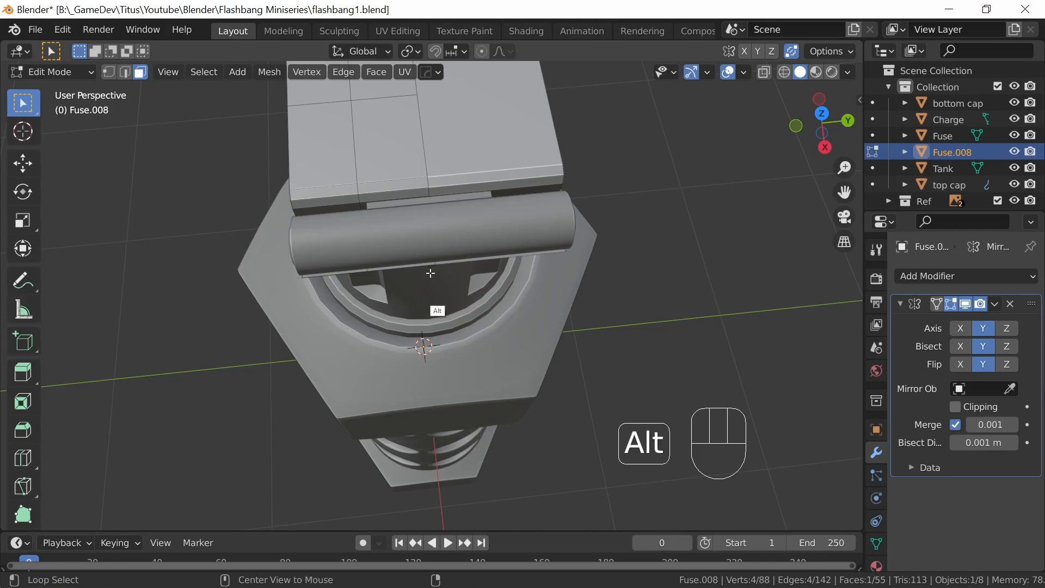
key(alt+z)
middle_drag(434, 268, 509, 293)
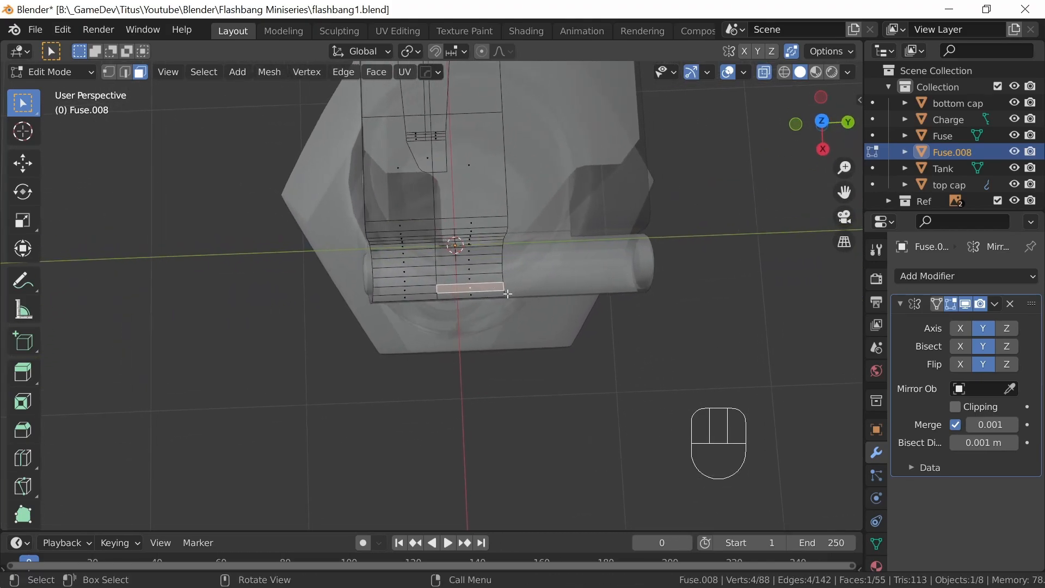
key(KP_7)
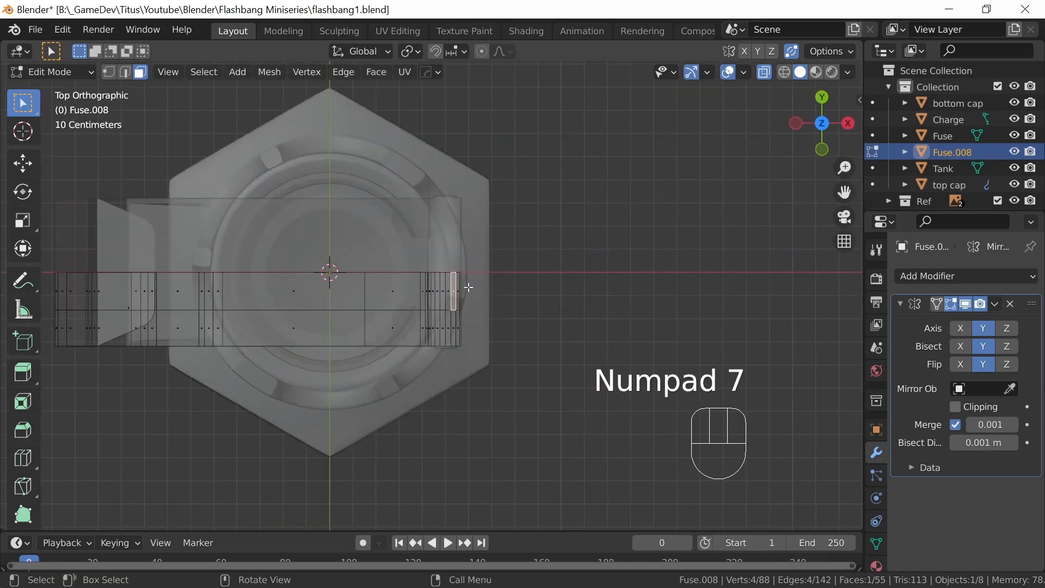
key(c)
drag(457, 288, 445, 287)
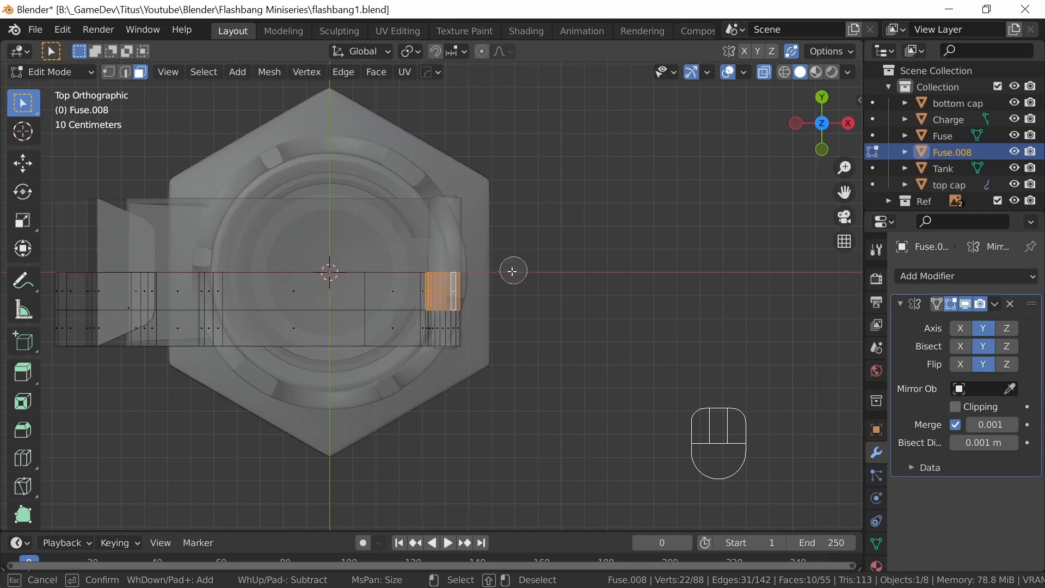
key(Return)
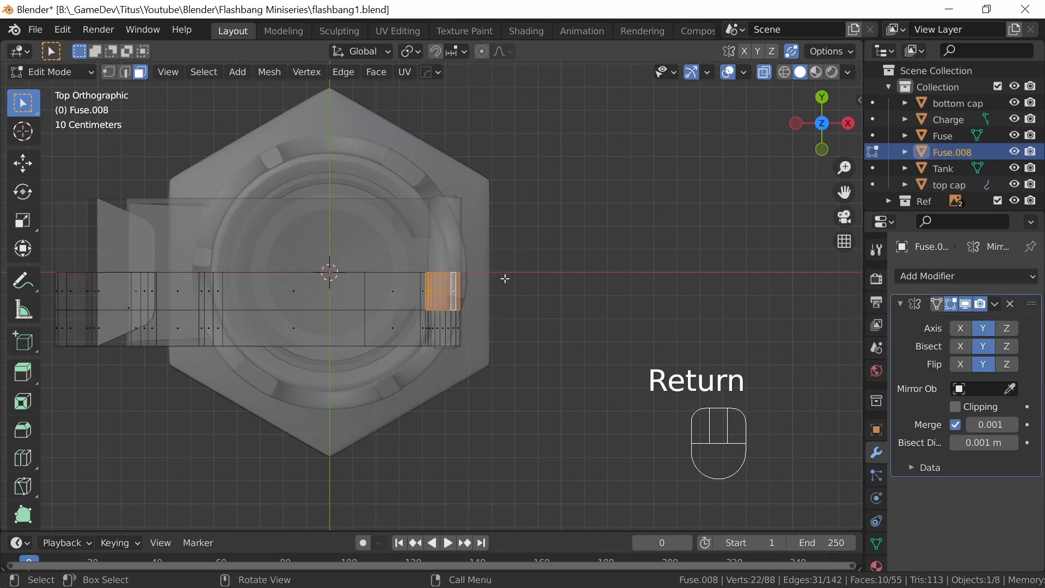
key(alt+z)
mouse_move(511, 287)
middle_down()
mouse_move(374, 191)
mouse_move(513, 276)
mouse_move(479, 229)
mouse_move(495, 336)
mouse_move(508, 299)
mouse_move(538, 301)
mouse_move(518, 311)
mouse_move(513, 299)
mouse_move(528, 312)
middle_up()
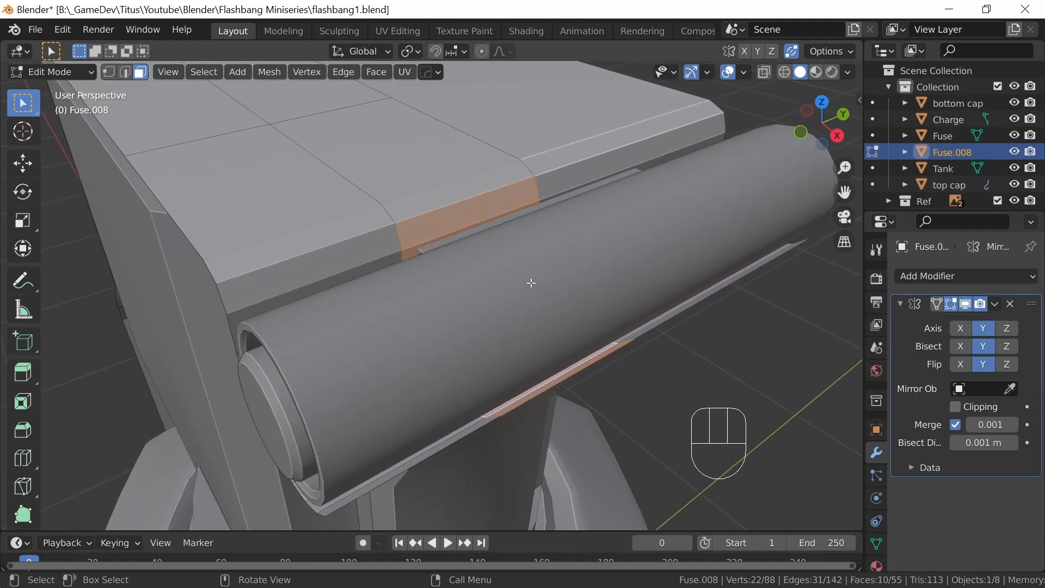
middle_drag(509, 214, 565, 201)
mouse_move(626, 229)
ctrl+middle_down()
mouse_move(619, 271)
mouse_move(616, 245)
ctrl+middle_up()
middle_drag(615, 243, 563, 232)
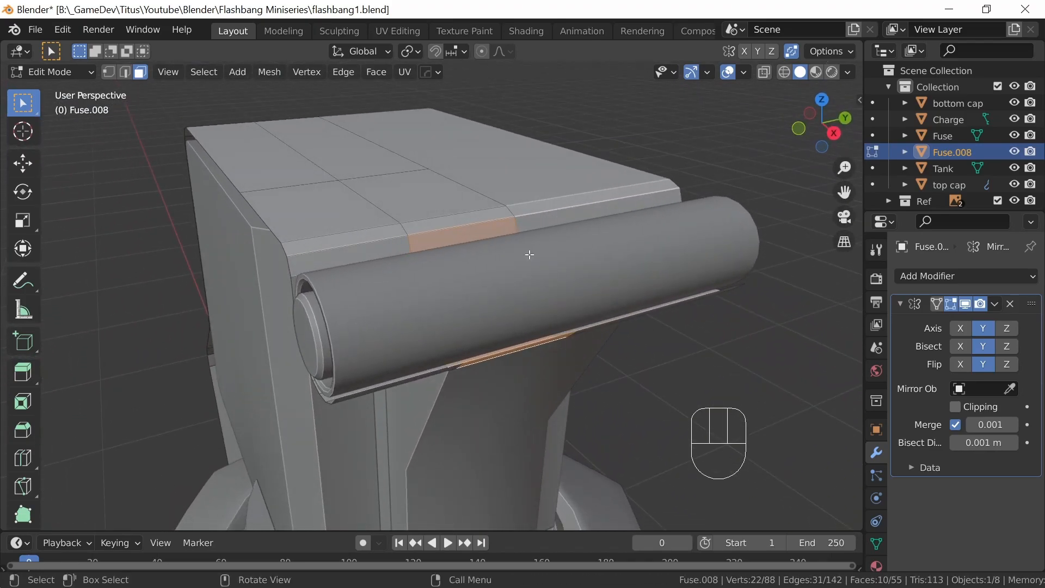
key(x)
click(493, 281)
Extrude the outer side edges along the lever's top and slanted face by about -0.040 m in Y and -0.026 m in Z.
middle_drag(561, 263, 493, 328)
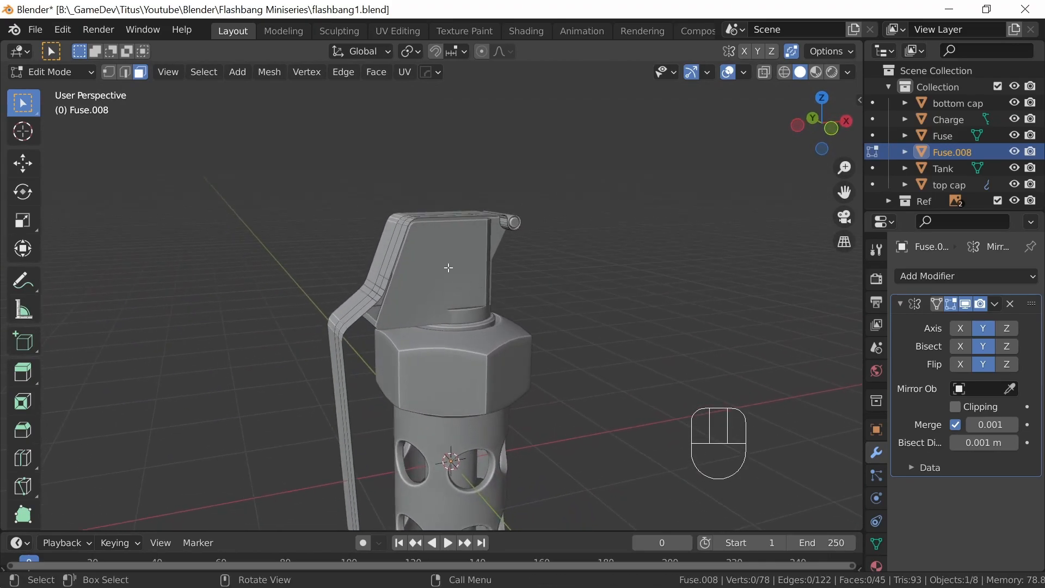
middle_drag(464, 294, 493, 300)
click(131, 72)
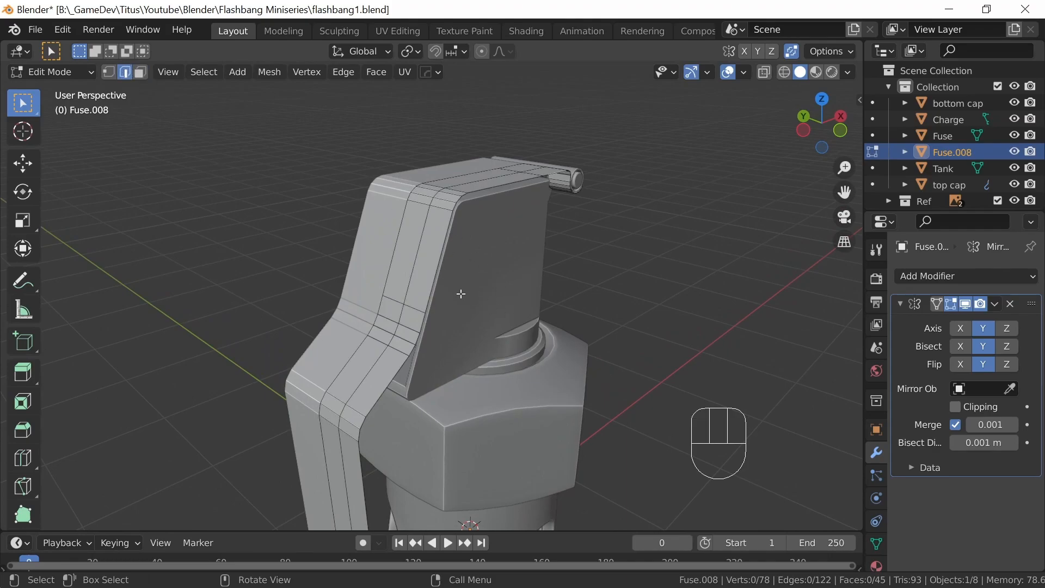
middle_drag(547, 250, 521, 264)
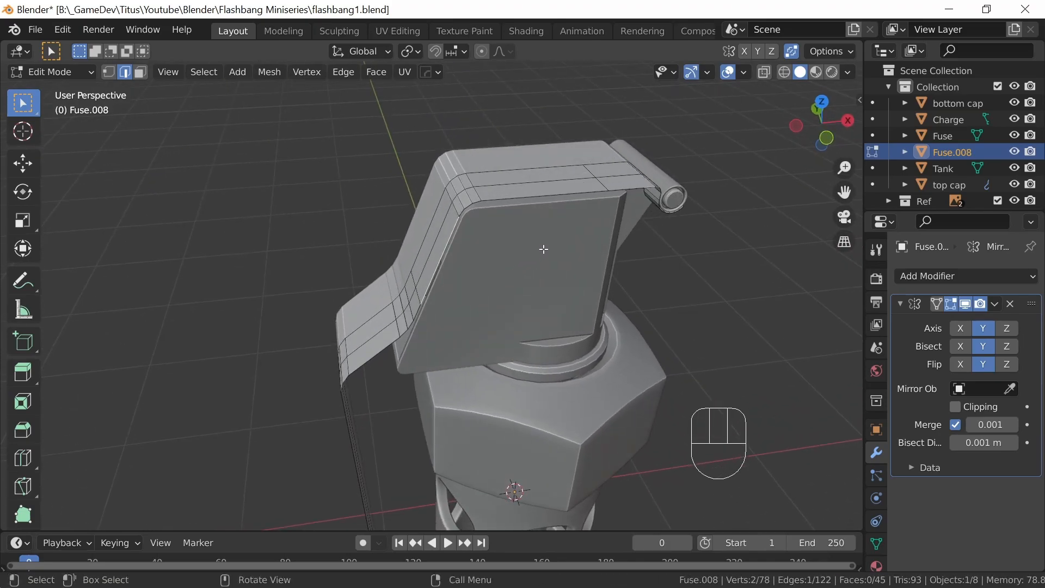
ctrl+click(558, 190)
mouse_move(619, 254)
middle_down()
mouse_move(625, 237)
mouse_move(590, 273)
mouse_move(627, 236)
middle_up()
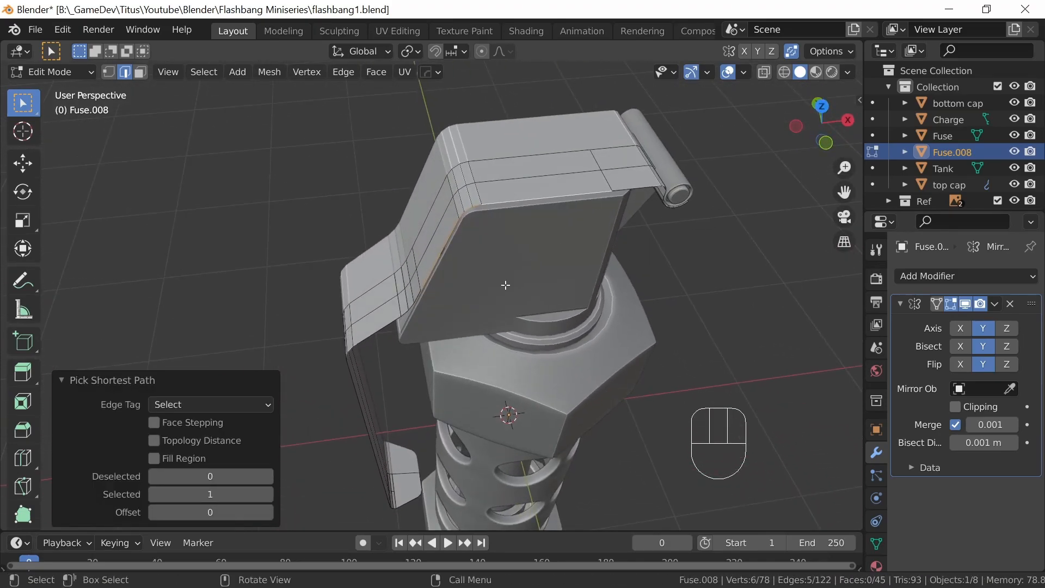
middle_drag(429, 297, 572, 247)
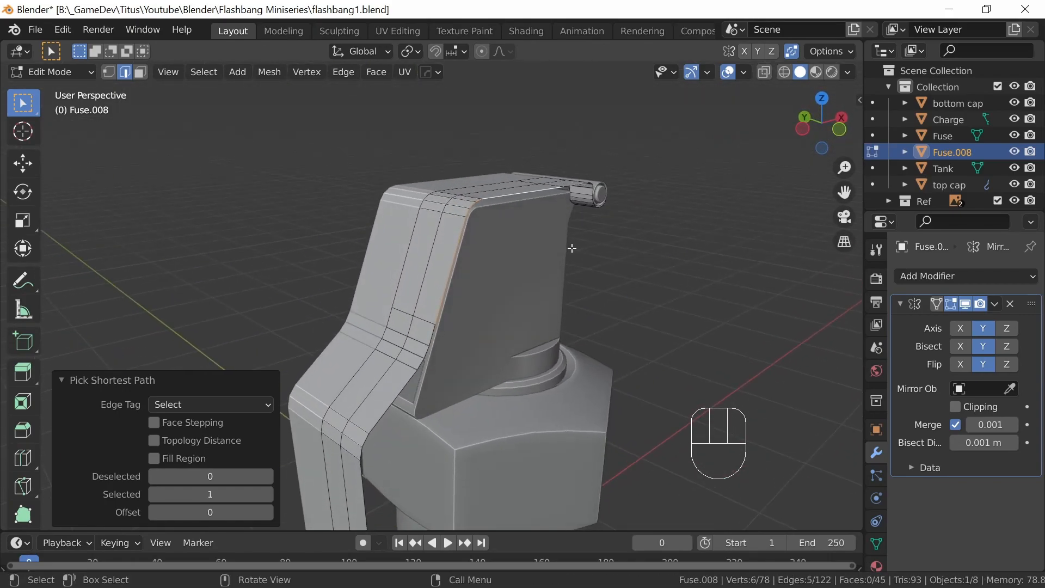
key(ctrl+KP_3)
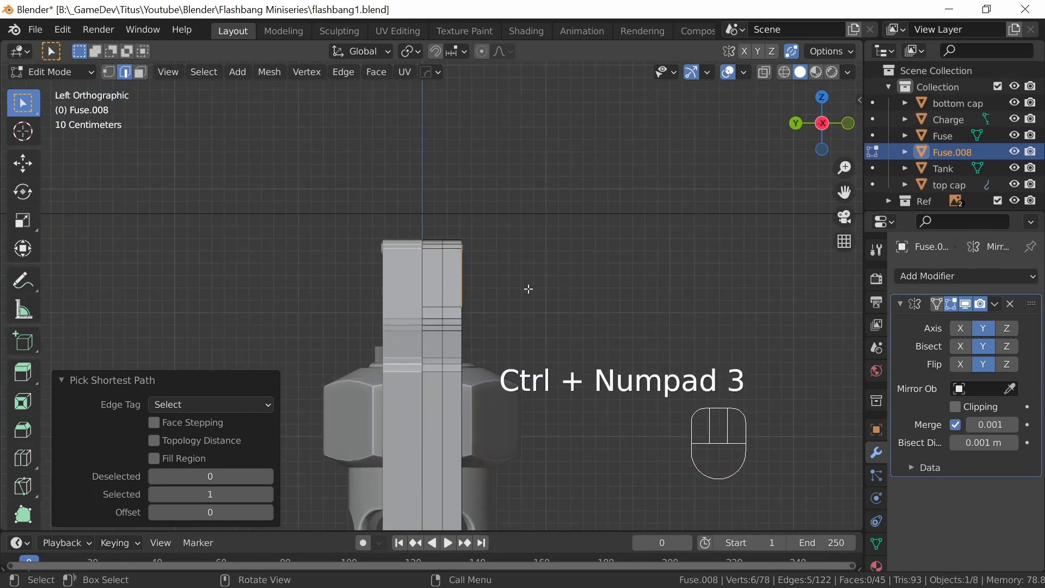
ctrl+middle_drag(501, 327, 539, 266)
shift+middle_drag(603, 278, 604, 289)
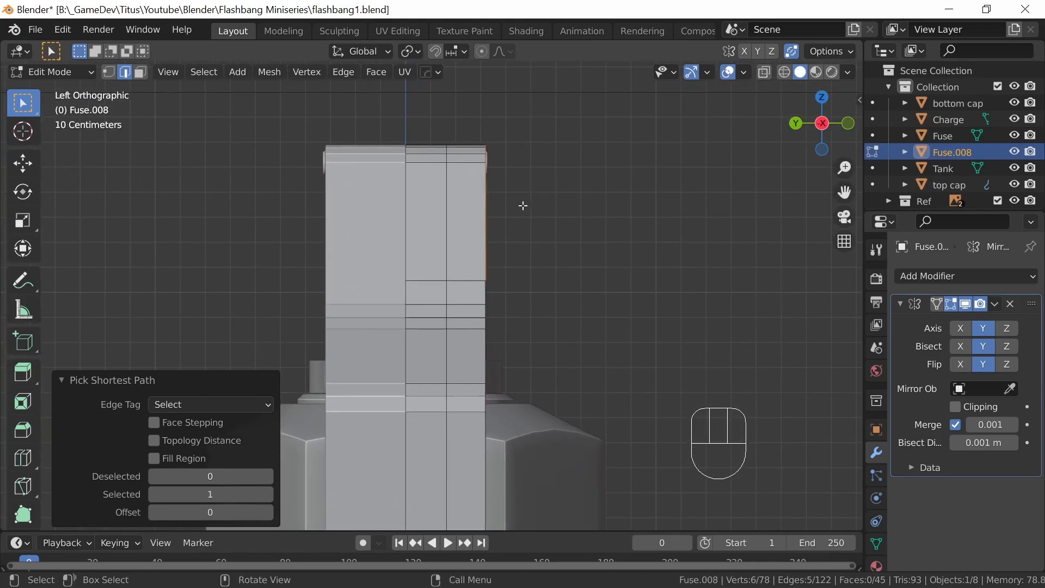
key(e)
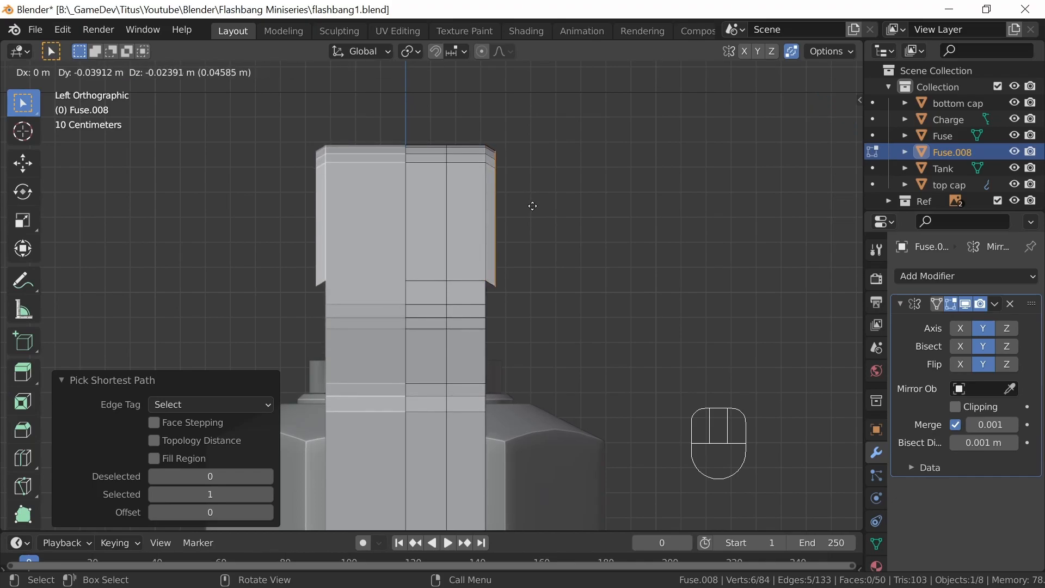
shift+click(533, 209)
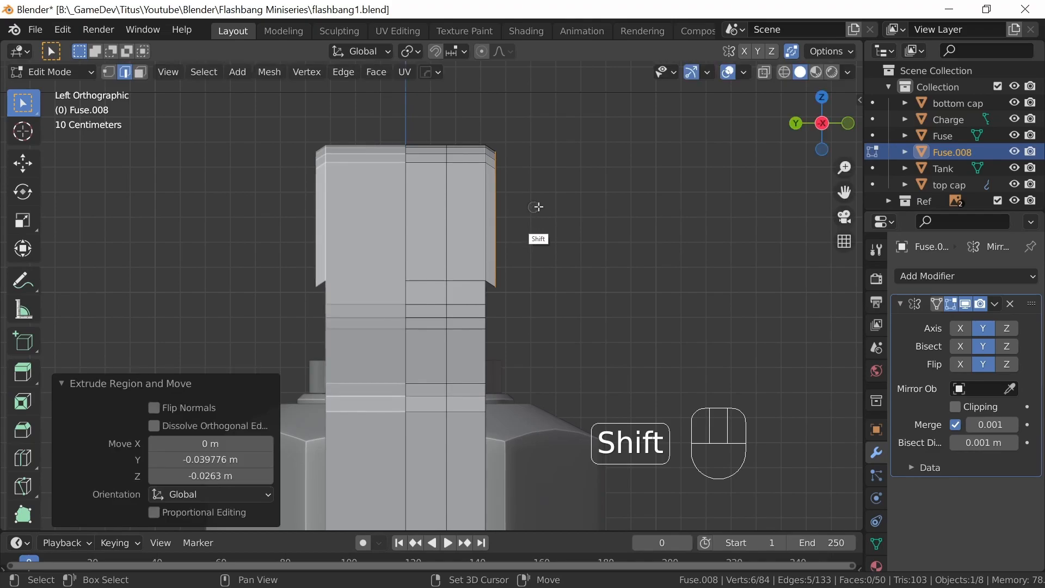
Move the extruded side edges about 0.028 m along X so the flange follows the lever's slanted profile.
key(KP_1)
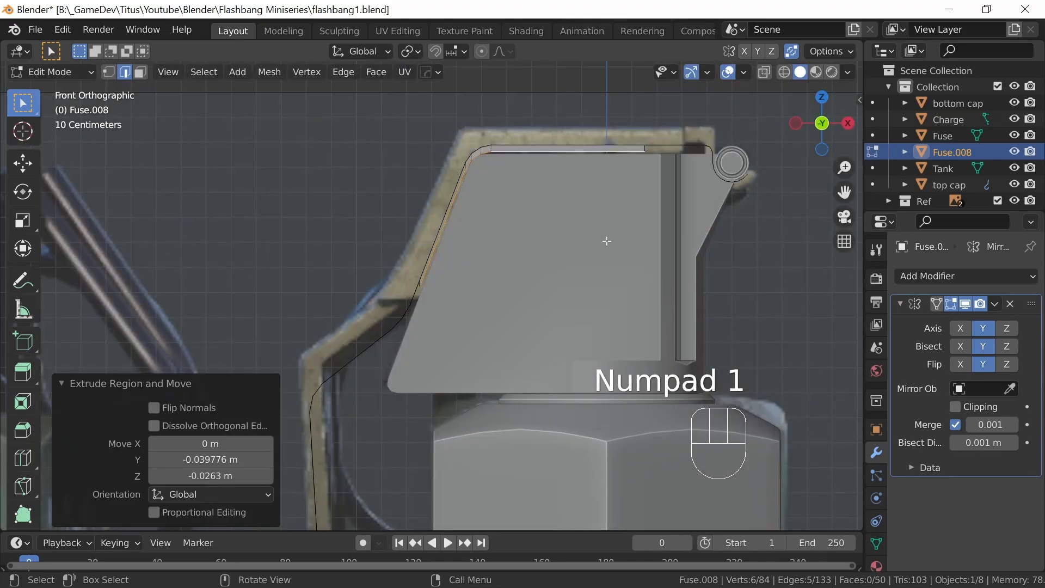
key(g)
key(x)
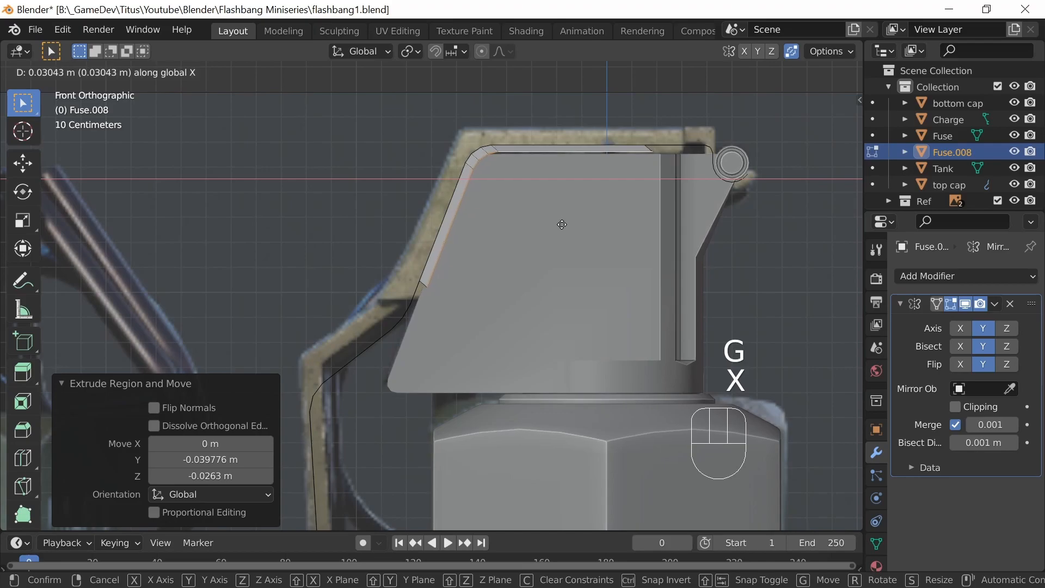
key(shift)
click(560, 224)
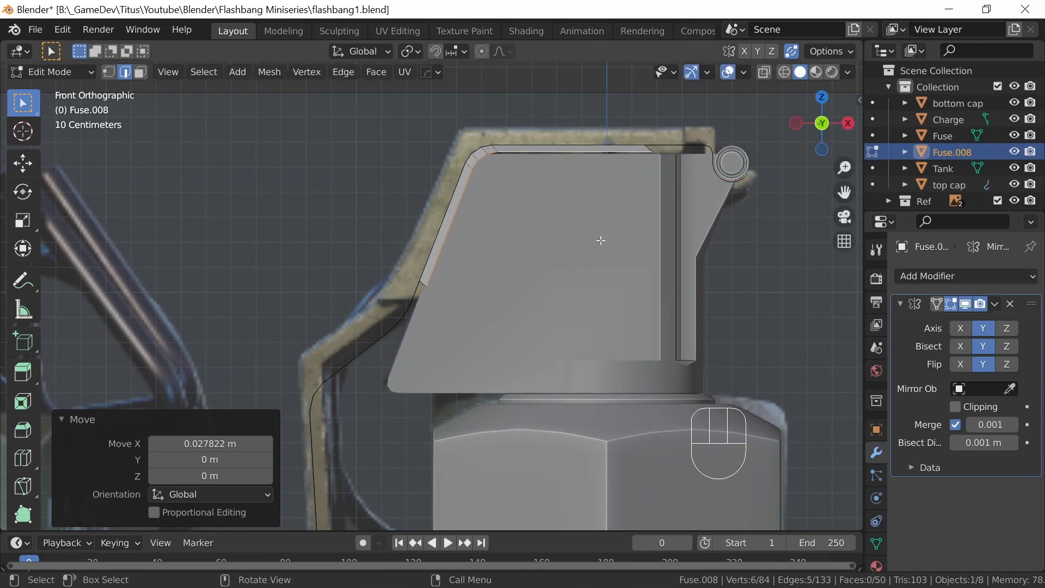
Extrude the flange edges again by about -0.011 m in Y and -0.057 m in Z, and shift them about 0.061 m along X.
key(ctrl)
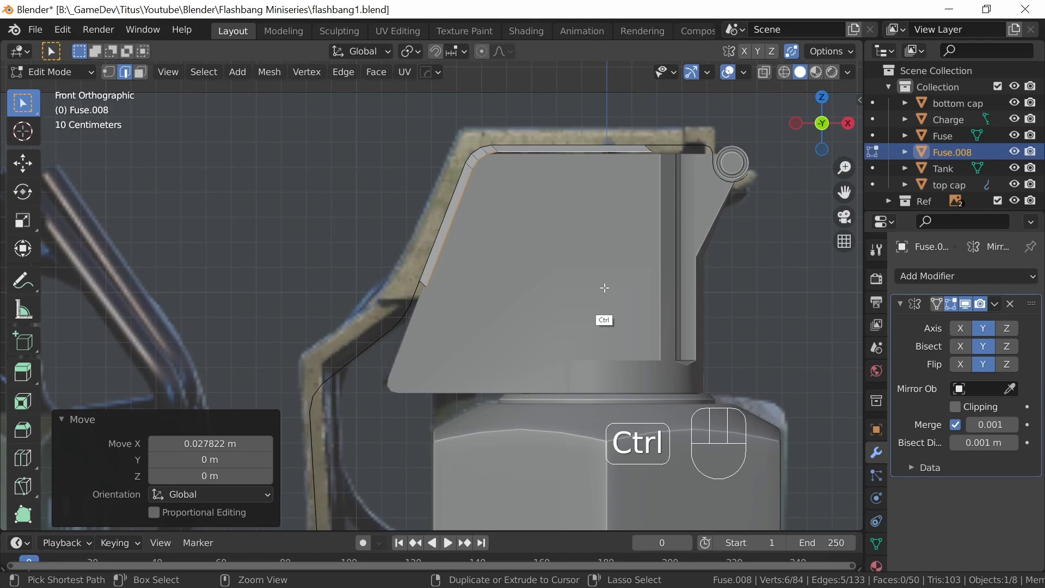
key(ctrl+KP_3)
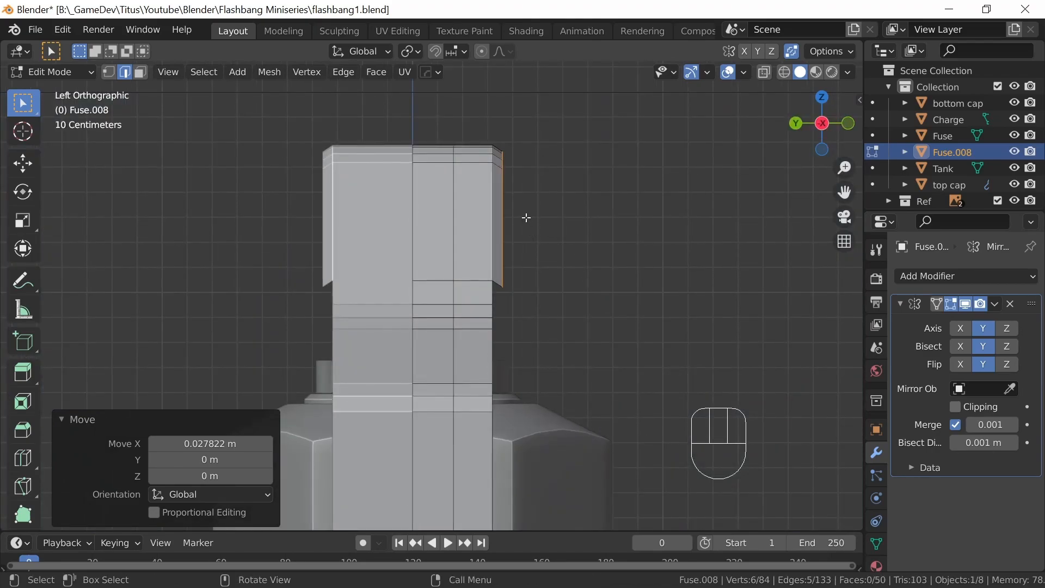
key(e)
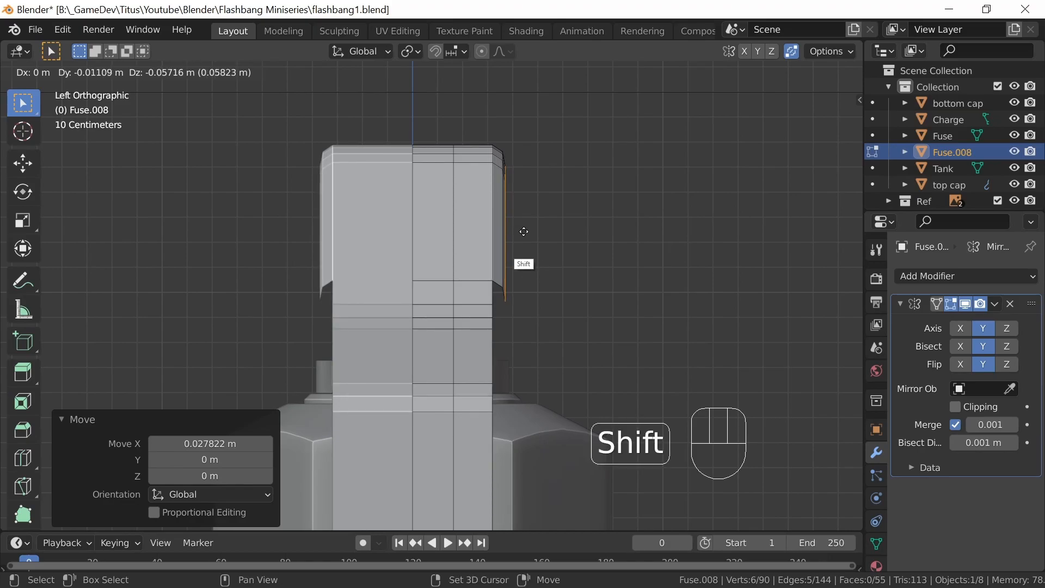
click(526, 232)
key(KP_1)
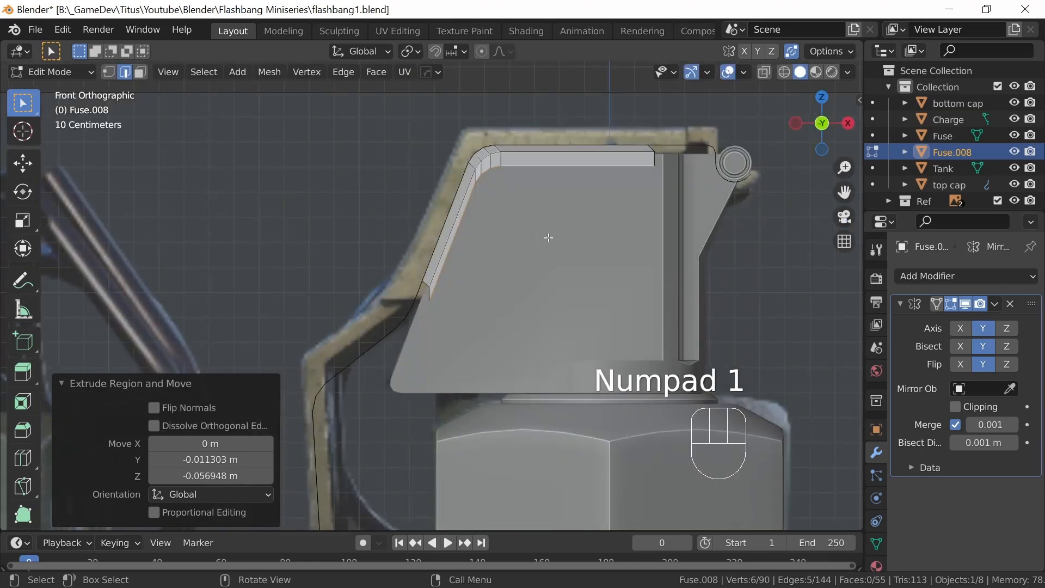
key(g)
key(x)
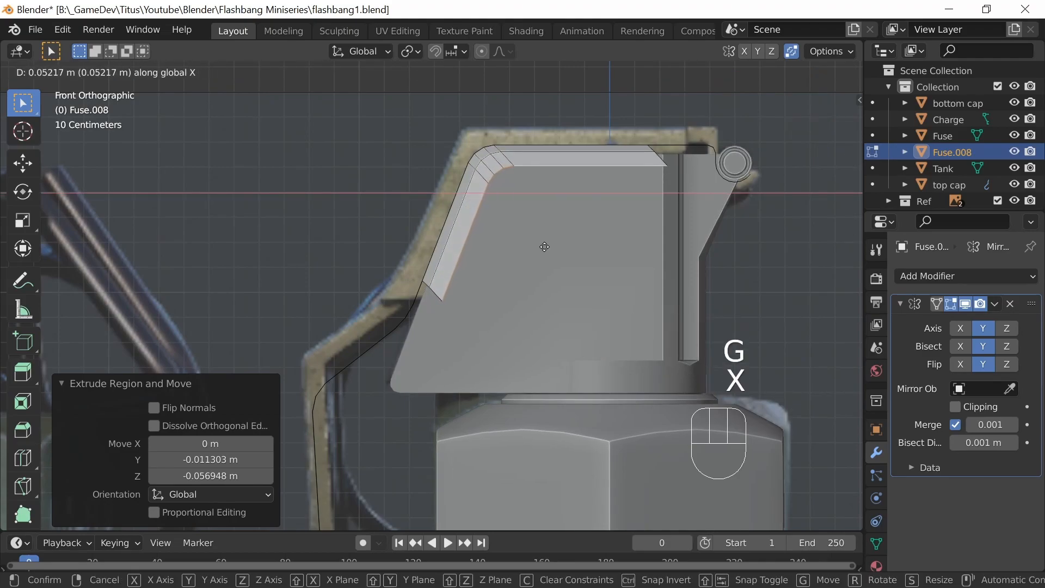
click(551, 251)
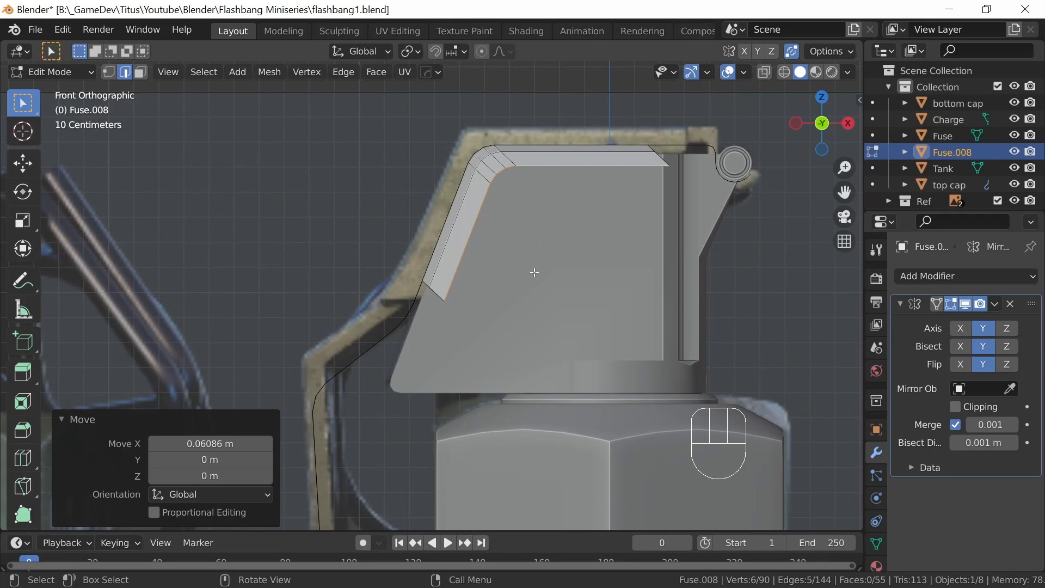
Extrude a third flange segment almost straight down, about -0.078 m in Z, and shift its edges about 0.085 m along X.
key(ctrl+KP_3)
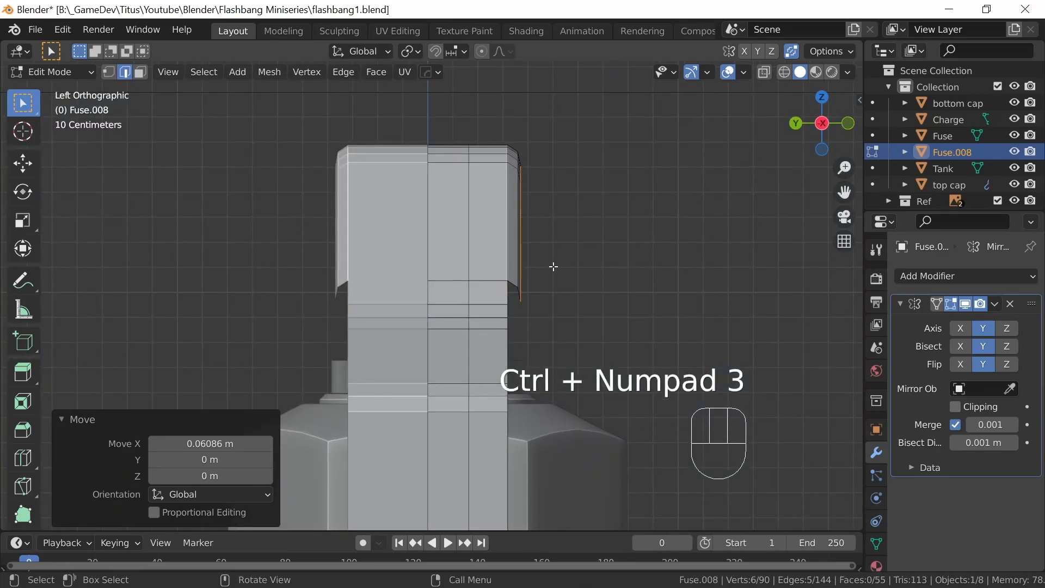
key(e)
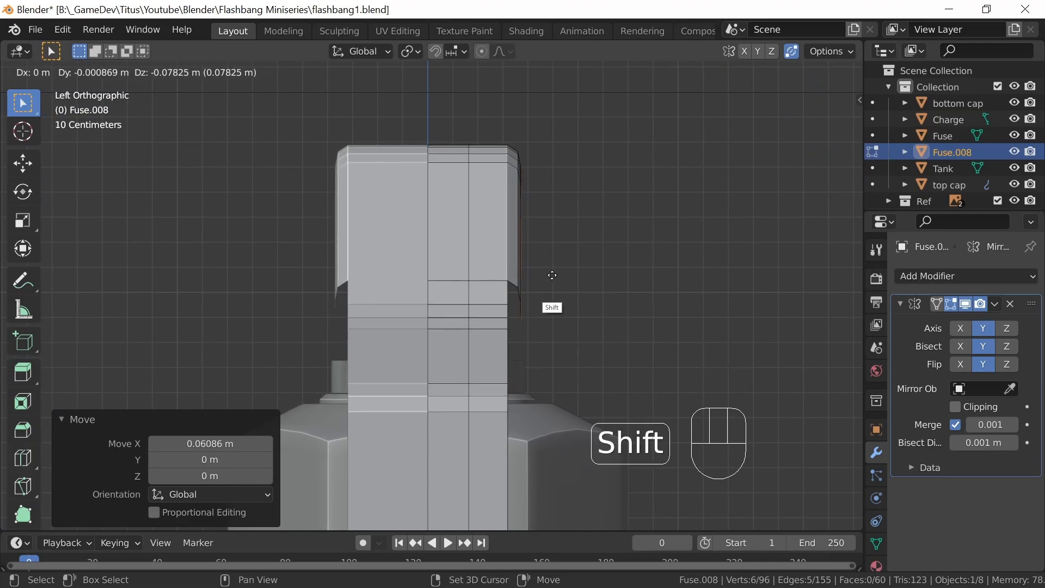
shift+click(552, 271)
key(KP_1)
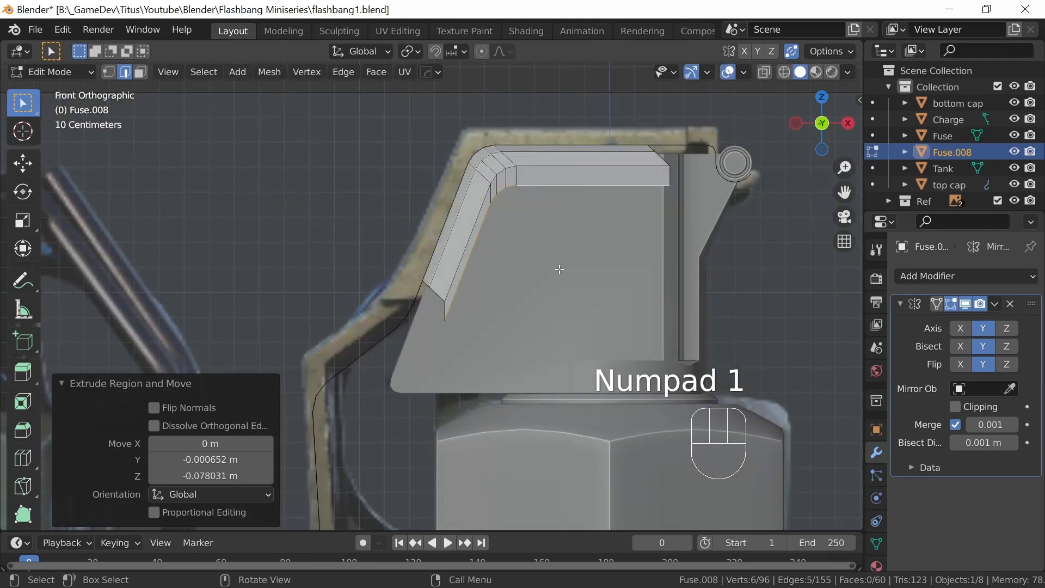
key(g)
key(x)
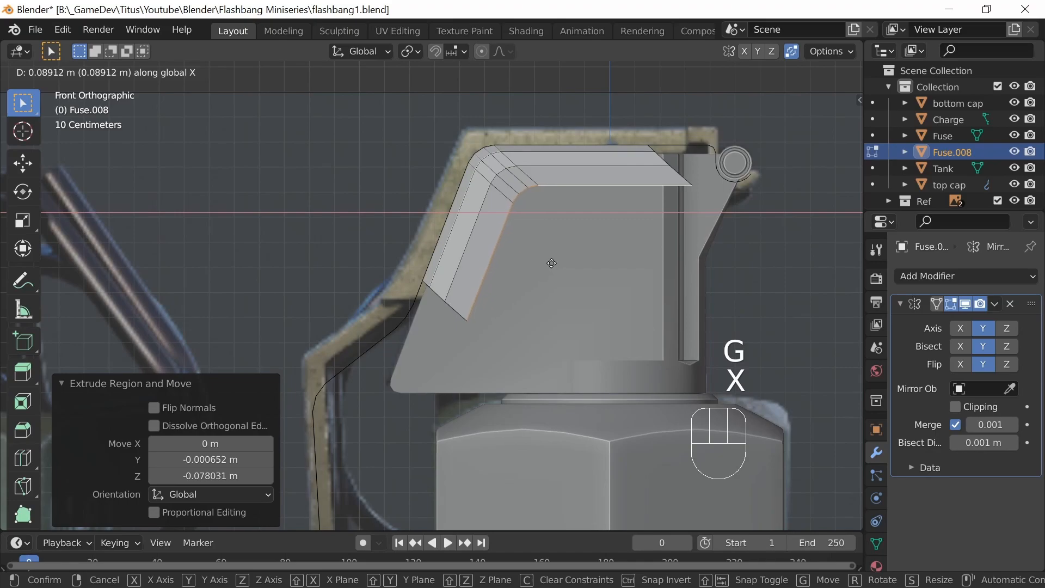
click(551, 262)
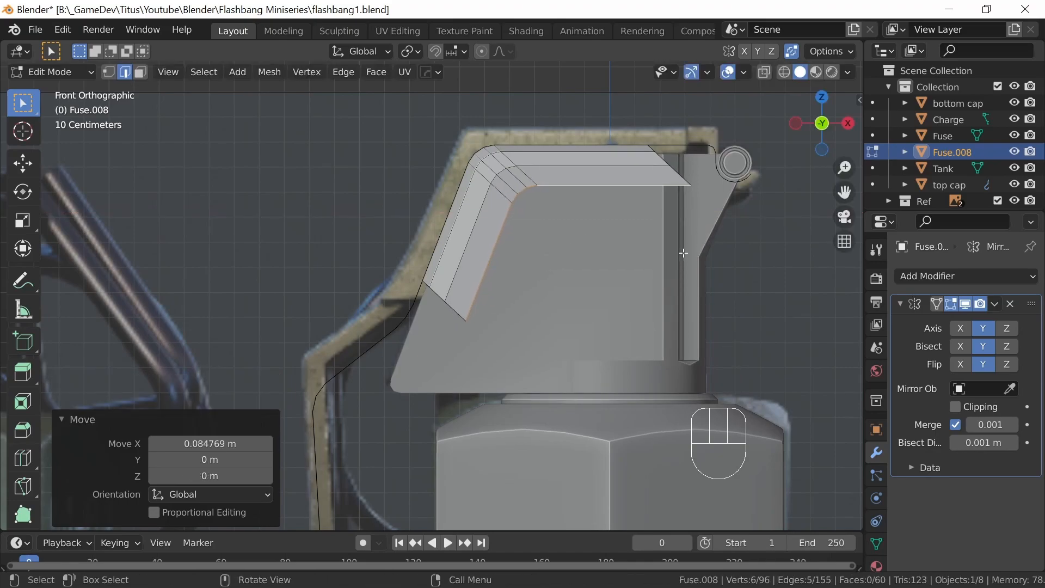
Align the flange's slanted end vertices near the hook into a straight vertical edge by scaling them to 0 along X.
middle_drag(651, 247, 667, 262)
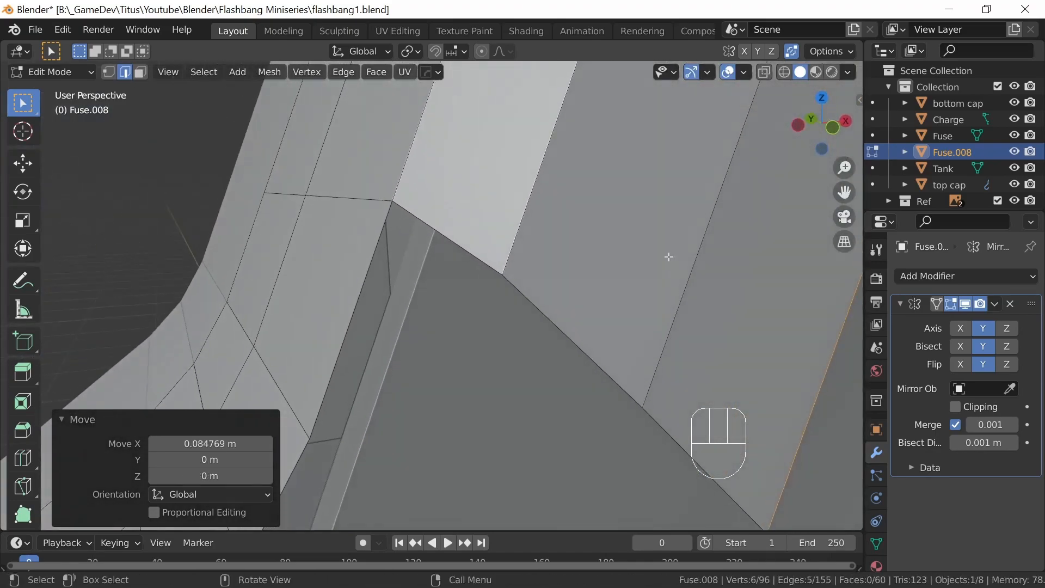
ctrl+middle_drag(702, 224, 676, 262)
middle_drag(597, 256, 621, 244)
key(KP_1)
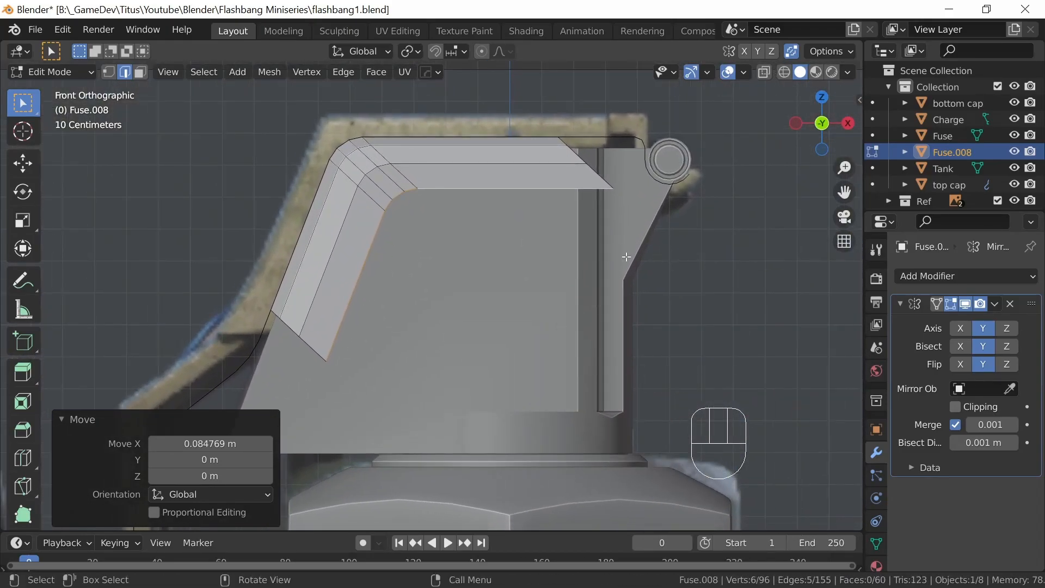
click(109, 72)
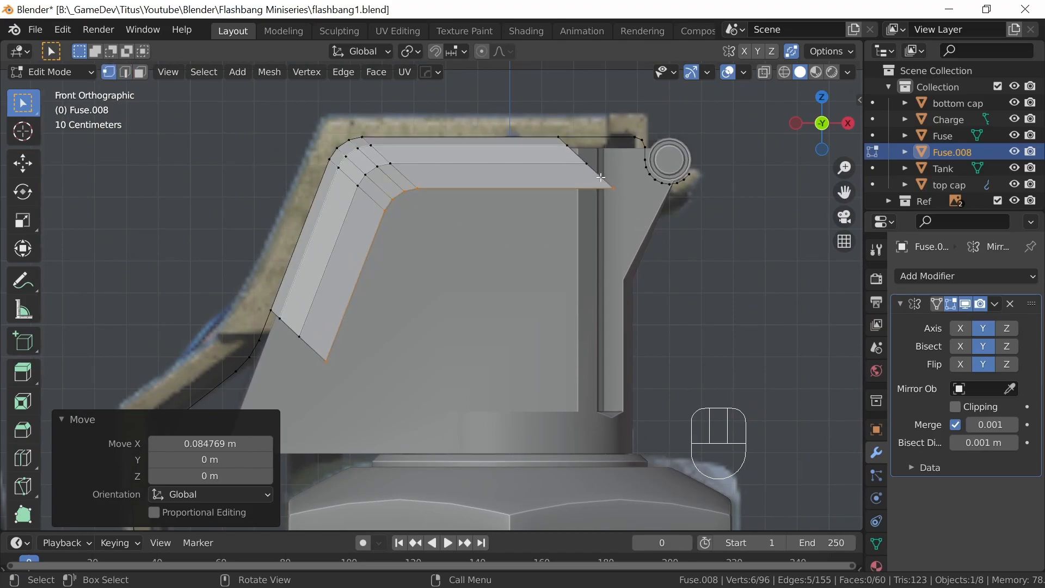
click(614, 186)
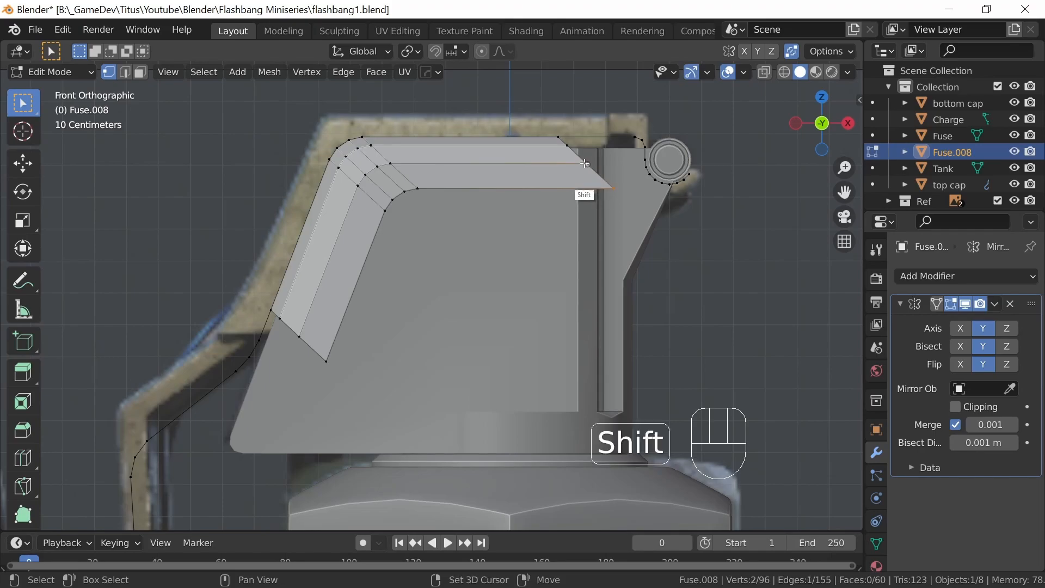
shift+click(572, 134)
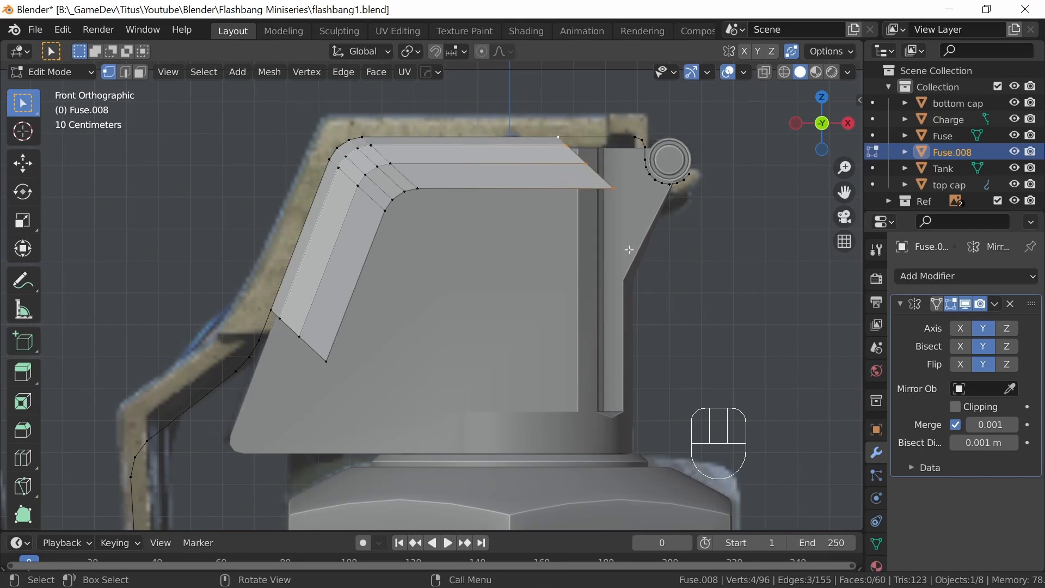
key(s)
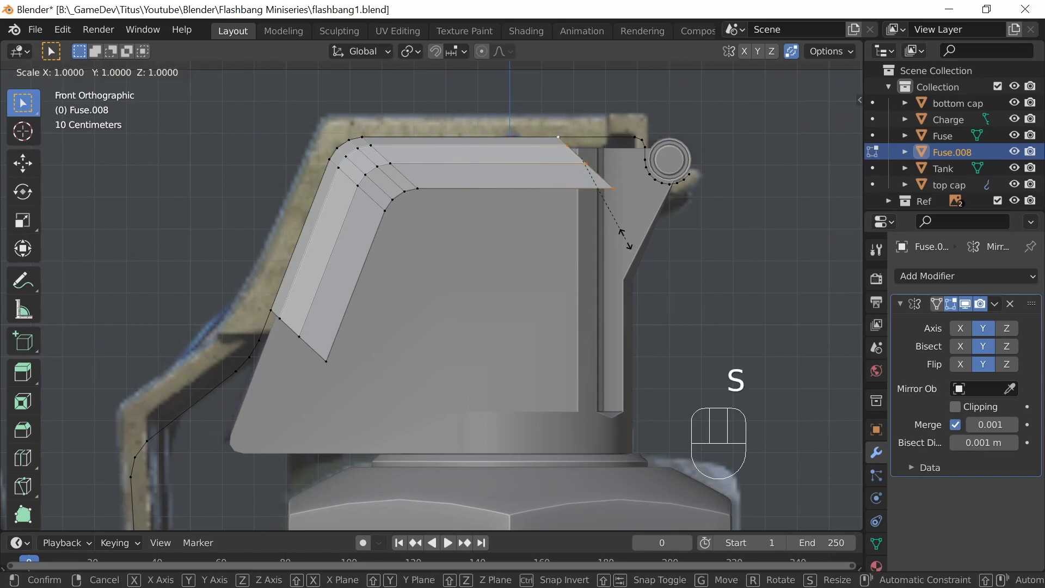
key(x)
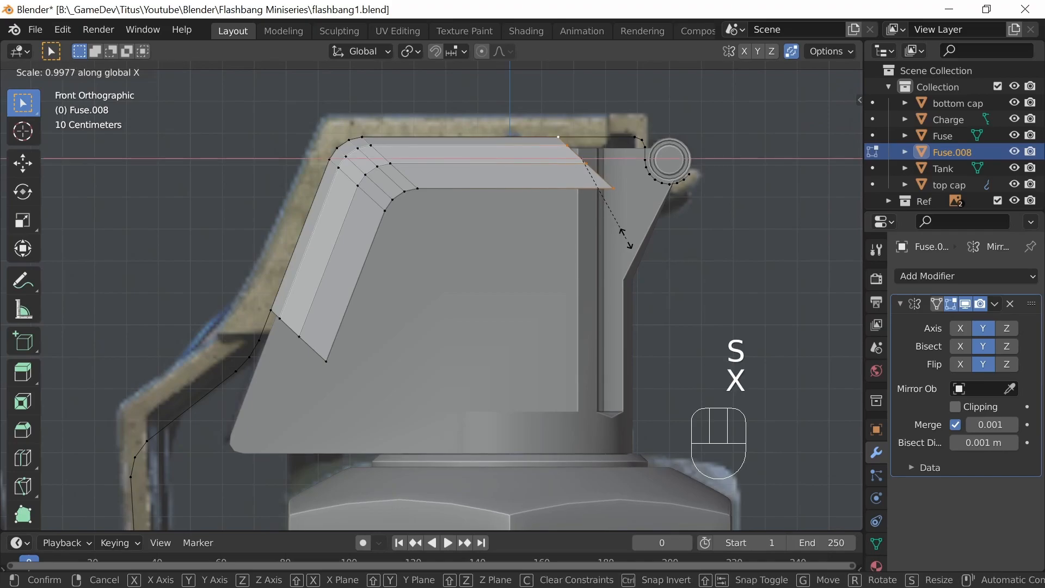
key(KP_0)
key(Return)
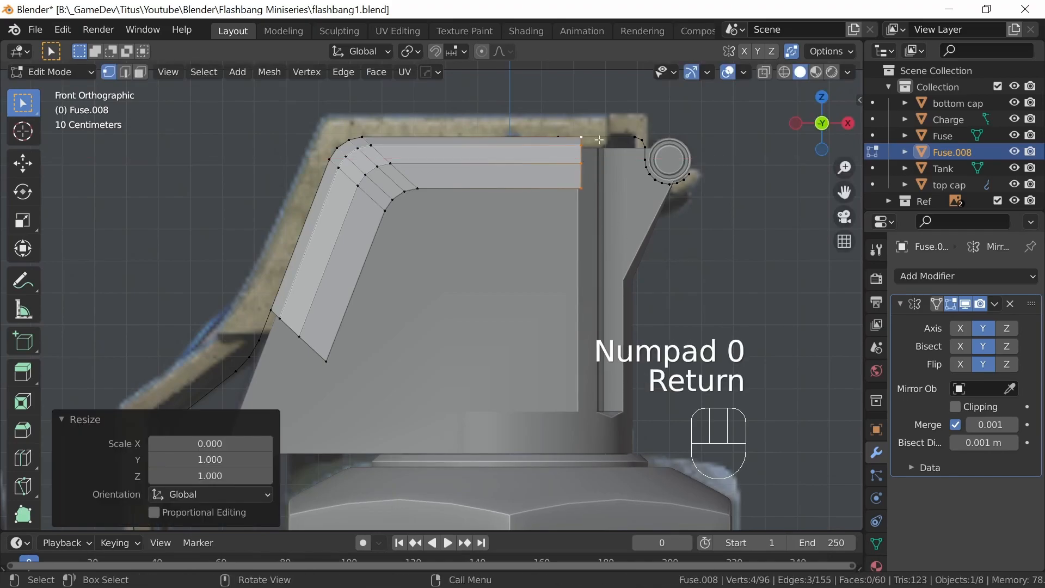
Copy the flange end corner's X coordinate, 0.224 m, to the neighbouring off-centre vertex on the lever's top face.
ctrl+middle_drag(599, 214, 581, 330)
shift+middle_drag(583, 233, 567, 280)
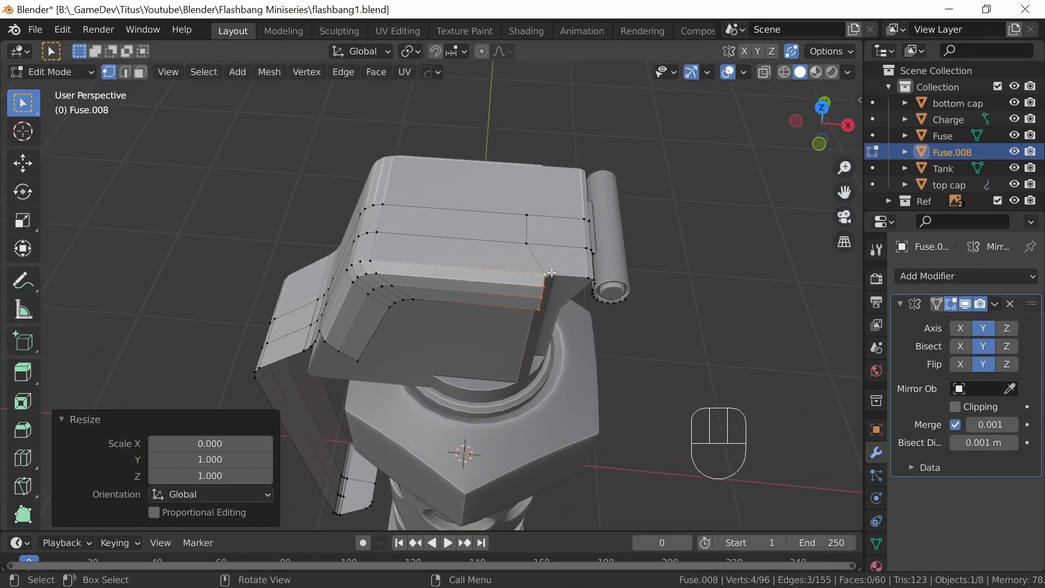
click(548, 272)
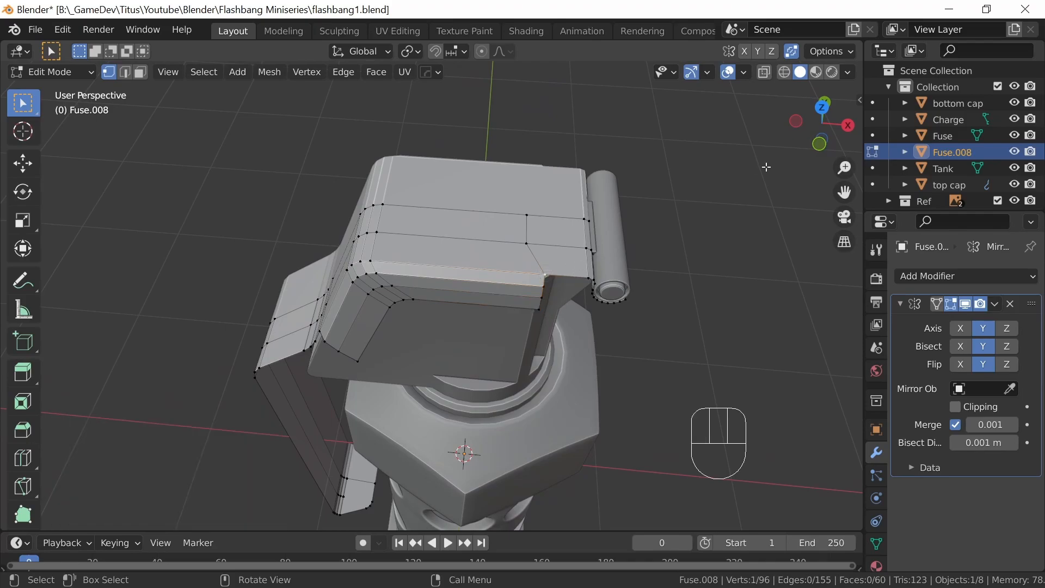
key(n)
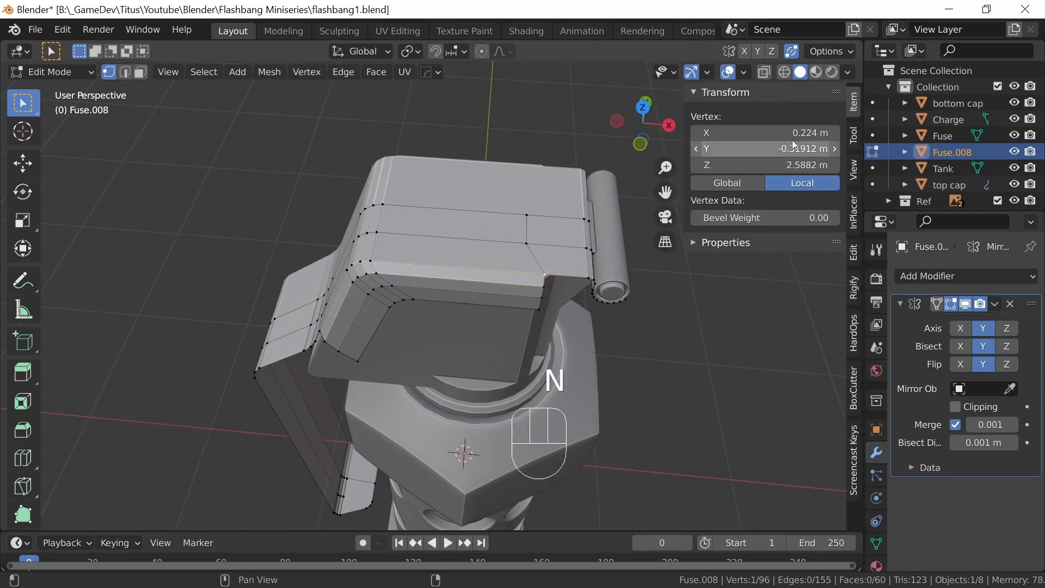
click(808, 132)
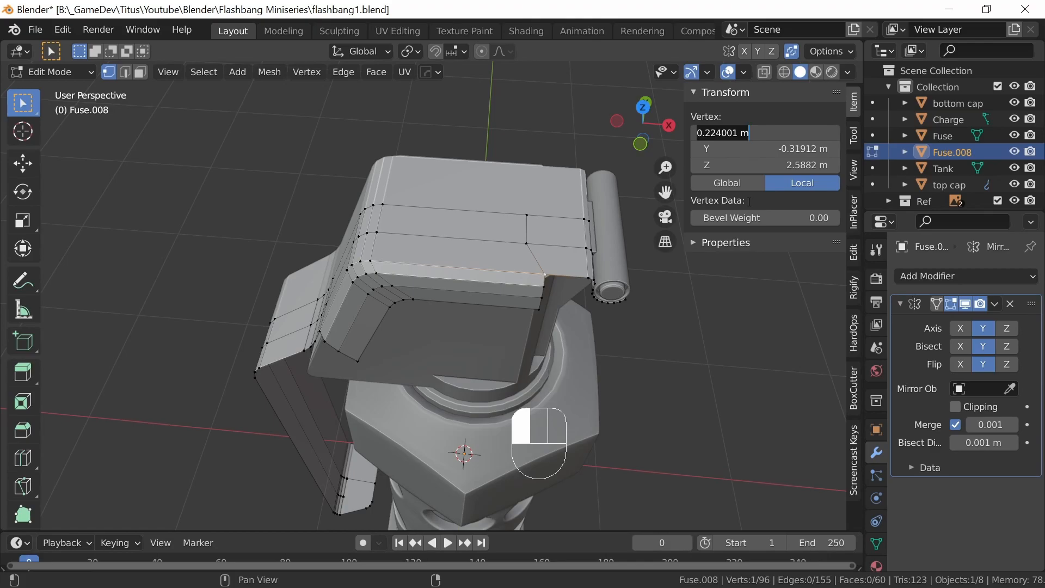
key(ctrl)
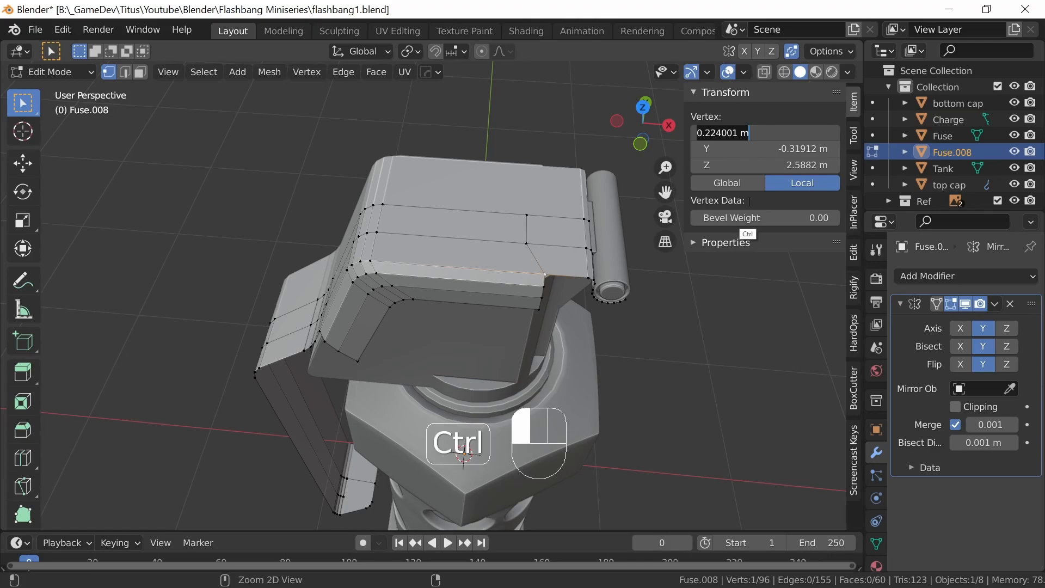
click(526, 244)
click(802, 135)
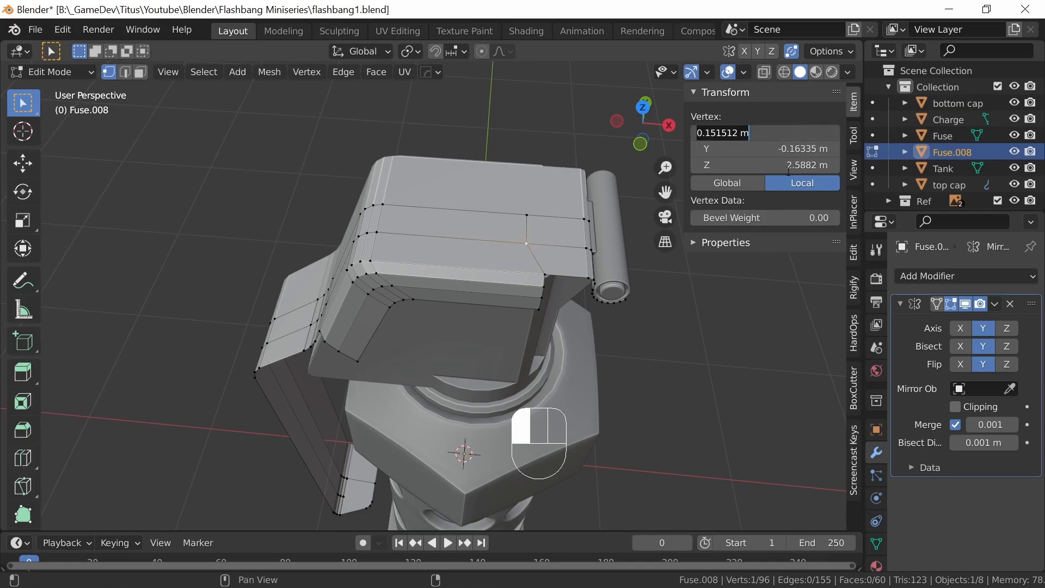
text(0.224)
key(Return)
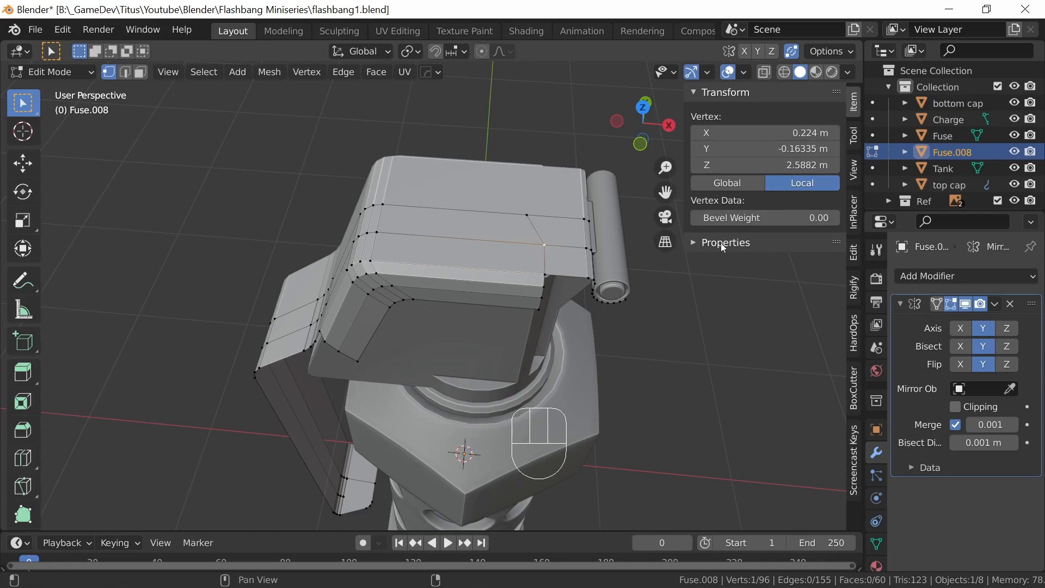
Set the X coordinate of the centreline vertex on the lever's top face to 0.224 m.
click(528, 214)
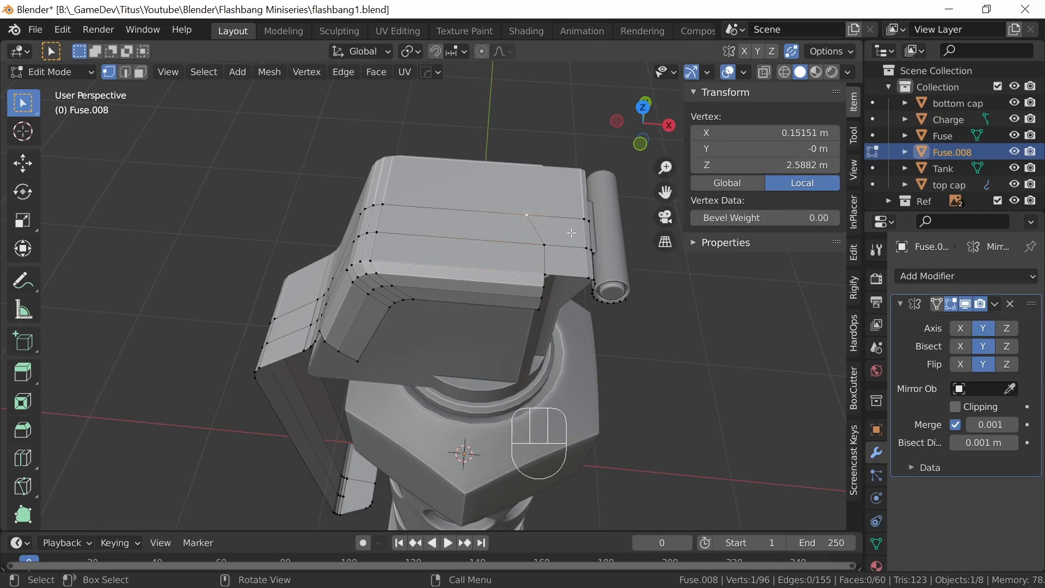
click(798, 132)
text(0.224)
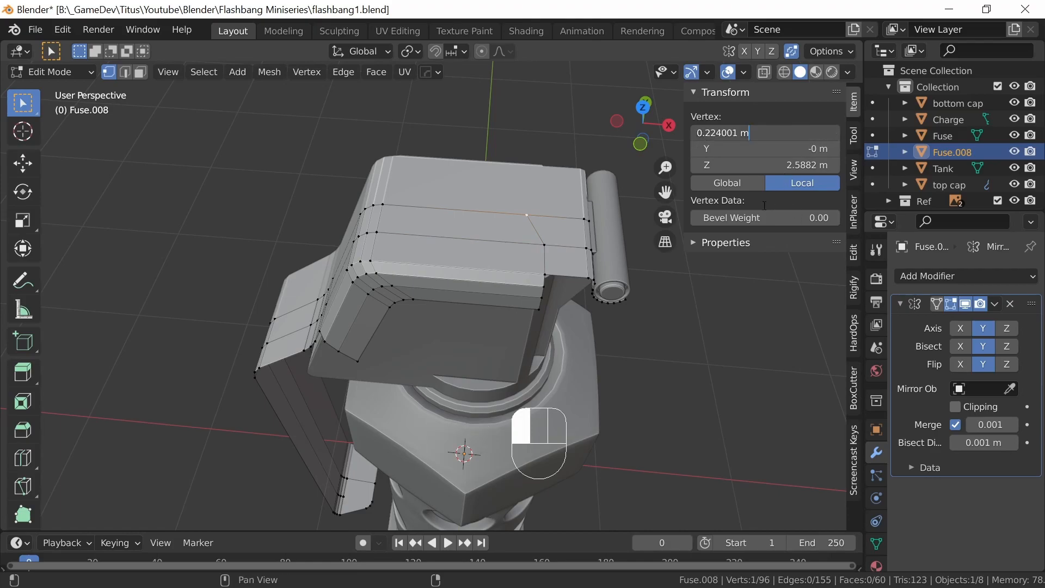
key(Return)
middle_drag(577, 334, 585, 304)
key(n)
key(KP_1)
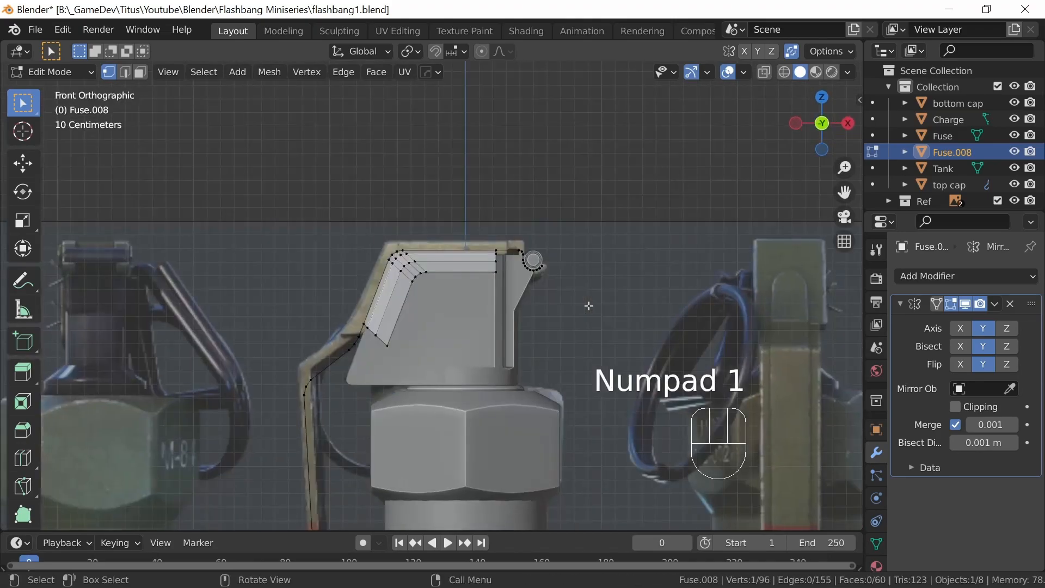
With X-ray shading on in front view, scale the flange's four innermost bend vertices to about 0.292 along X.
key(alt+z)
ctrl+middle_drag(501, 368, 636, 311)
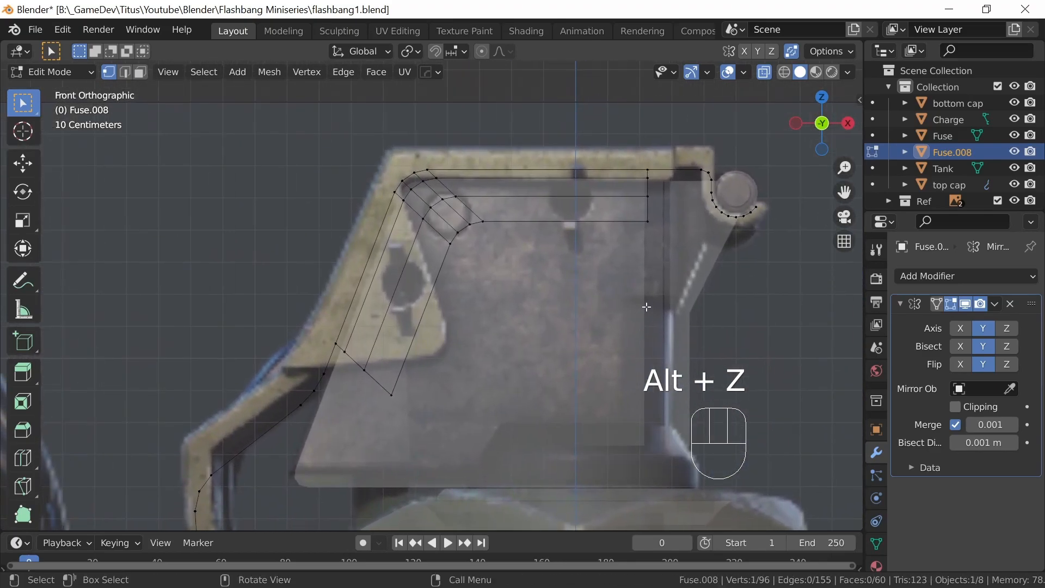
ctrl+click(447, 249)
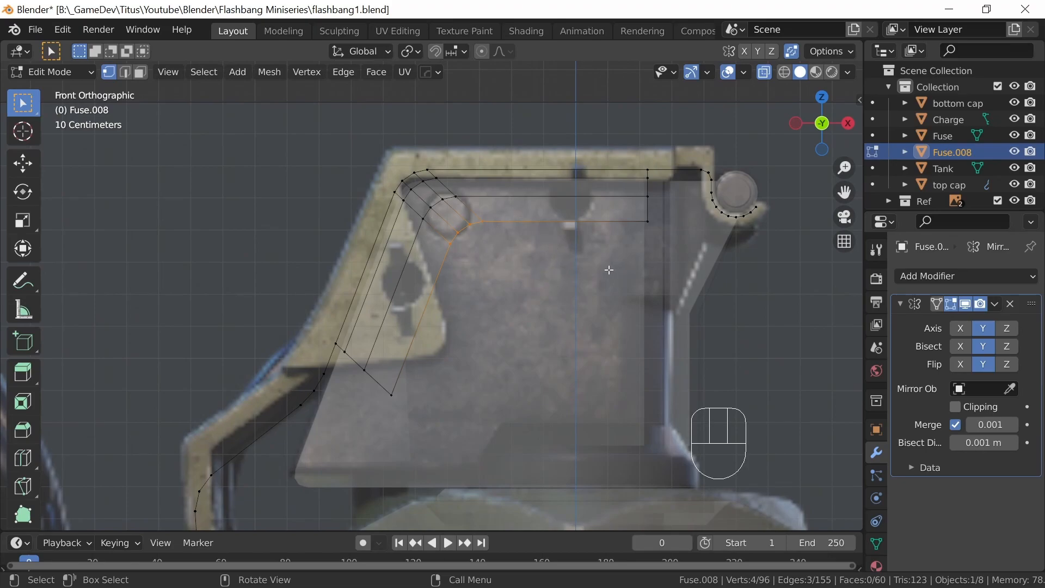
key(s)
key(x)
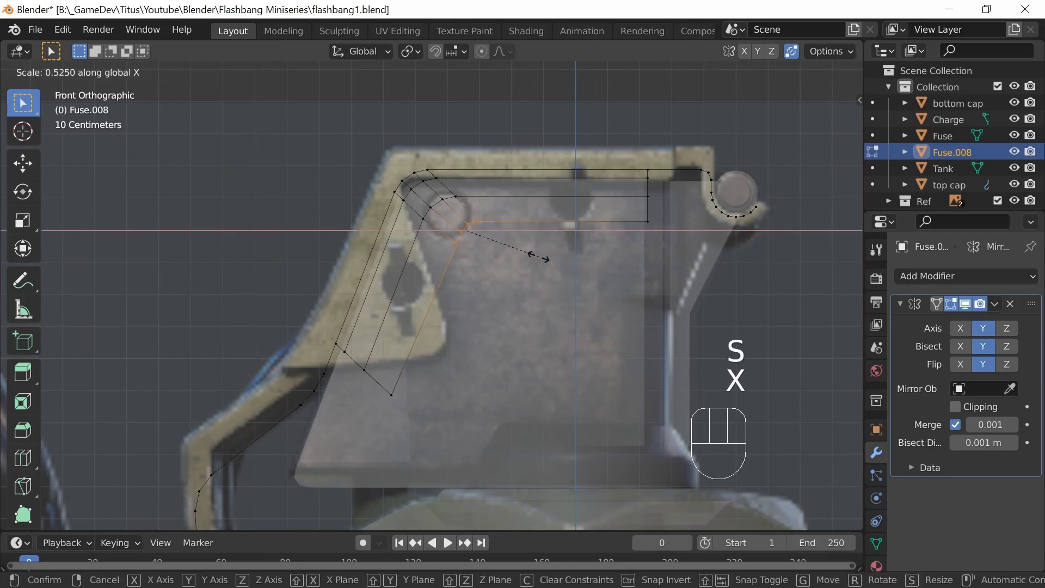
click(507, 246)
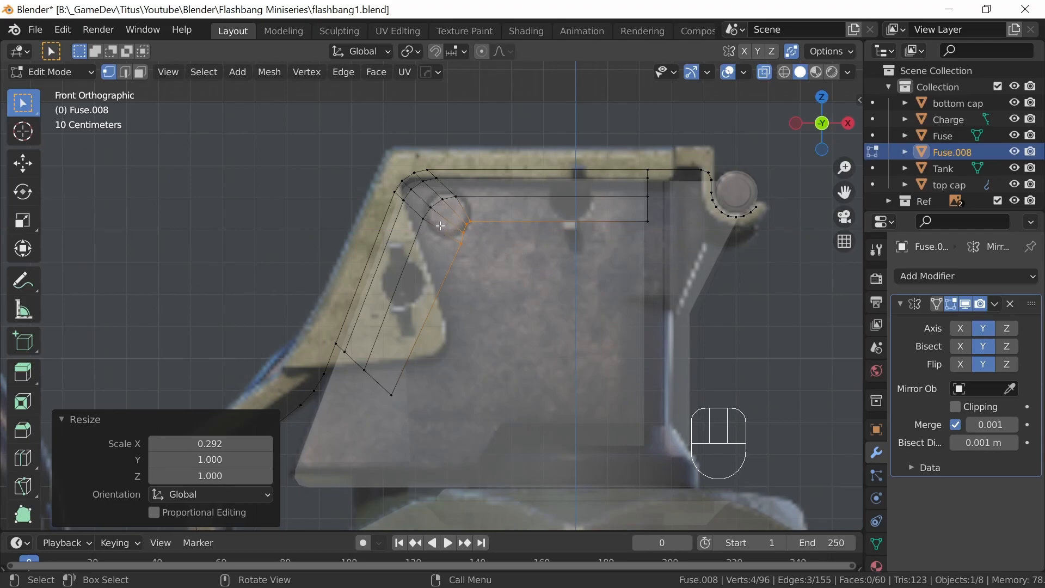
Edge-slide the bend vertices of the flange's middle loop toward the outer corner by a factor of about -0.645.
click(420, 232)
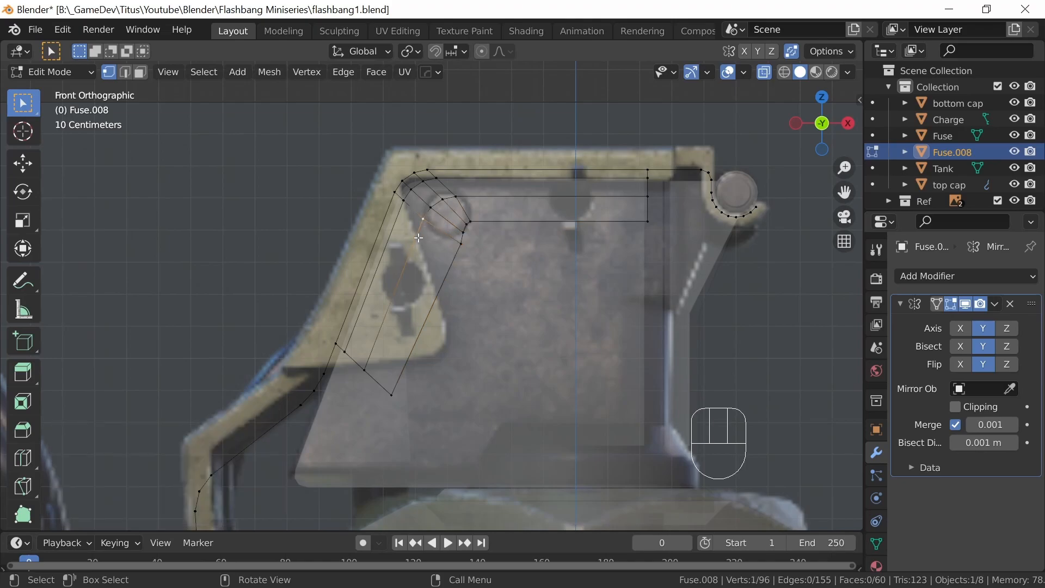
ctrl+click(460, 189)
key(g)
key(g)
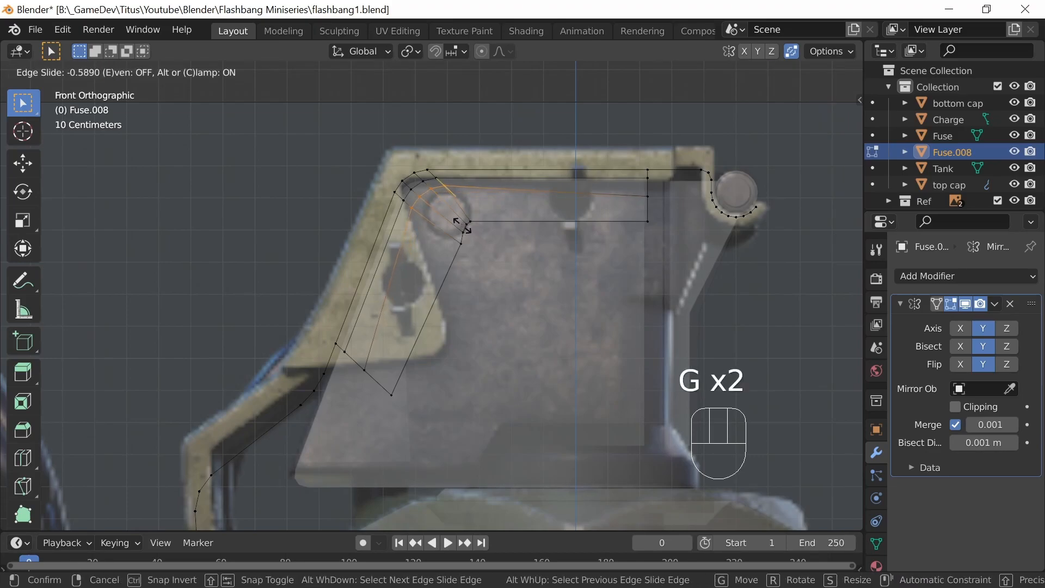
click(462, 224)
Edge-slide the flange's innermost bend vertices toward the outer corner by a factor of about 0.773.
alt+click(496, 223)
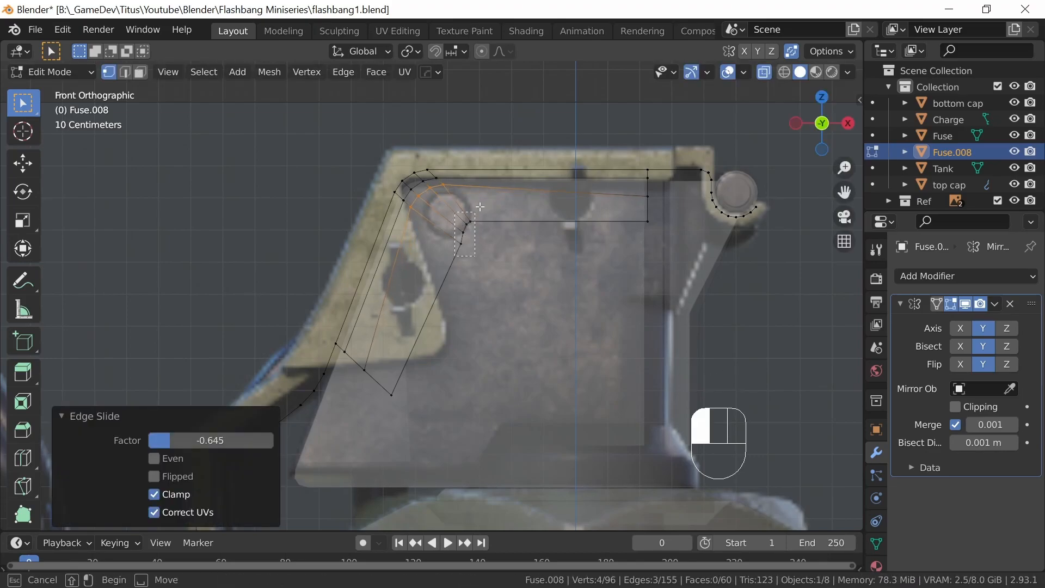
key(g)
key(g)
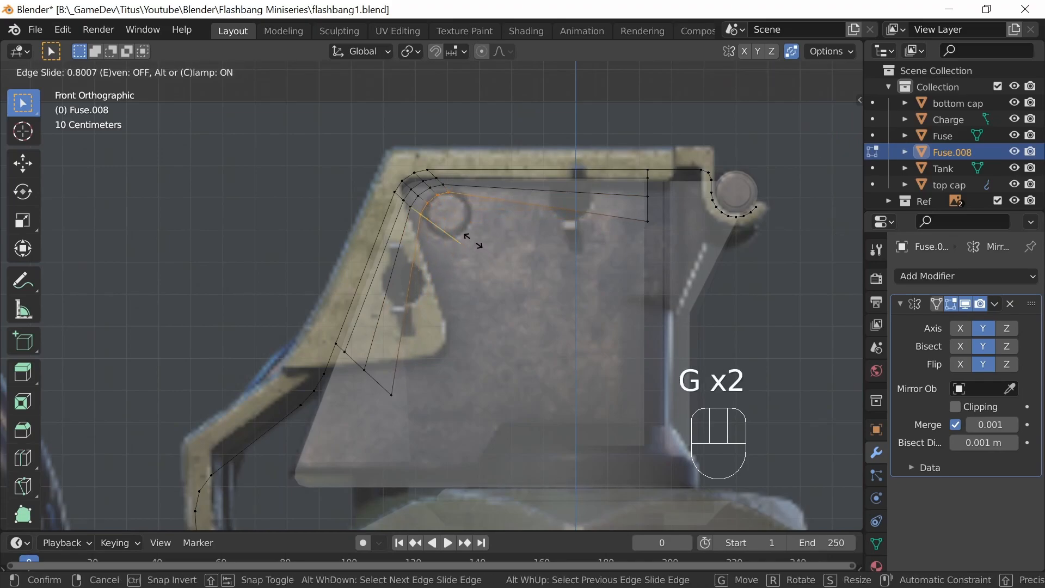
click(471, 240)
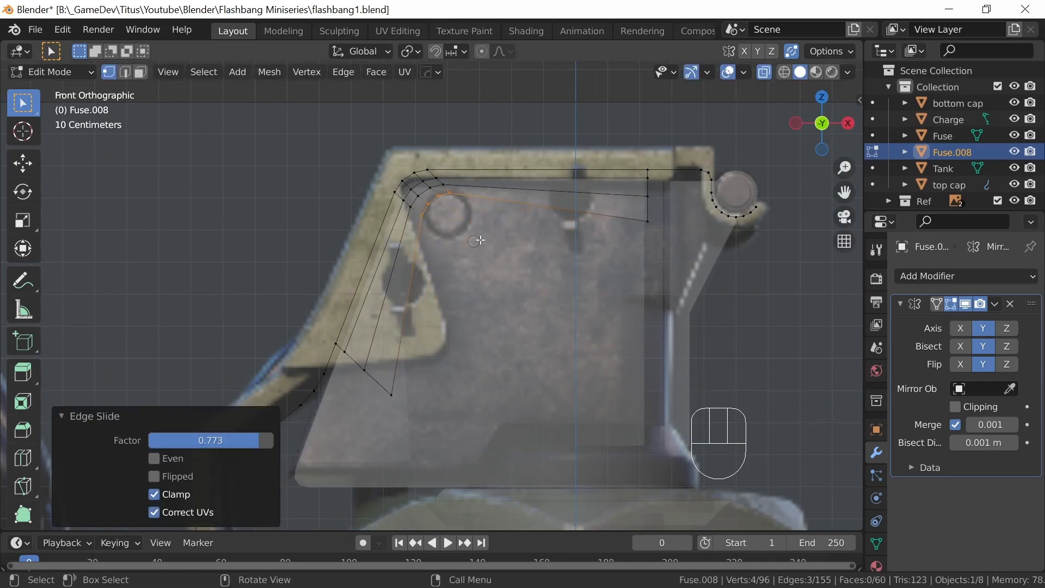
Flatten the three lower flange vertices to 0 along Z and move them about 0.081 m in X and 0.051 m in Z.
click(388, 401)
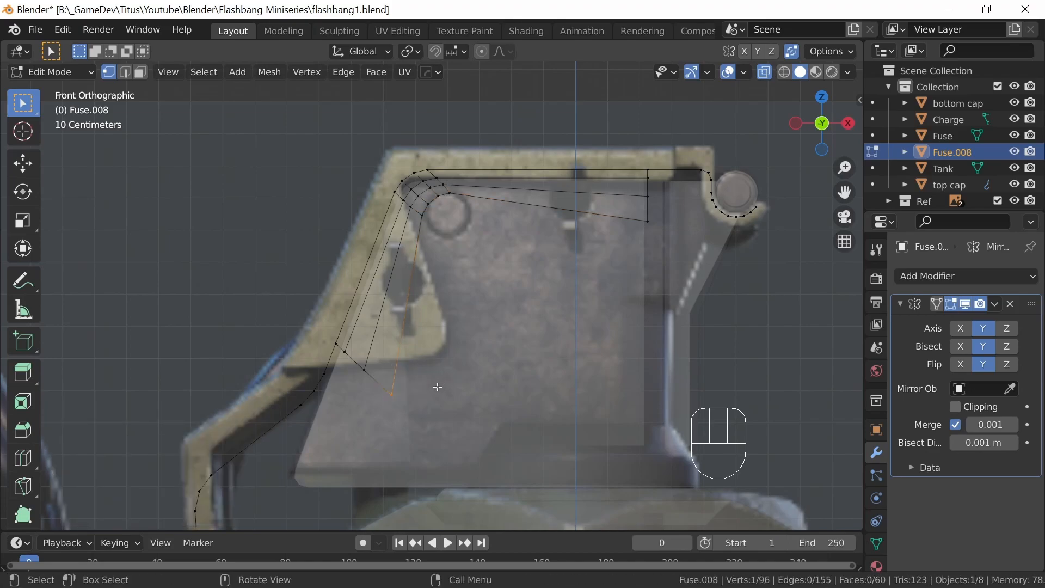
drag(406, 405, 342, 345)
key(s)
key(z)
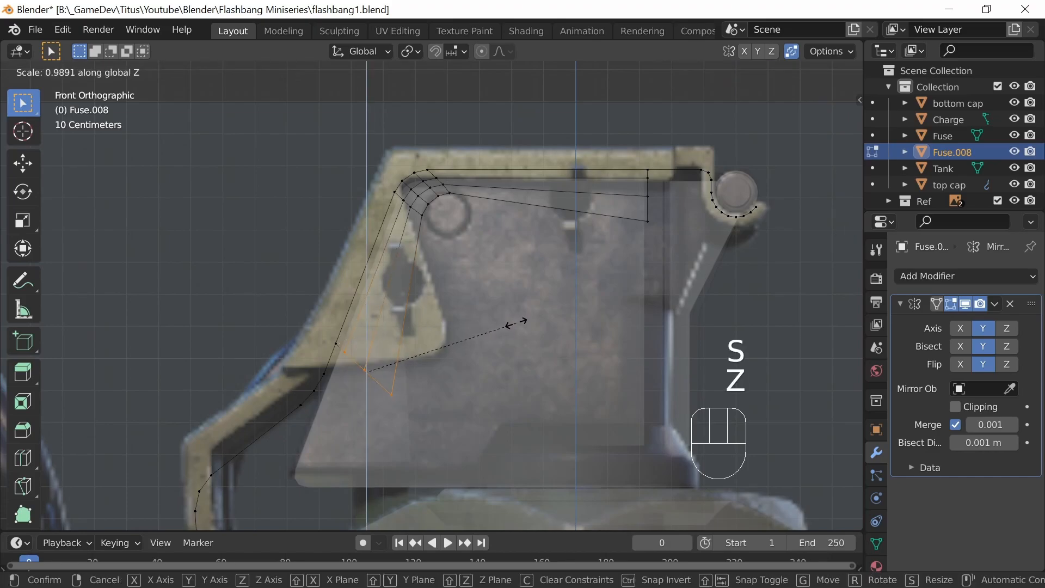
key(KP_0)
key(Return)
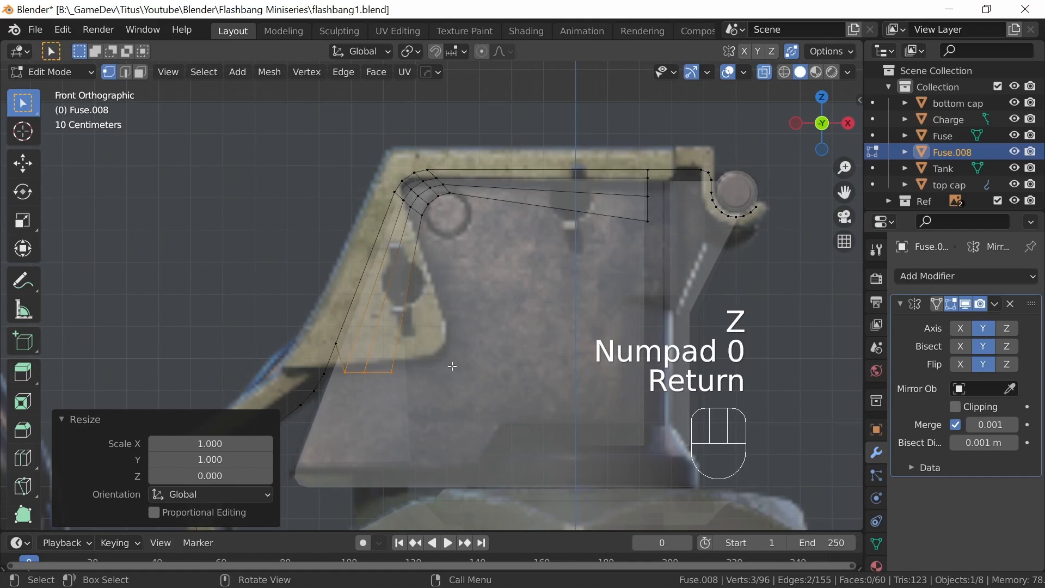
key(g)
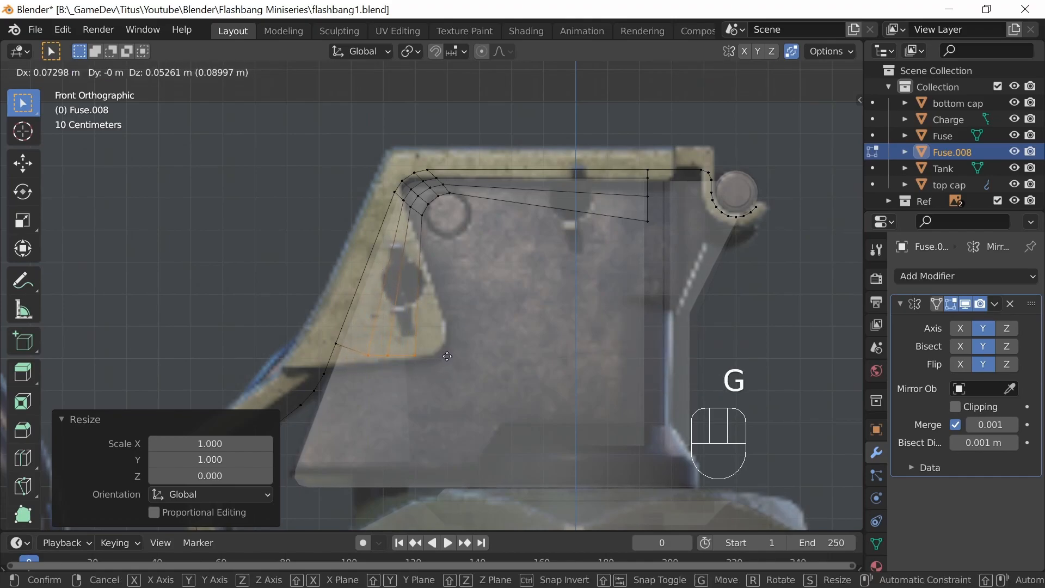
click(449, 358)
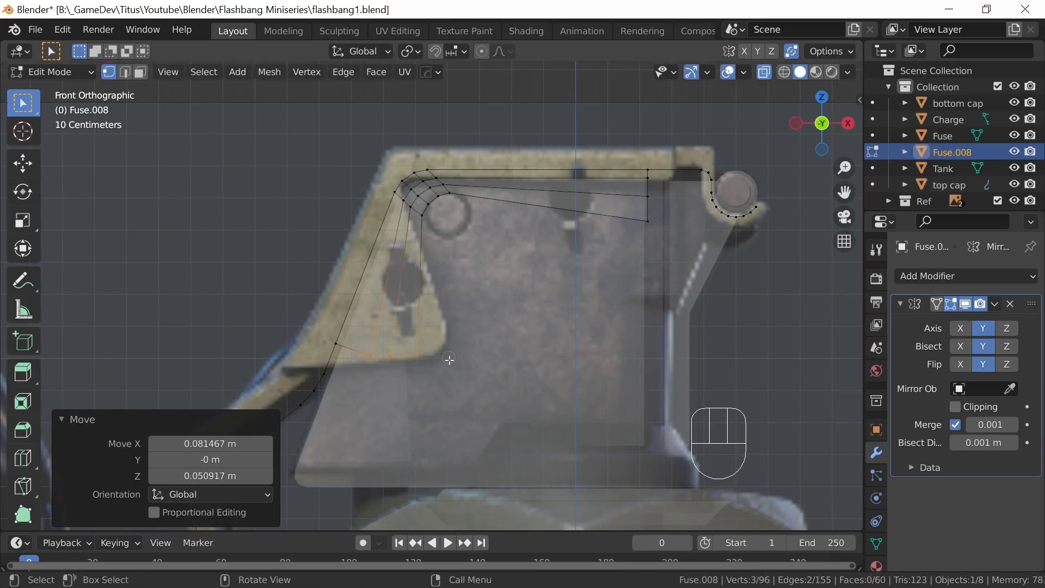
Move the flange's innermost lower vertex about 0.109 m along X to the reference plate's lower corner.
click(419, 366)
key(g)
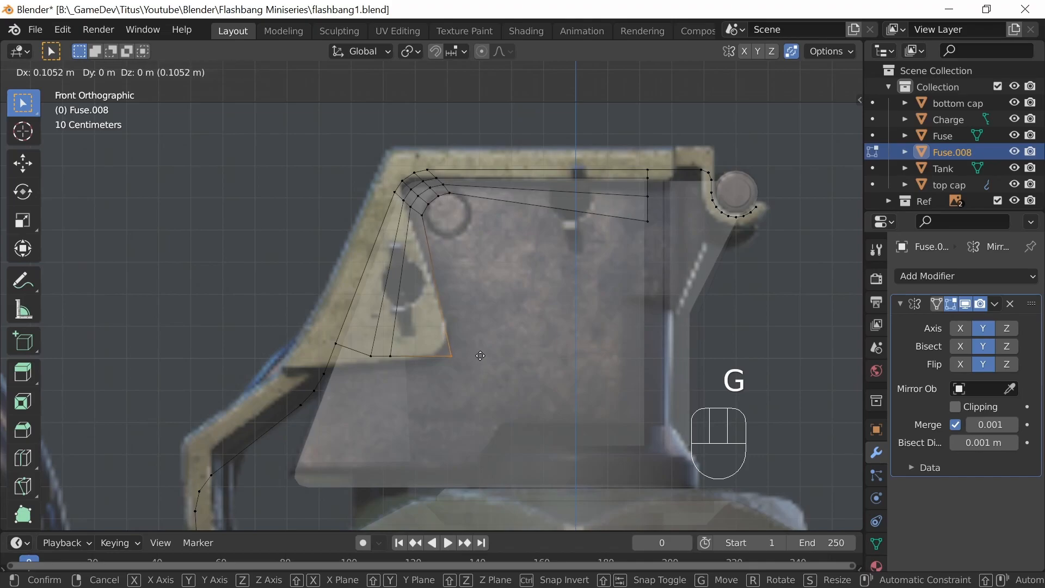
click(482, 355)
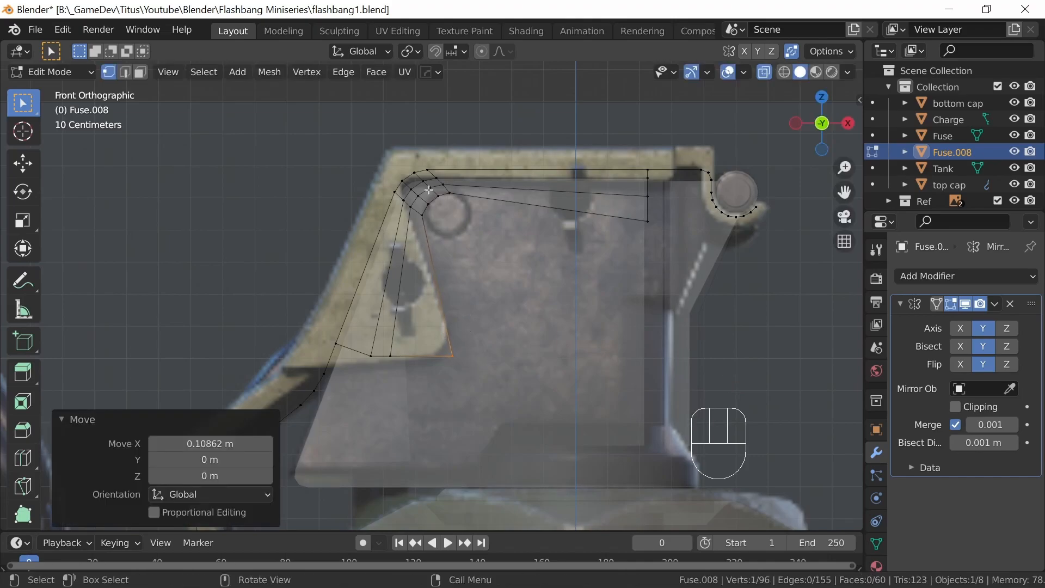
Vertex-slide the flange's outermost lower vertex down along the strip edge by a factor of about 0.52.
click(336, 344)
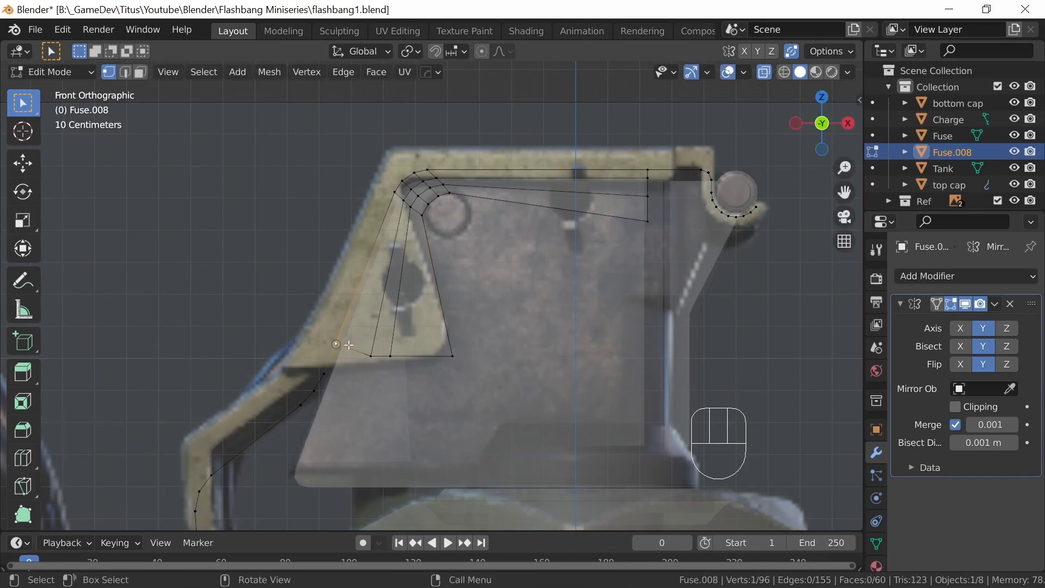
key(g)
key(g)
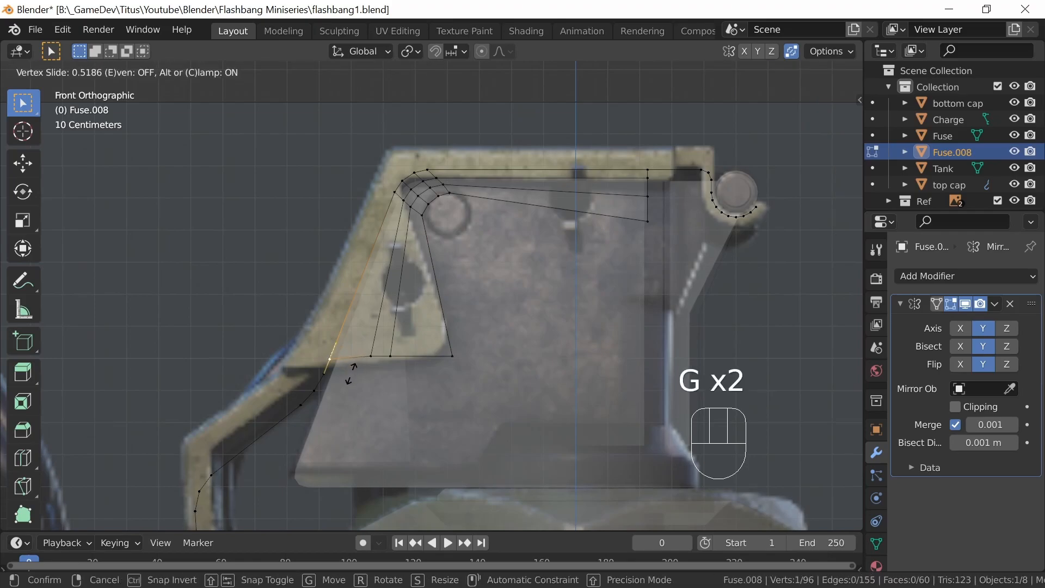
click(352, 375)
Lower the flange's two middle bottom vertices onto the reference plate's lower edge, moving the inner one about 0.012 m in X and -0.015 m in Z.
click(371, 358)
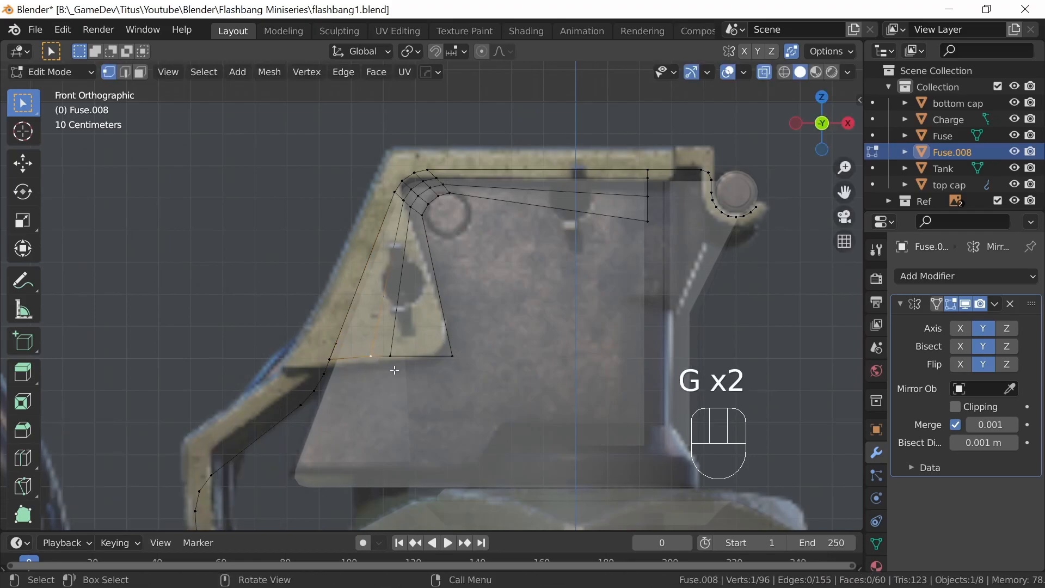
key(g)
click(393, 373)
click(394, 356)
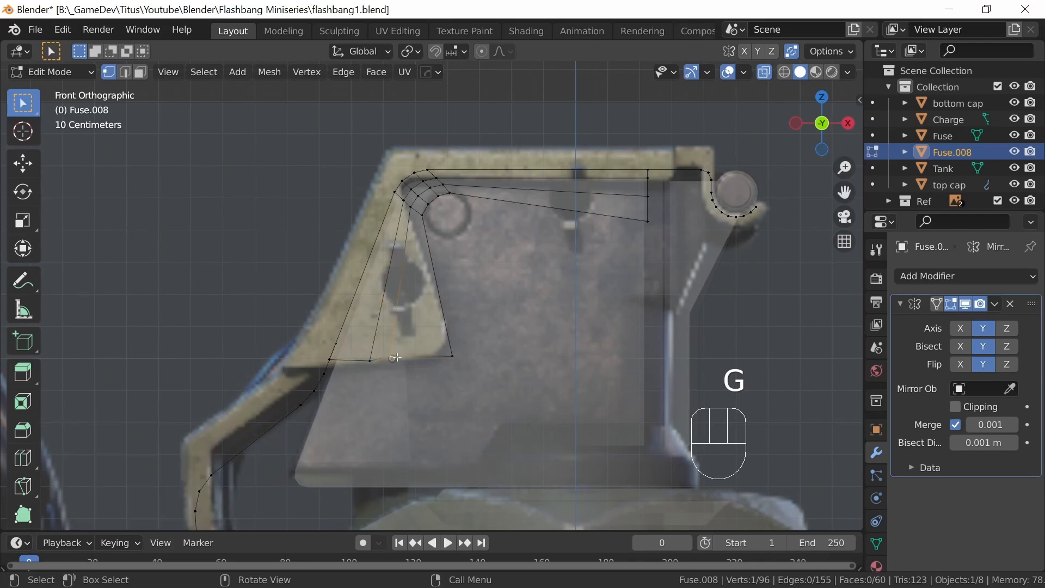
key(g)
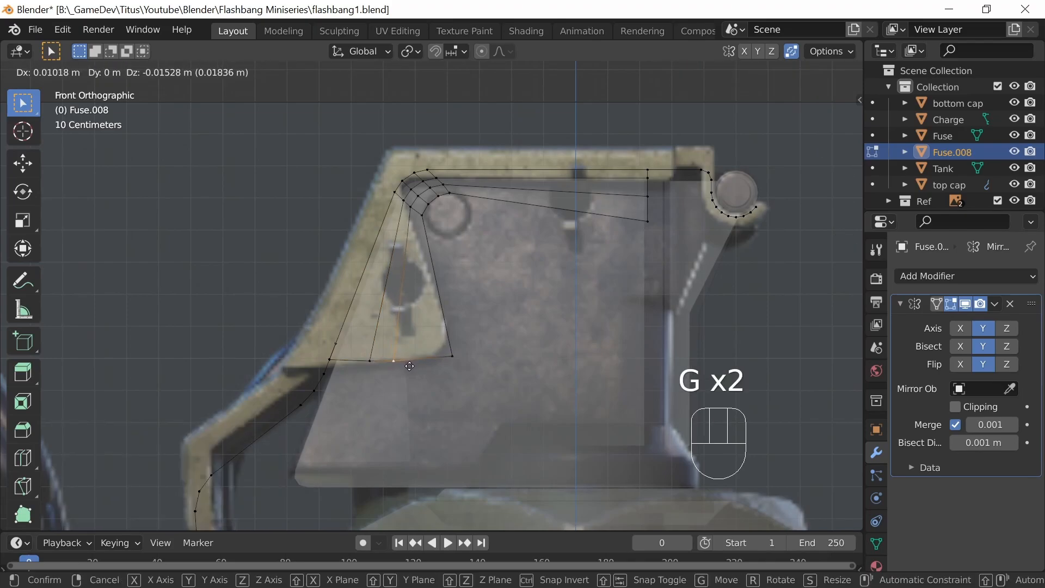
click(412, 366)
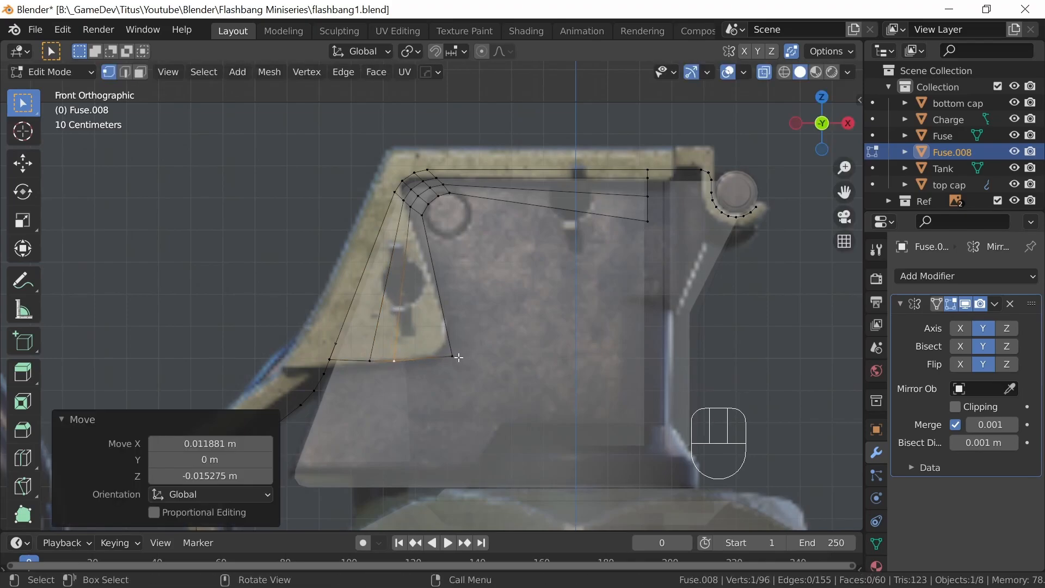
Vertex-slide the flange's two middle bottom vertices toward the outer edge by factors of about 0.51 and 0.595.
click(367, 360)
key(g)
key(g)
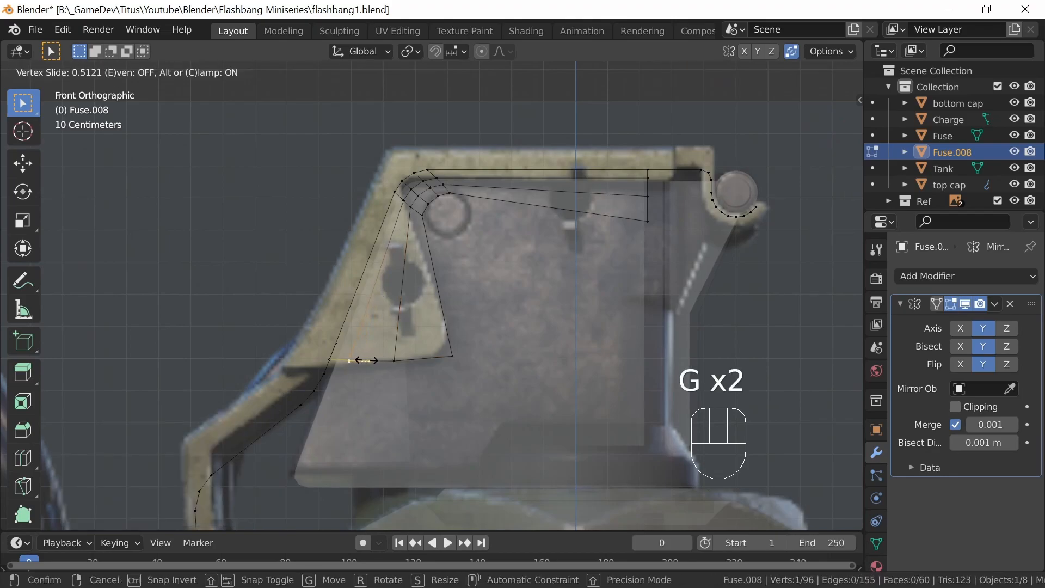
click(363, 362)
click(394, 360)
key(g)
key(g)
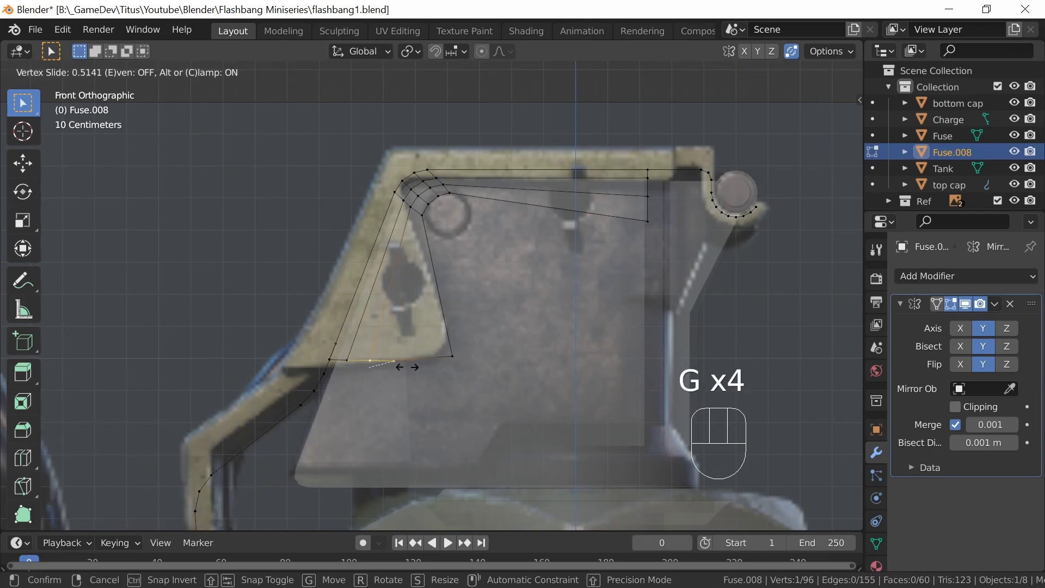
click(412, 363)
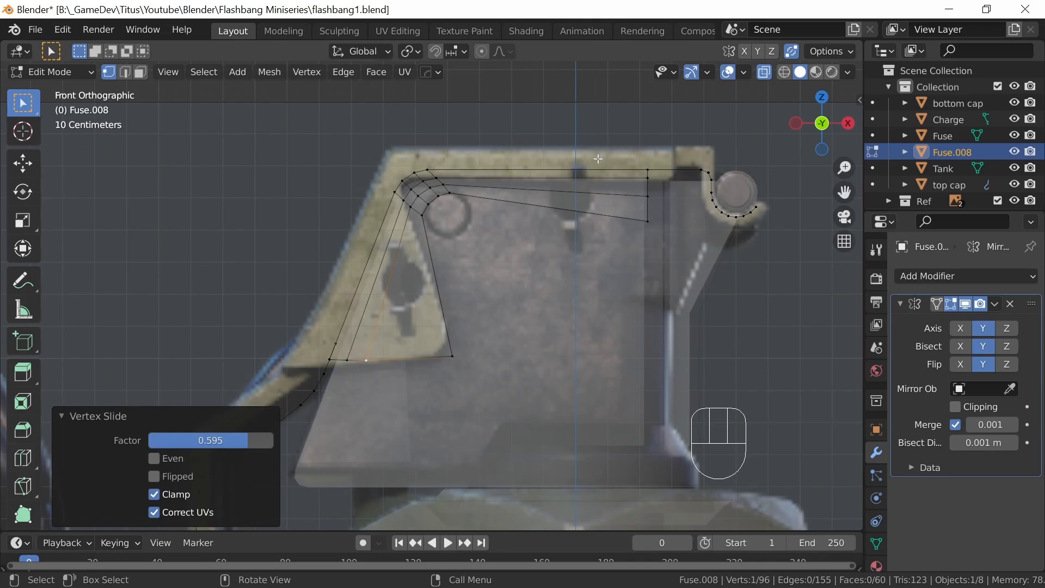
Try to vertex-slide the lower end of the flange's innermost bend toward the outer corner, and undo the slide.
click(425, 214)
key(g)
key(g)
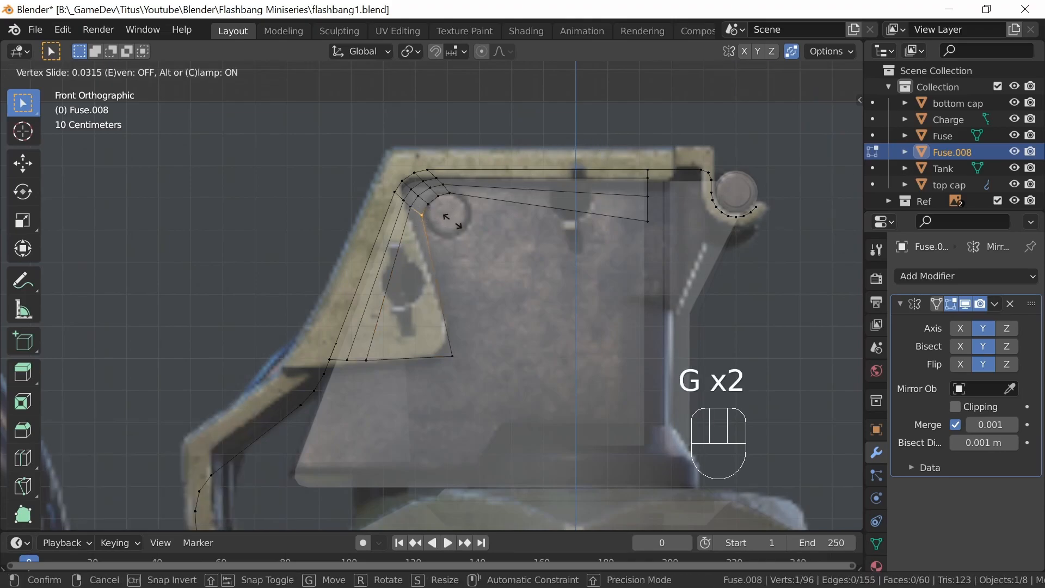
click(445, 218)
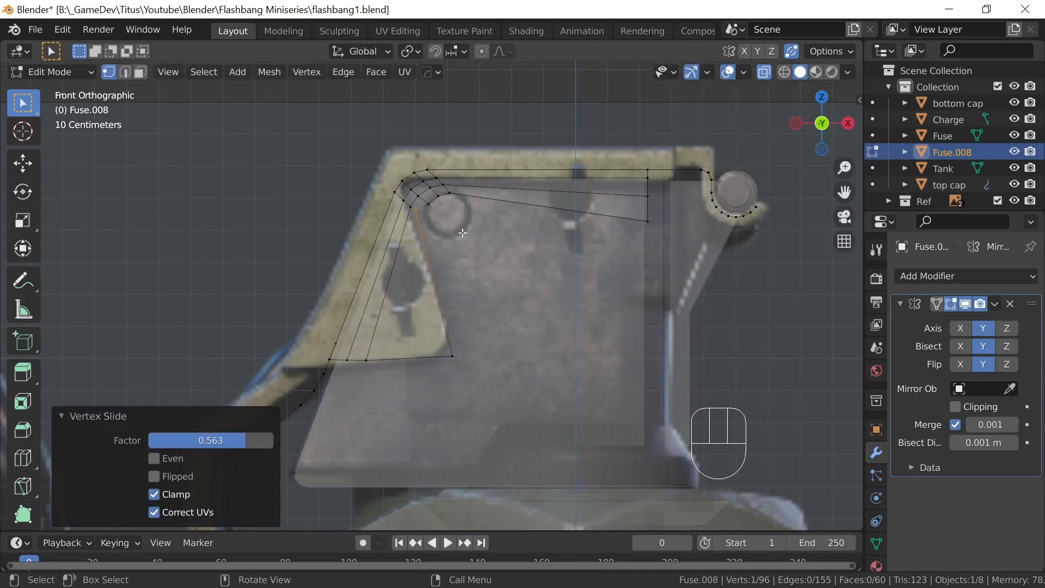
key(ctrl+z)
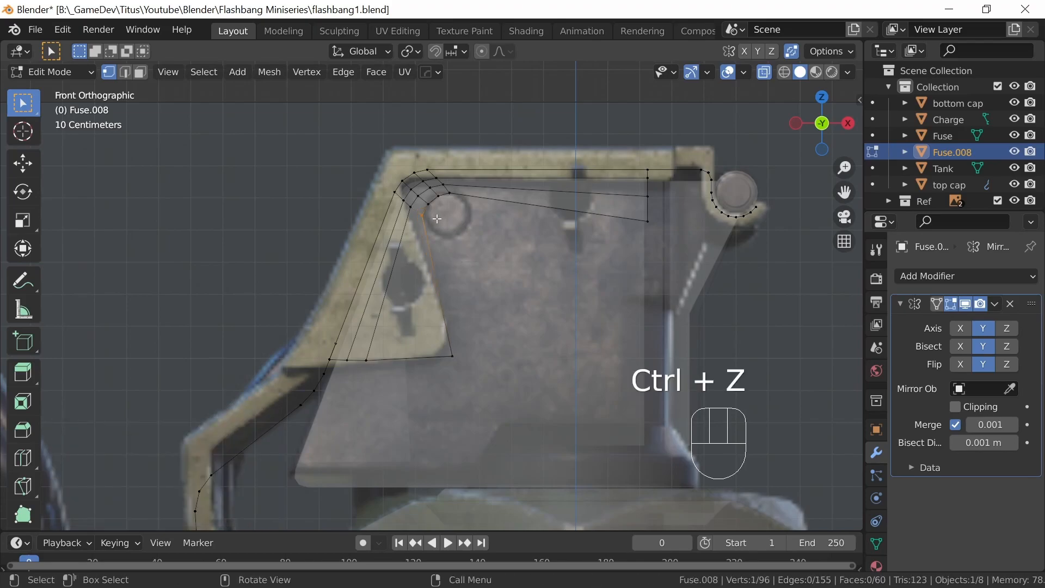
Edge-slide the whole innermost bend edge path of the flange toward the outer corner by a factor of about 0.371.
ctrl+click(450, 194)
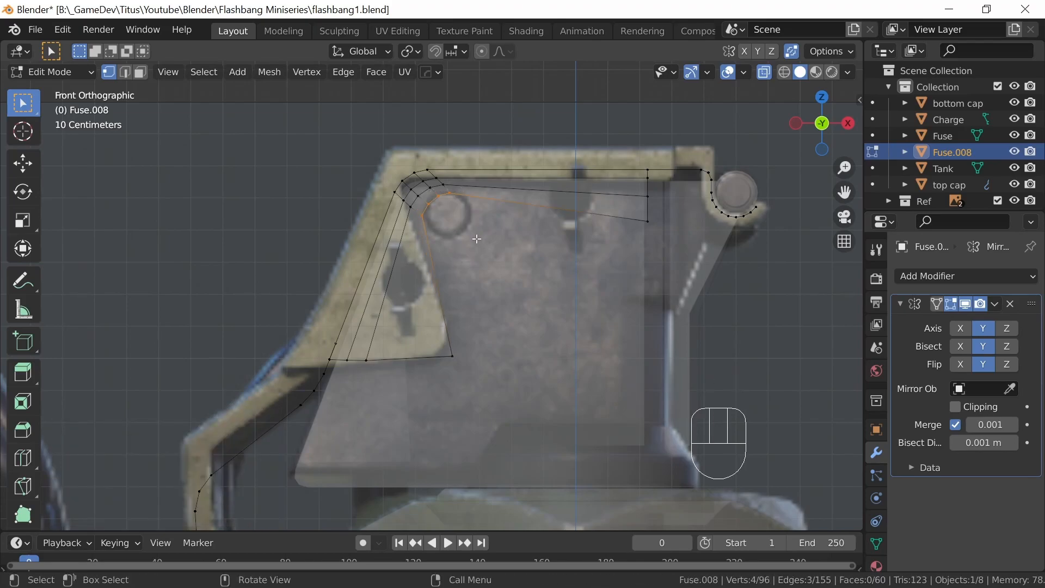
key(g)
key(g)
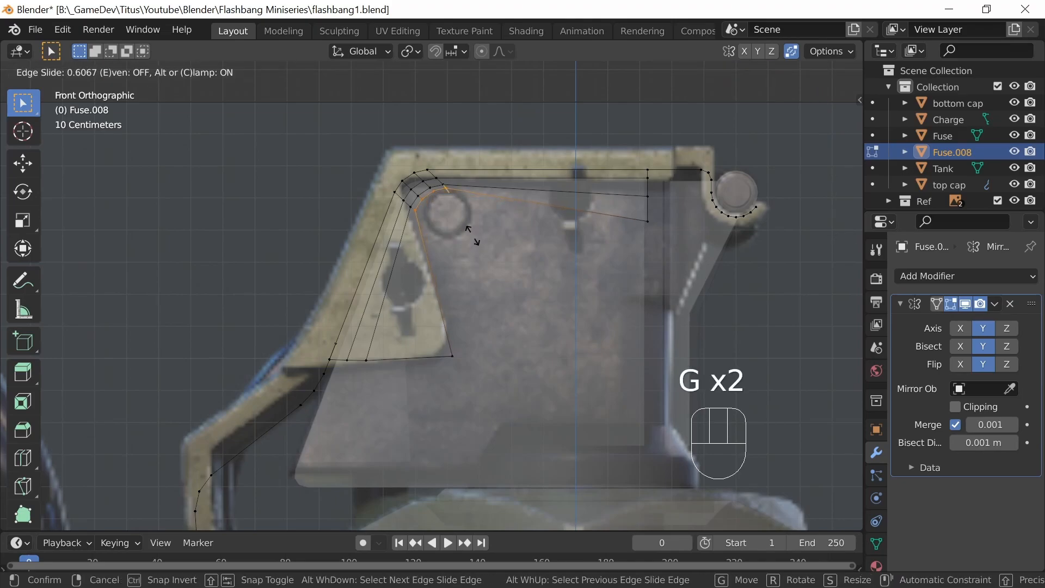
key(shift)
click(472, 237)
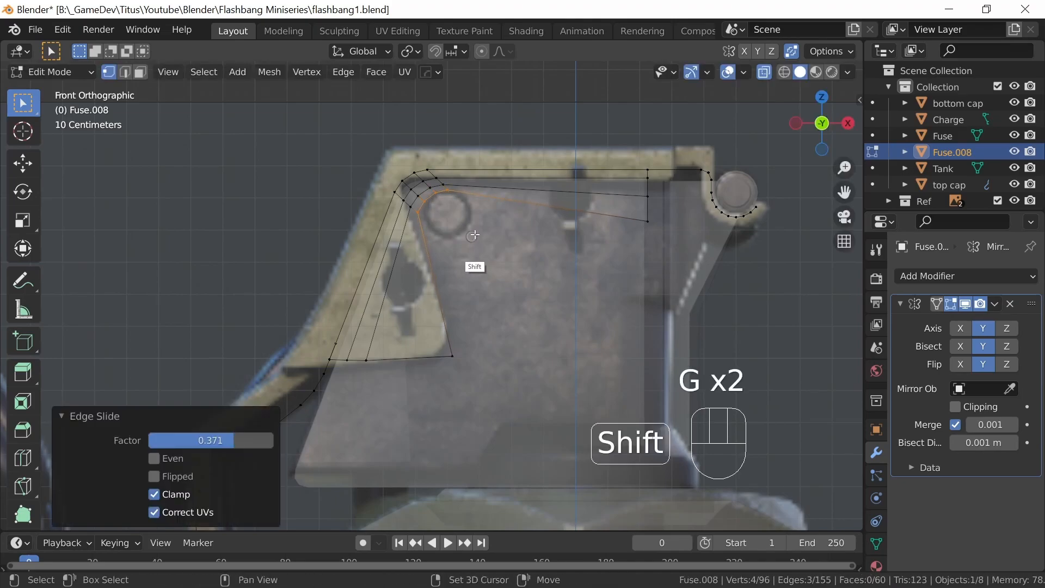
Round the flange's inner lower corner with a vertex bevel of about 0.079 m, 3 segments and Clamp Overlap off.
click(454, 356)
key(ctrl+b)
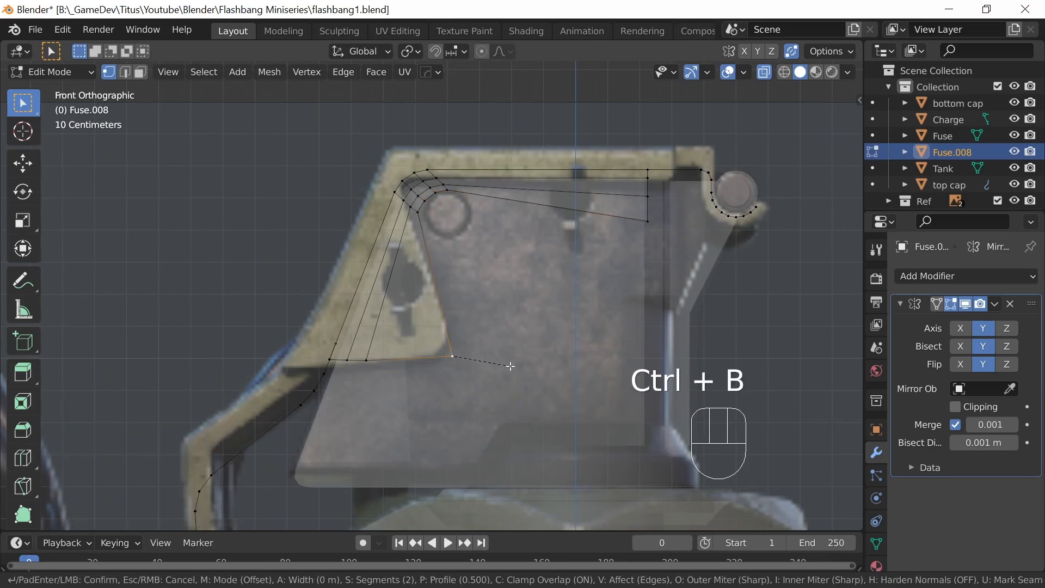
key(v)
key(c)
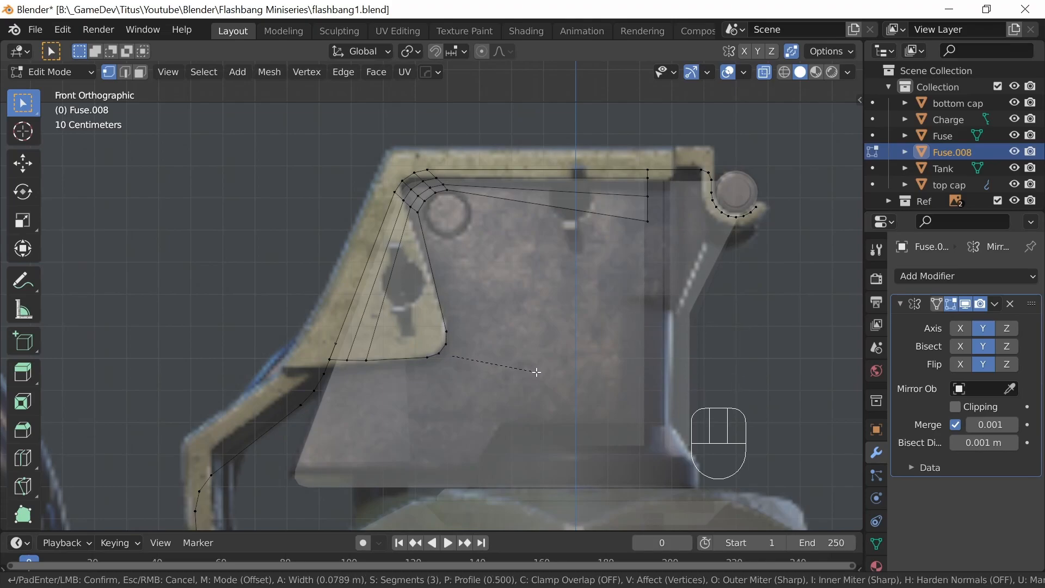
click(533, 371)
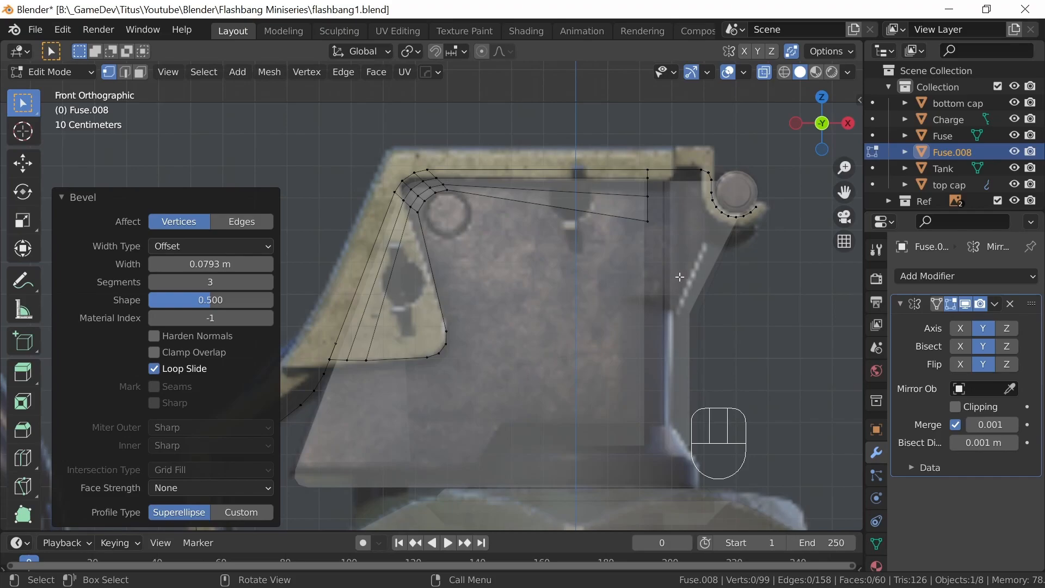
Vertex-slide the two lower vertices at the flange's hook end upward by factors of about 0.545 and 0.844.
click(648, 200)
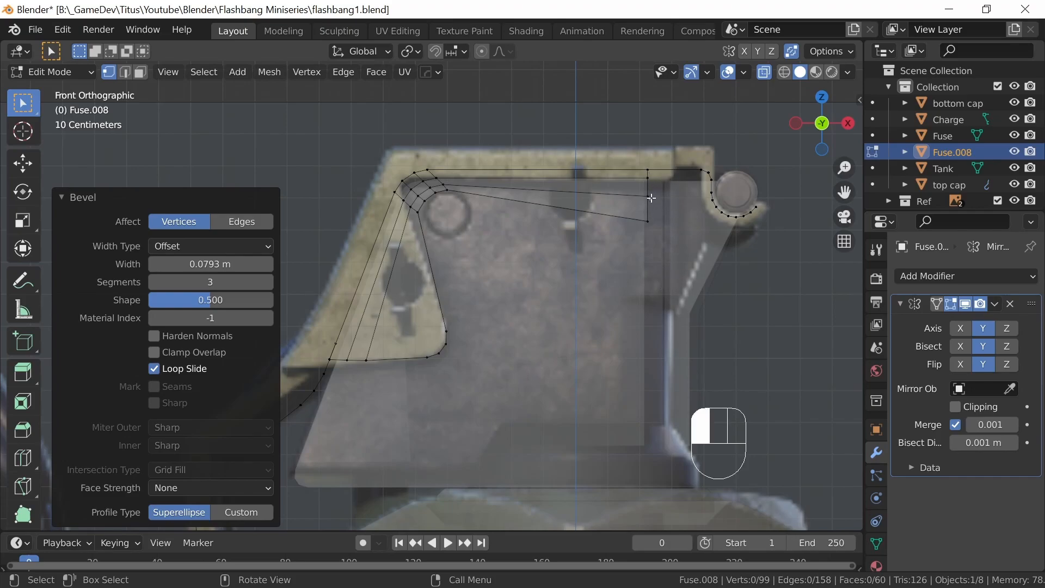
key(g)
key(g)
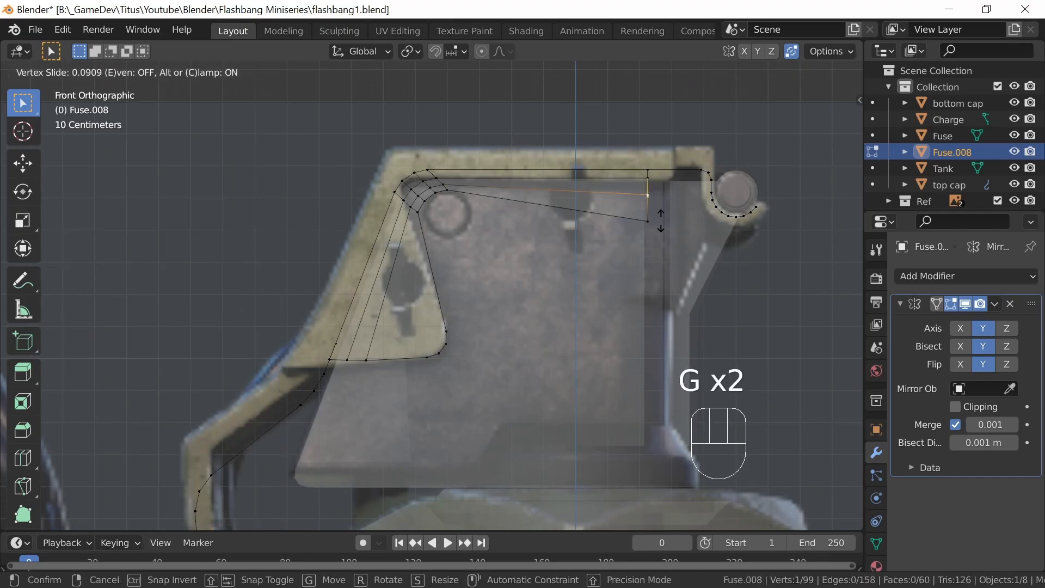
key(shift)
click(661, 212)
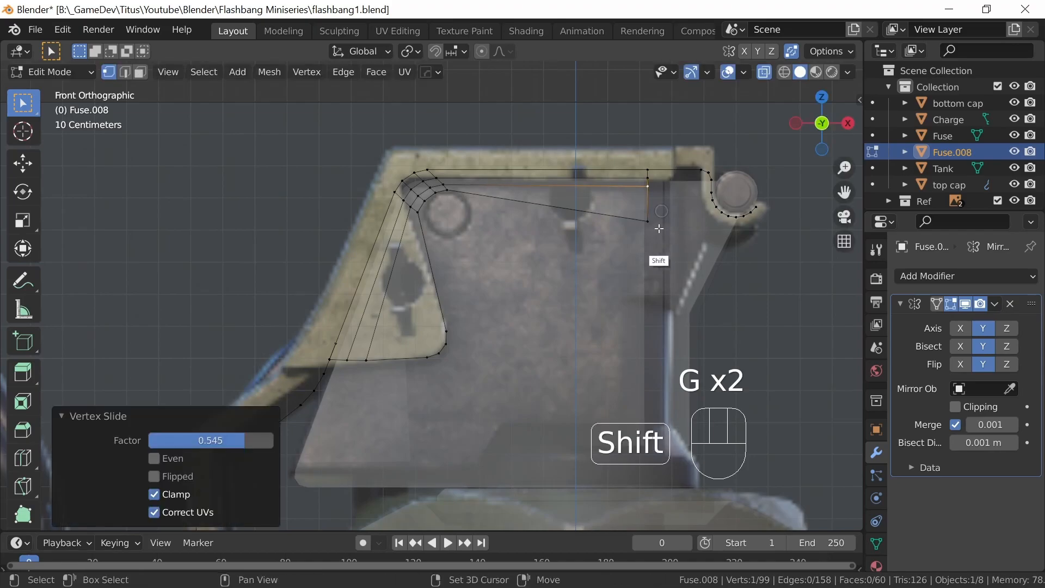
click(648, 222)
key(g)
key(g)
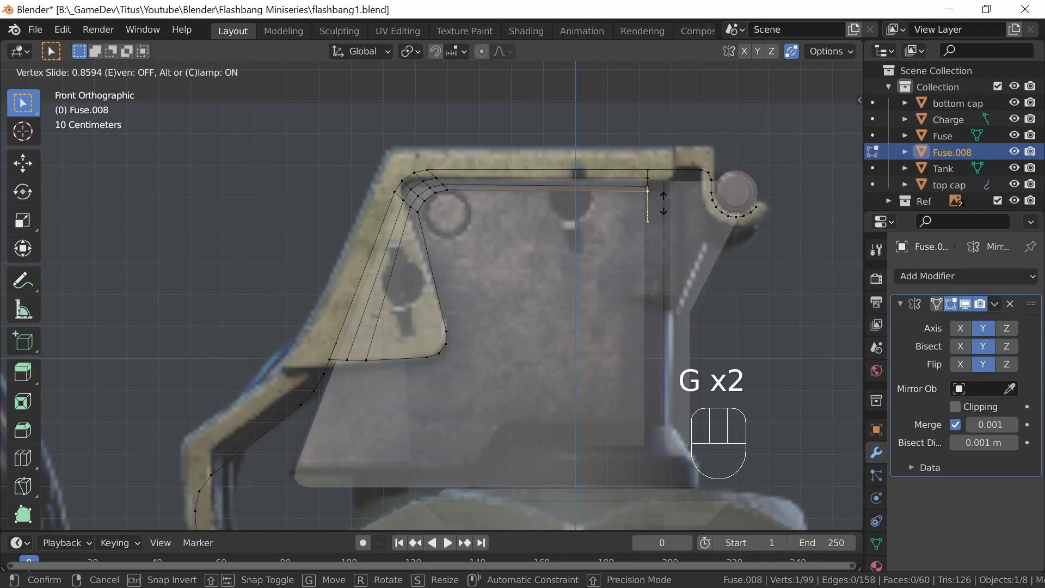
click(665, 234)
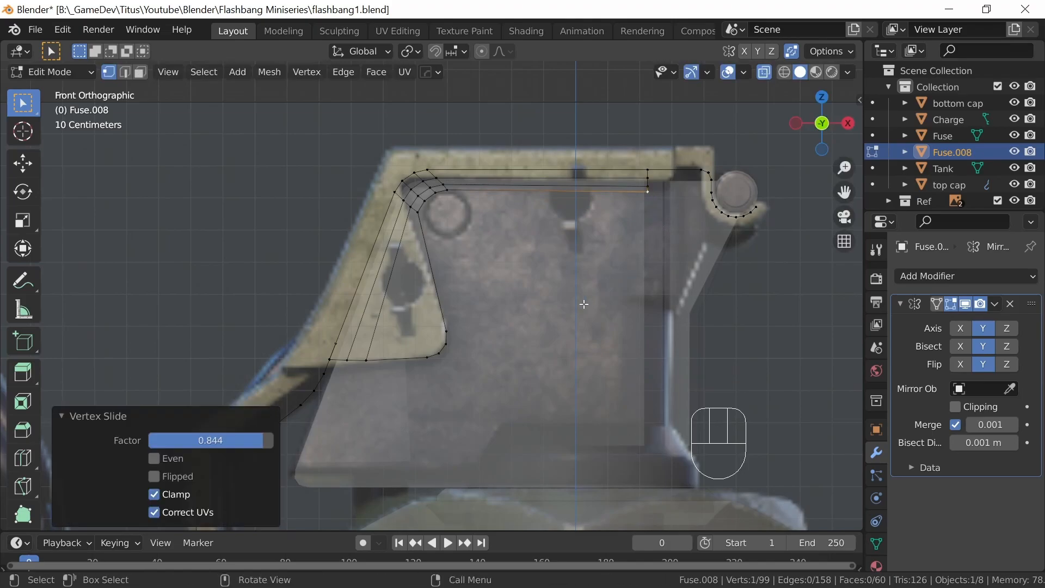
Turn off X-ray, examine the flange in perspective with its outer lower corner vertex selected, and exit the Mirror gizmo.
key(alt+z)
key(alt+x)
middle_drag(575, 316, 566, 314)
ctrl+middle_drag(557, 265, 549, 329)
ctrl+middle_drag(557, 280, 375, 376)
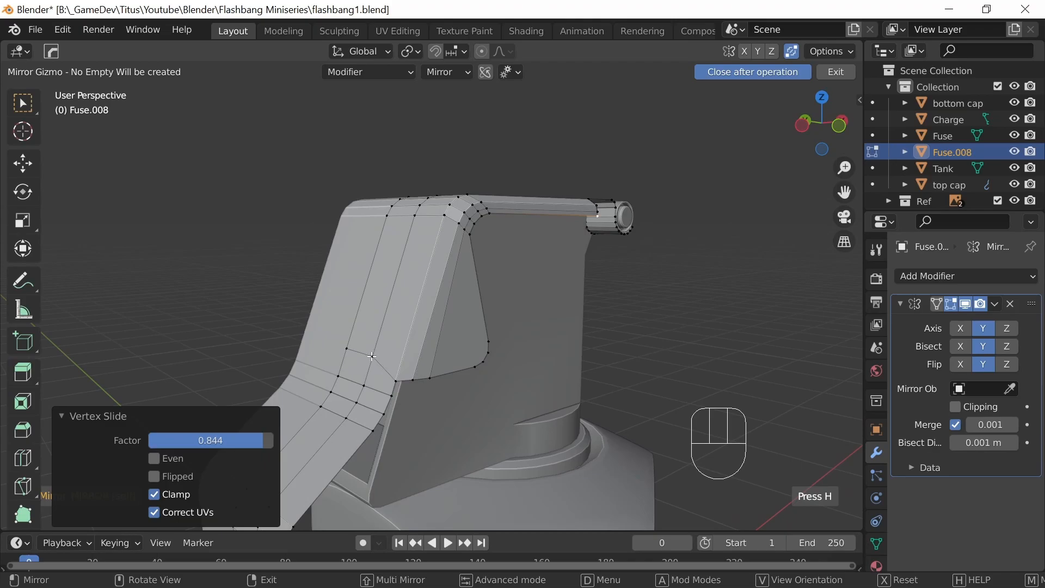
click(399, 380)
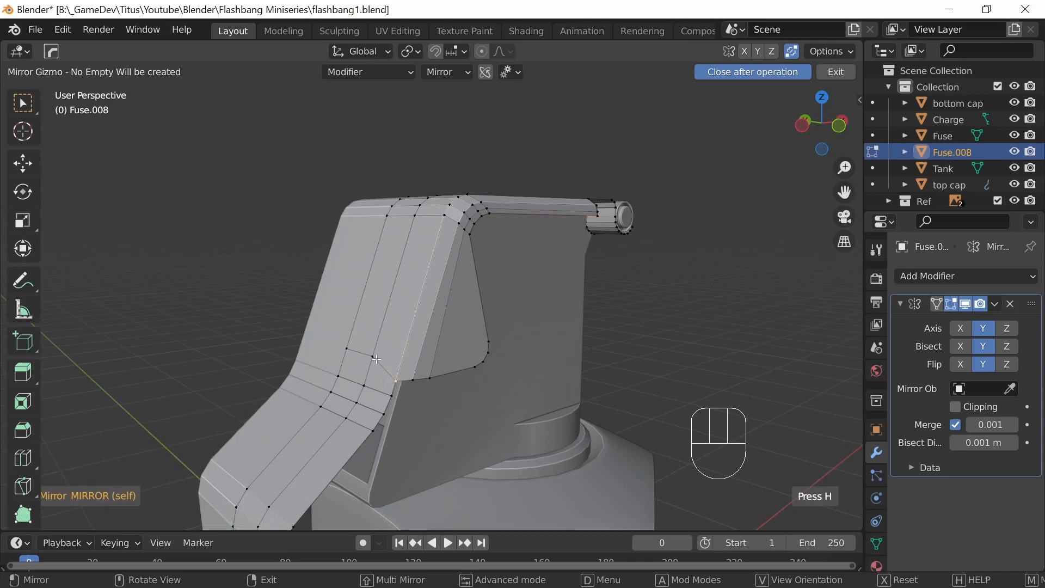
middle_drag(452, 413, 498, 392)
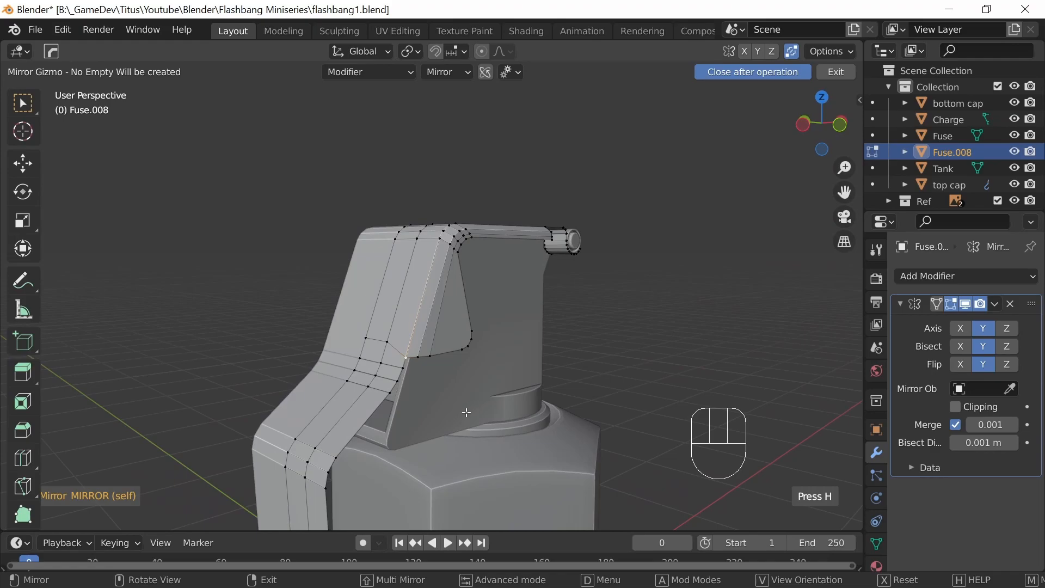
middle_drag(555, 331, 623, 309)
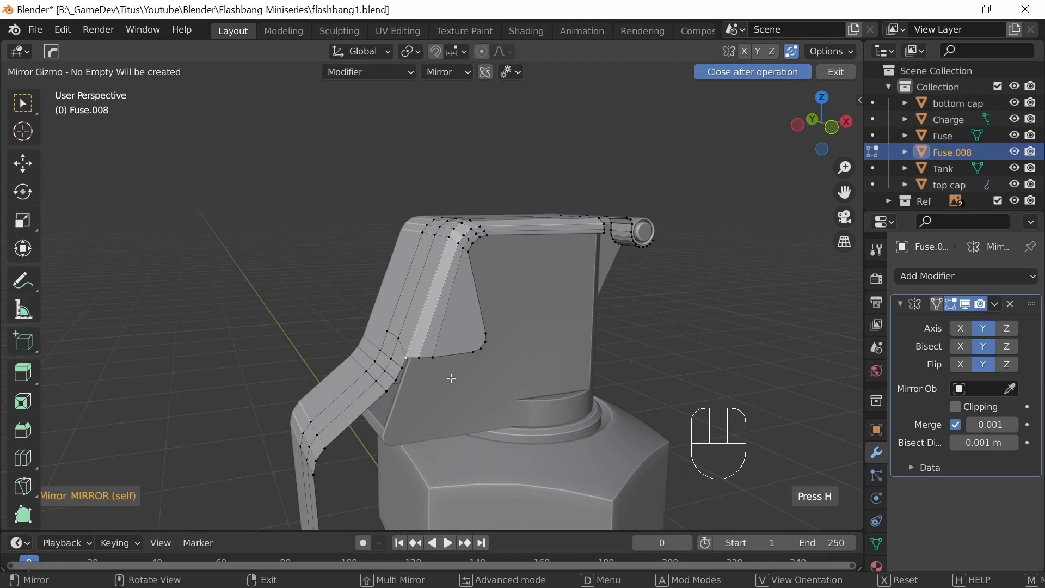
middle_drag(614, 307, 446, 409)
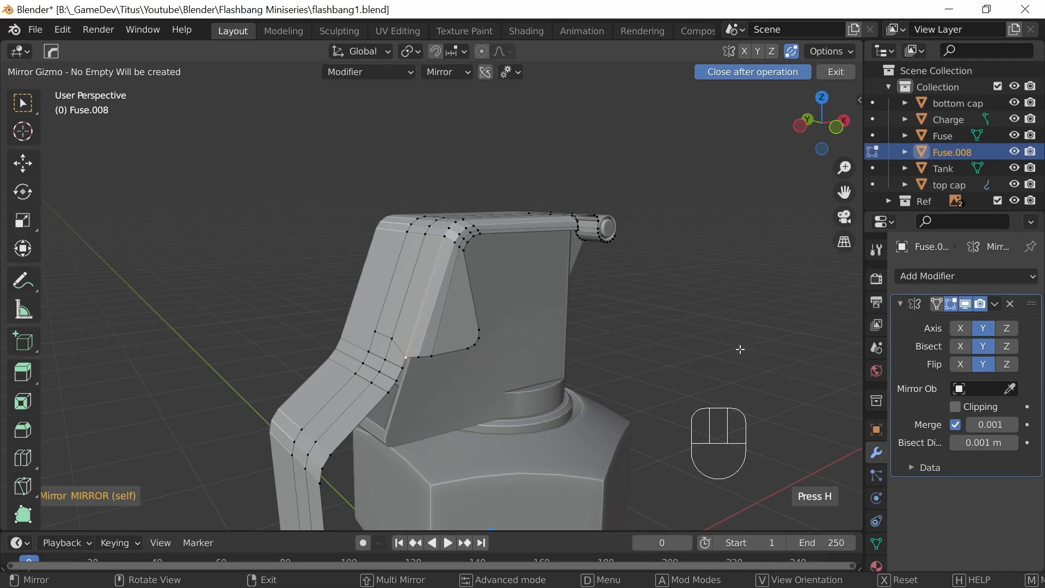
click(837, 72)
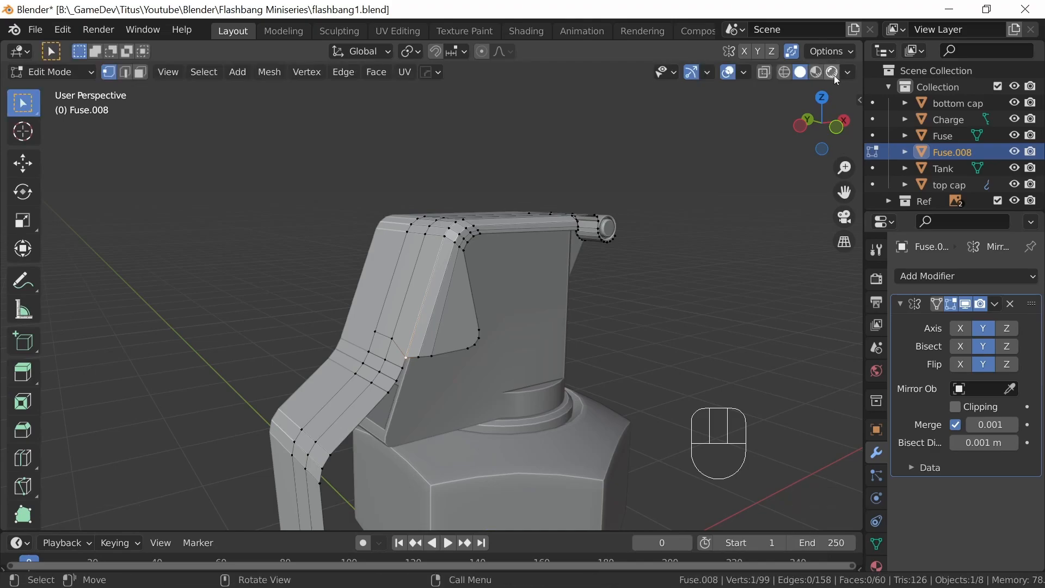
Show the vertex coordinates and slide the strip vertex beside the flange corner down by a factor of about 0.522, to Z 1.9967 m.
ctrl+middle_drag(453, 351, 468, 422)
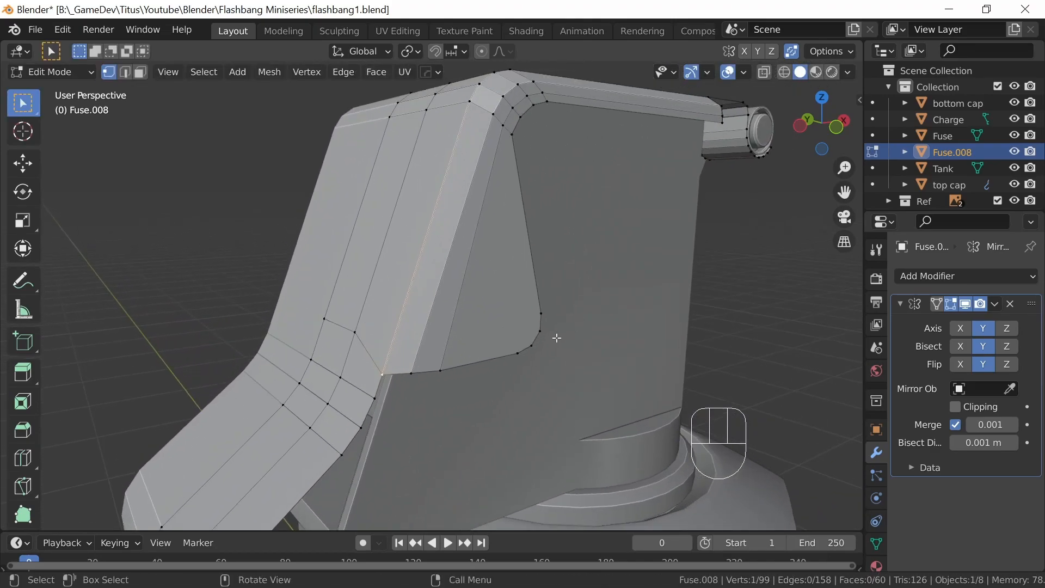
middle_drag(482, 379, 331, 339)
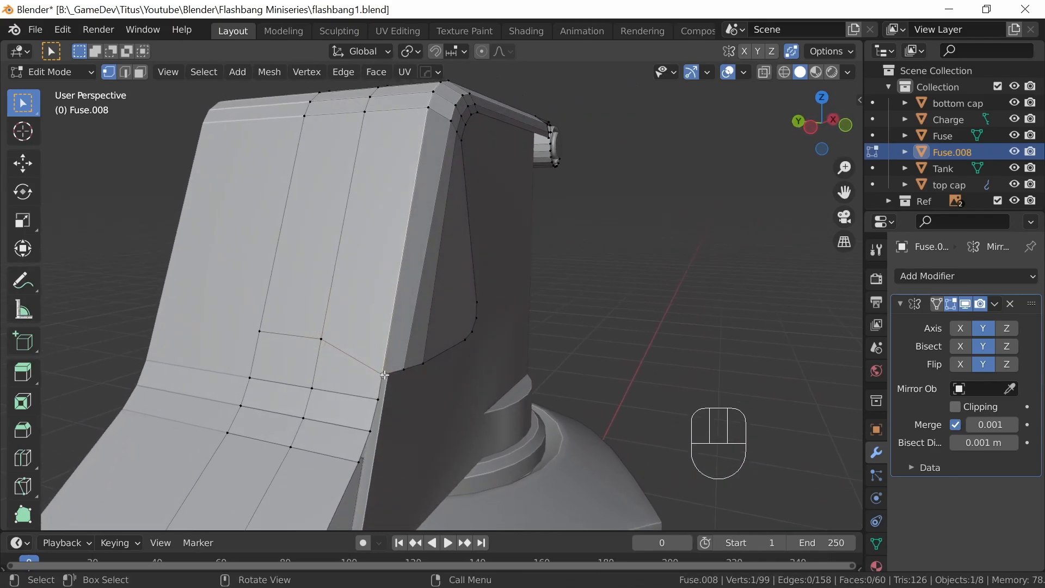
key(n)
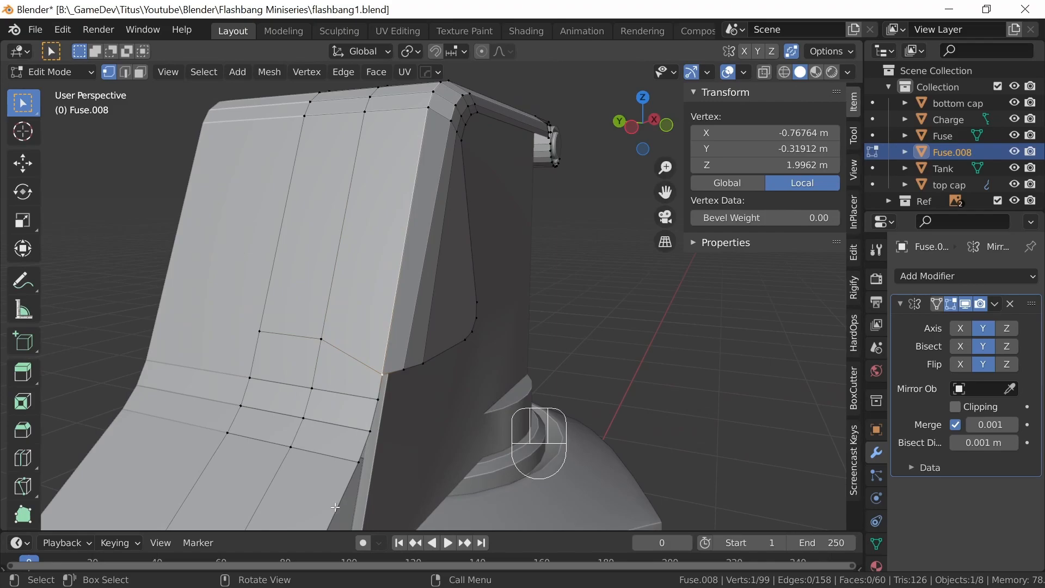
key(g)
key(g)
key(g)
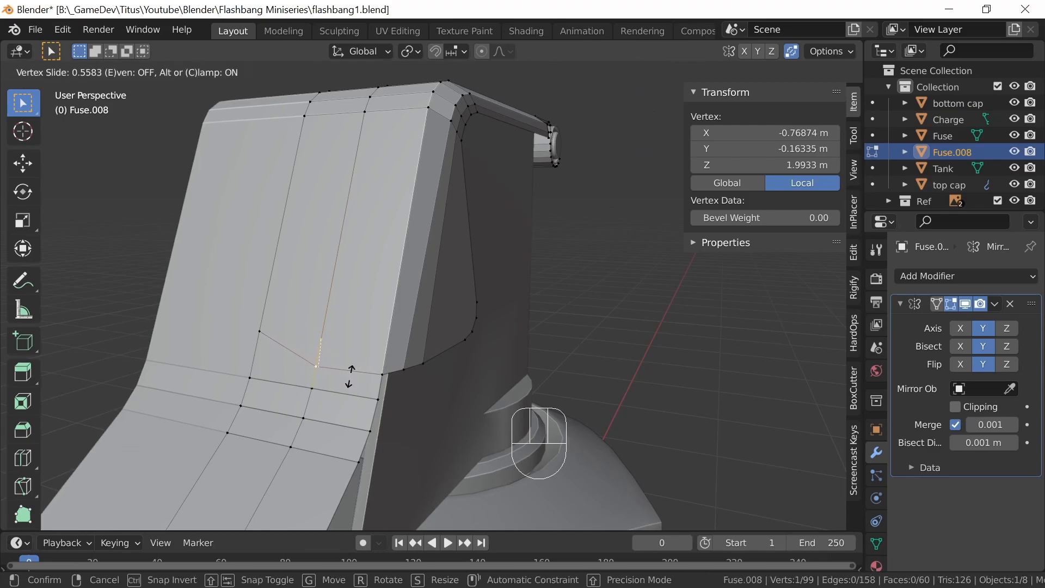
key(shift)
click(352, 368)
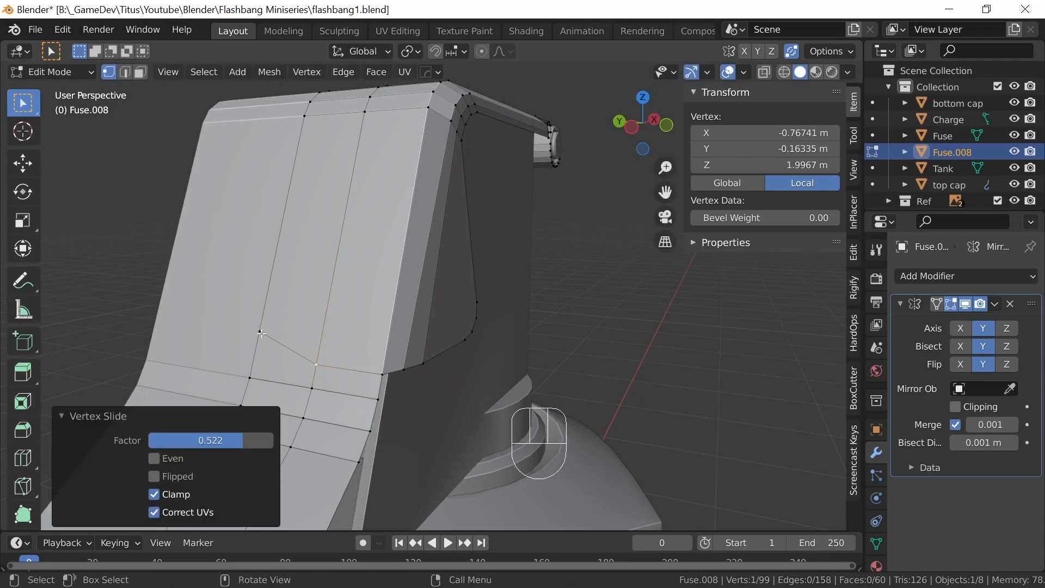
Vertex-slide the strip's centre-line vertex down by a factor of about 0.519, to Z 1.997 m, level with its neighbour.
key(ctrl+z)
key(shift+v)
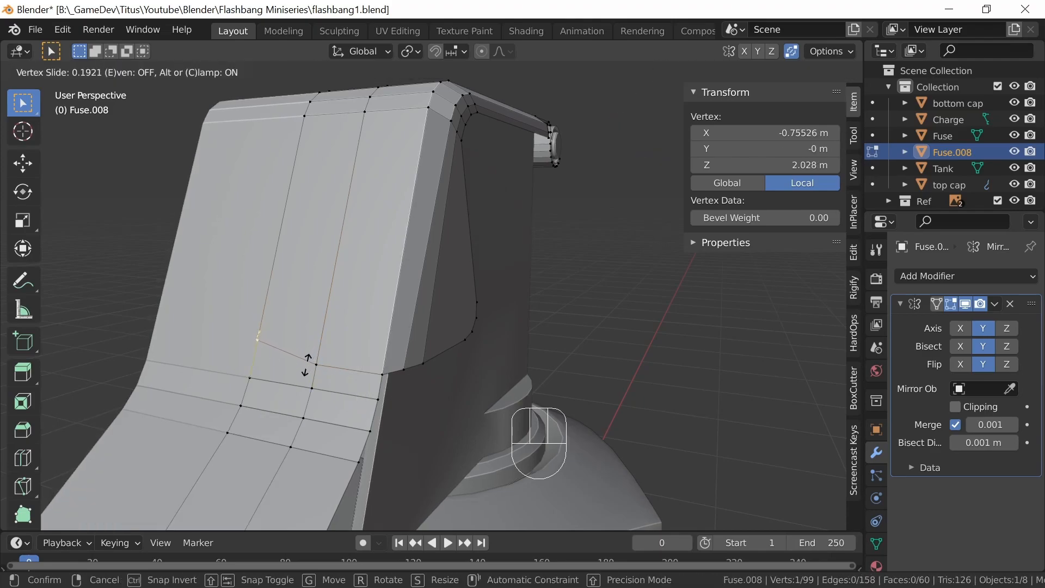
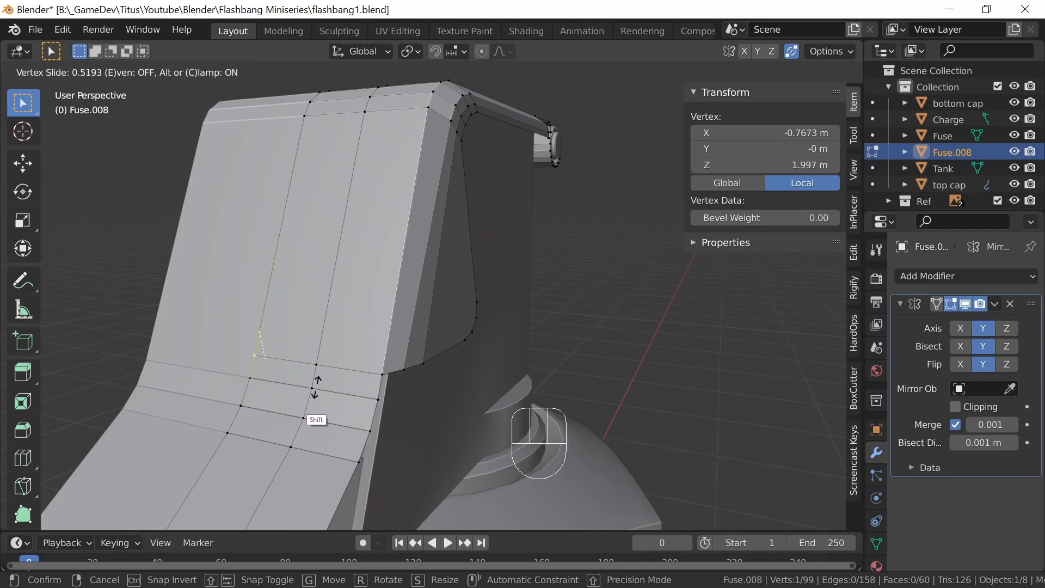
click(317, 378)
Leave mesh editing and examine the lever's shape and width in the front and left orthographic views.
mouse_move(497, 362)
middle_down()
mouse_move(459, 369)
mouse_move(409, 357)
mouse_move(398, 327)
mouse_move(466, 355)
mouse_move(450, 361)
mouse_move(481, 381)
mouse_move(539, 381)
mouse_move(449, 384)
mouse_move(502, 400)
mouse_move(459, 387)
mouse_move(485, 401)
mouse_move(508, 326)
mouse_move(493, 363)
middle_up()
scroll(457, 376, down, 2)
key(Tab)
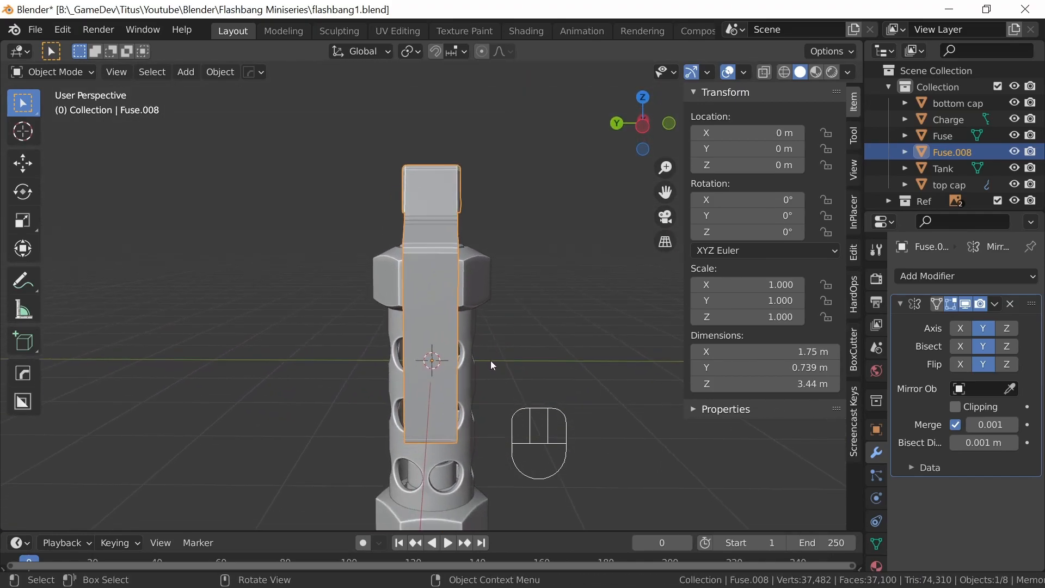
key(KP_1)
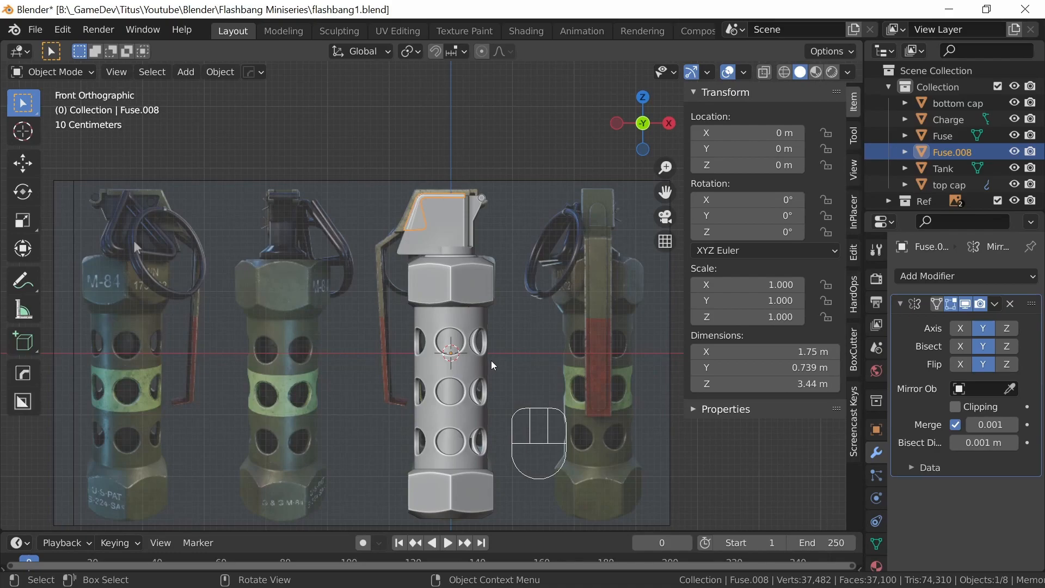
key(KP_3)
key(ctrl+KP_3)
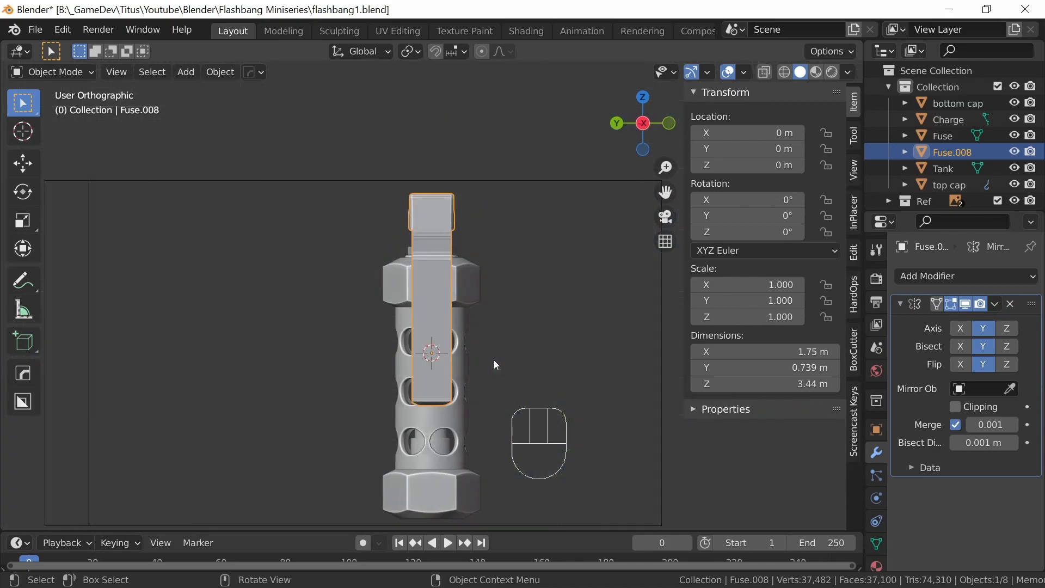
scroll(483, 404, up, 4)
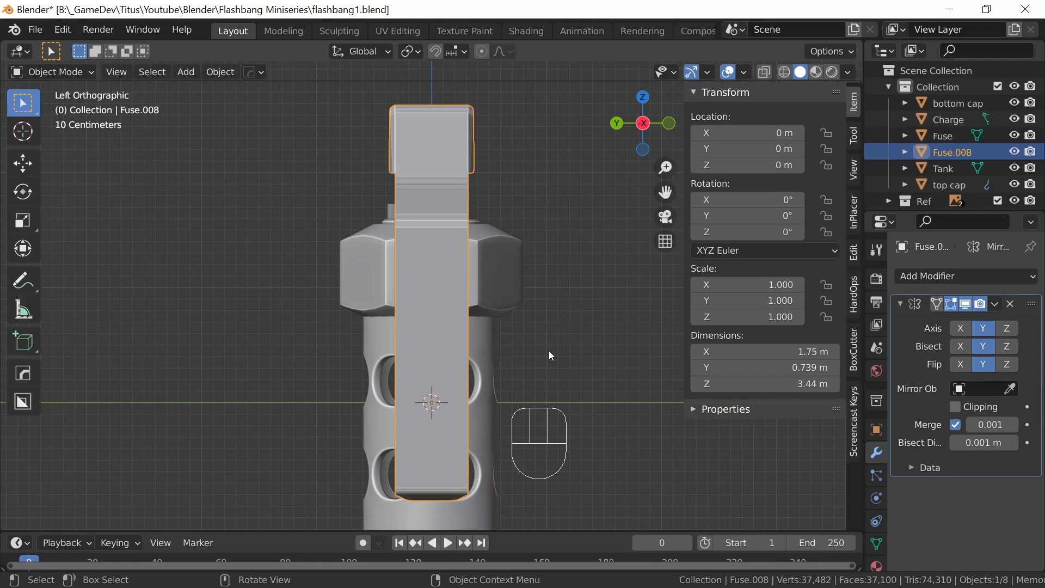
Narrow the lever's lower strip by moving all its outer vertices from the lower bend to the foot about 0.112 m inward along Y.
key(Tab)
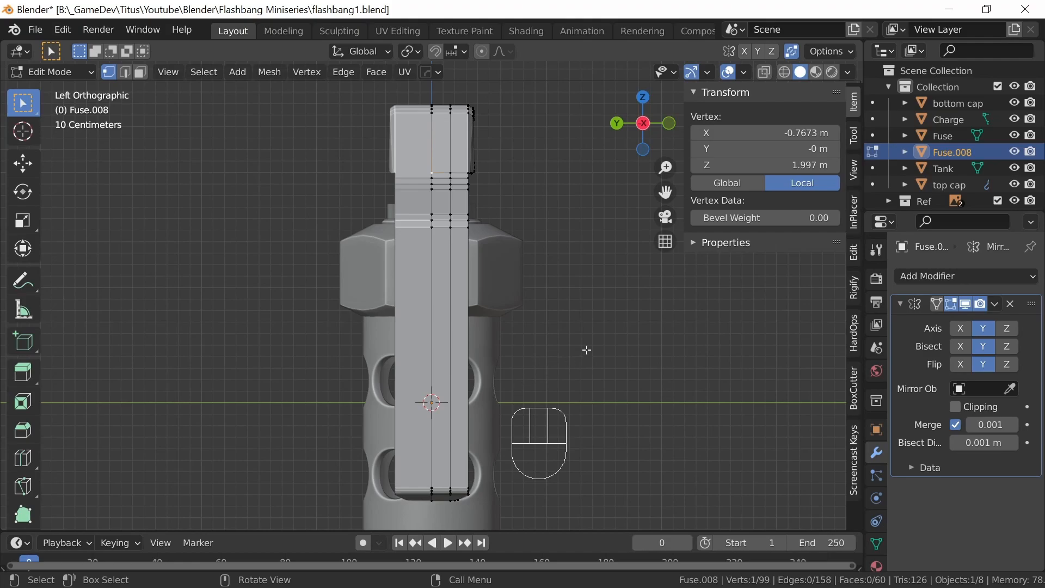
click(573, 357)
key(alt+z)
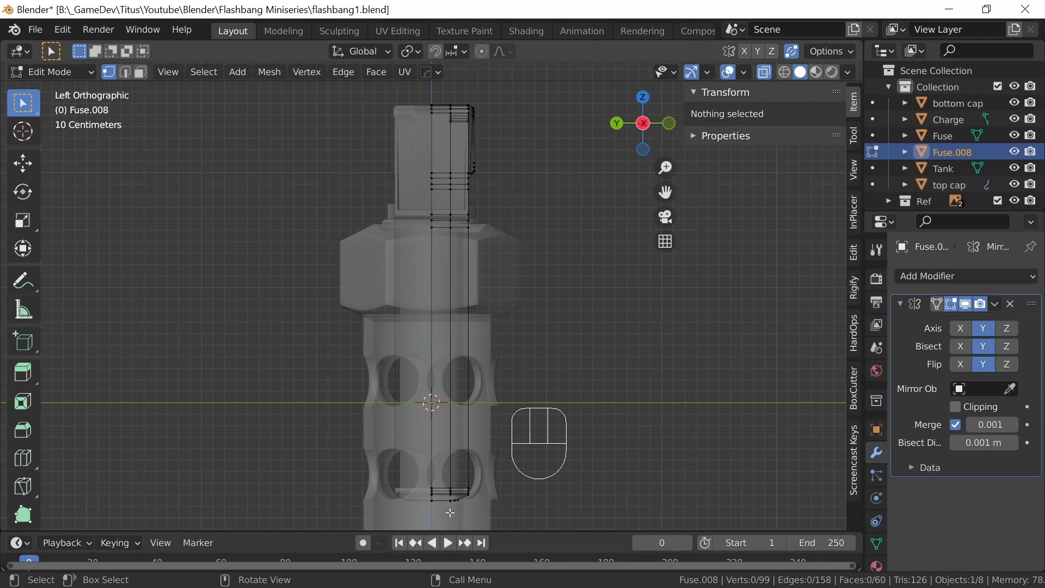
key(b)
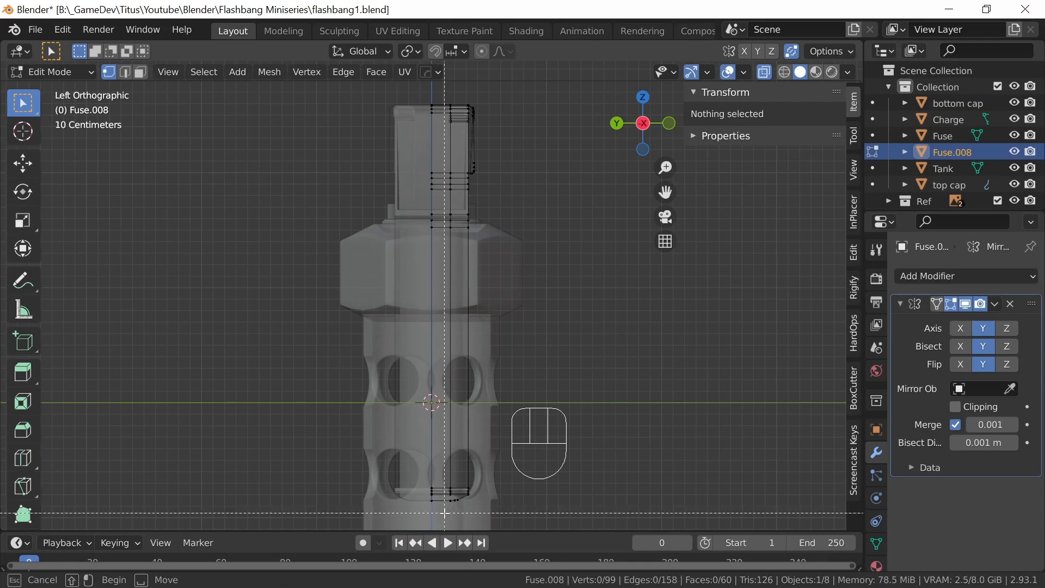
drag(445, 513, 482, 201)
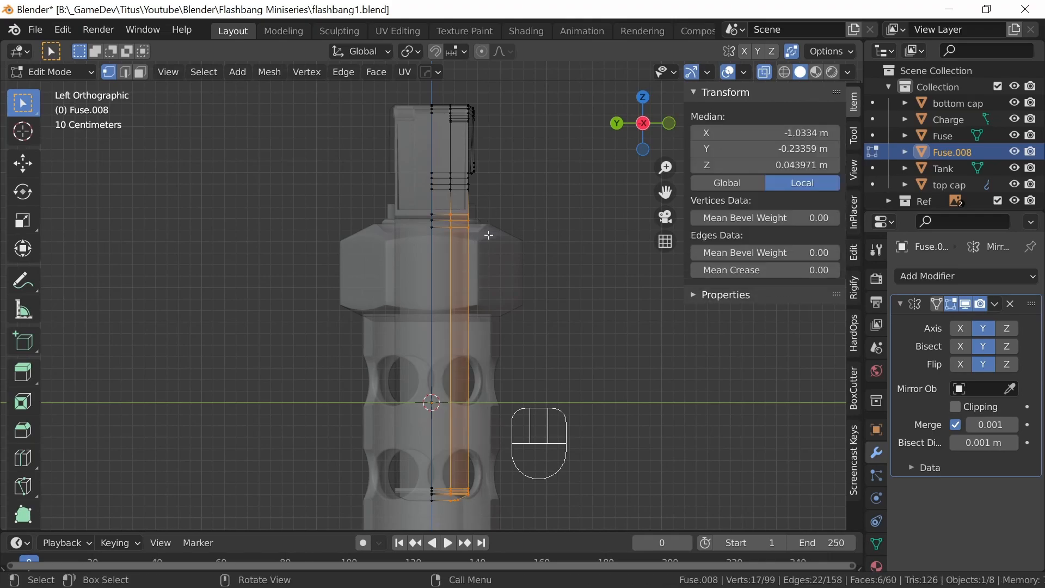
middle_drag(550, 286, 524, 262)
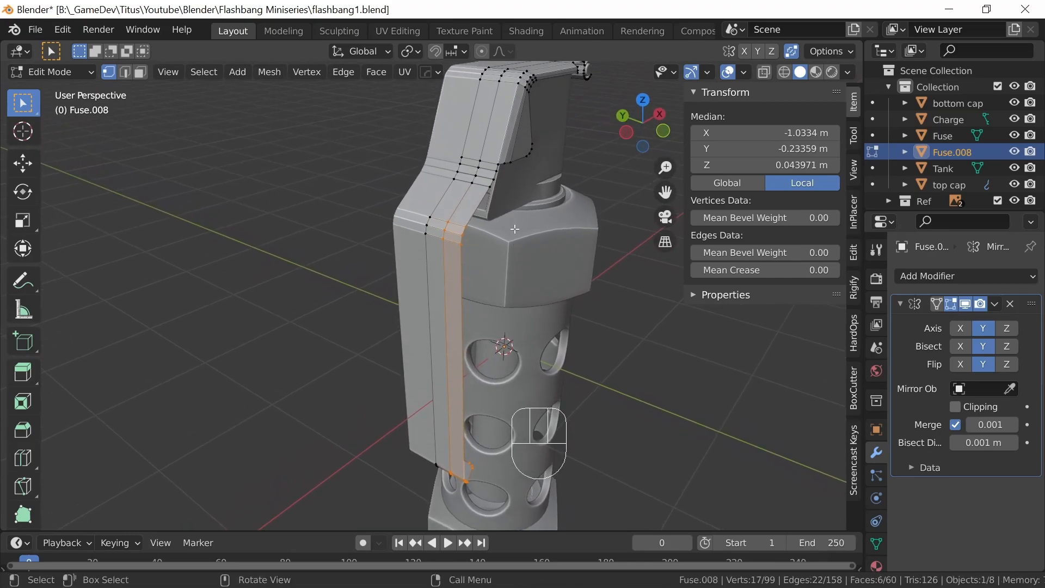
scroll(515, 228, up, 3)
key(shift)
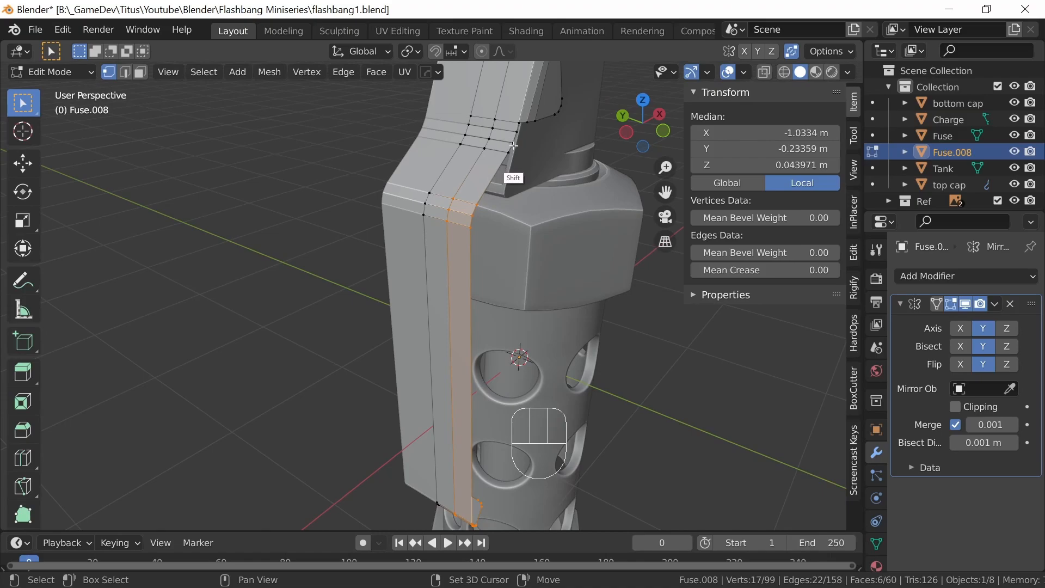
middle_drag(505, 272, 551, 251)
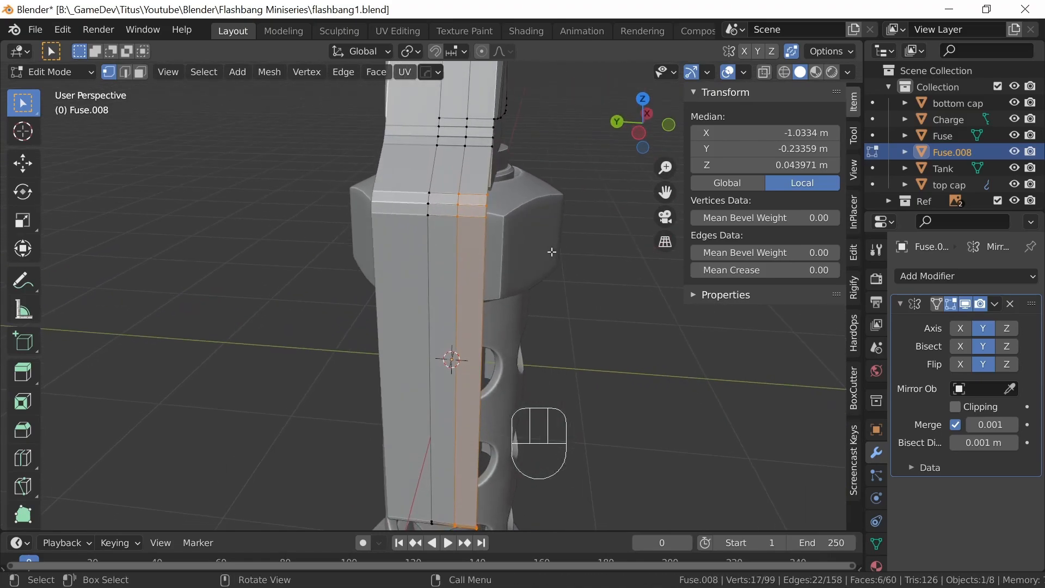
key(g)
key(y)
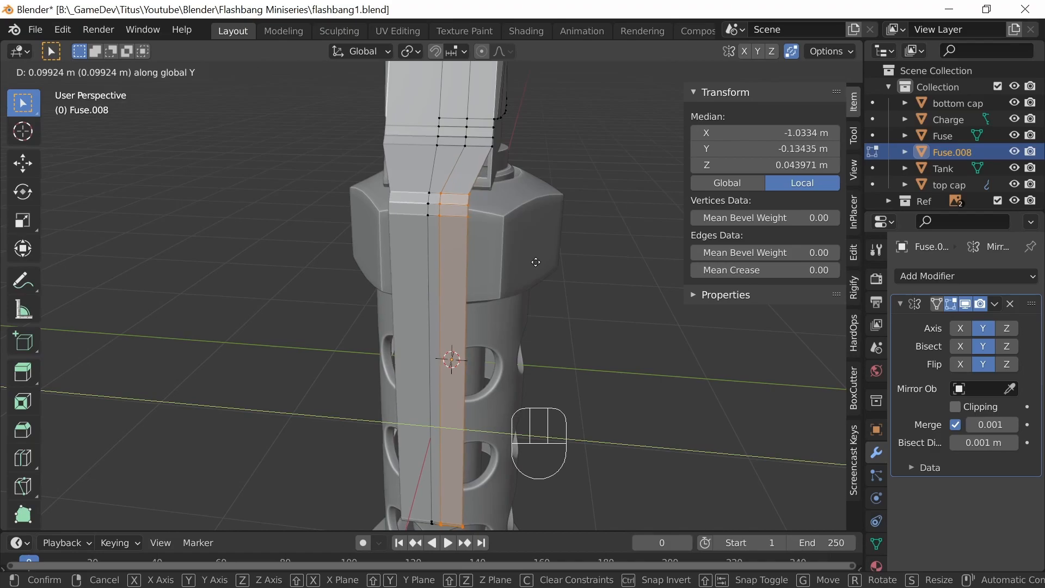
click(533, 265)
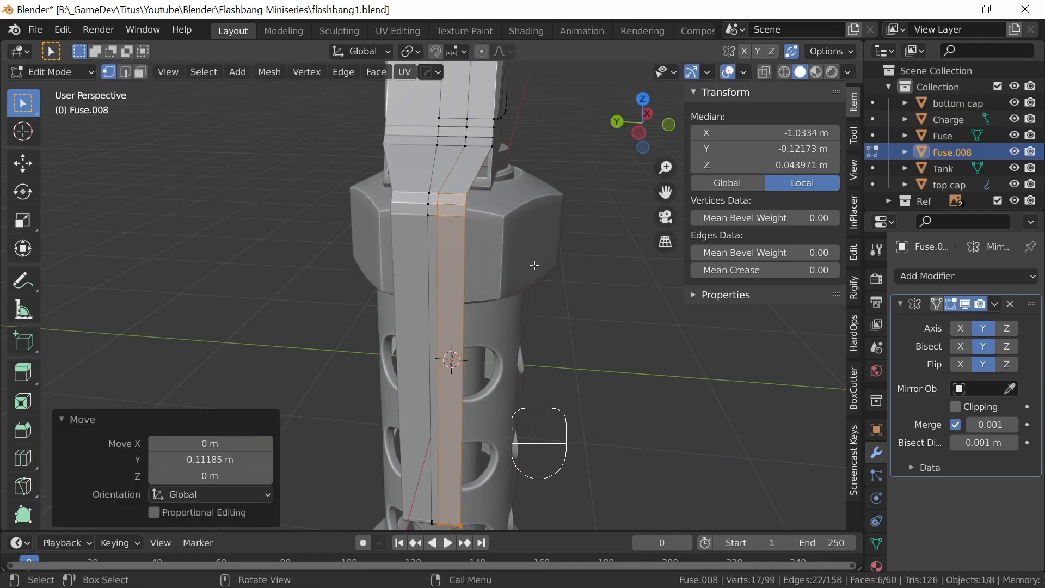
Vertex-slide the outer corner vertex at the strip's upper bend inward by a factor of about 0.069, to Y -0.30843 m.
middle_drag(574, 320, 544, 213)
click(544, 213)
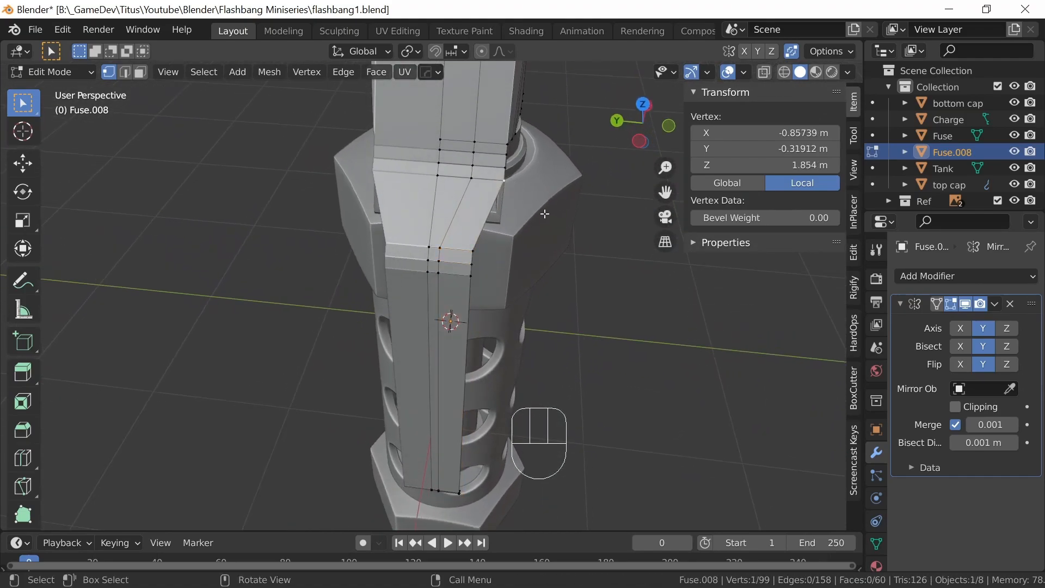
key(shift+v)
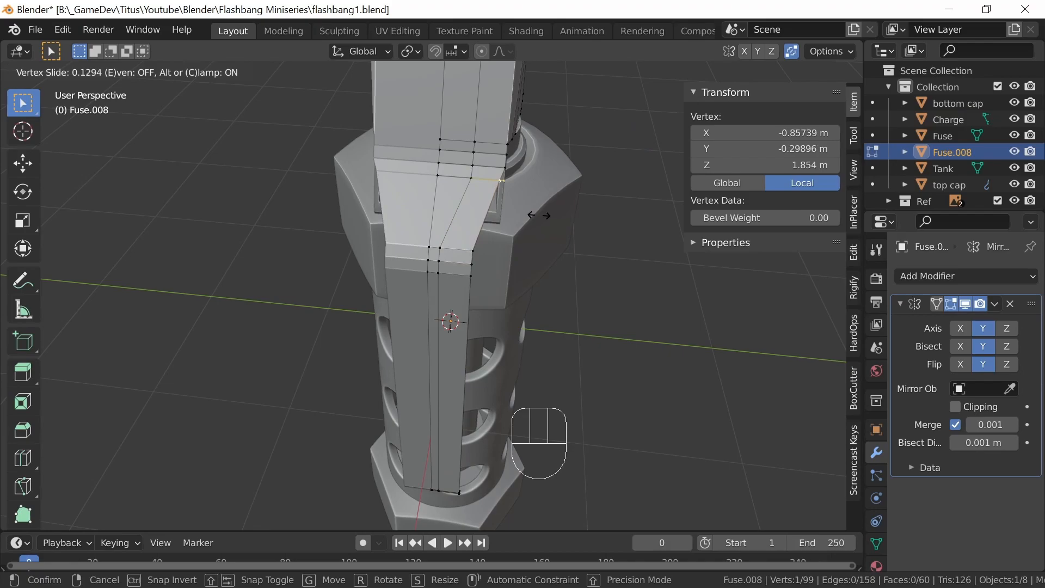
click(539, 215)
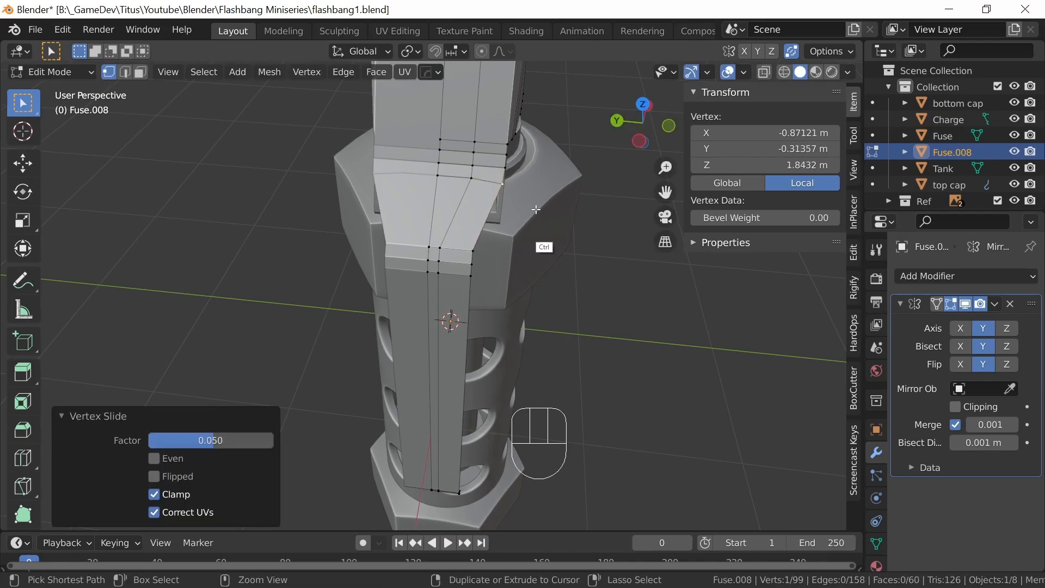
click(539, 207)
key(shift+v)
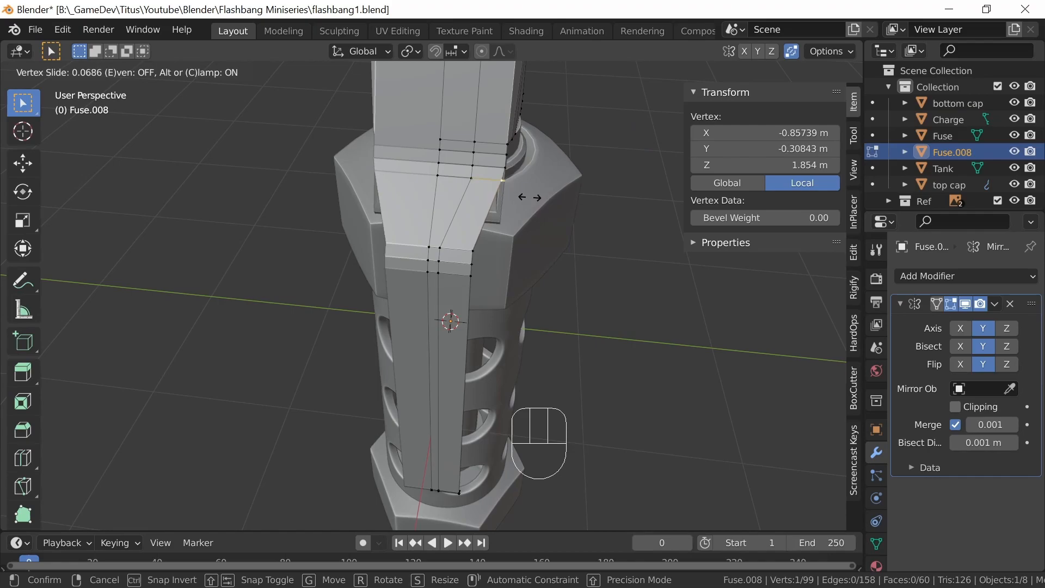
click(530, 229)
middle_drag(598, 261, 719, 321)
scroll(615, 287, down, 6)
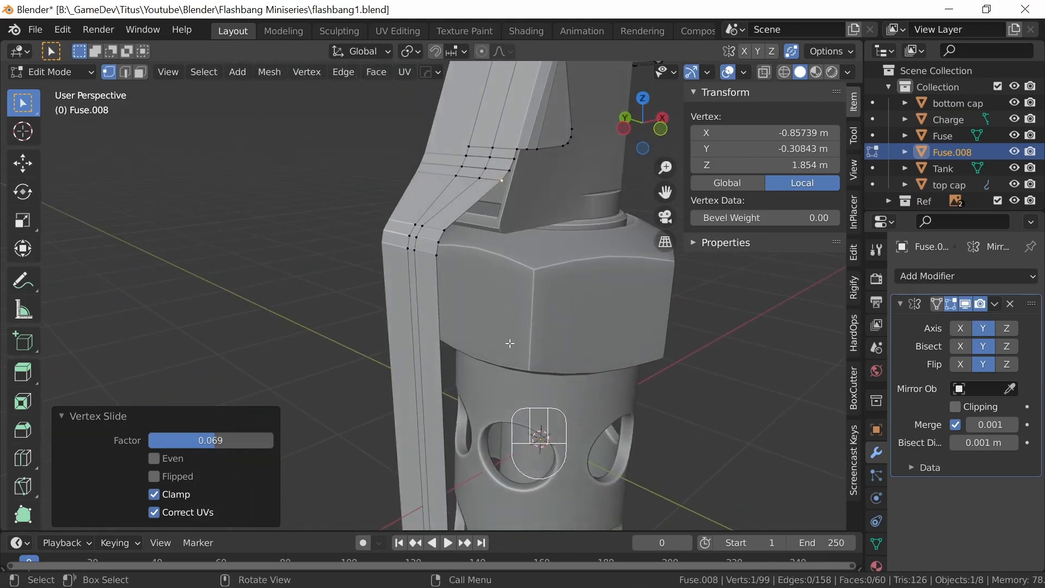
middle_drag(602, 374, 574, 353)
Return to object mode, shade the lever smooth, and check its Auto Smooth setting.
key(Tab)
scroll(444, 378, up, 3)
right_click(427, 224)
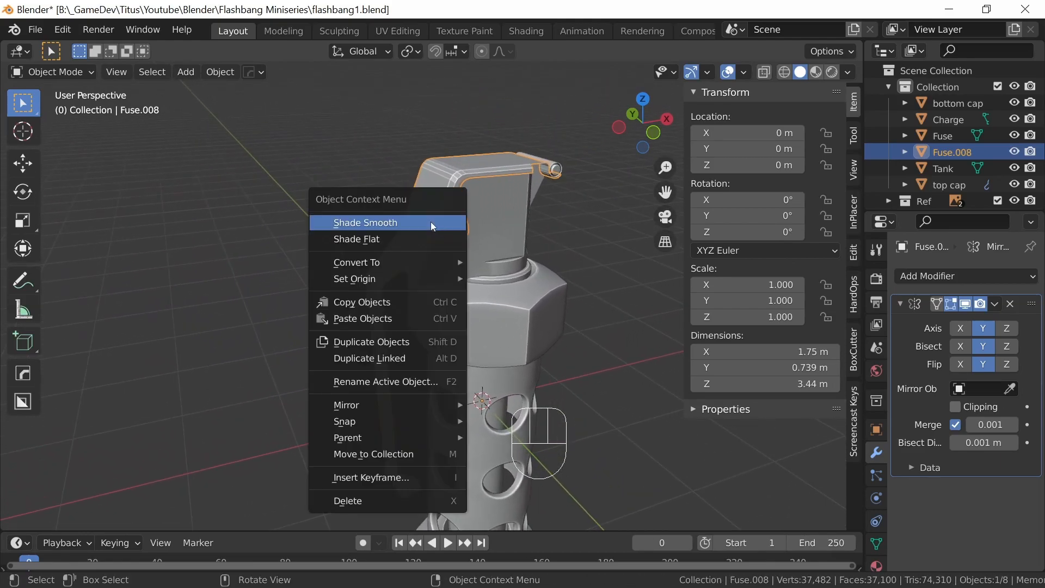
click(428, 217)
middle_drag(435, 234, 571, 337)
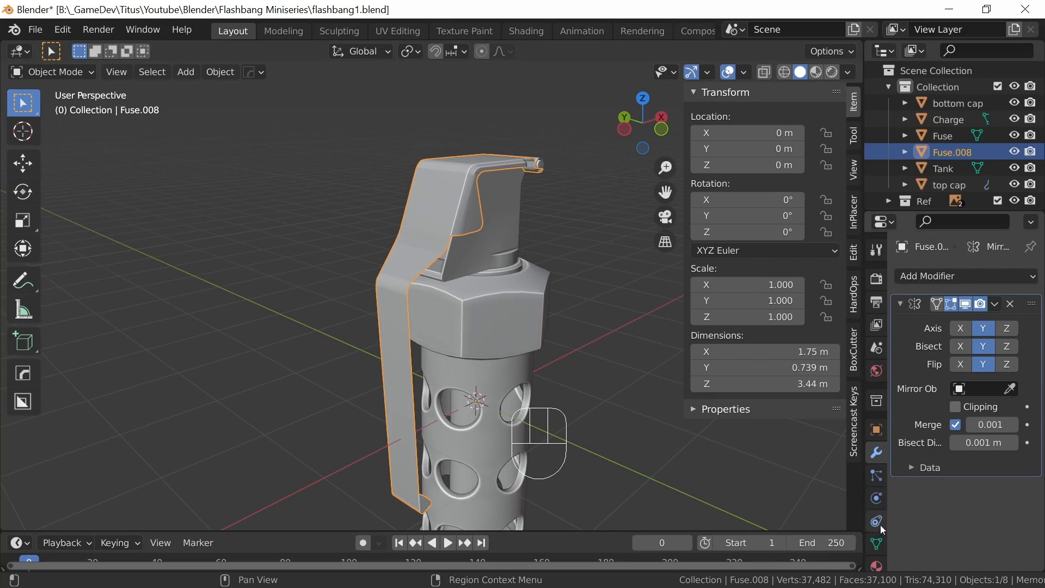
click(876, 543)
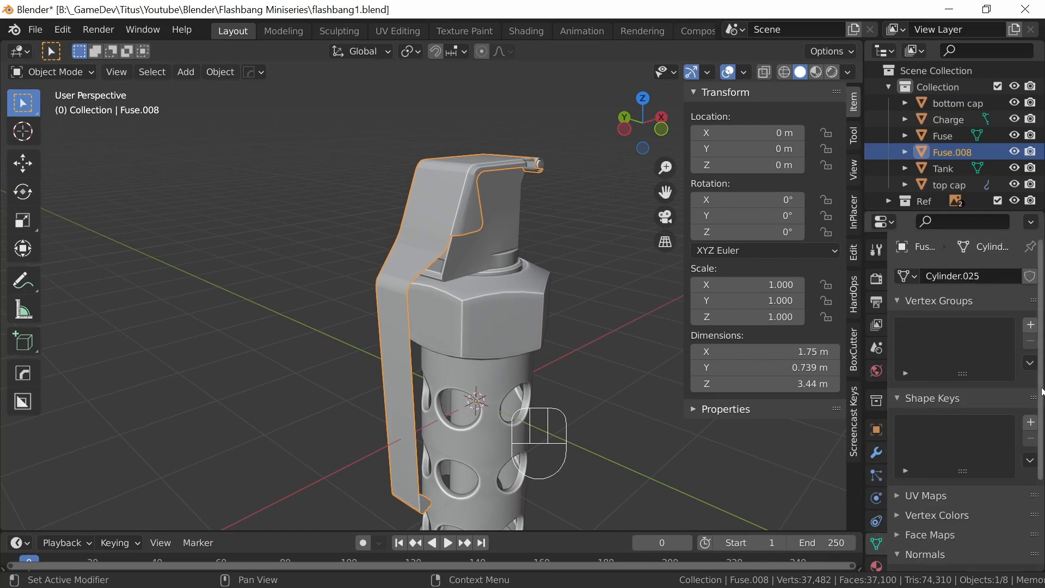
scroll(1043, 391, down, 2)
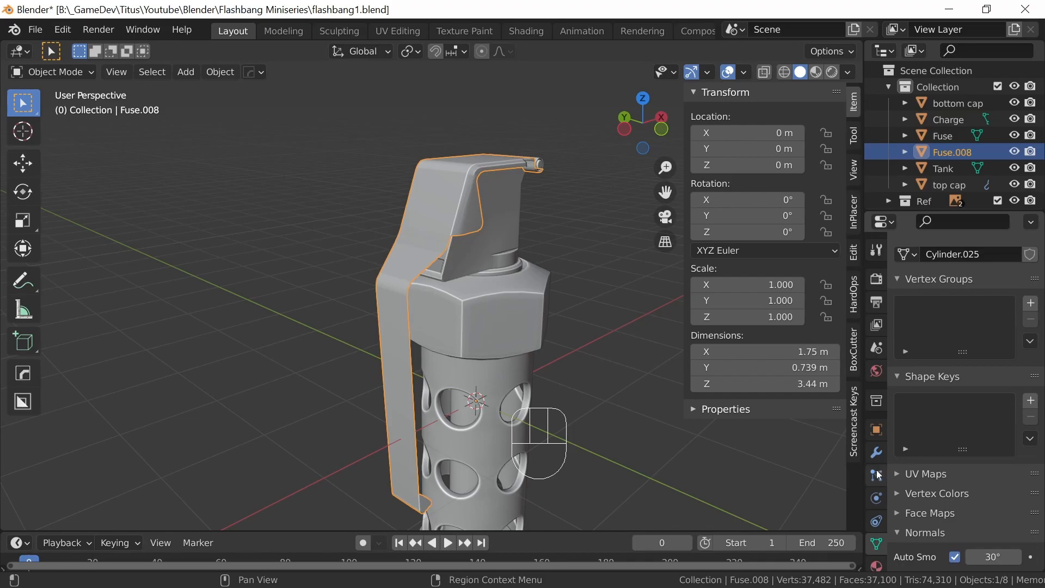
click(876, 453)
Add a Solidify modifier to the lever with a thickness of 0.02 m and an offset of 0.
middle_drag(571, 308, 520, 351)
click(900, 303)
click(952, 277)
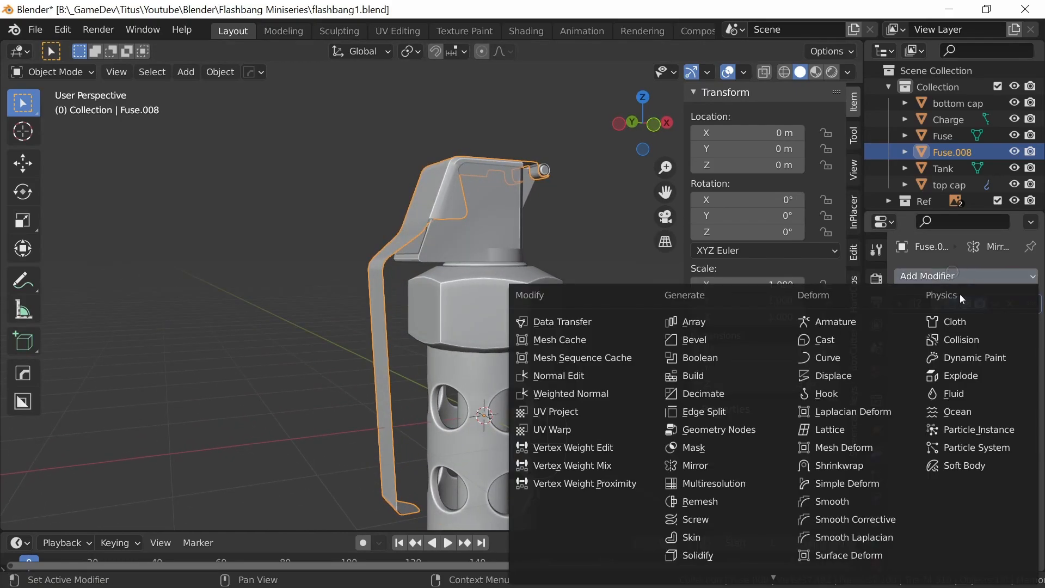
click(717, 550)
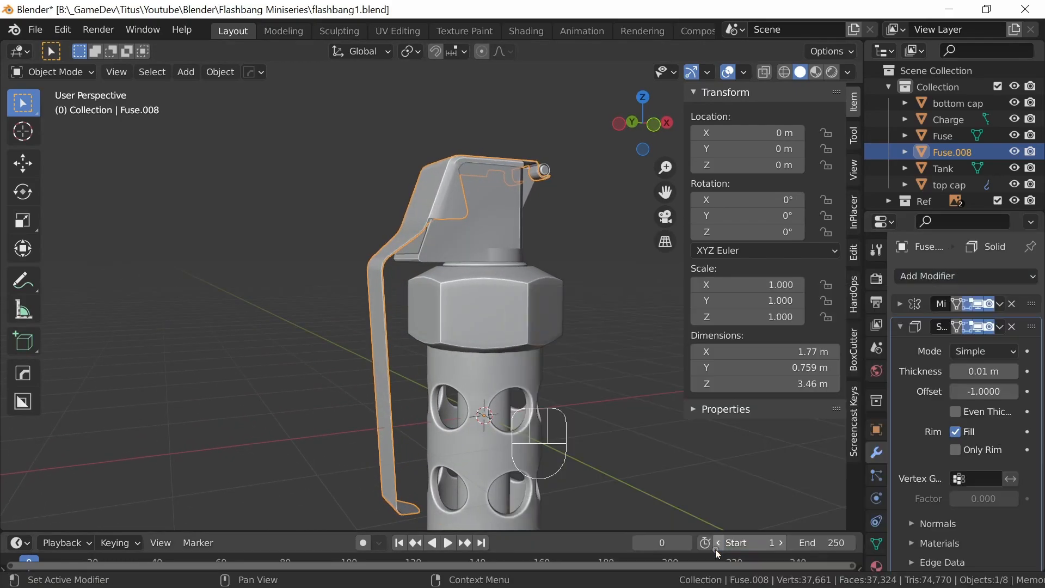
click(1014, 371)
middle_drag(563, 360, 439, 355)
scroll(505, 309, up, 3)
middle_drag(505, 308, 481, 198)
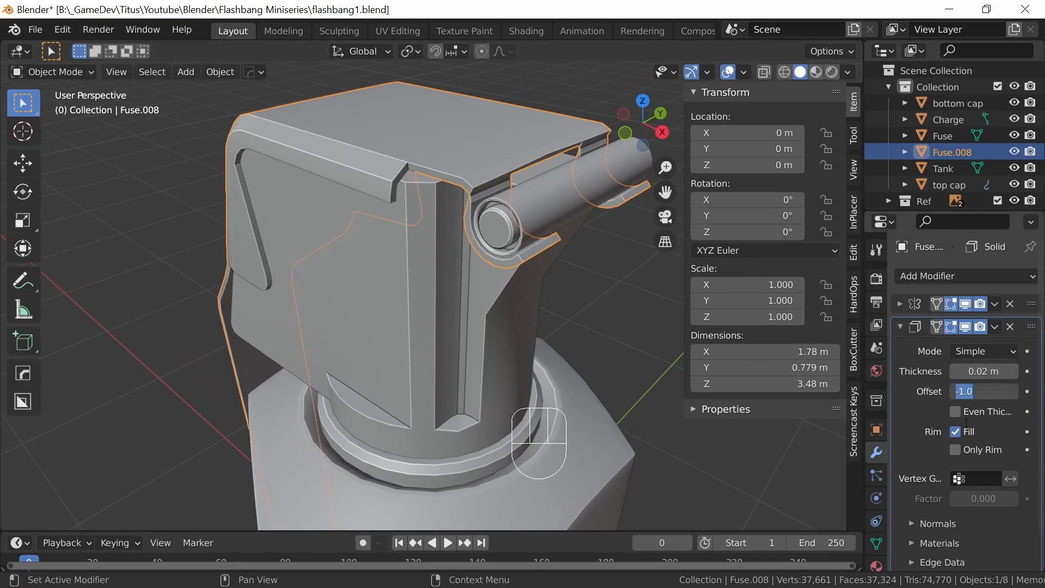
key(Return)
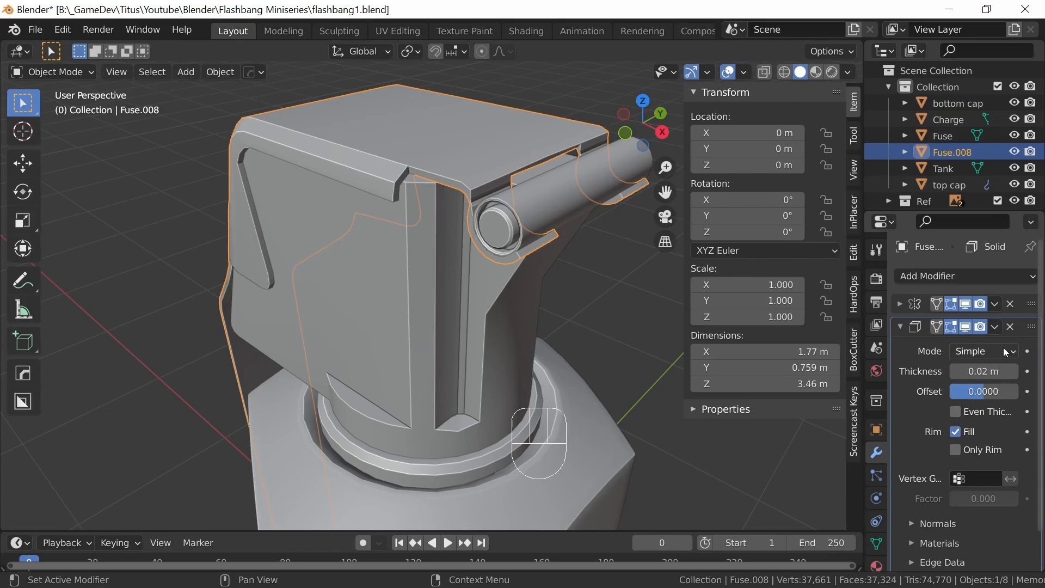
Switch the Solidify mode to Complex, compare the thickened lever with the front reference, and hide the transform values.
click(1002, 351)
click(973, 389)
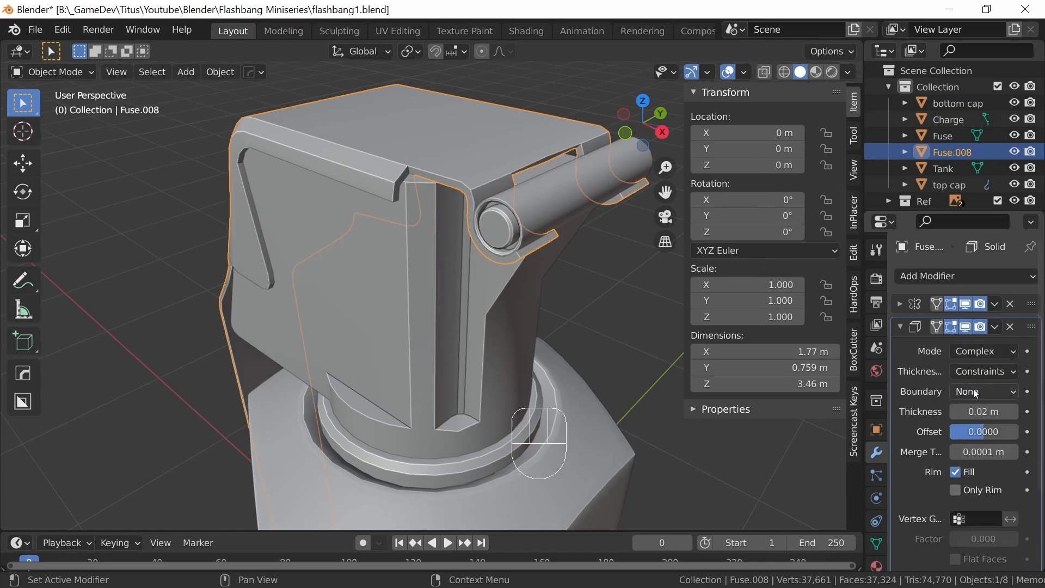
middle_drag(557, 410, 495, 335)
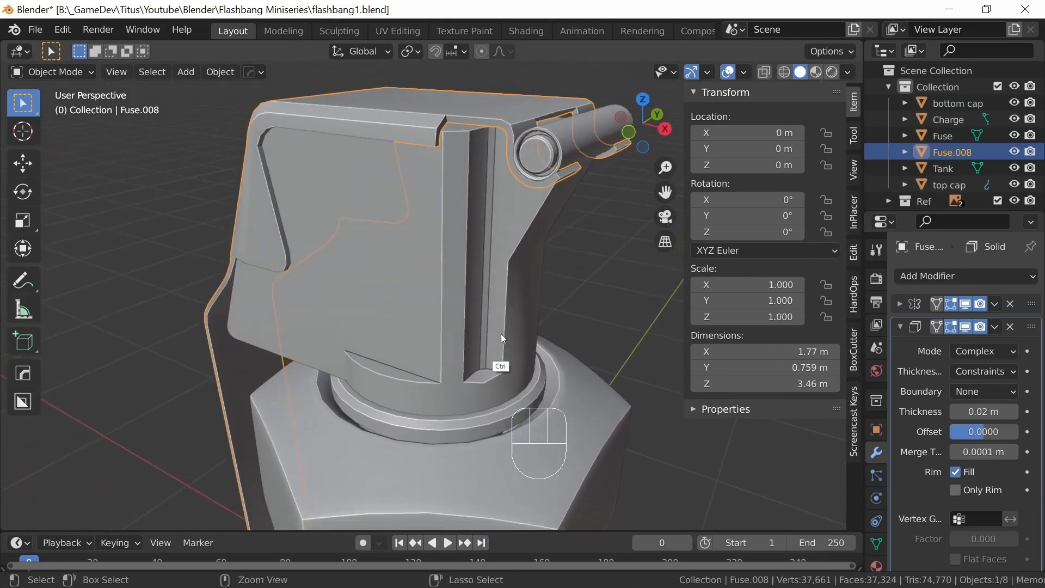
scroll(494, 348, down, 3)
middle_drag(494, 378, 754, 315)
shift+middle_drag(554, 387, 544, 350)
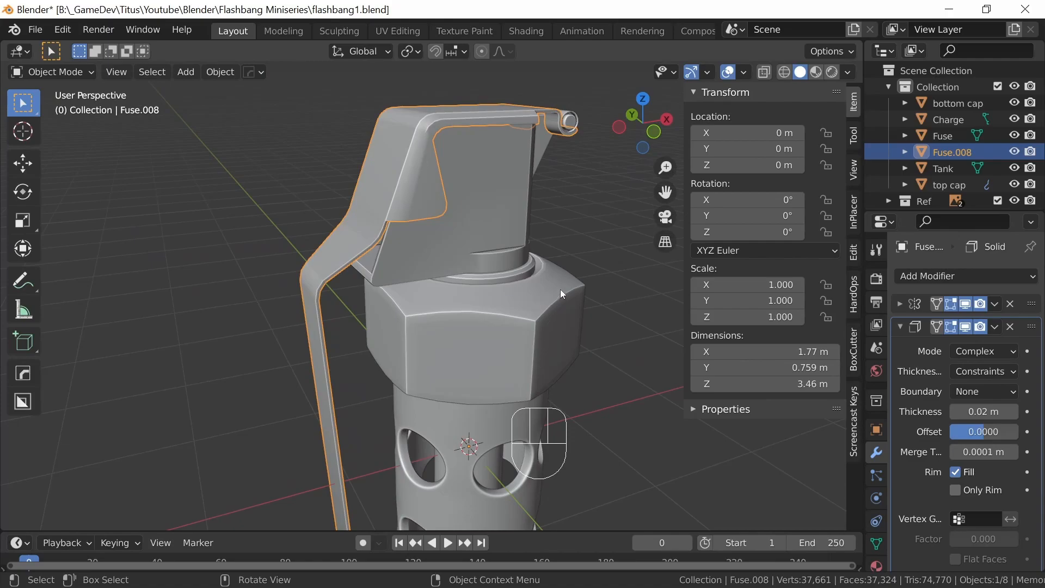
key(KP_1)
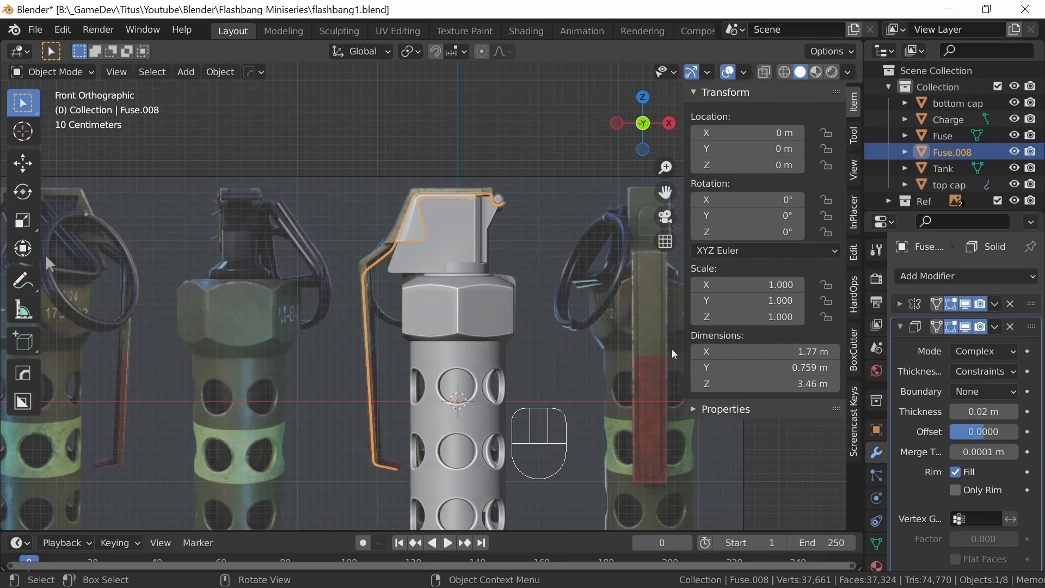
key(n)
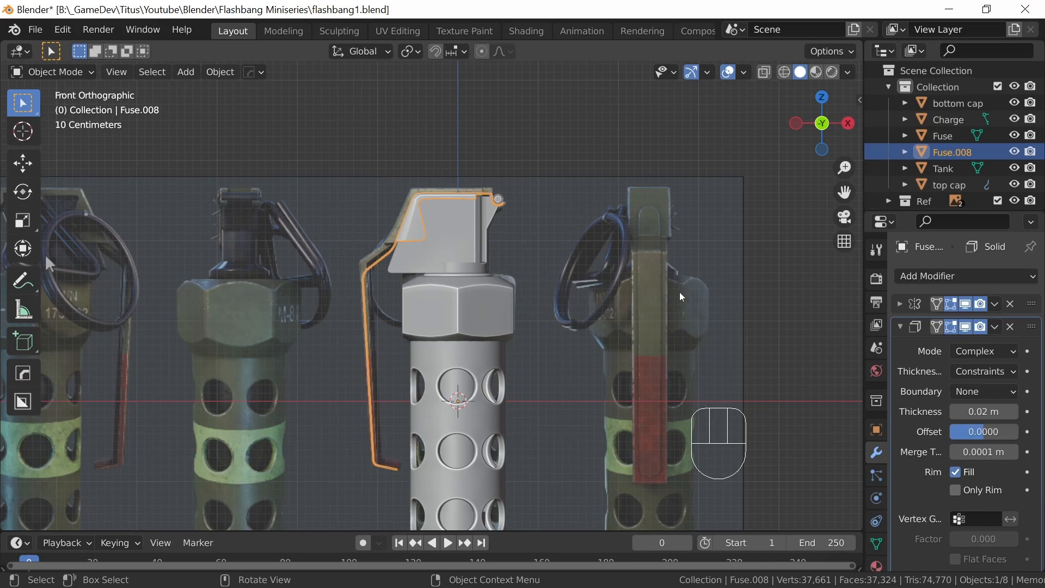
Apply the lever's Mirror modifier and its Solidify modifier.
click(901, 327)
middle_drag(508, 341, 492, 358)
click(996, 304)
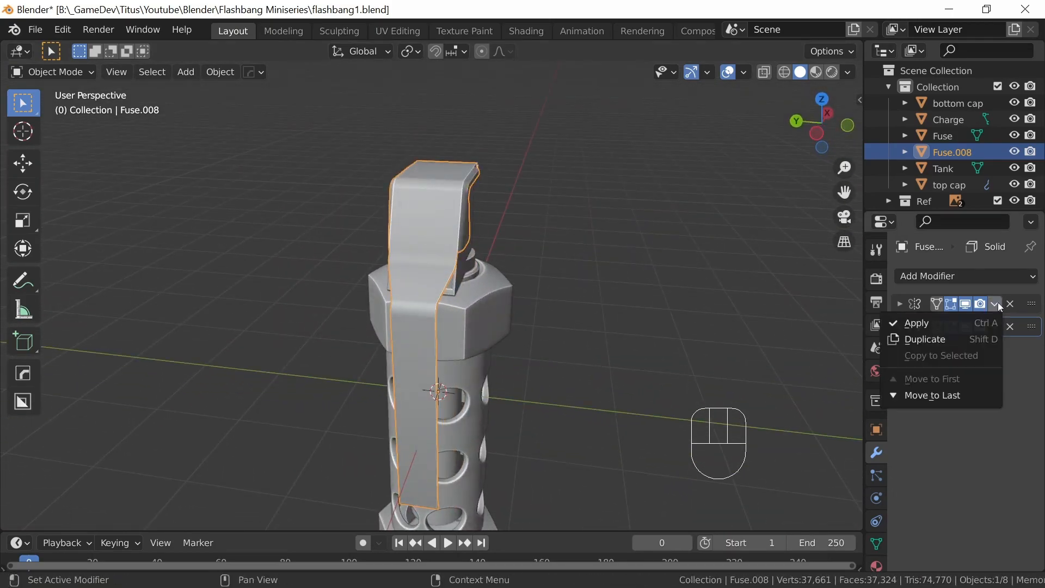
click(958, 324)
click(996, 305)
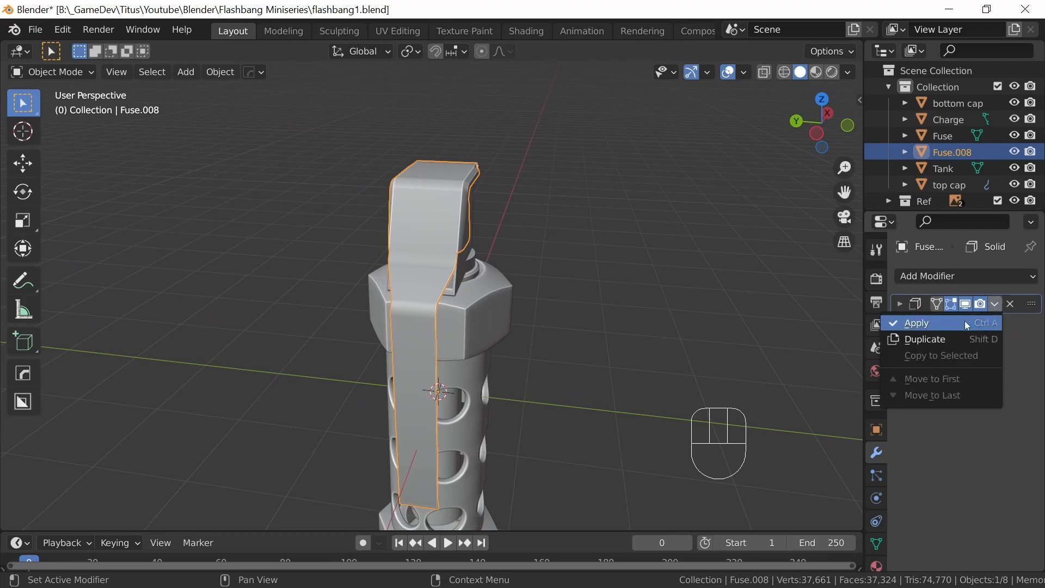
click(967, 324)
Examine the lever's thickened mesh, isolate the lever in local view, and show it with X-ray from the right side.
middle_drag(606, 322, 469, 351)
key(Tab)
scroll(446, 278, up, 5)
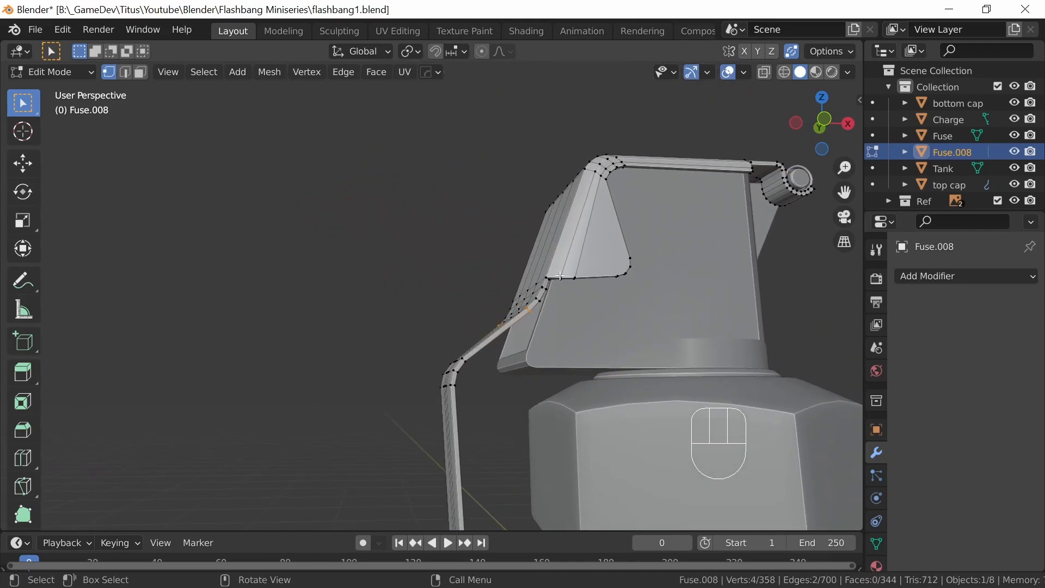
middle_drag(664, 333, 664, 367)
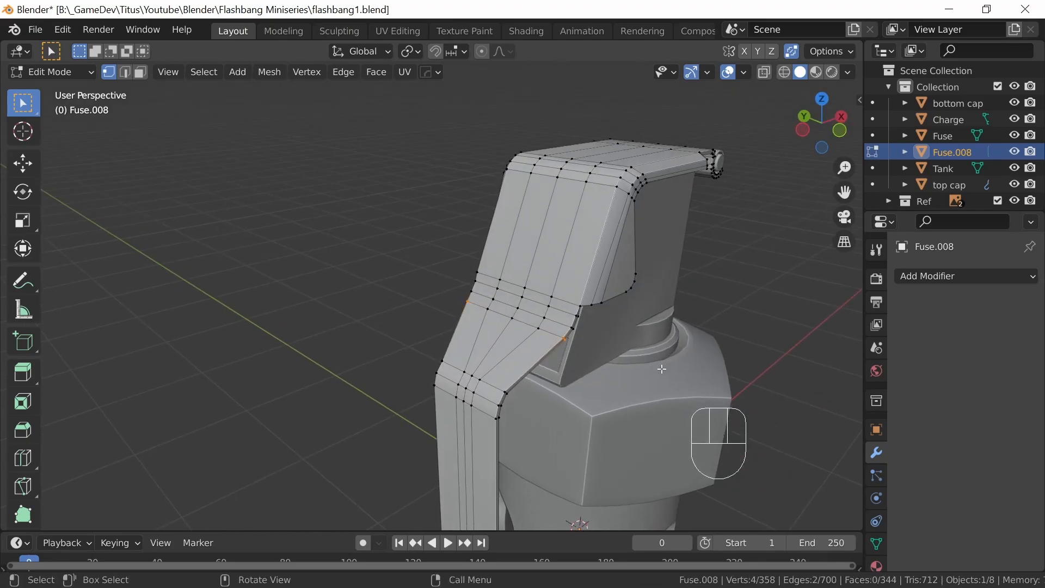
key(Tab)
key(KP_Divide)
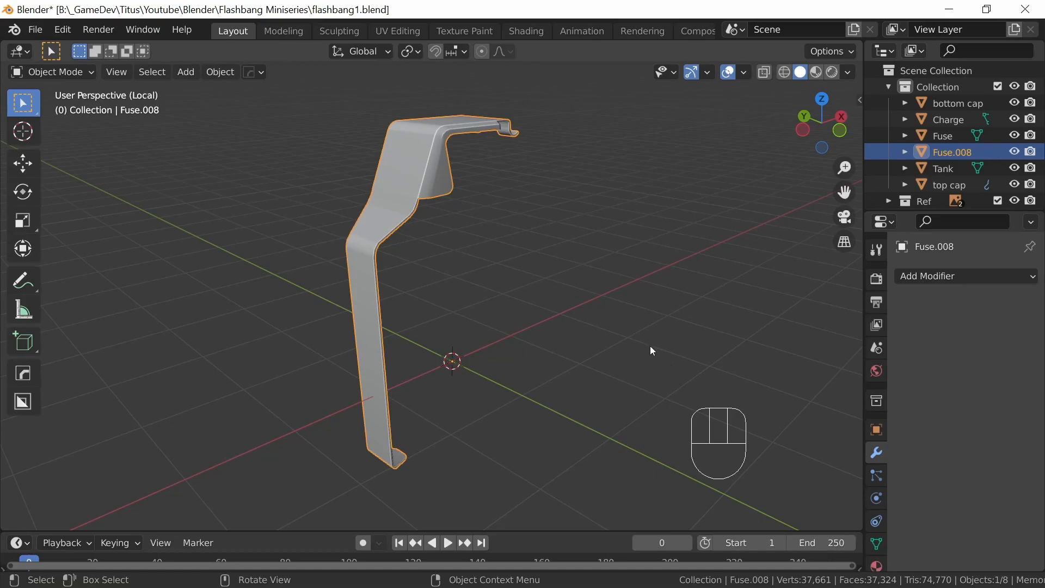
key(KP_1)
key(KP_3)
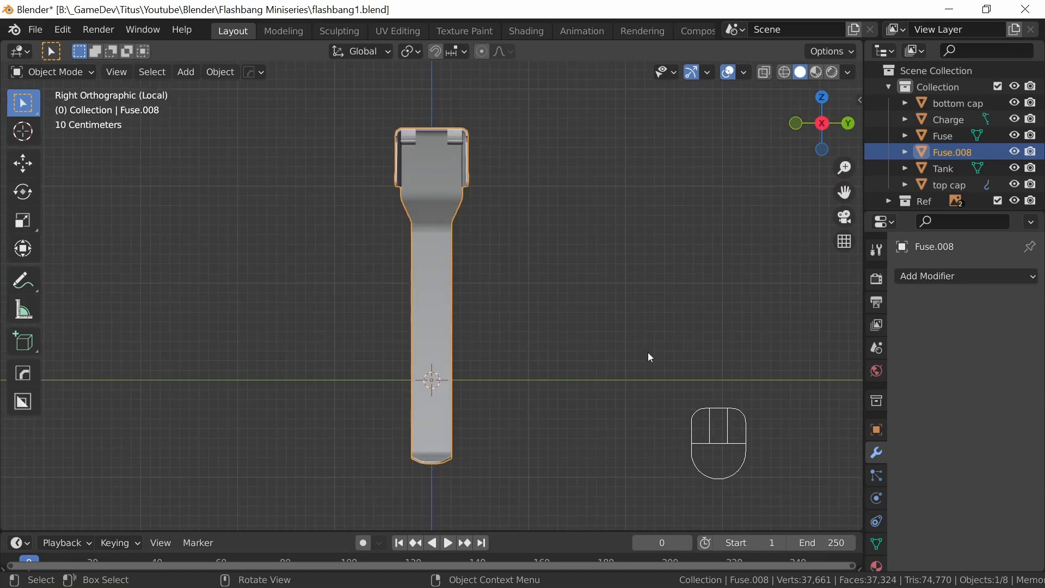
key(alt+z)
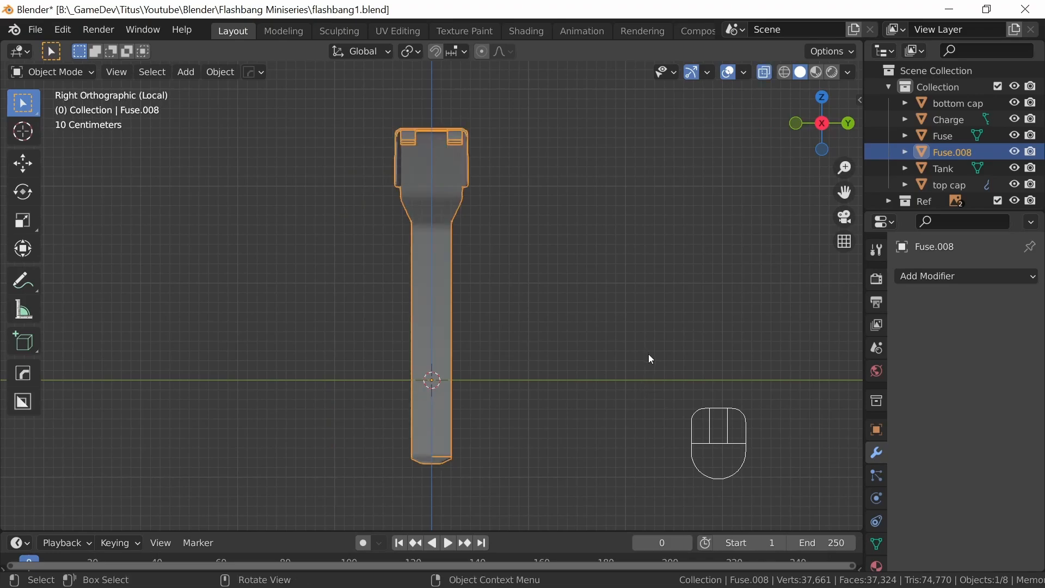
Delete all faces of the lever's negative-Y half, from hook to foot, including the narrow strip's faces beside the centre line.
key(Tab)
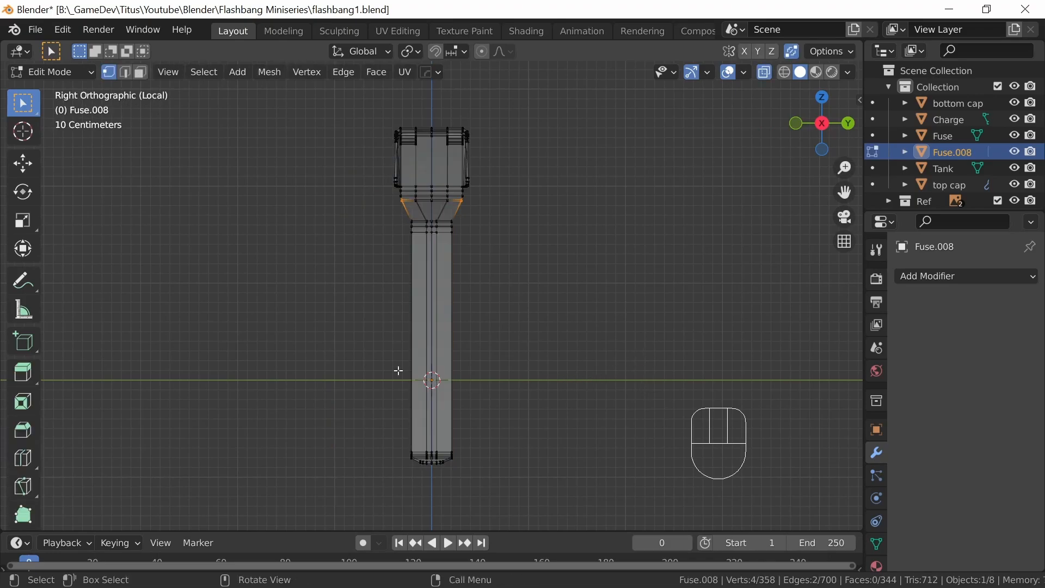
click(145, 74)
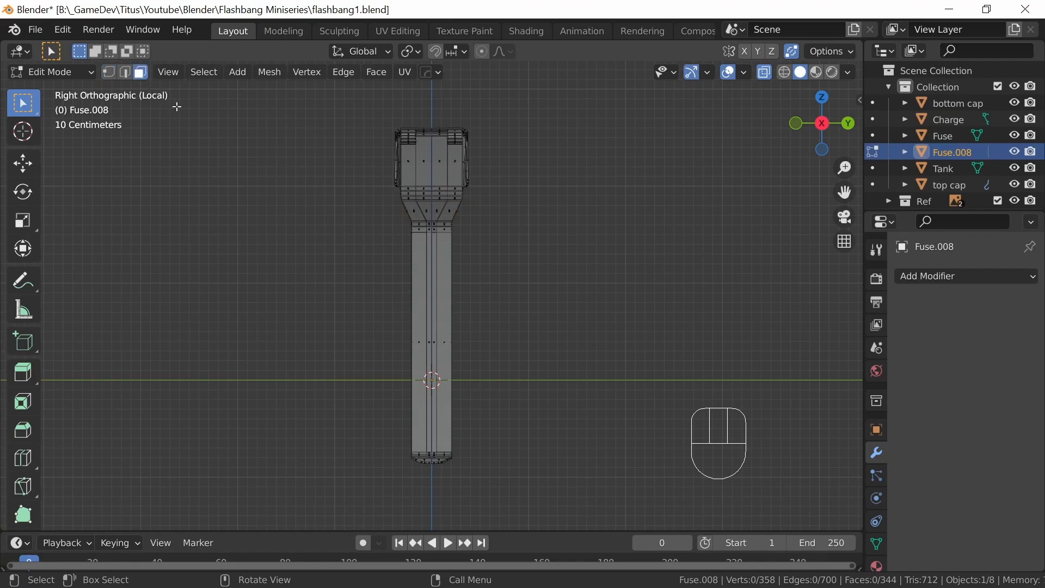
ctrl+middle_drag(463, 478, 485, 371)
shift+middle_drag(508, 405, 504, 158)
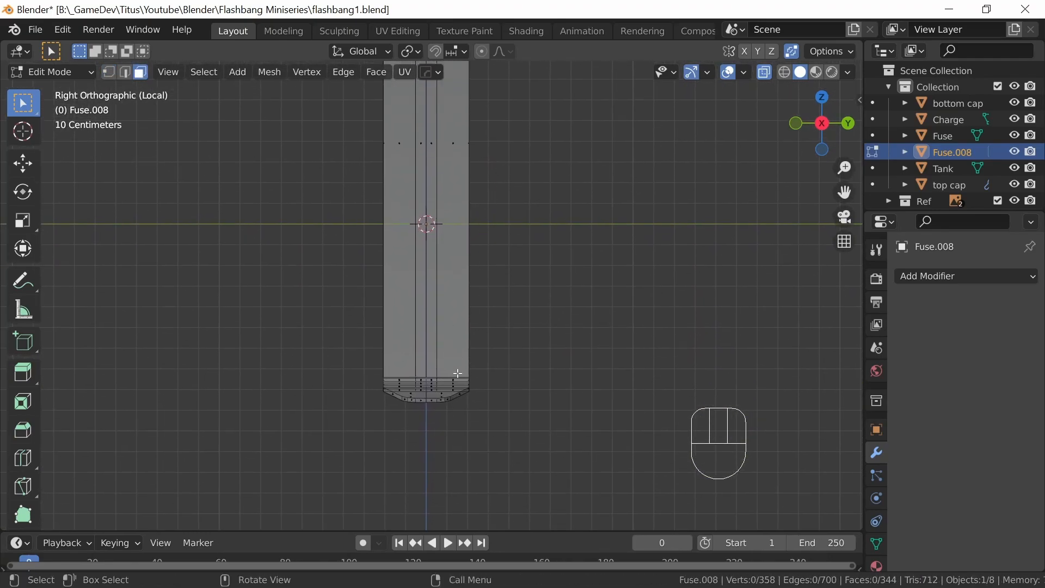
ctrl+middle_drag(458, 432, 469, 347)
shift+middle_drag(490, 442, 515, 213)
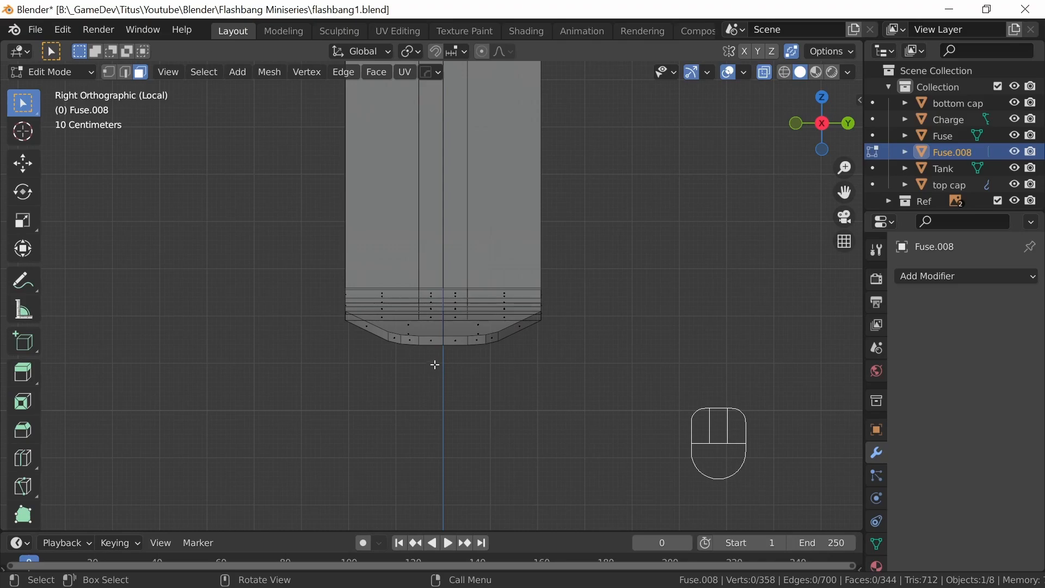
drag(436, 373, 347, 164)
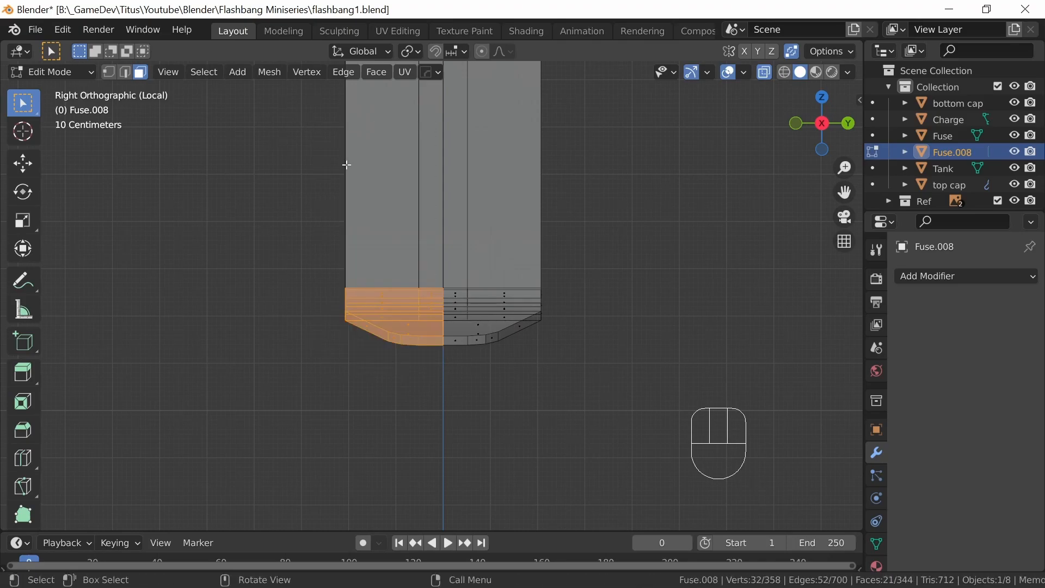
scroll(532, 296, down, 3)
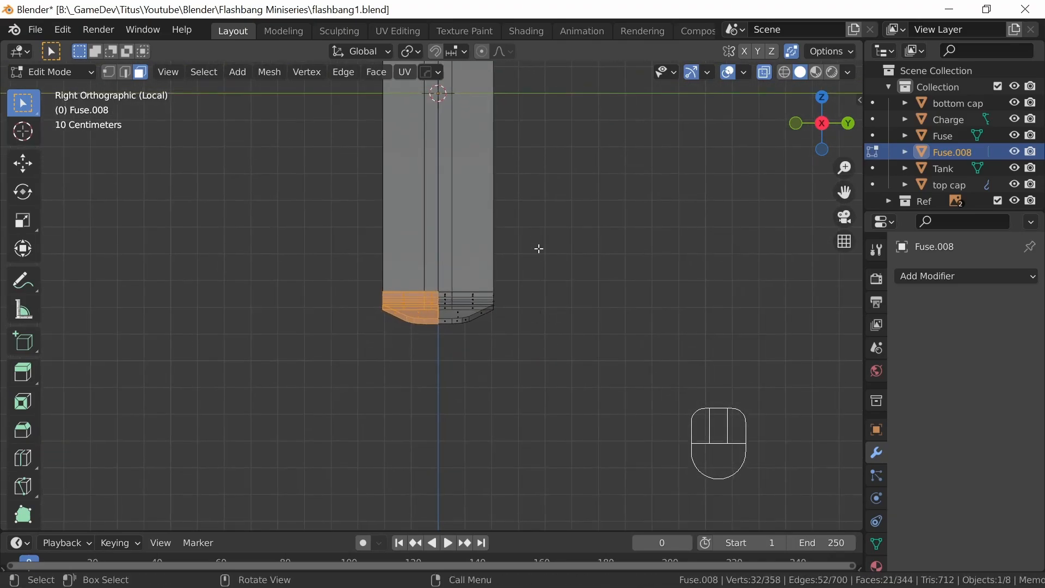
shift+scroll(532, 306, up, 5)
shift+scroll(509, 294, up, 2)
scroll(514, 326, down, 5)
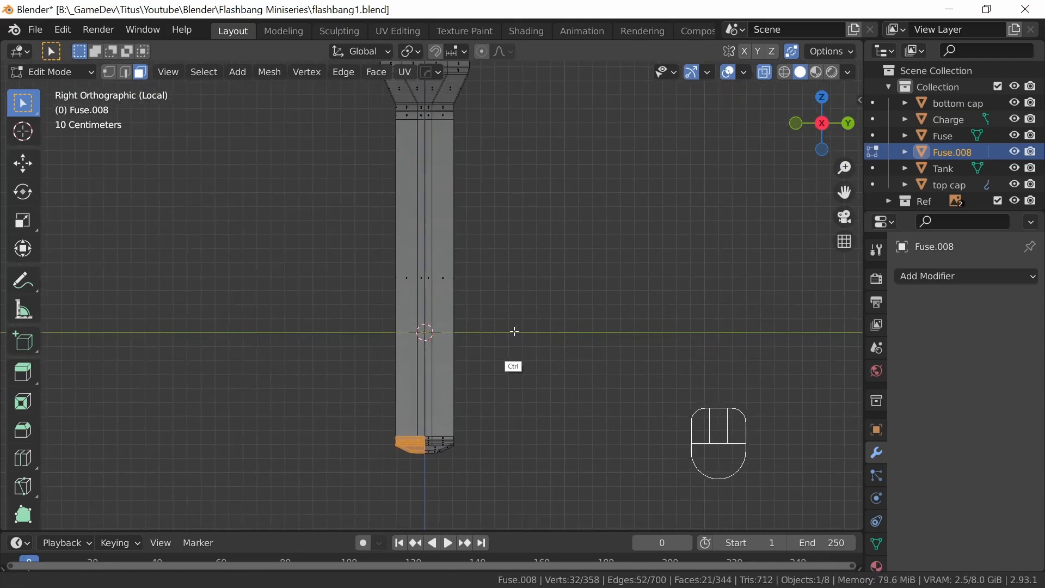
shift+scroll(508, 243, up, 3)
scroll(511, 310, down, 1)
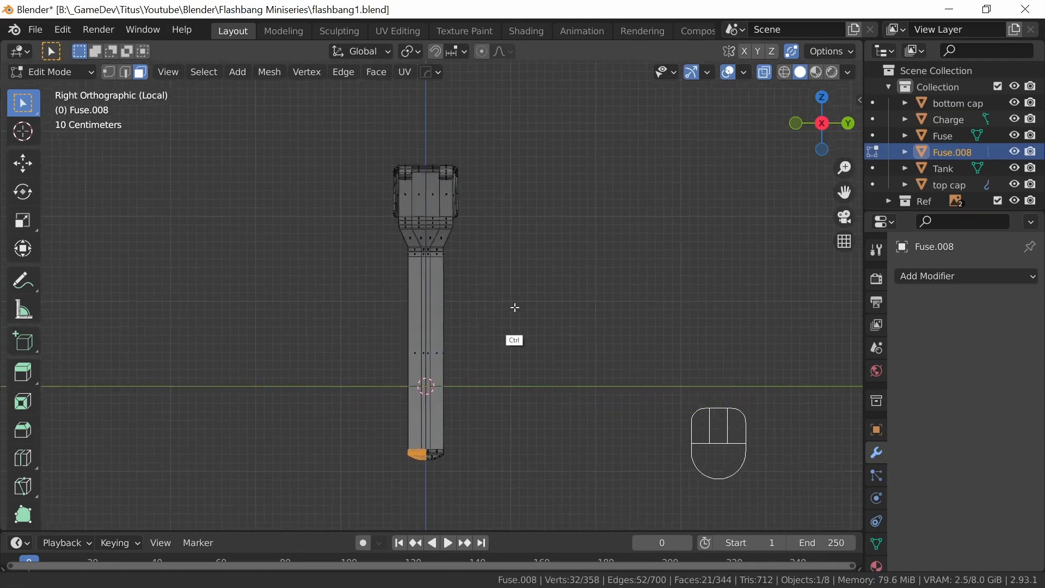
drag(298, 112, 425, 449)
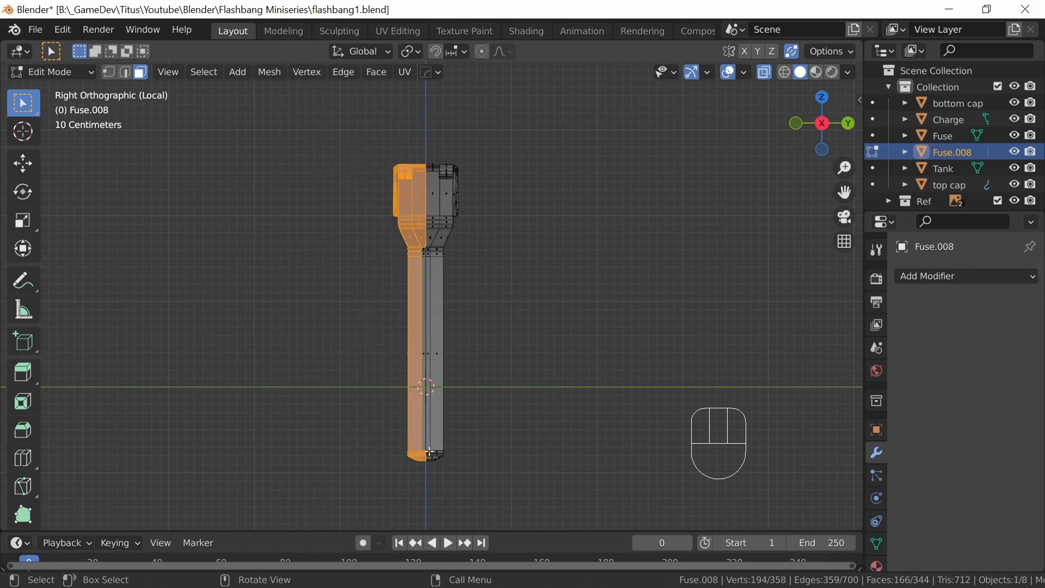
ctrl+middle_drag(506, 387, 472, 264)
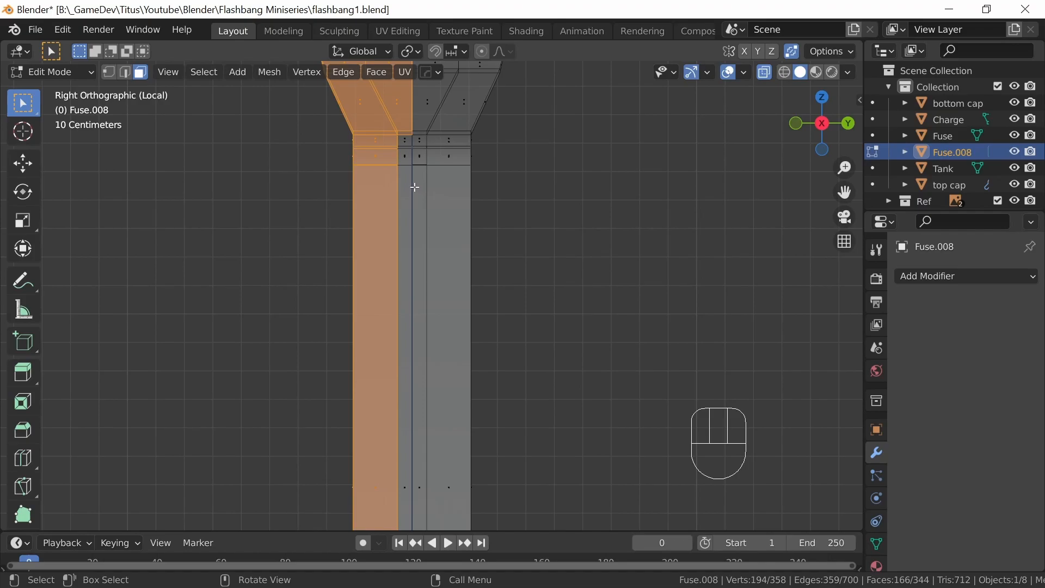
drag(379, 121, 395, 162)
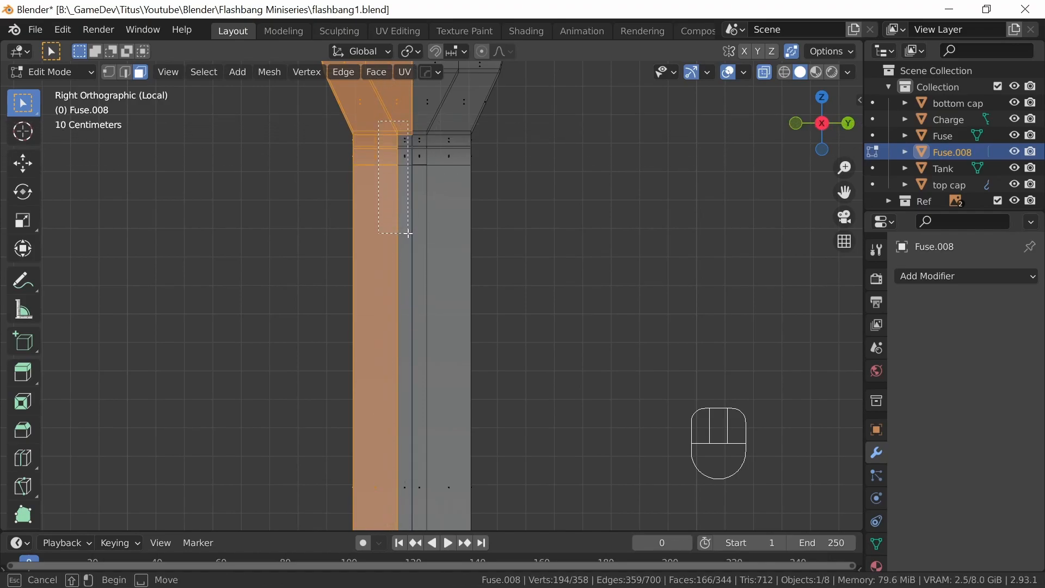
drag(409, 233, 412, 237)
shift+middle_drag(494, 359, 498, 145)
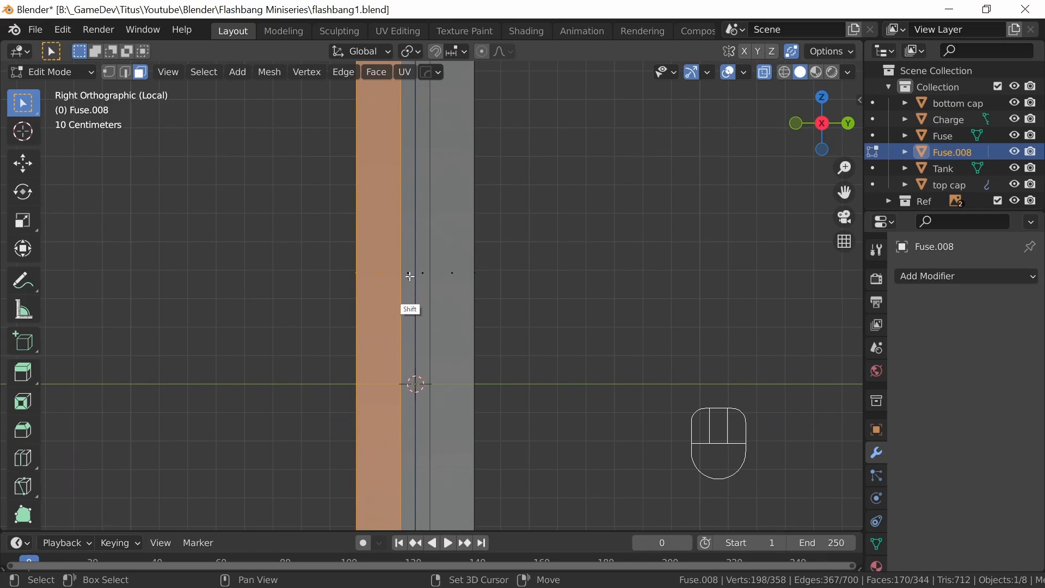
middle_drag(483, 275, 552, 313)
shift+click(377, 324)
middle_drag(550, 269, 453, 259)
key(alt+z)
key(x)
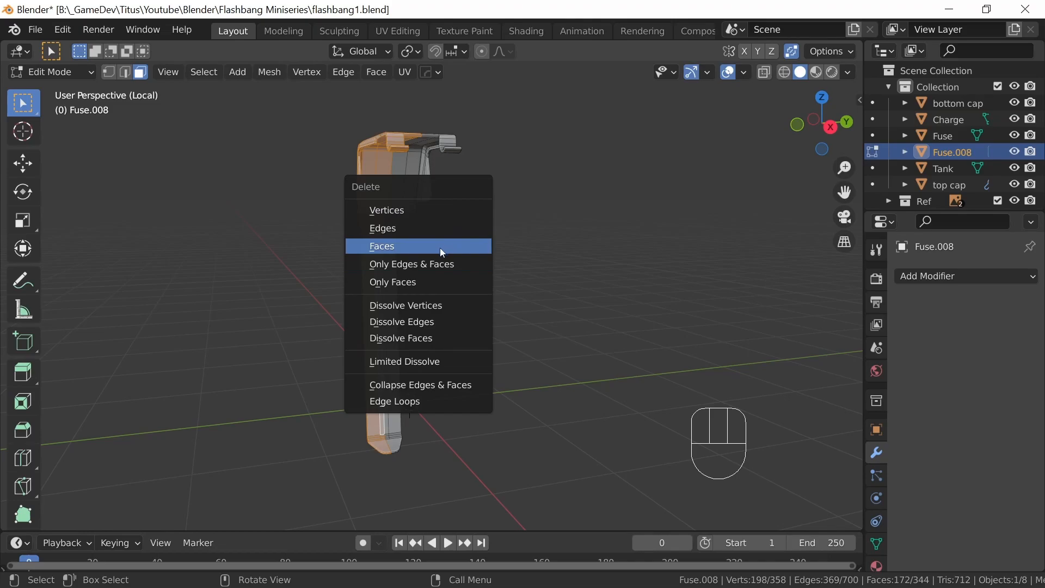
click(440, 247)
middle_drag(516, 280, 664, 294)
key(Tab)
Add a Mirror modifier to the remaining half of the lever, mirroring across the Y axis only.
middle_drag(466, 301, 658, 293)
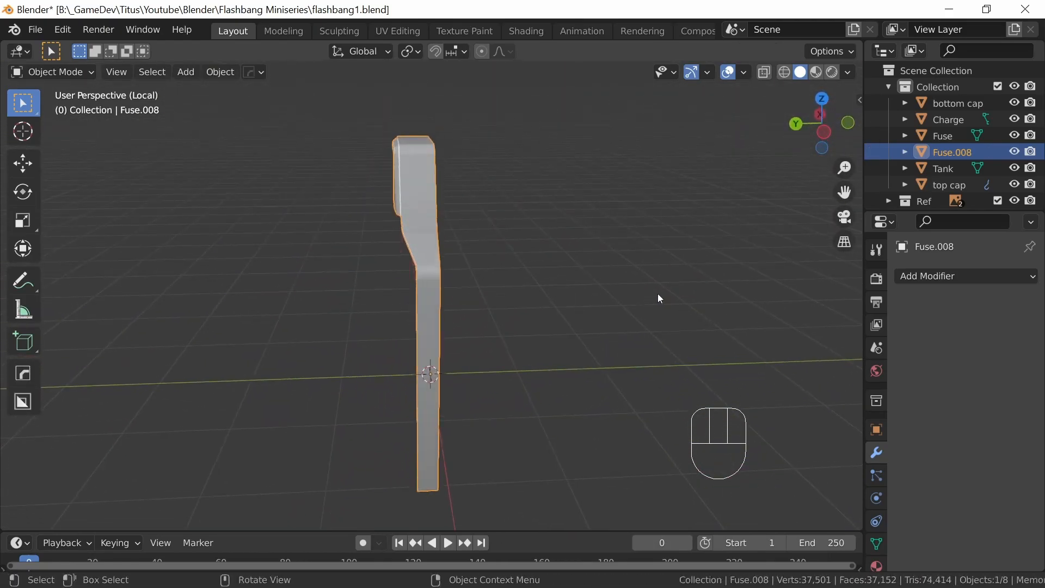
click(959, 279)
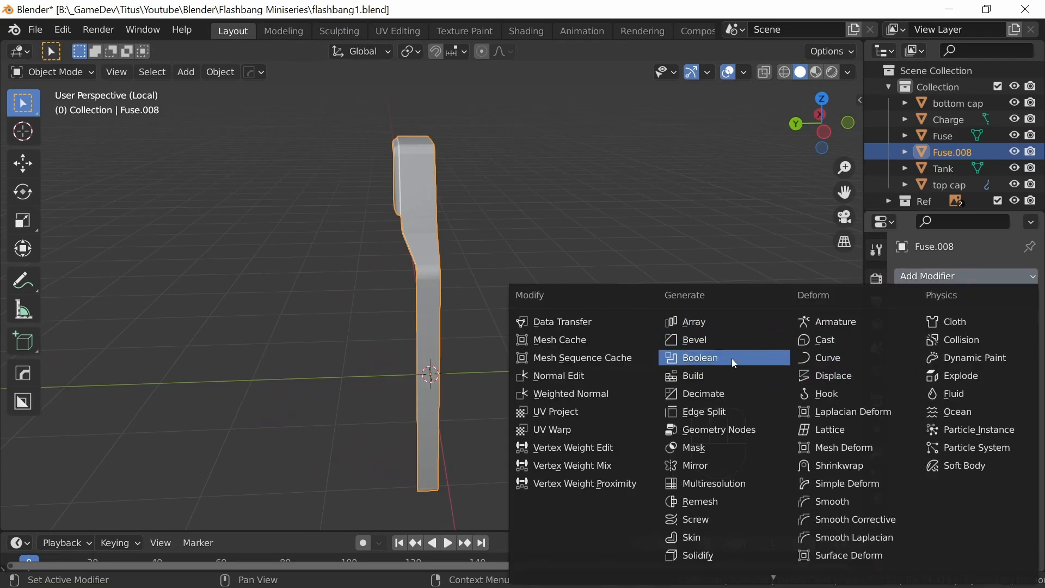
click(716, 466)
click(983, 327)
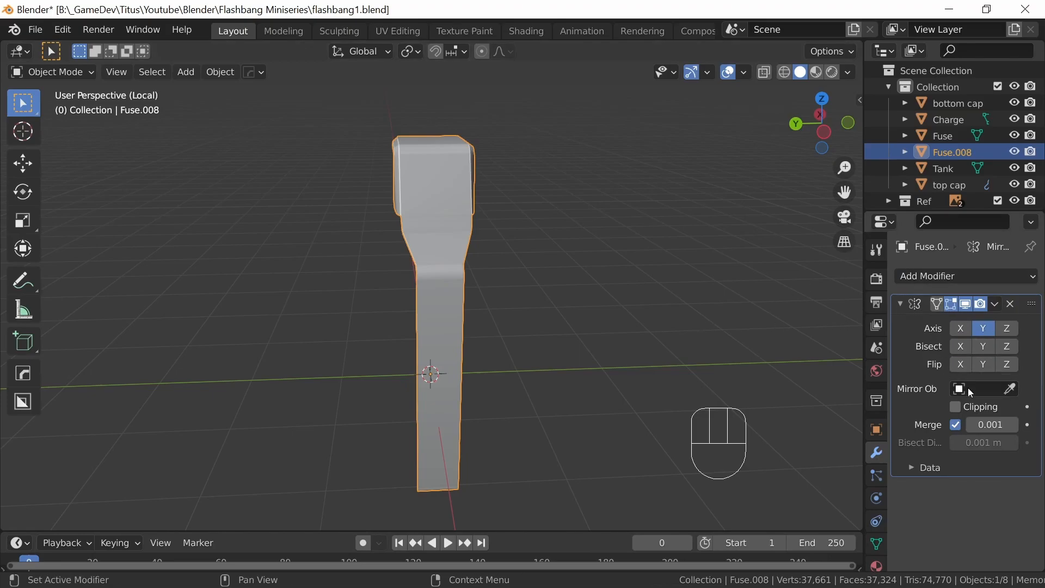
click(902, 304)
Edge-slide the four middle vertices where the lever starts to narrow toward the centre line, with a factor of about -0.462.
middle_drag(667, 258, 527, 262)
key(Tab)
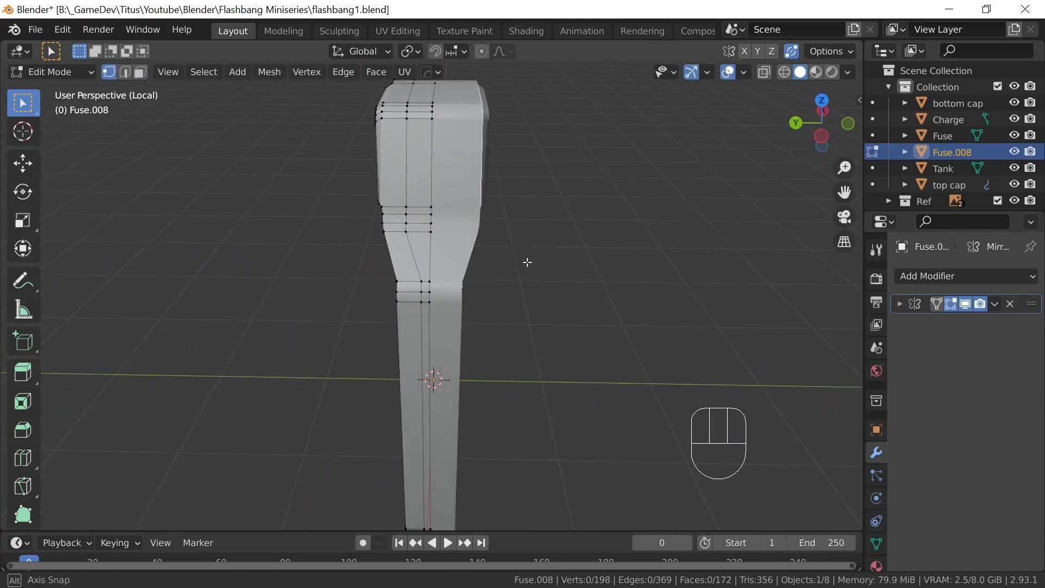
key(KP_1)
key(KP_3)
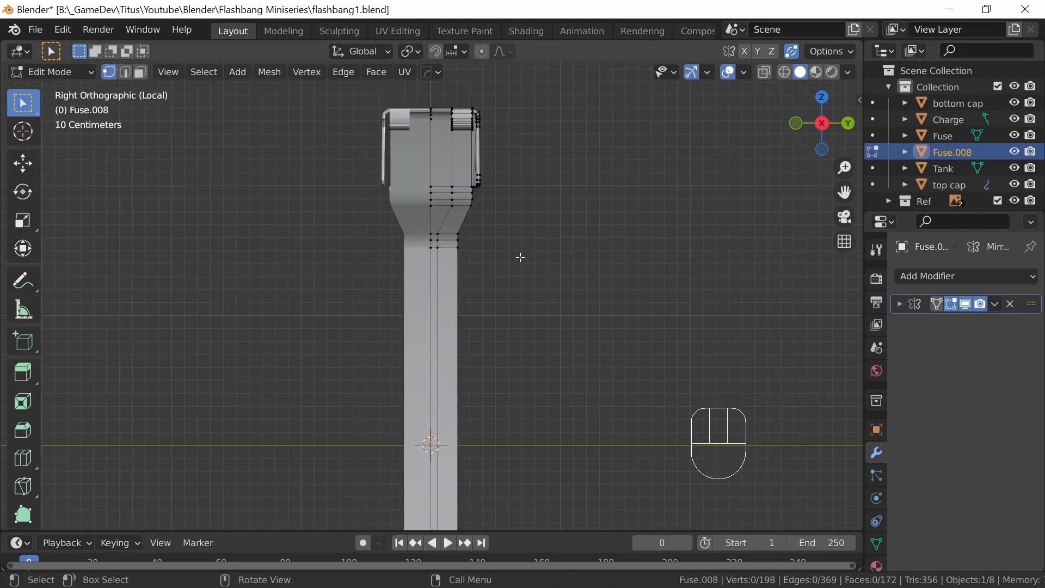
key(ctrl+KP_3)
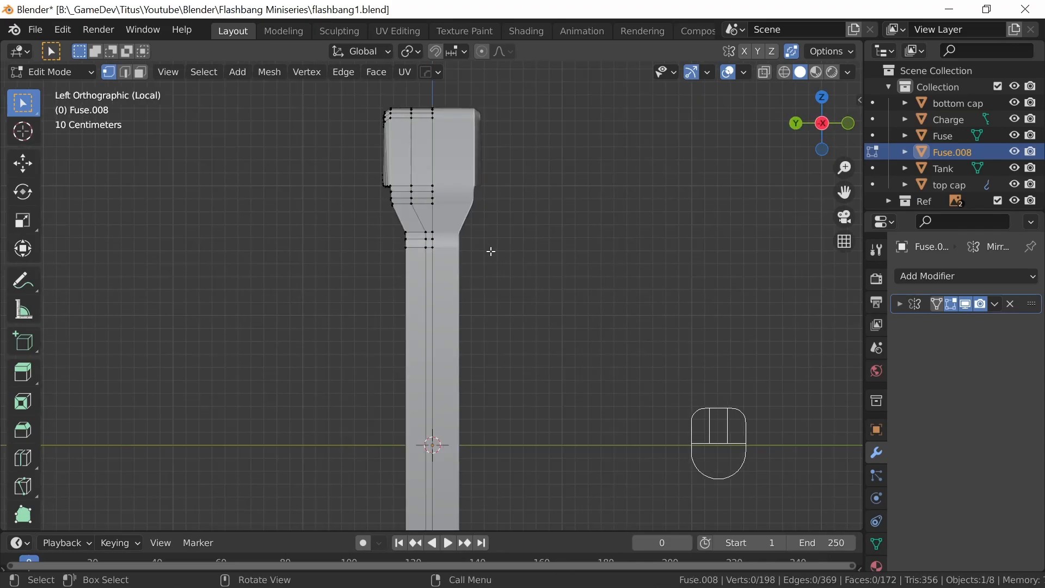
ctrl+middle_drag(489, 231, 511, 321)
shift+middle_drag(541, 378, 524, 169)
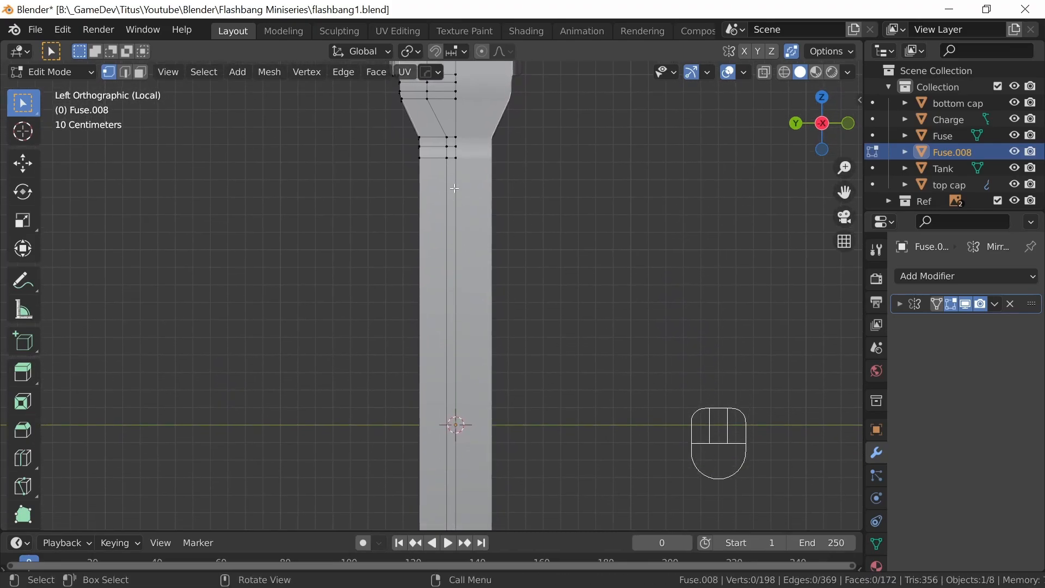
shift+middle_drag(516, 207, 469, 408)
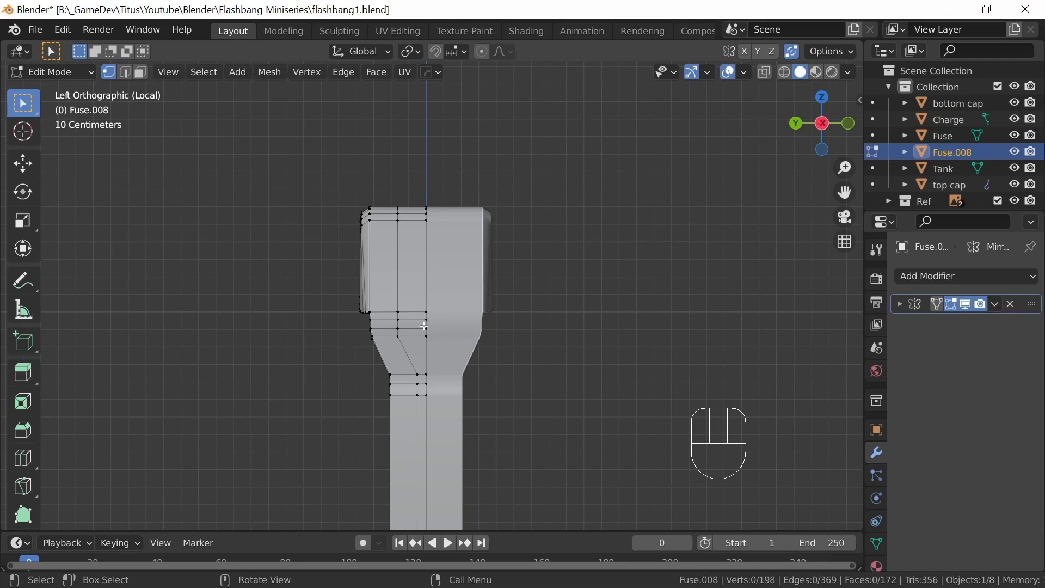
ctrl+middle_drag(431, 294, 436, 255)
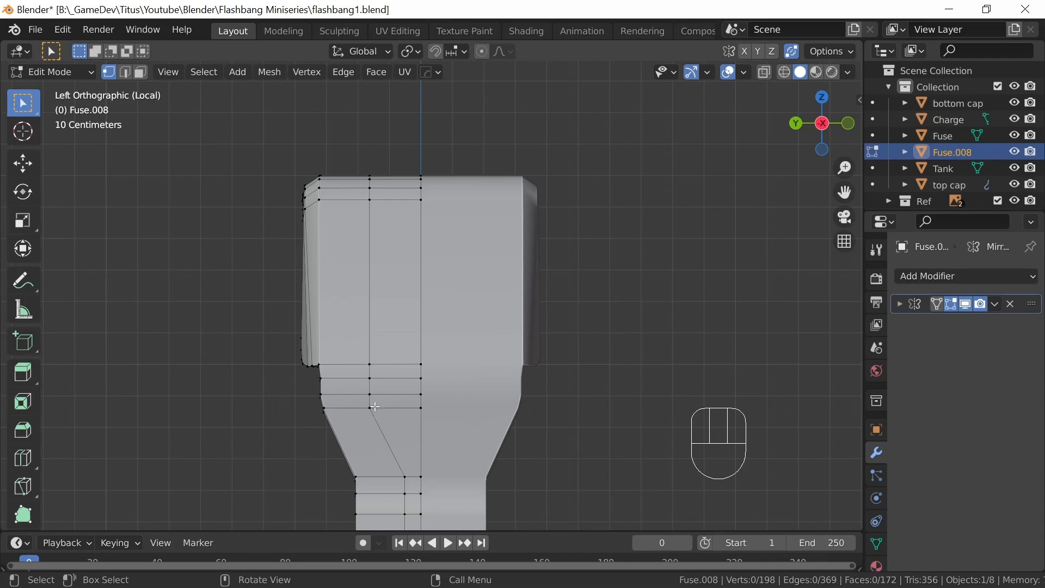
drag(364, 415, 392, 326)
key(g)
key(g)
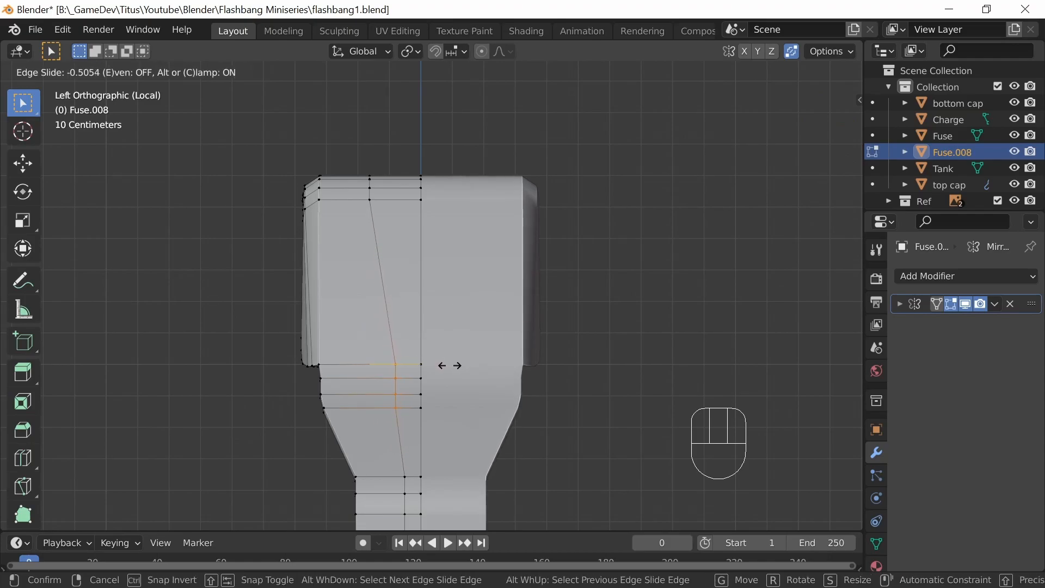
click(447, 366)
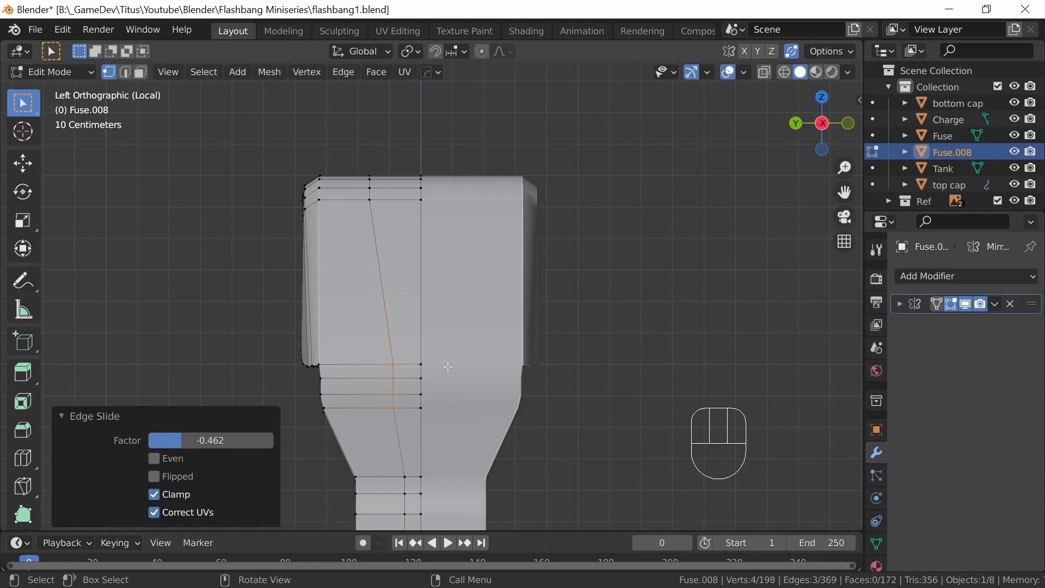
Edge-slide the same four vertices slightly back outward, with a factor of about 0.108.
key(g)
key(g)
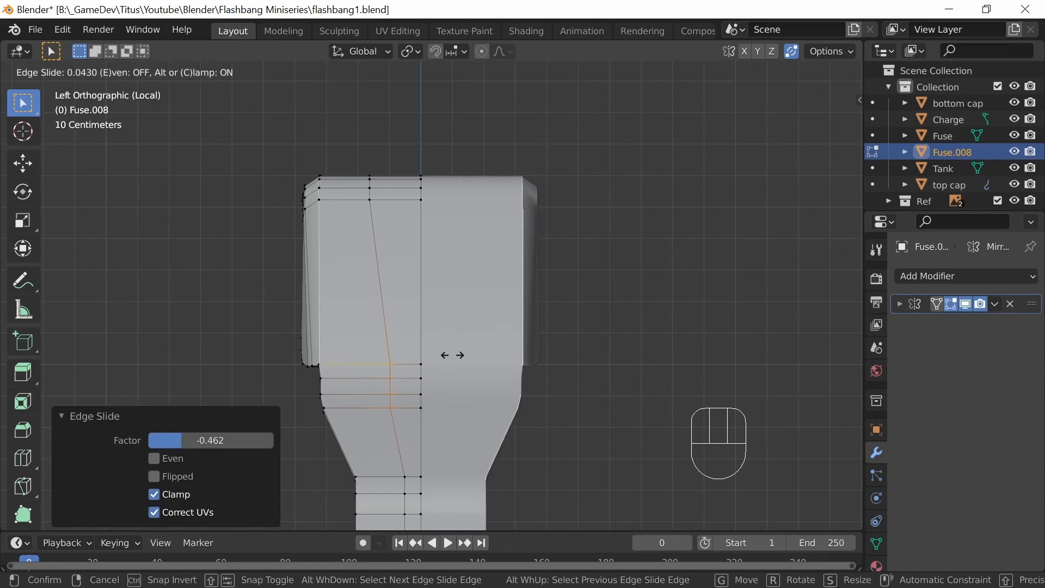
click(444, 355)
Try to vertex-slide the middle vertex of the upper bend's lowest row out to the lever's outer edge, and undo the slides.
ctrl+middle_drag(456, 242, 467, 379)
shift+middle_drag(473, 282, 509, 355)
middle_drag(534, 302, 511, 301)
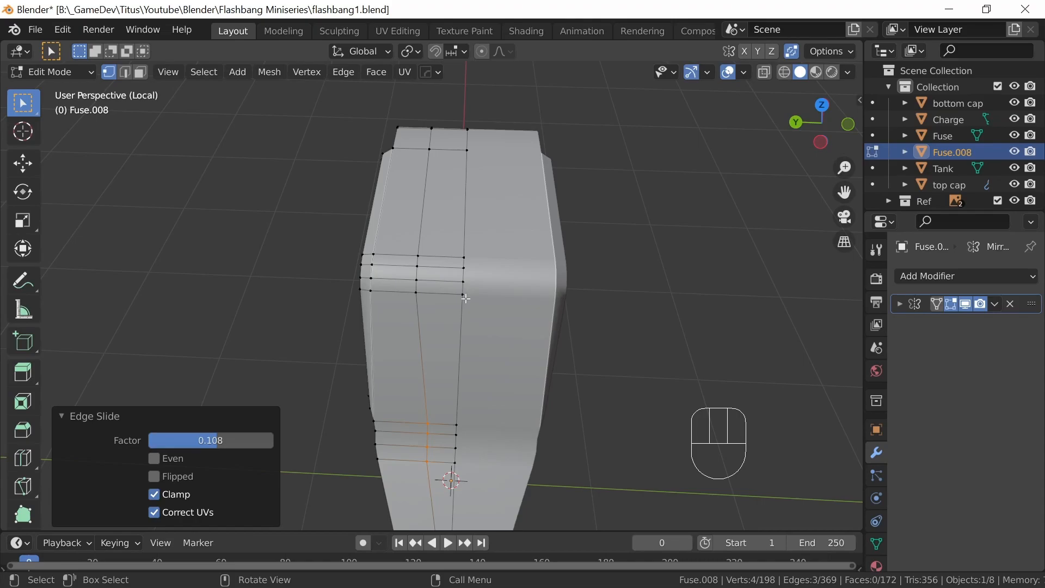
middle_drag(460, 296, 428, 299)
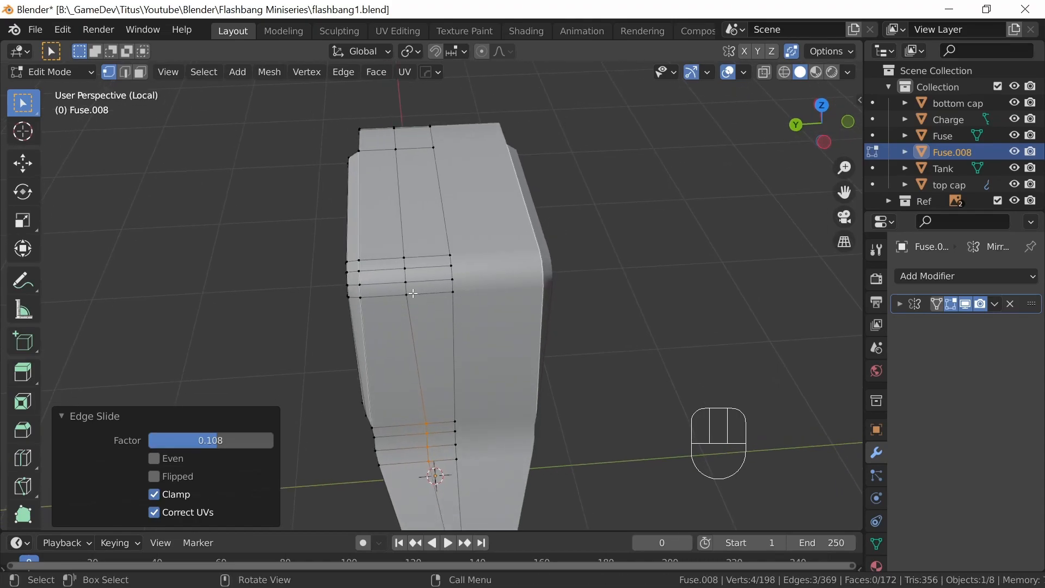
click(408, 294)
click(793, 52)
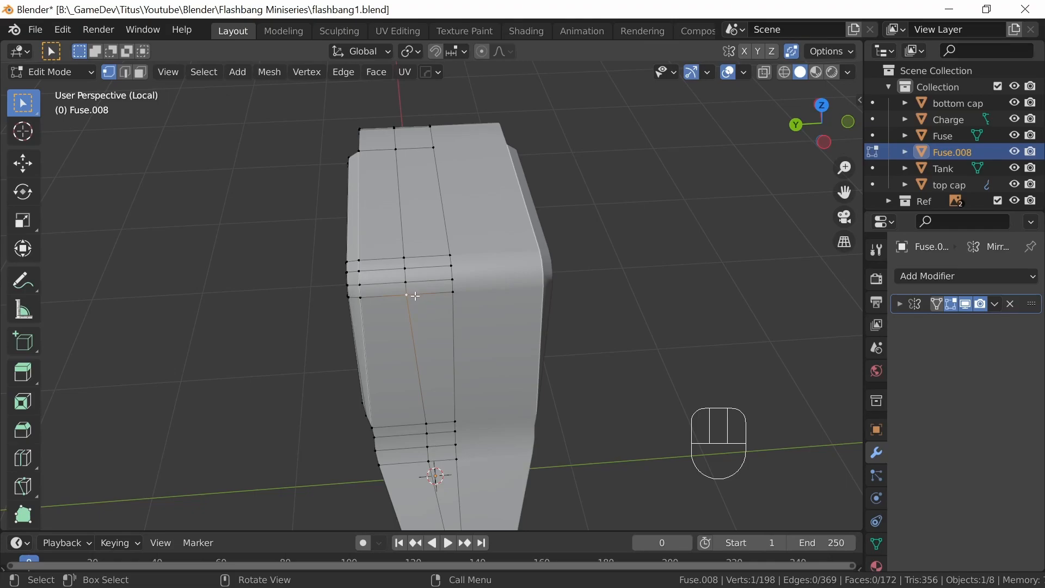
key(g)
key(g)
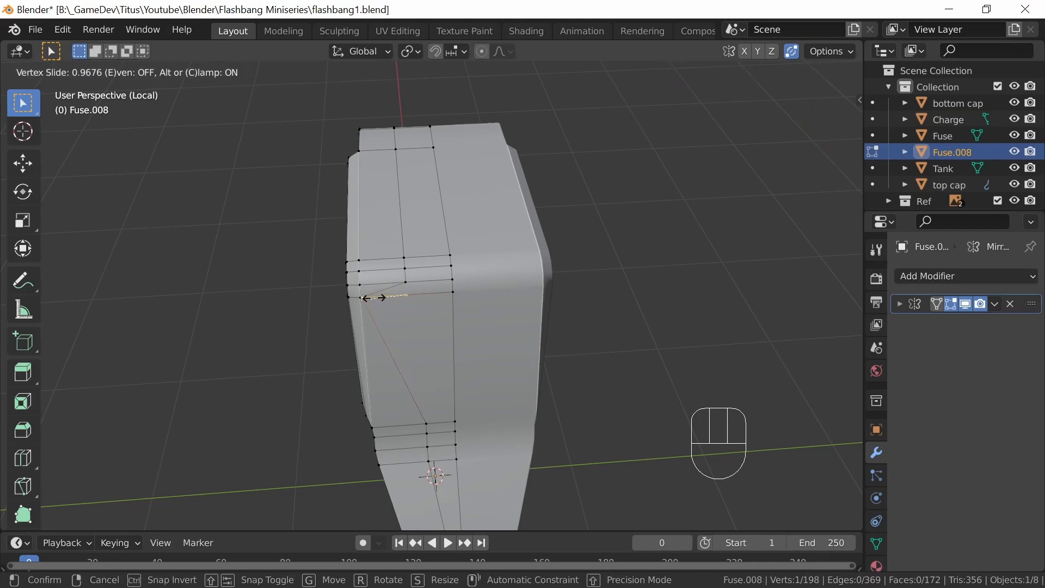
click(372, 299)
key(g)
key(g)
click(381, 300)
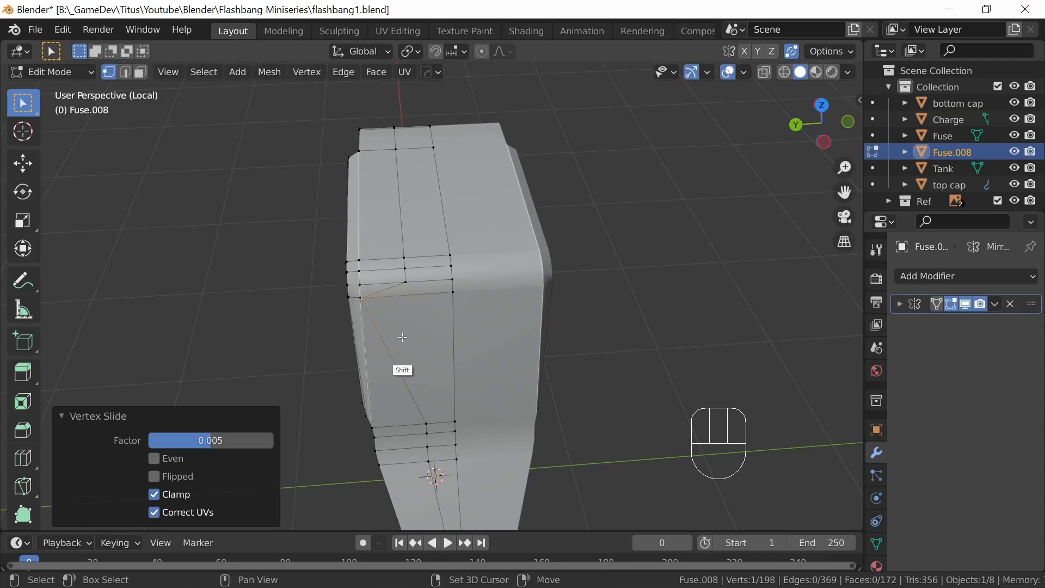
shift+middle_drag(404, 337, 471, 296)
ctrl+middle_drag(488, 335, 506, 245)
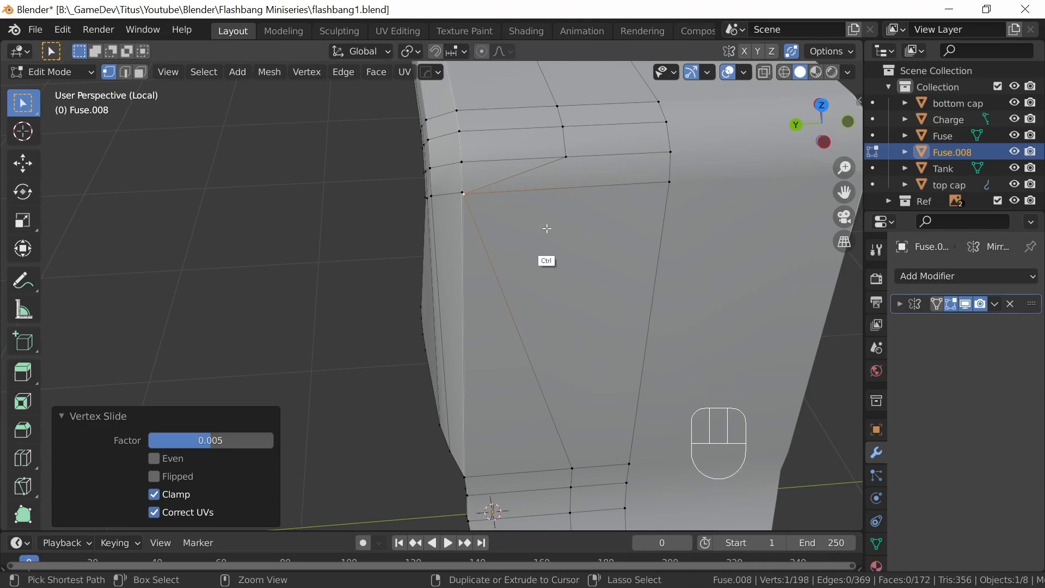
key(ctrl+z)
Vertex-slide the middle vertices of the upper bend's two lowest rows fully outward, factor 1.000, merging each with its outer-edge vertex.
click(600, 205)
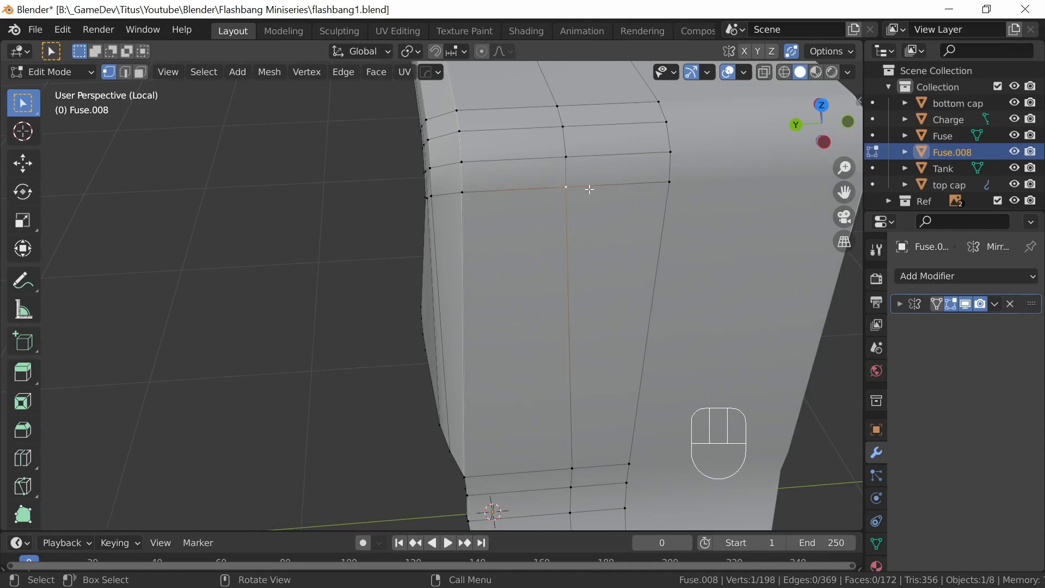
key(g)
key(g)
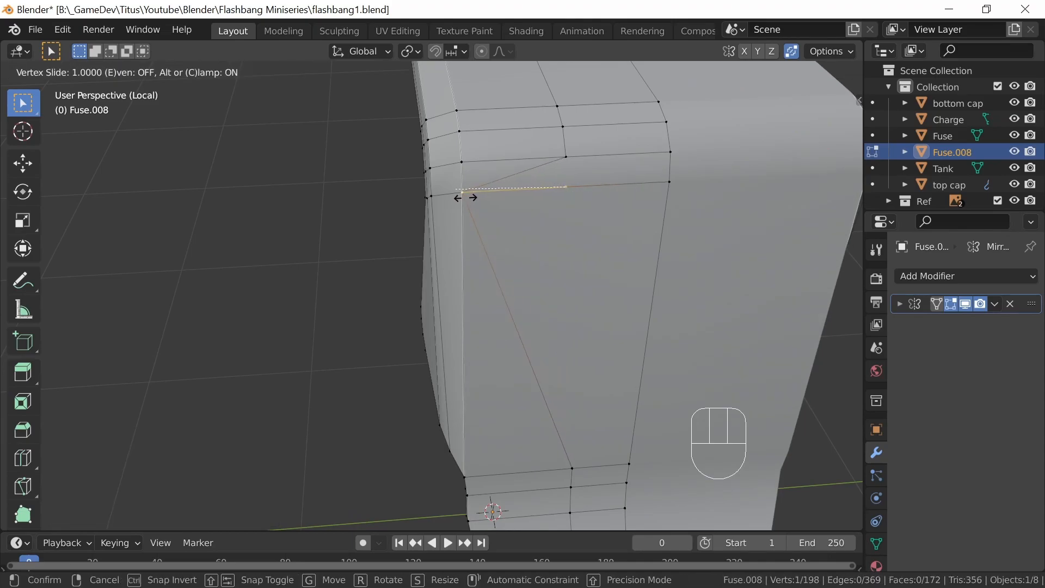
click(476, 195)
key(g)
right_click(491, 199)
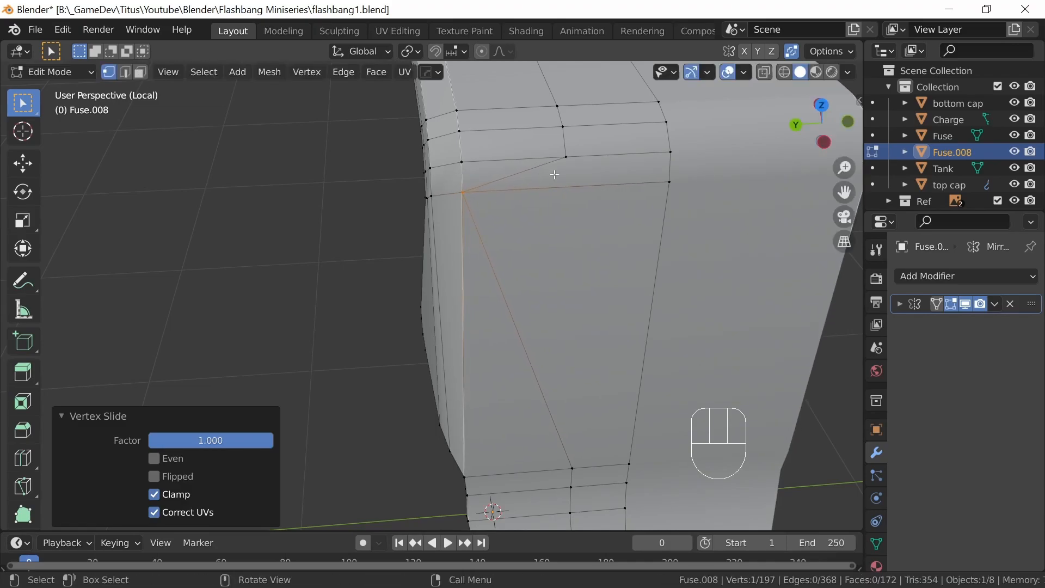
click(568, 156)
key(g)
key(g)
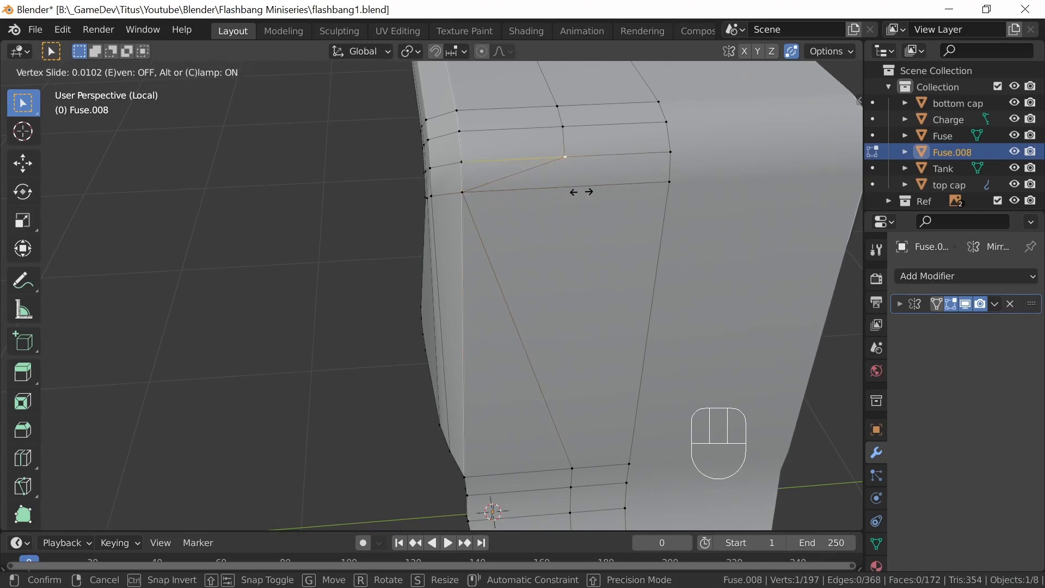
click(467, 198)
key(g)
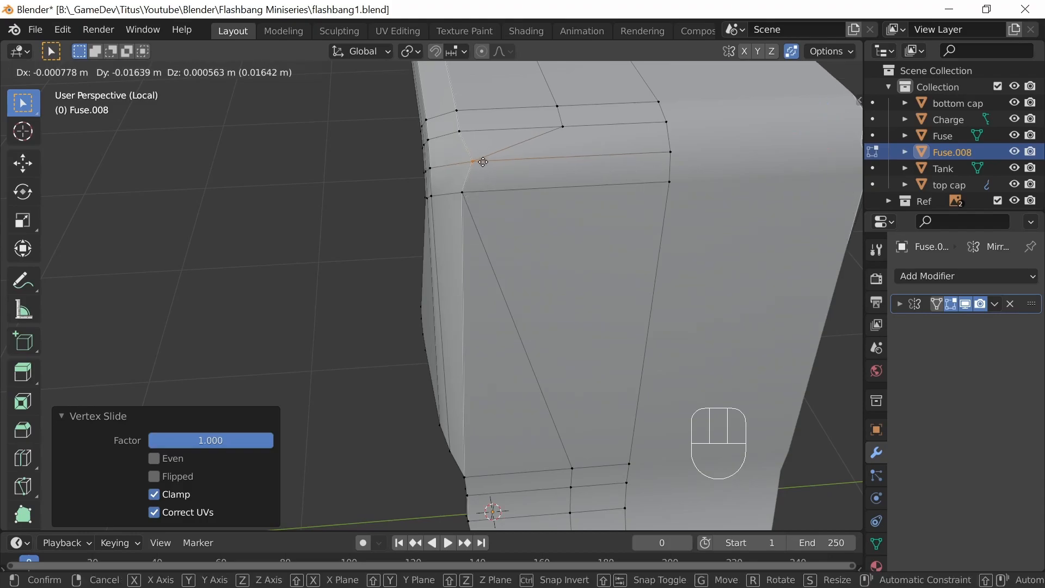
right_click(481, 168)
Vertex-slide the middle vertices of the upper bend's two highest rows fully outward, merging each with its outer-edge vertex.
click(563, 123)
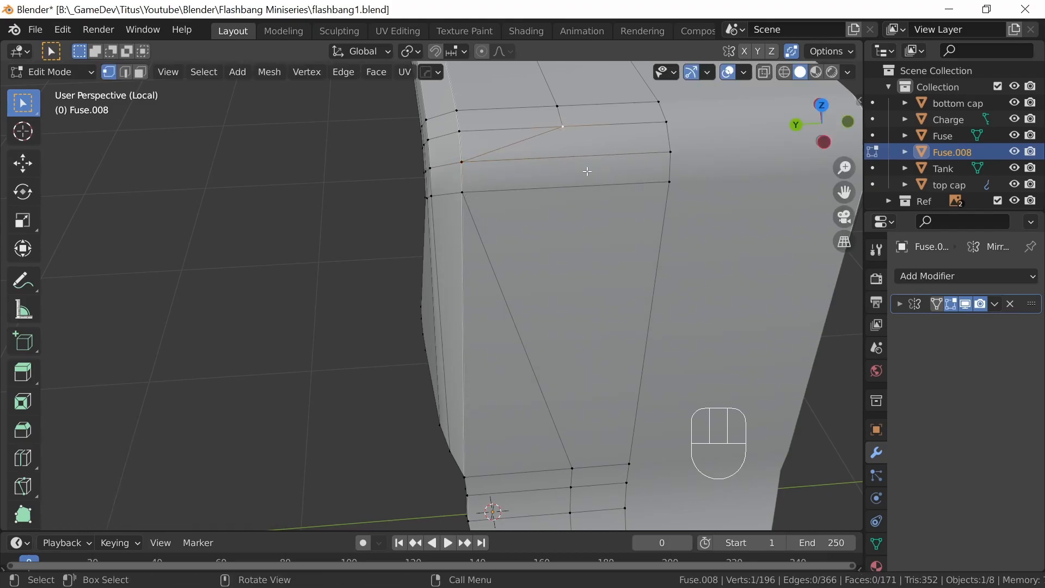
key(g)
key(g)
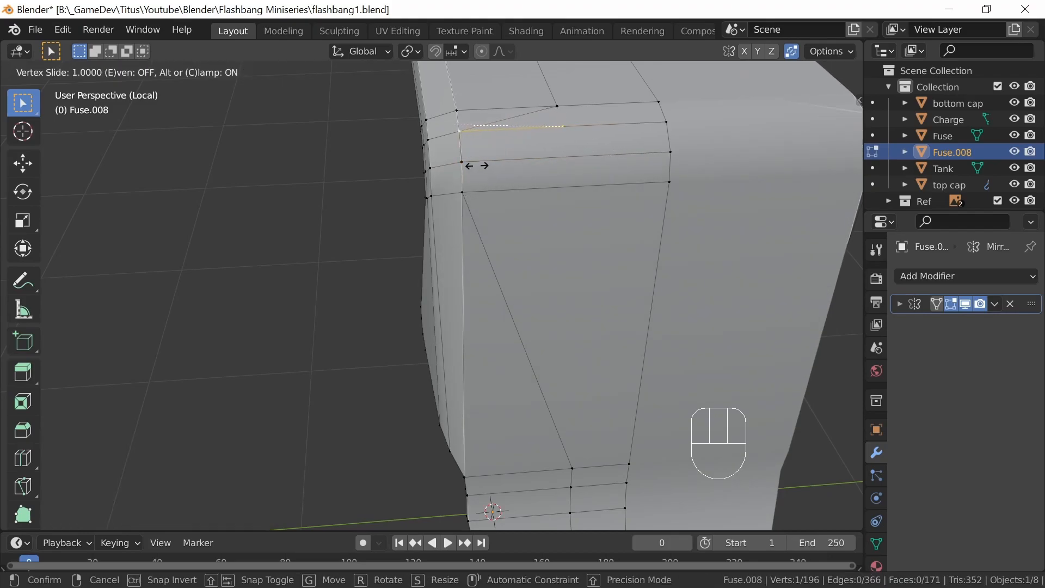
click(474, 167)
key(g)
right_click(524, 162)
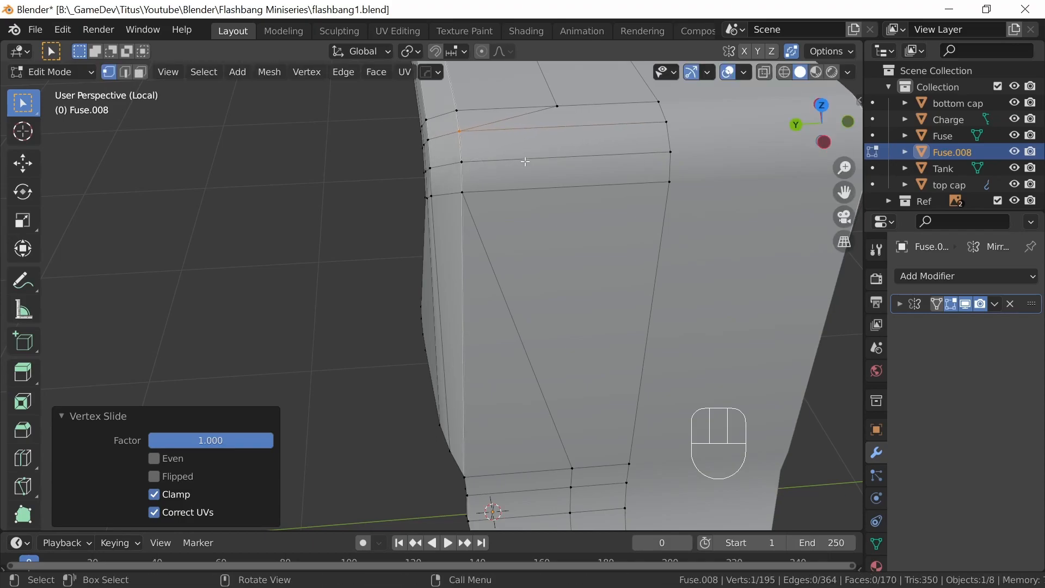
click(557, 105)
key(g)
key(g)
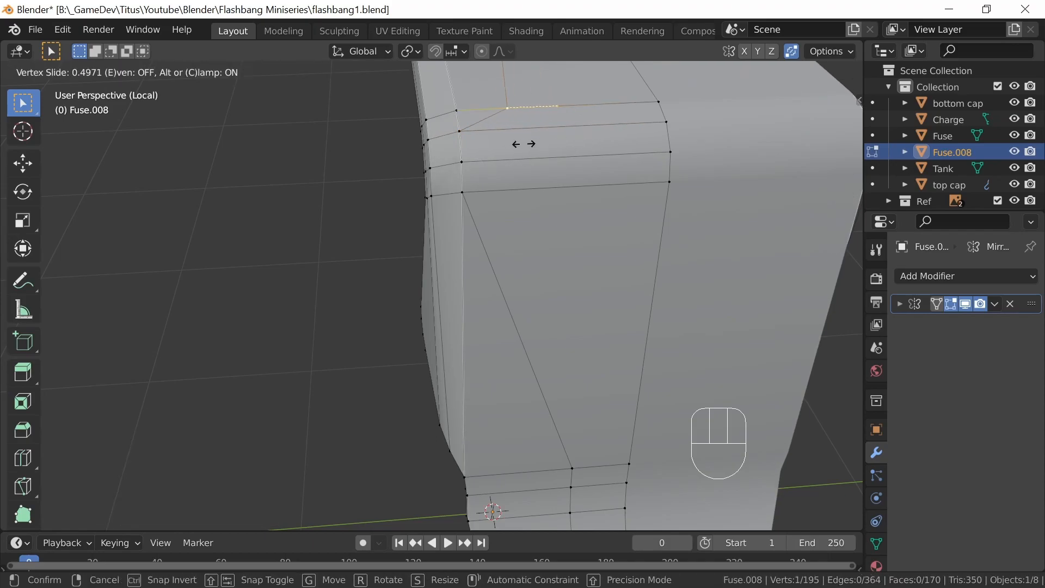
click(470, 147)
key(g)
right_click(503, 152)
Knife-cut a rounded eight-segment arch below the upper bend, from the diagonal edge over to the lever's centre line.
ctrl+middle_drag(614, 220, 575, 252)
middle_drag(601, 320, 561, 340)
mouse_move(556, 305)
middle_down()
mouse_move(570, 306)
mouse_move(563, 296)
middle_up()
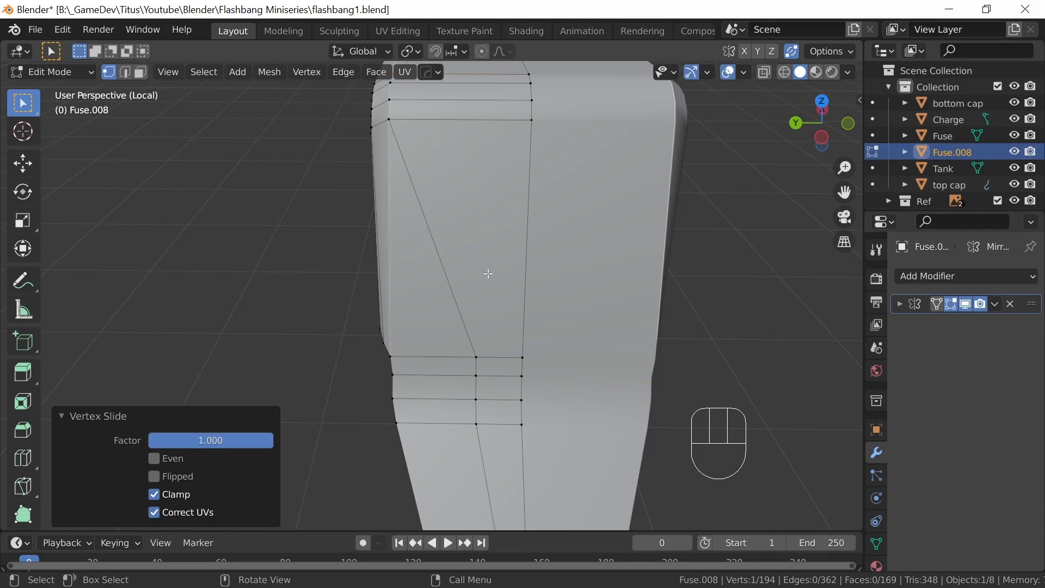
key(k)
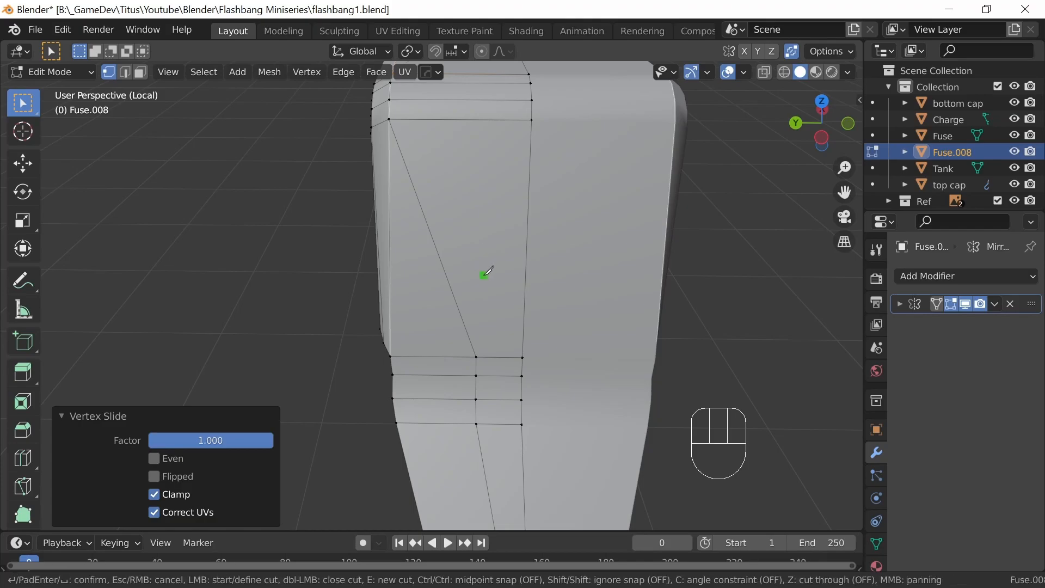
click(436, 245)
click(438, 222)
click(454, 205)
click(476, 200)
click(491, 204)
click(503, 217)
click(515, 239)
click(527, 264)
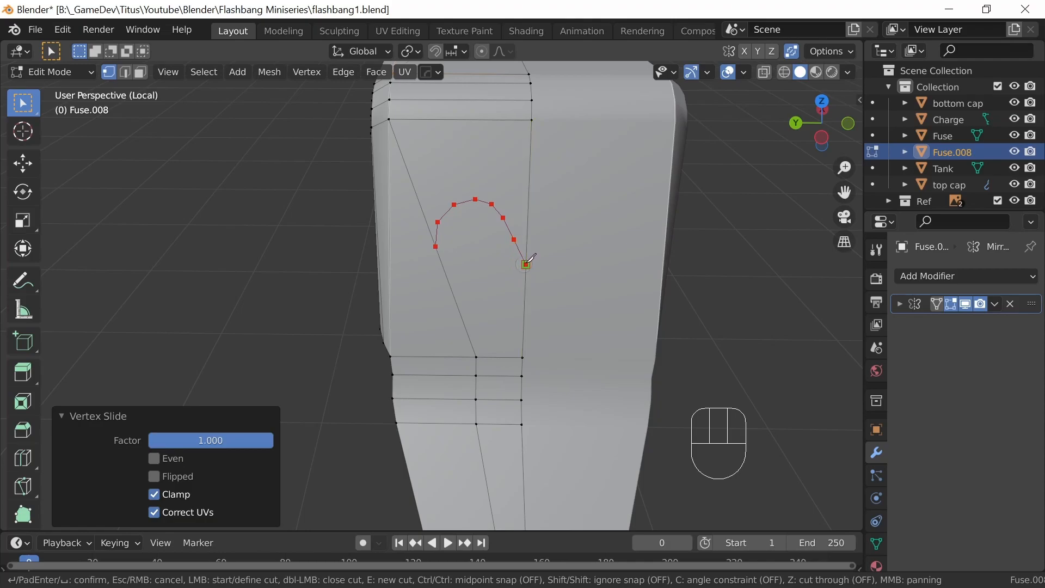
key(Return)
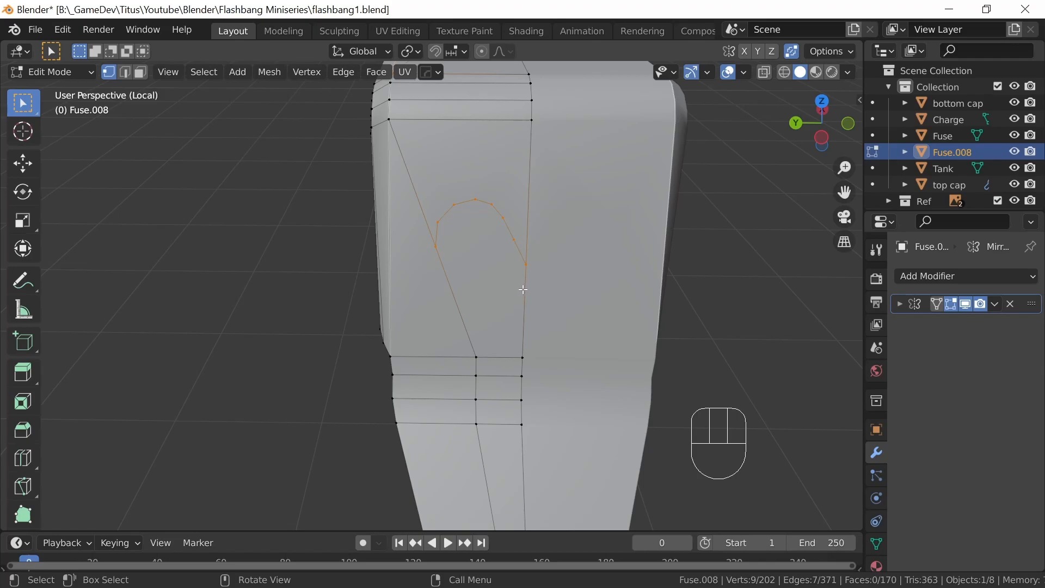
Subdivide the three long lengthwise edges along the lever's outer corner, beside the arch, with one cut.
middle_drag(506, 292, 431, 250)
click(128, 71)
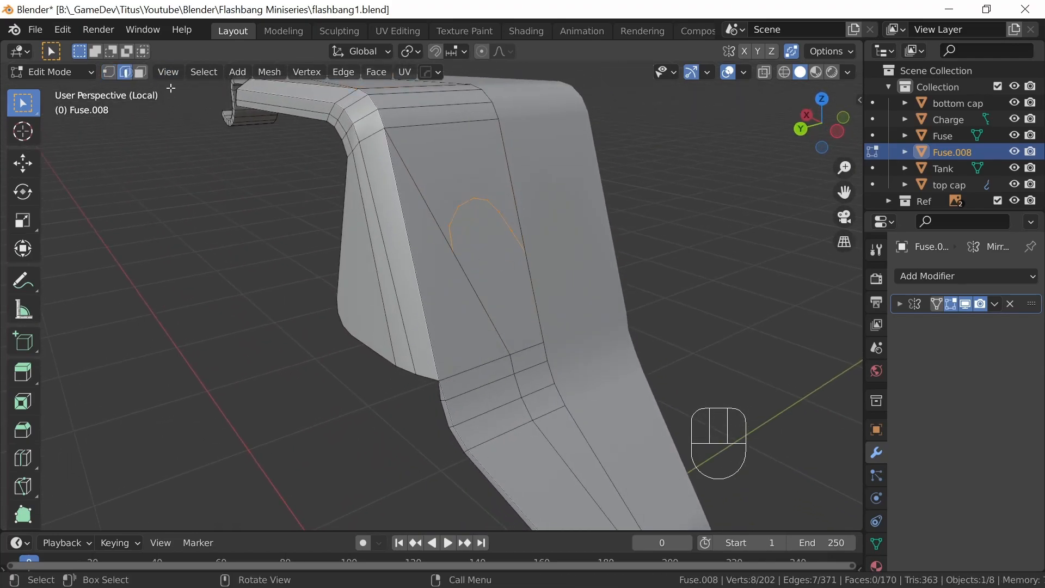
click(428, 285)
shift+click(396, 297)
shift+click(383, 298)
key(ctrl+e)
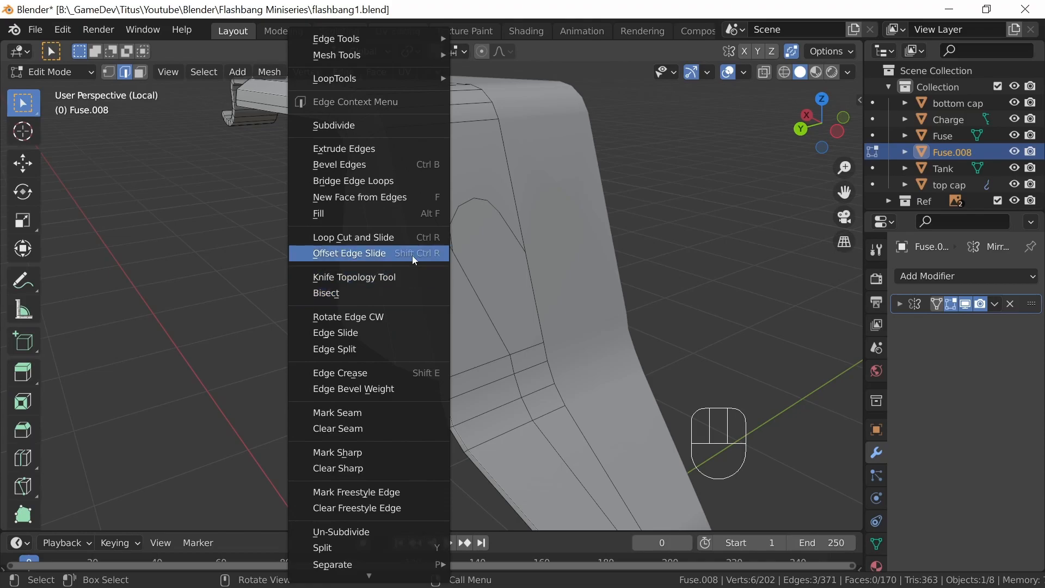
click(399, 125)
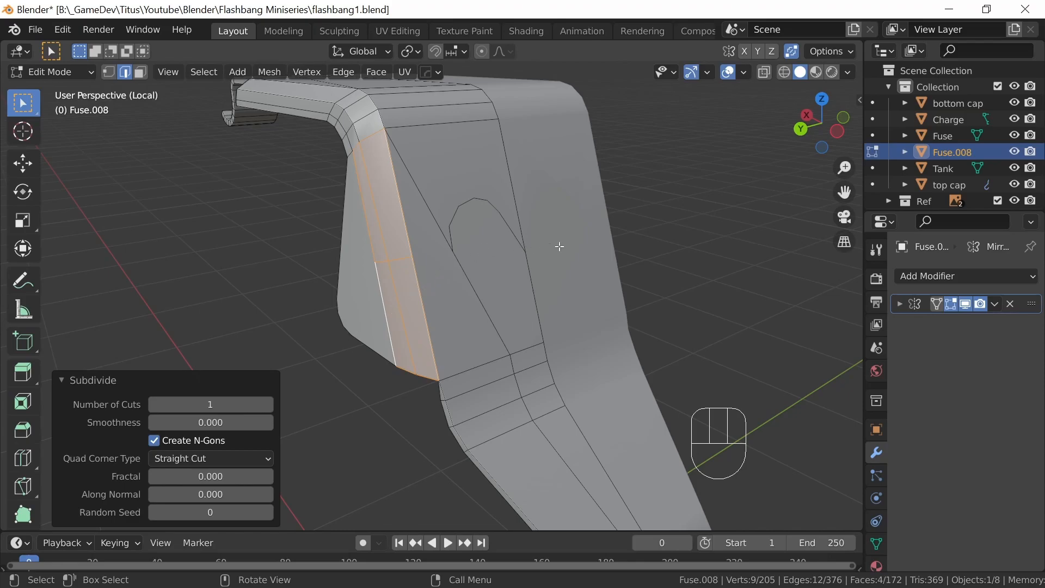
Connect the arch's outer end to the subdivided corner edge's middle vertex, and its next two vertices to the bend's outer corner vertex.
middle_drag(593, 278, 504, 283)
key(1)
click(451, 267)
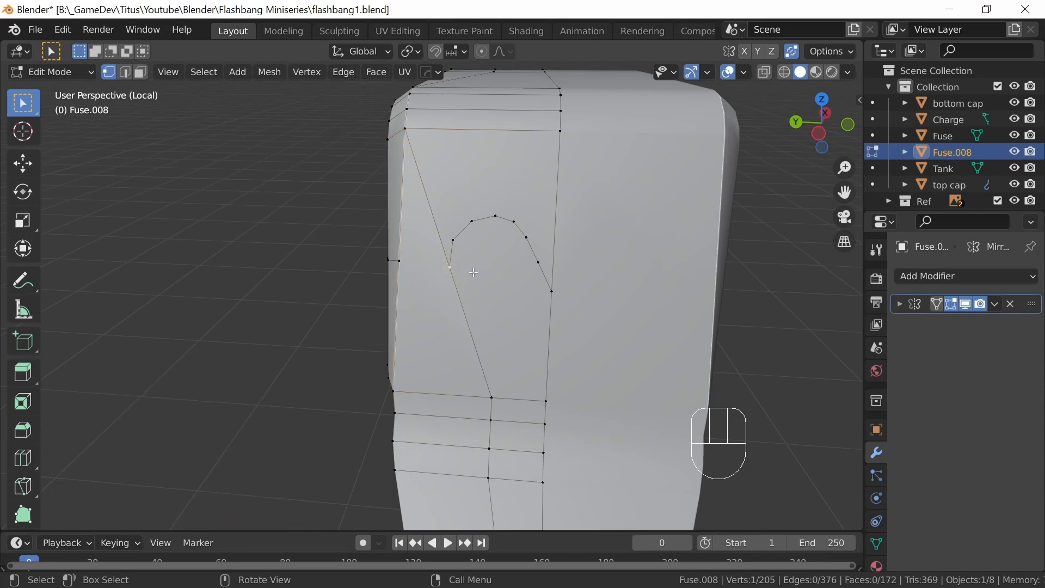
shift+click(399, 260)
key(j)
shift+click(405, 129)
key(j)
click(472, 220)
shift+click(405, 128)
key(j)
Connect the arch's peak and the three vertices on its inner slope to the centre-line vertex at the base of the upper bend.
click(538, 261)
shift+click(561, 164)
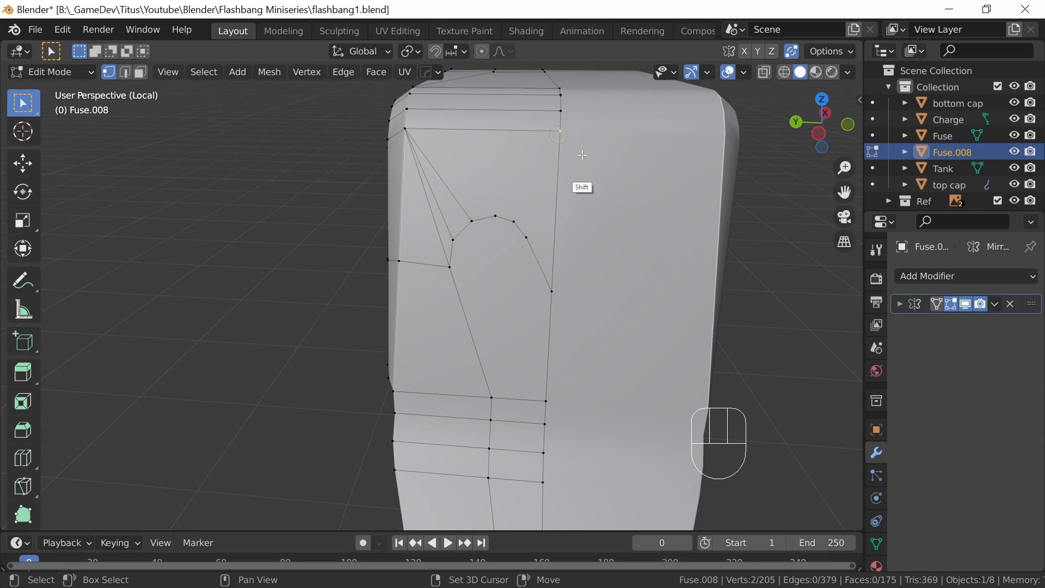
key(j)
click(528, 237)
shift+click(563, 166)
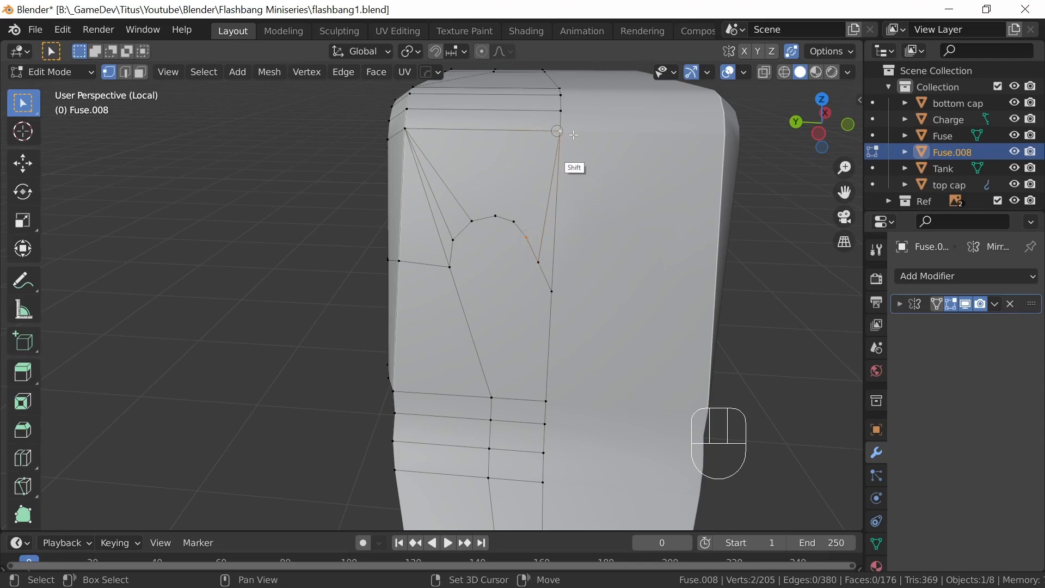
key(j)
click(515, 220)
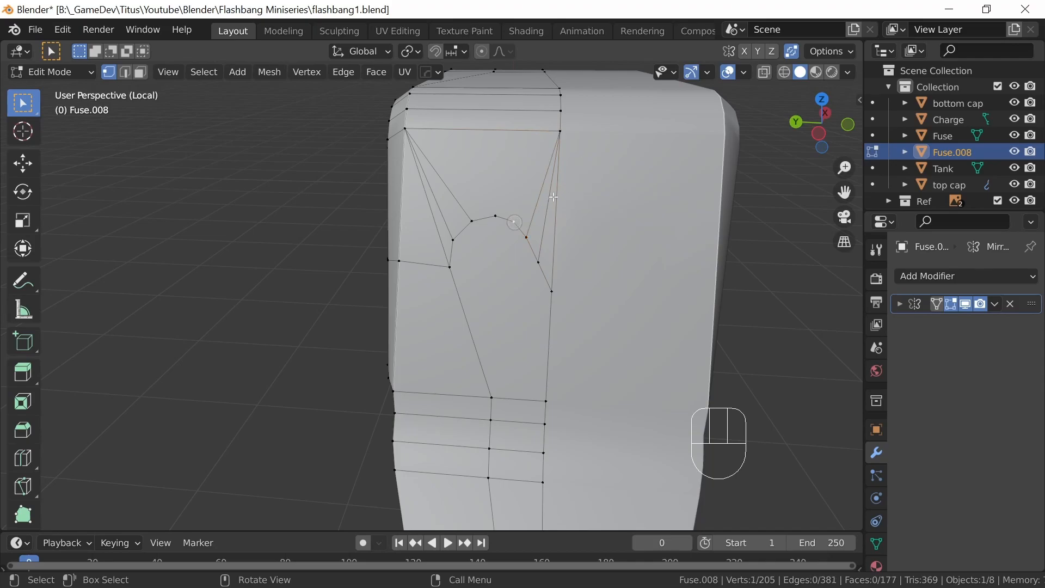
shift+click(575, 154)
key(j)
click(497, 216)
shift+click(562, 166)
Dissolve the diagonal edge running from the bend's outer corner vertex to the arch's outer end.
middle_drag(547, 367, 622, 364)
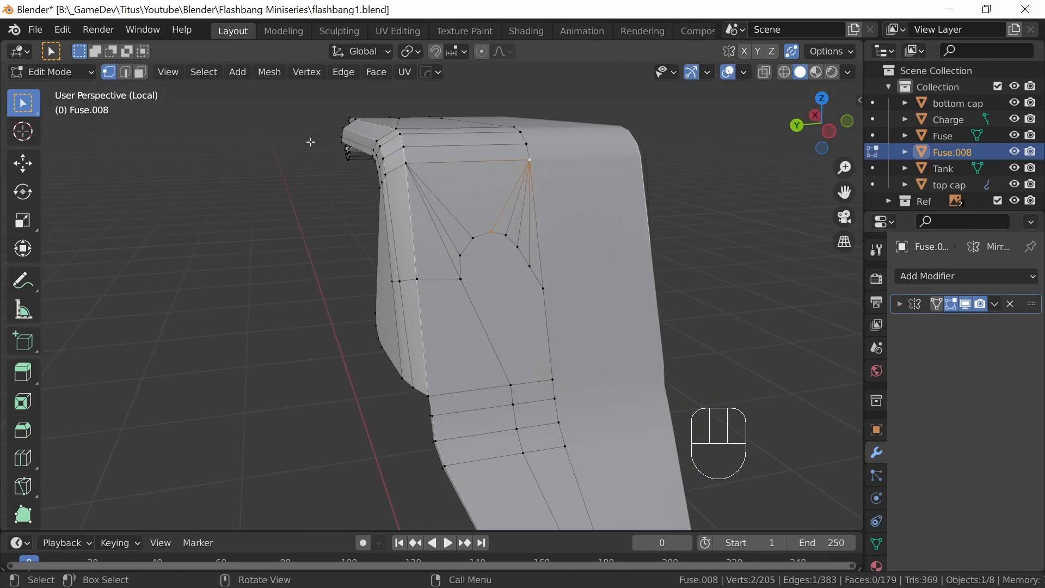
click(127, 72)
click(445, 255)
key(x)
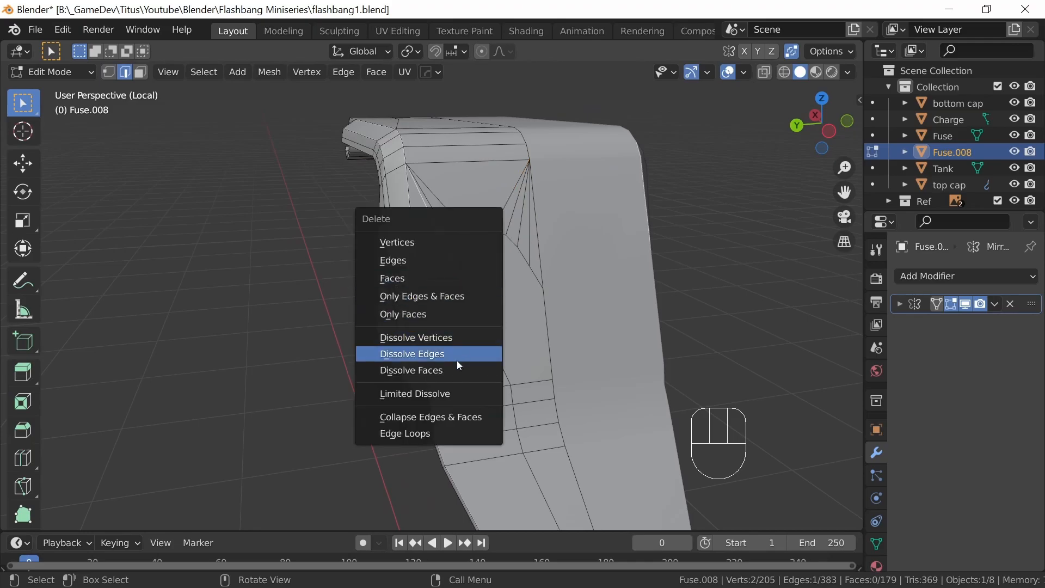
click(455, 353)
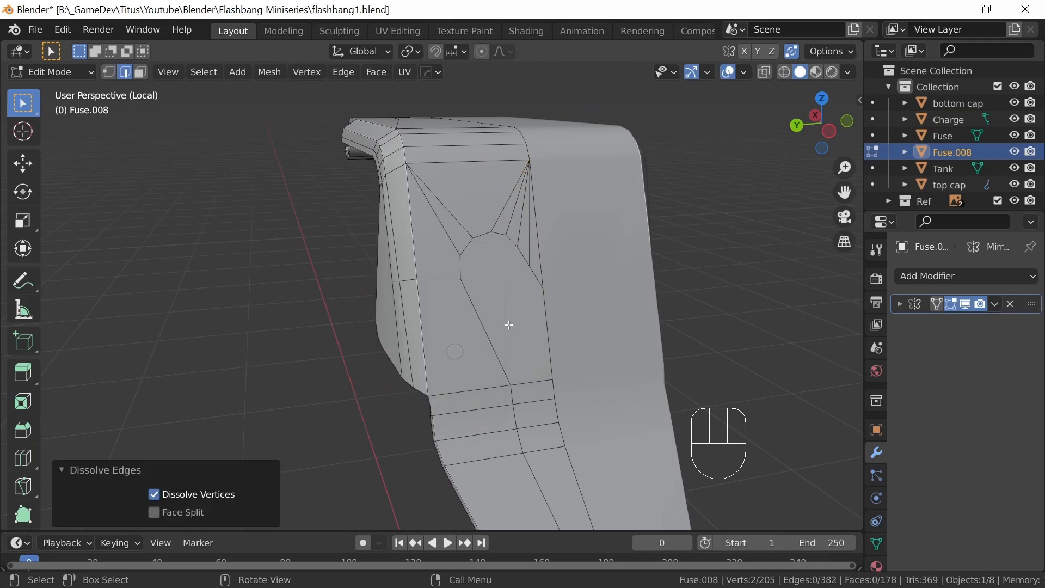
Try to inset the central strip faces, from the arch to the lever's lower end, about 0.037 m with about 0.036 m depth.
middle_drag(575, 370, 535, 352)
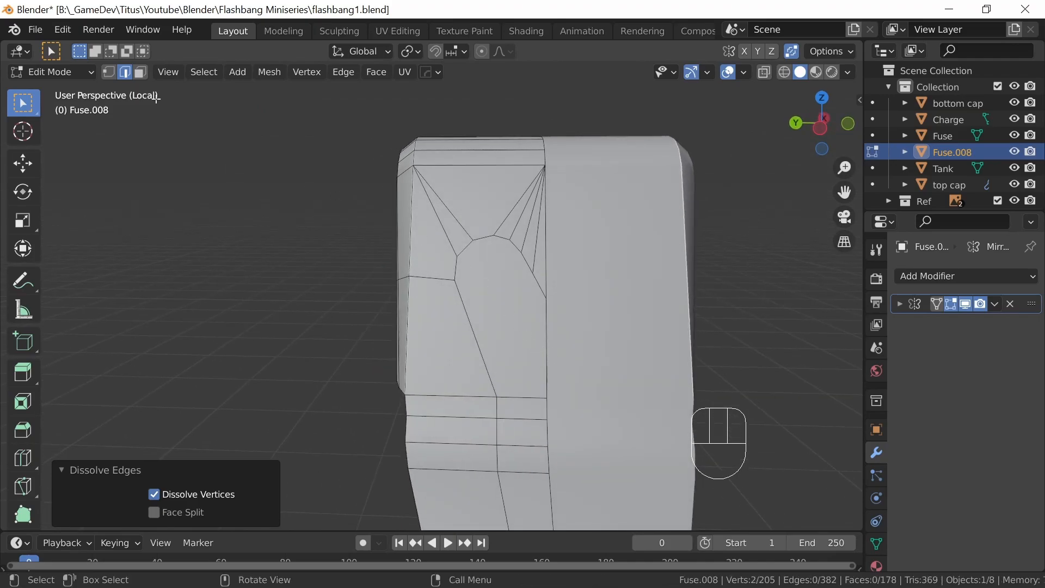
click(108, 71)
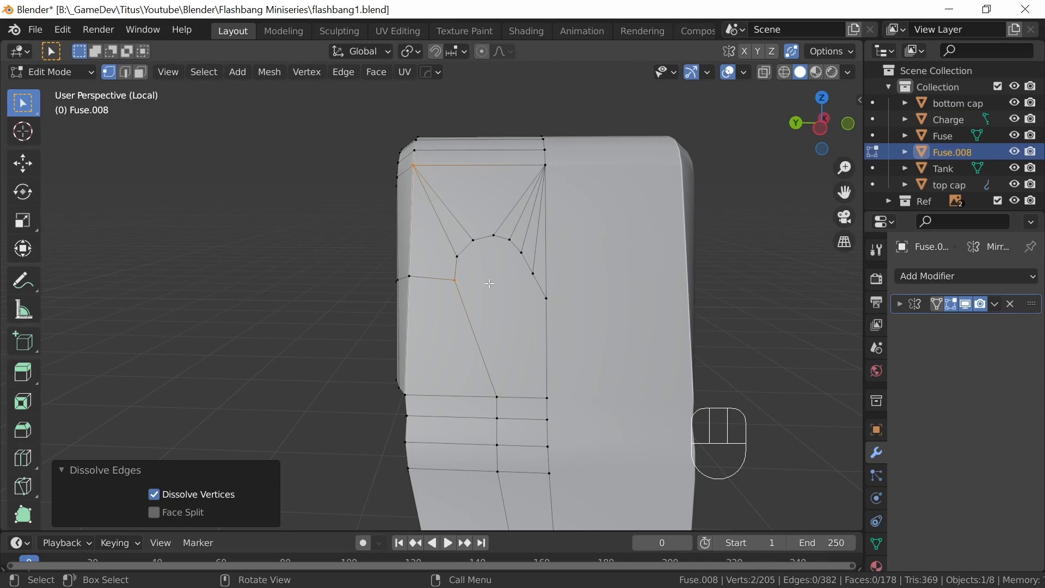
click(145, 75)
click(521, 321)
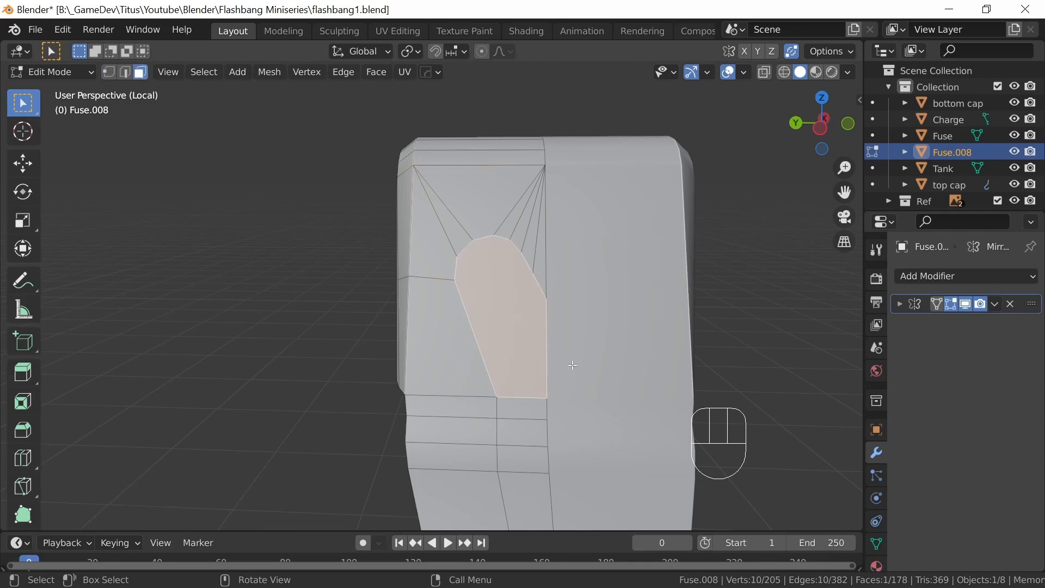
scroll(573, 365, down, 5)
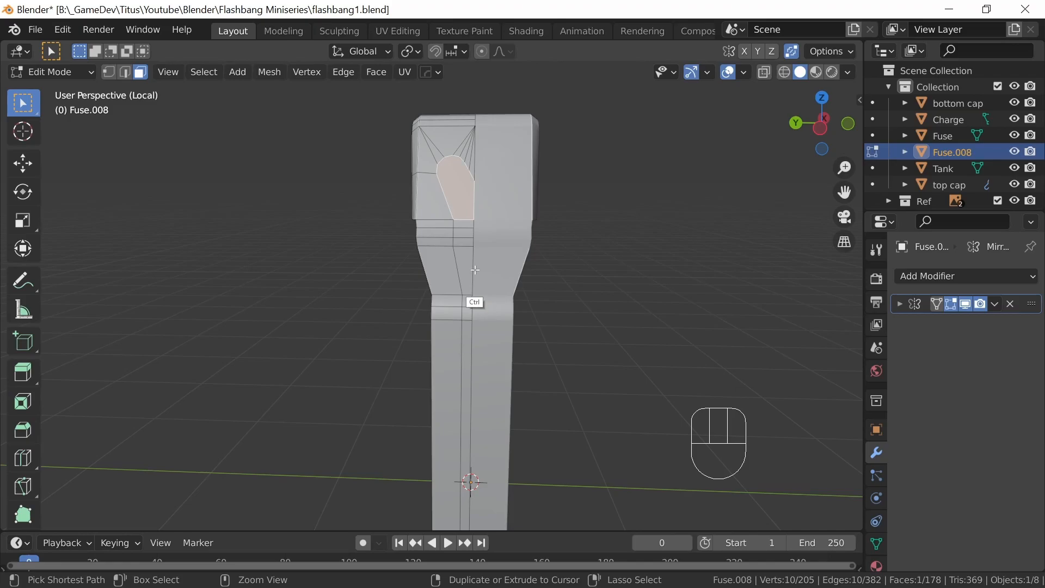
ctrl+click(469, 299)
shift+middle_drag(553, 415, 553, 260)
ctrl+click(467, 271)
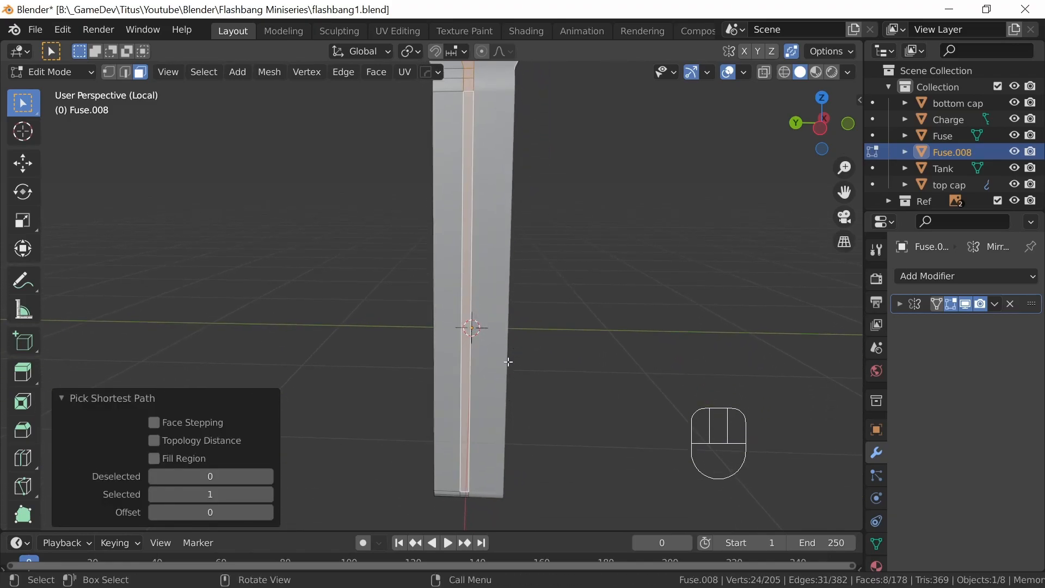
shift+middle_drag(541, 173, 537, 387)
ctrl+middle_drag(536, 386, 537, 334)
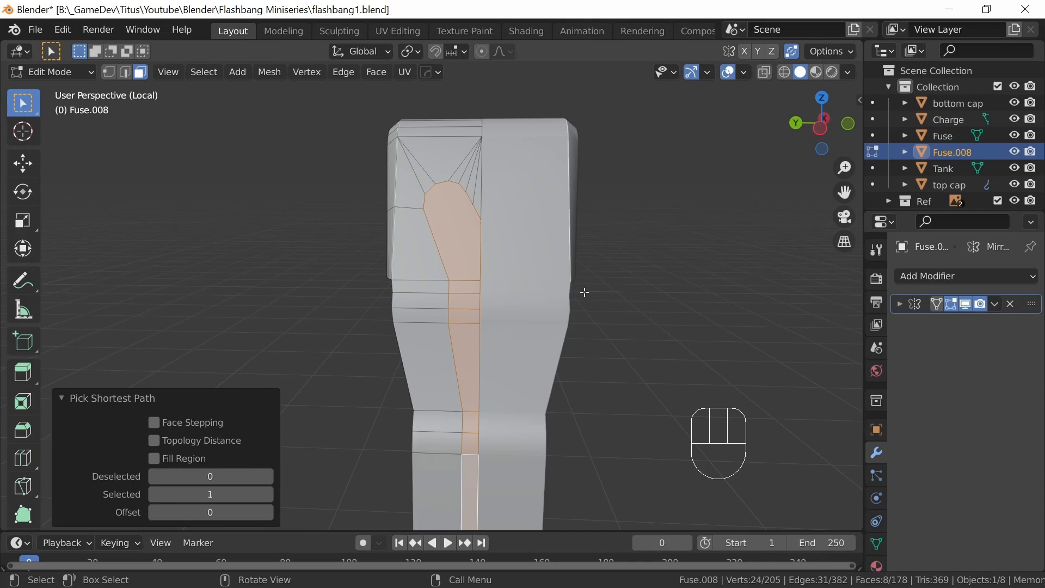
key(i)
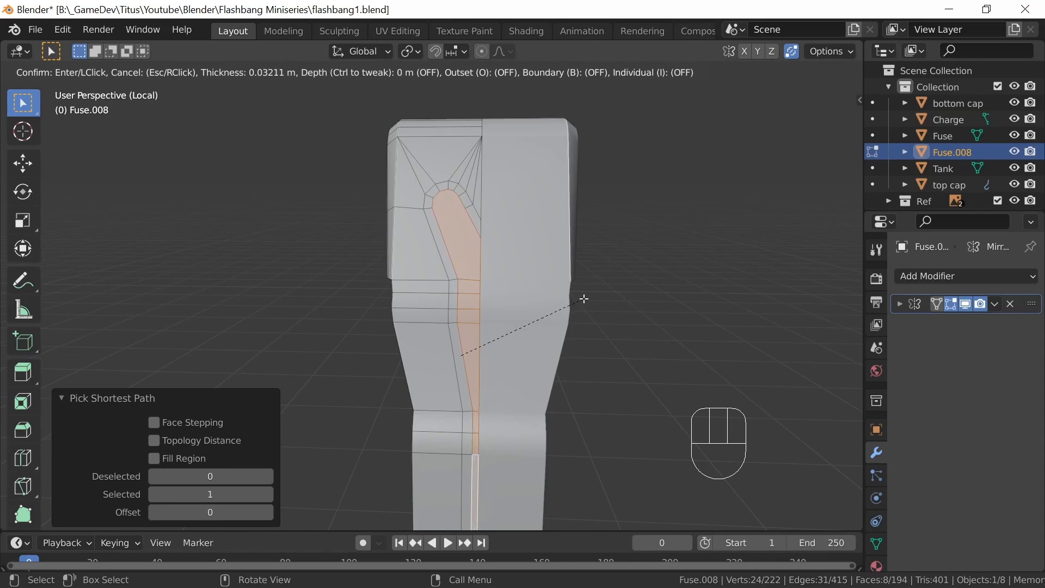
key(ctrl)
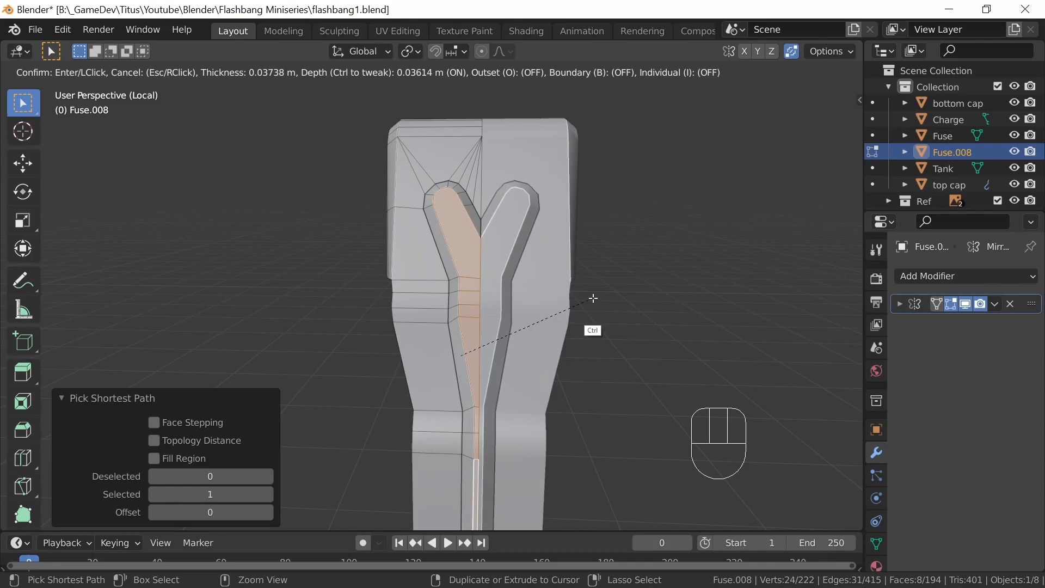
click(593, 300)
middle_drag(593, 300, 563, 311)
key(Tab)
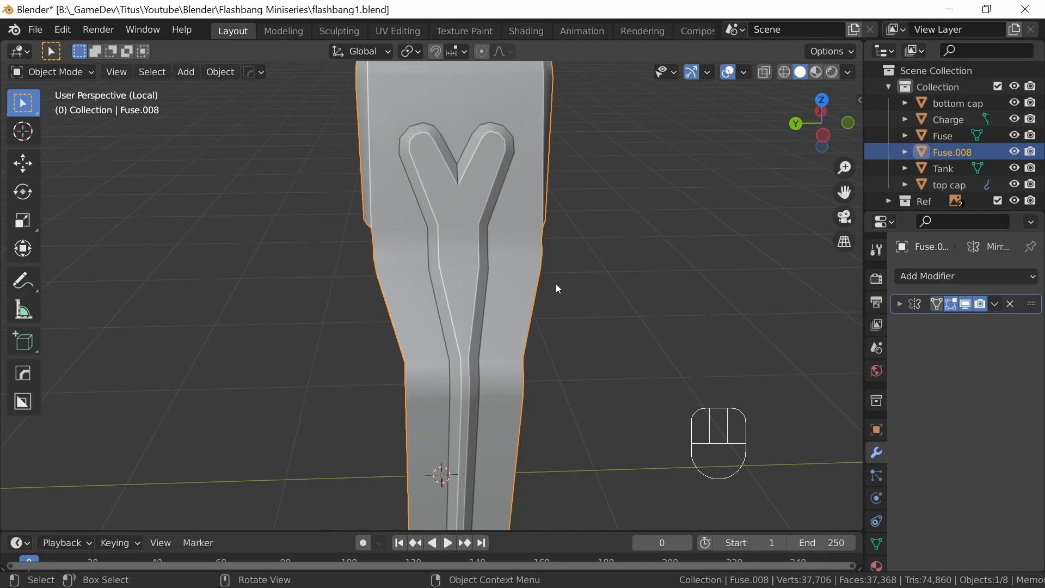
Slide the strip's outer edges across the bend below the arch toward the centre line with a factor of -0.441.
key(Tab)
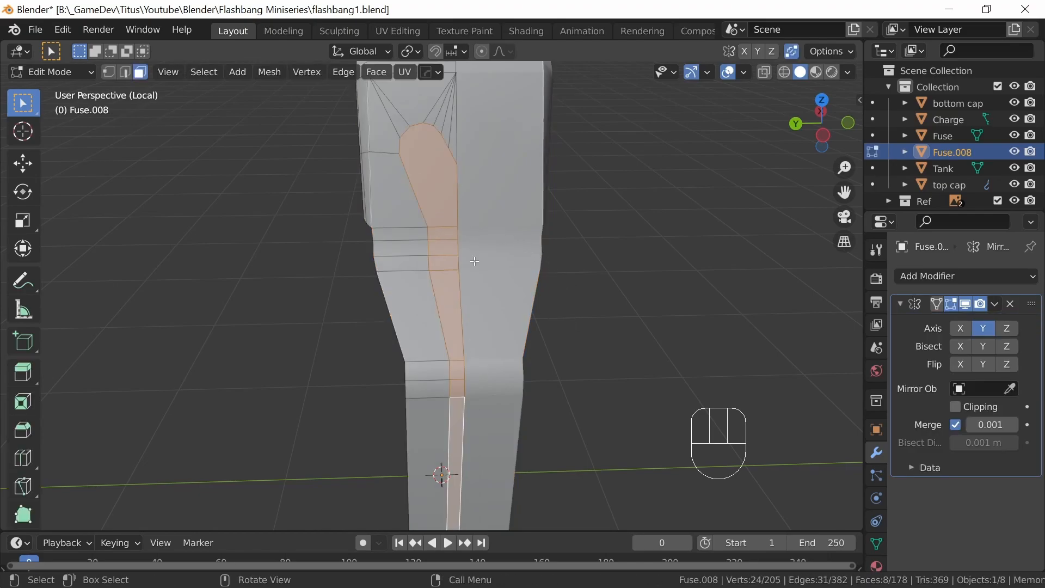
click(109, 72)
alt+click(427, 279)
middle_drag(524, 269, 501, 269)
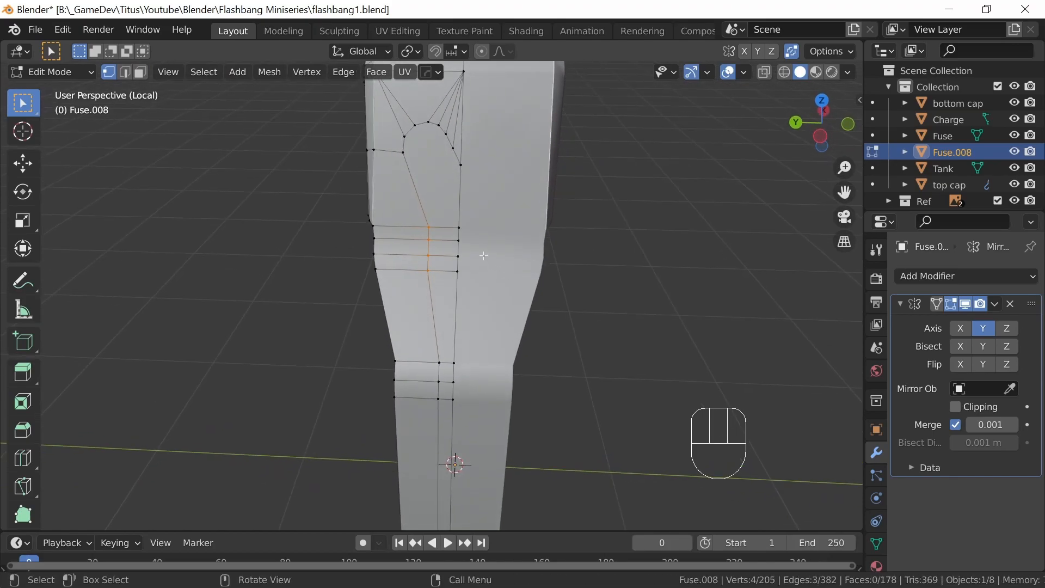
key(g)
key(g)
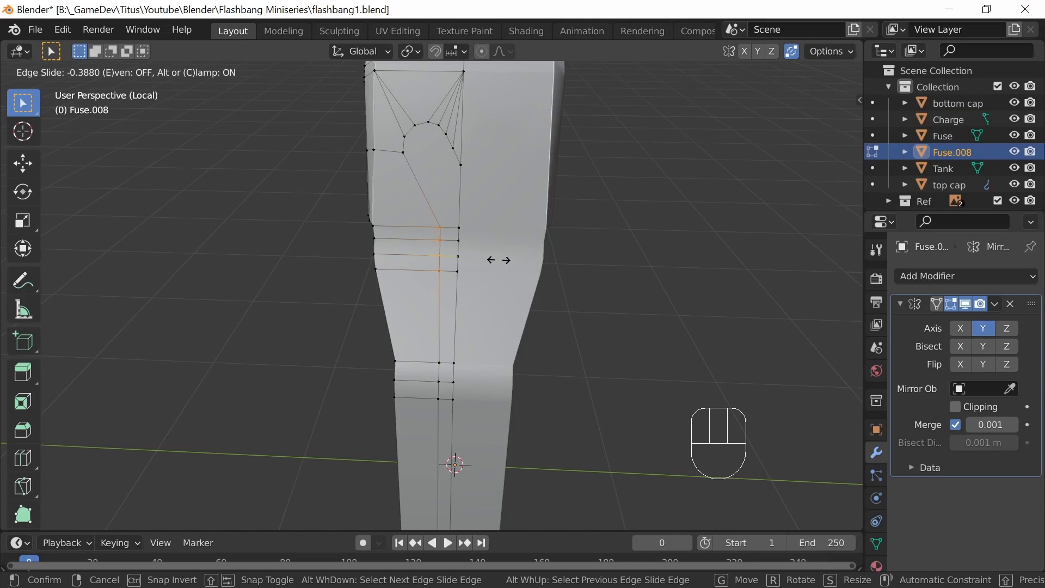
key(shift)
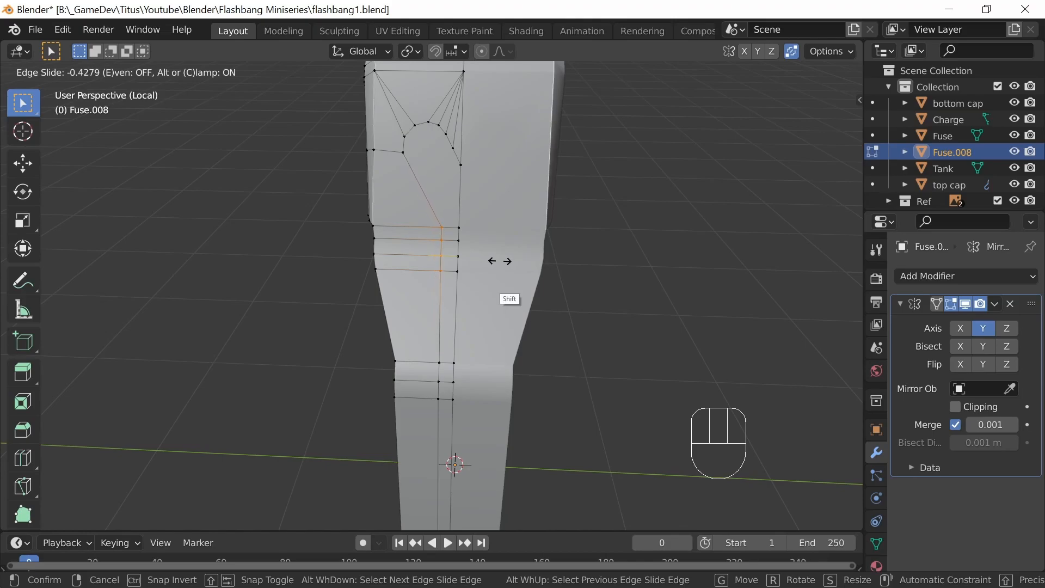
click(509, 260)
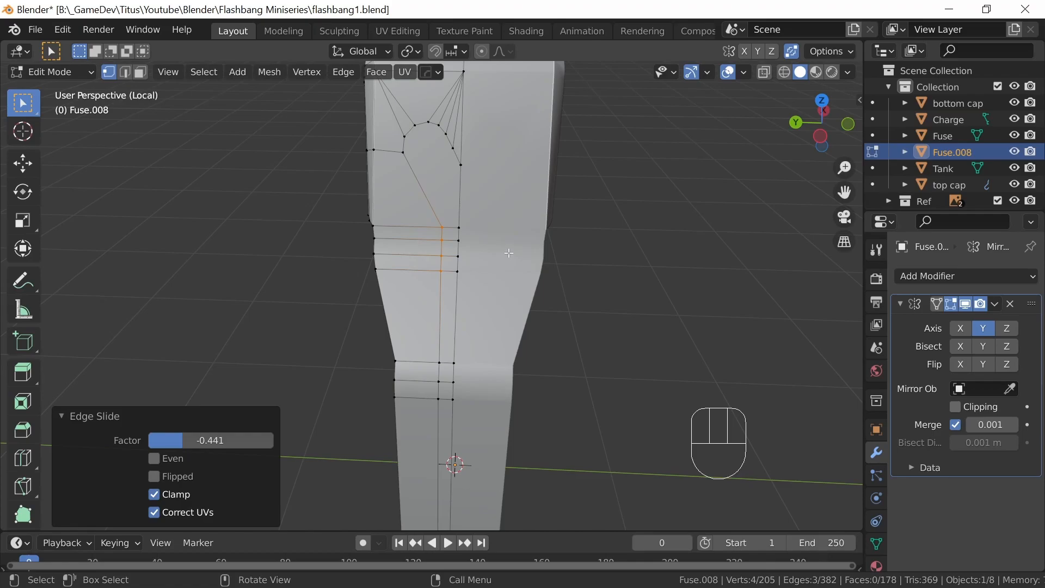
Inset the strip faces from the arch to the lever's lower end with 0.03688 m thickness and 0.02869 m depth.
click(140, 72)
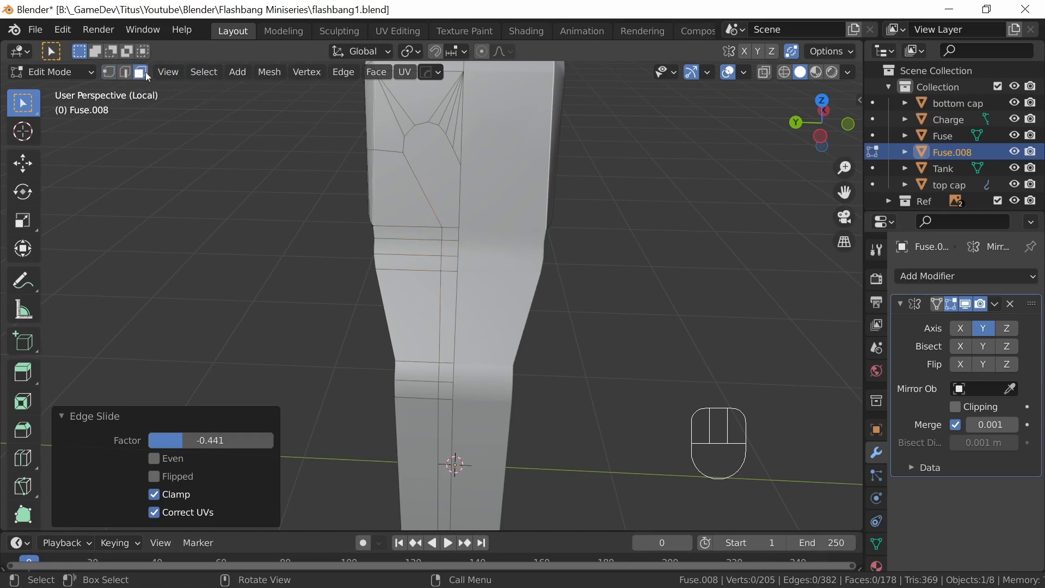
click(448, 171)
ctrl+click(455, 328)
shift+middle_drag(467, 338, 564, 315)
ctrl+click(463, 243)
key(i)
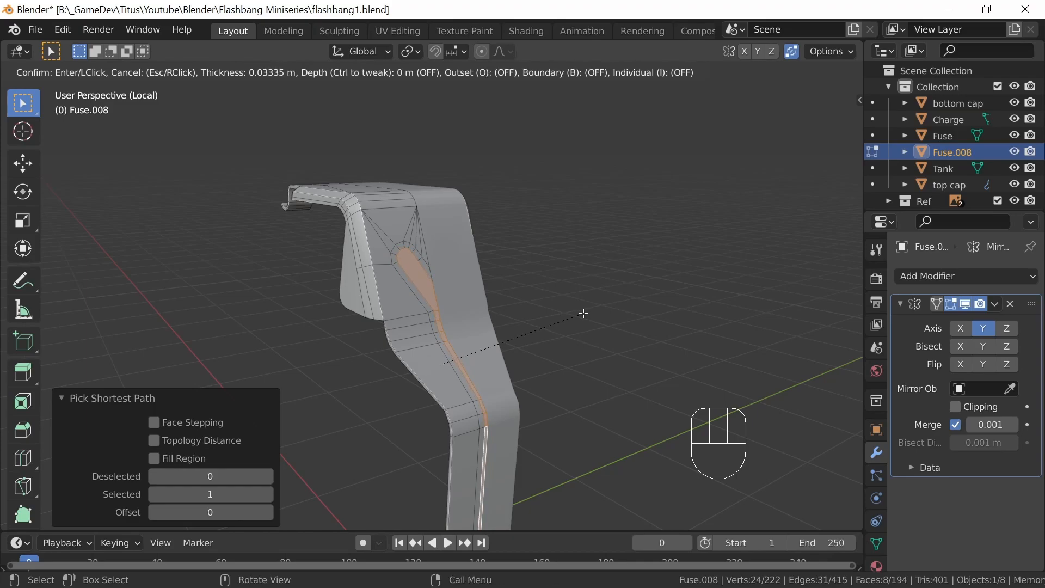
key(ctrl)
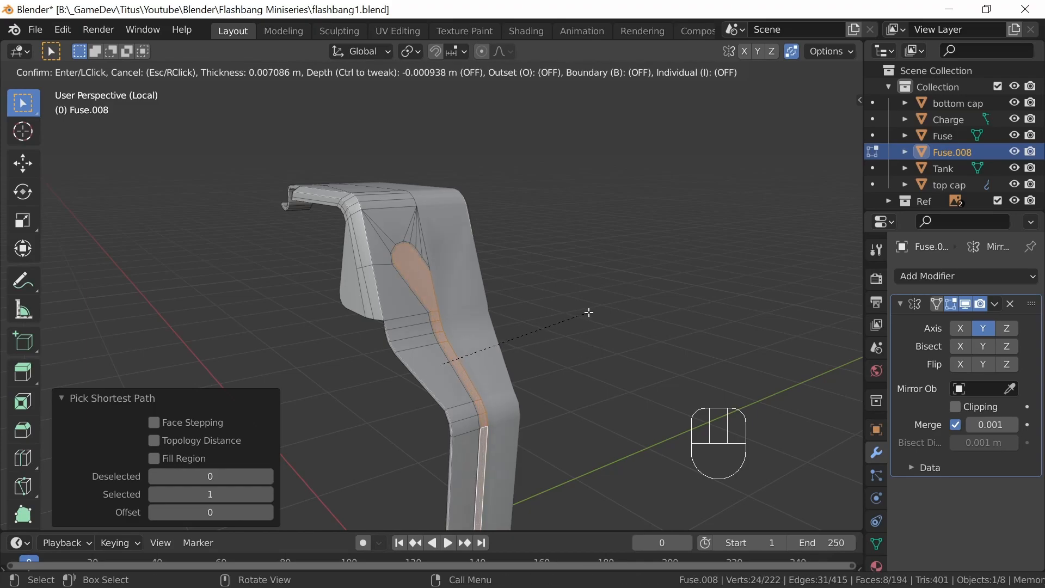
key(ctrl)
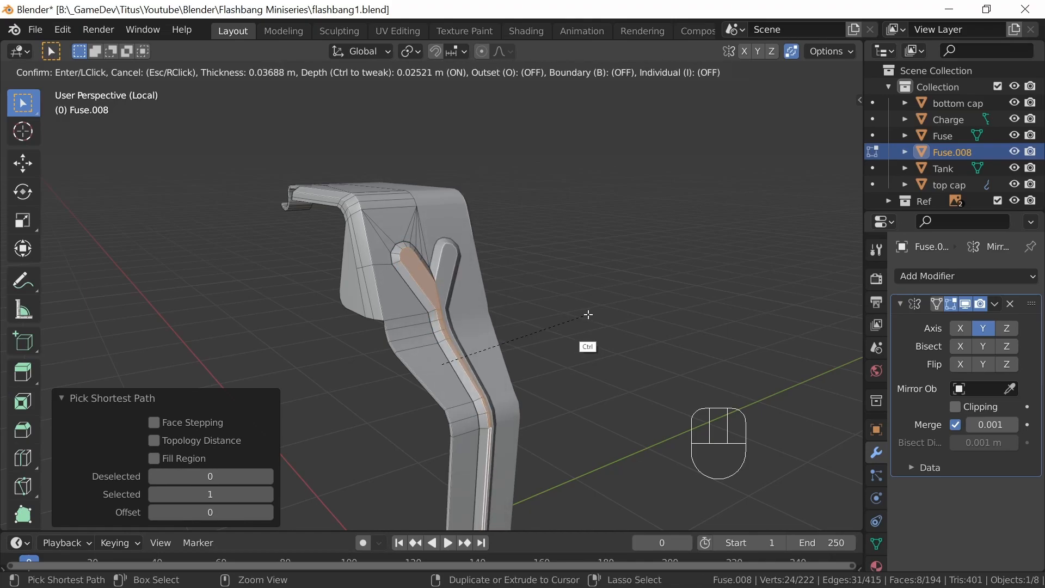
click(588, 313)
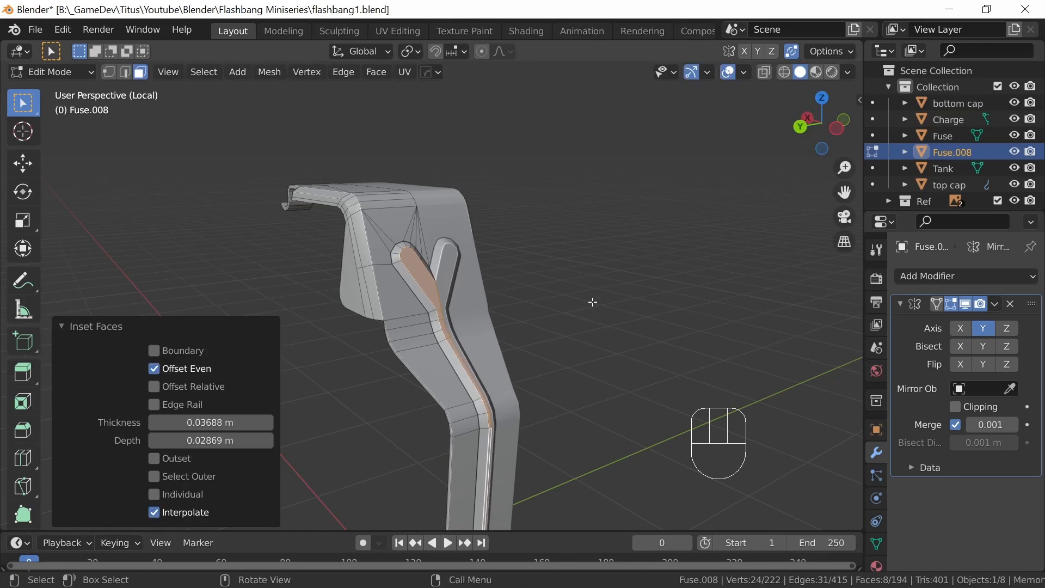
Leave mesh editing and exit the lever's local view to bring back the whole flashbang.
key(Tab)
middle_drag(625, 290, 527, 336)
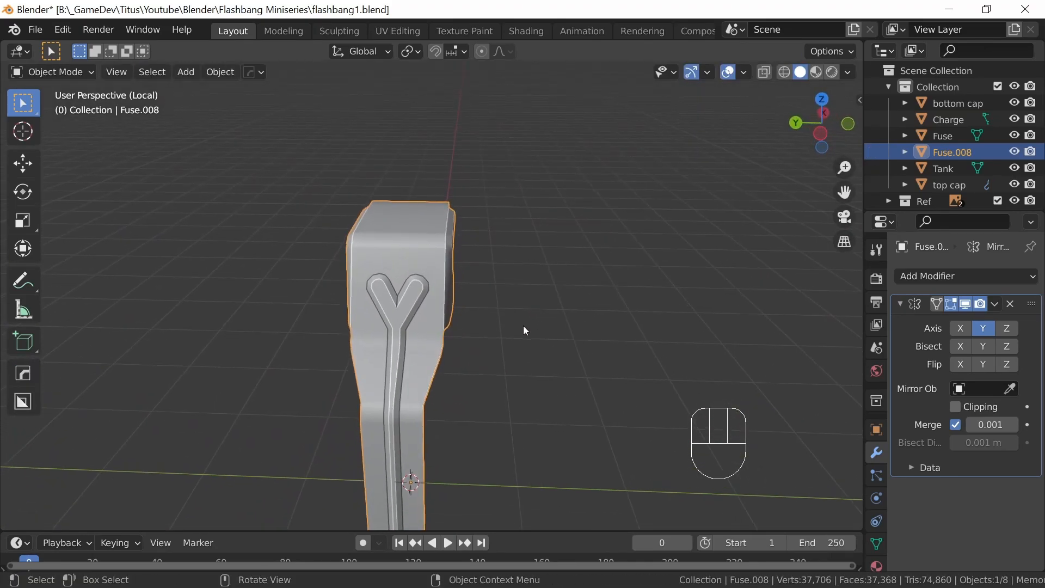
key(KP_Divide)
Examine the lever's raised Y-shaped rib on the complete flashbang, from the side views and from several angles.
middle_drag(619, 388, 610, 336)
key(KP_3)
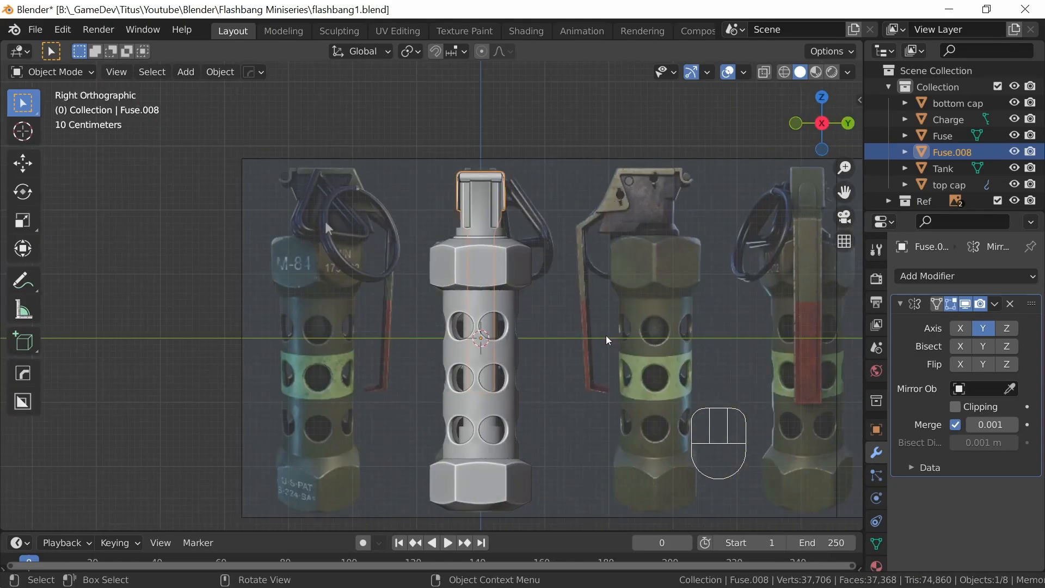
key(ctrl+KP_3)
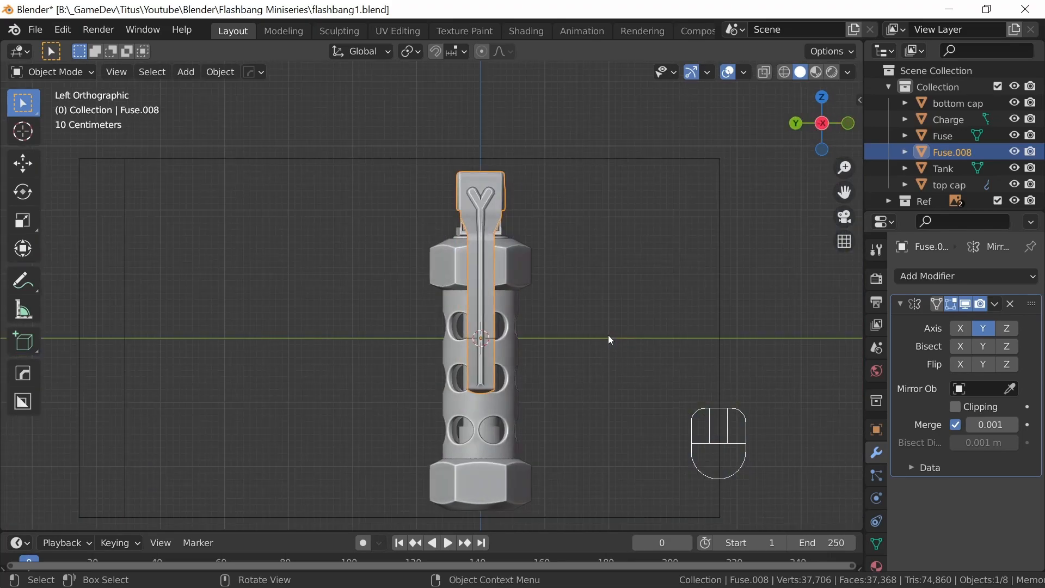
middle_drag(628, 327, 605, 314)
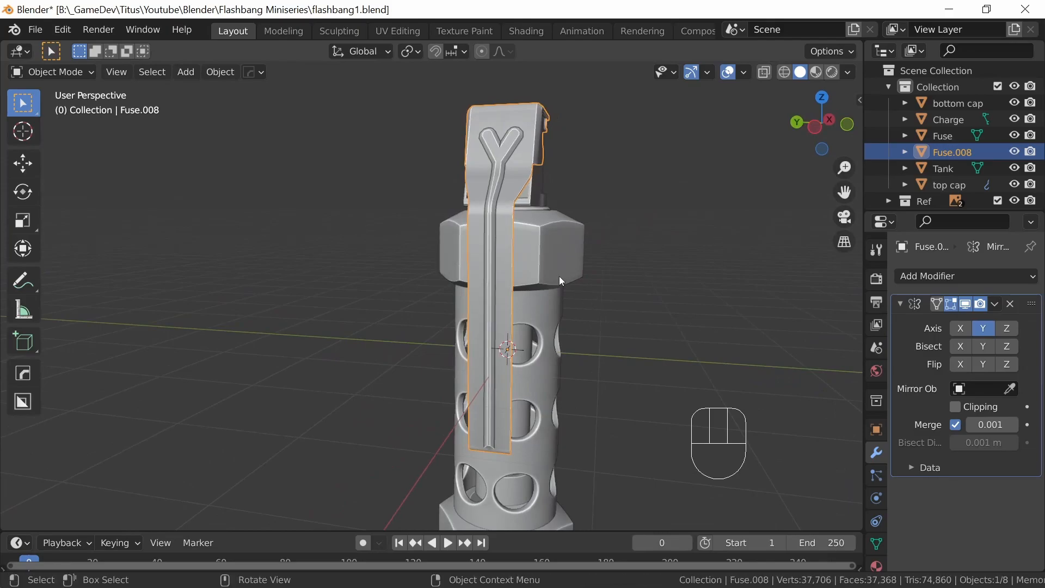
middle_drag(560, 276, 623, 328)
middle_drag(560, 274, 576, 326)
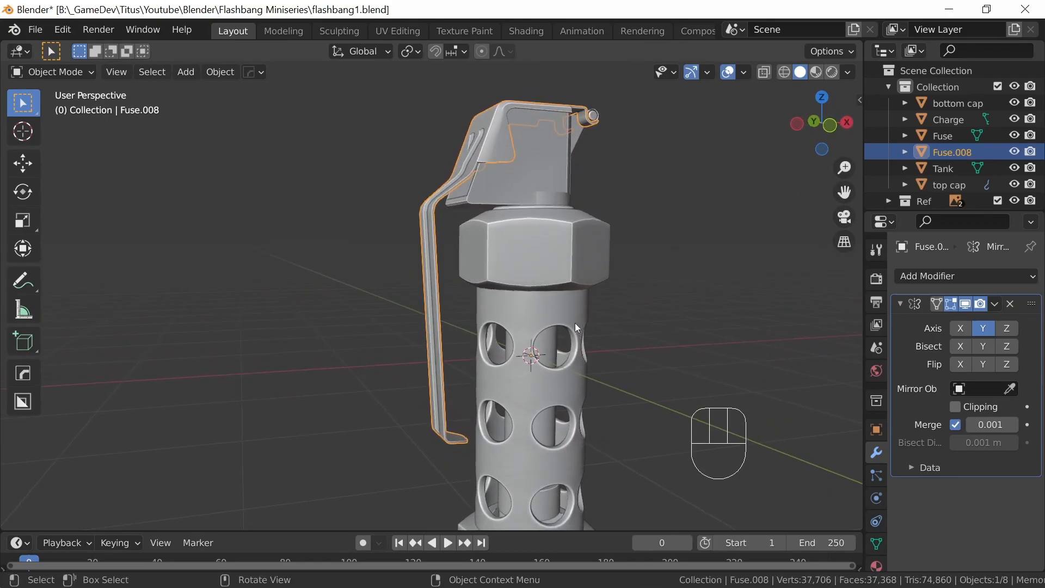
middle_drag(630, 287, 582, 343)
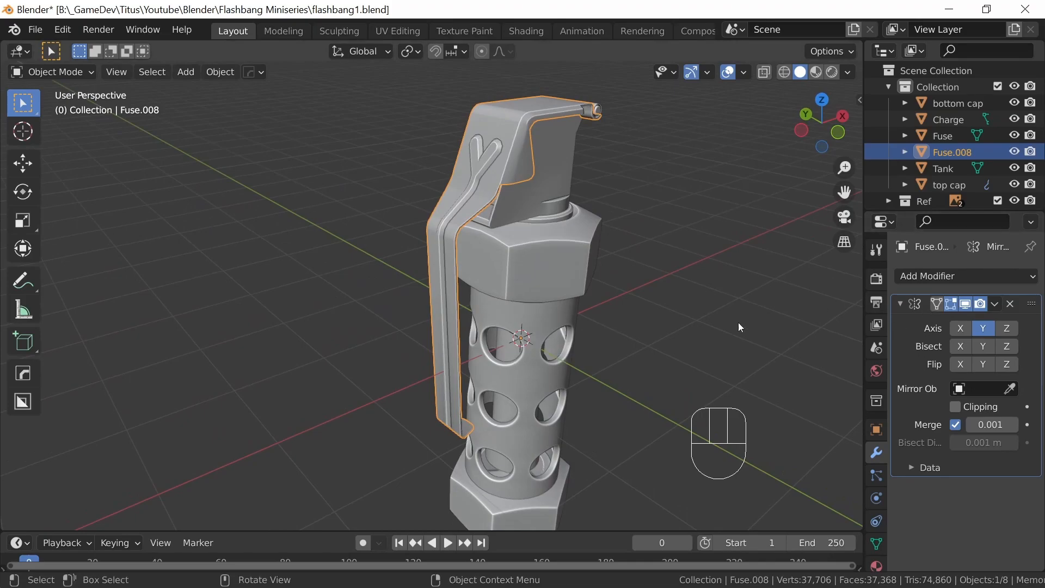
mouse_move(638, 286)
middle_down()
mouse_move(569, 279)
mouse_move(571, 325)
mouse_move(645, 295)
mouse_move(628, 277)
middle_up()
middle_drag(567, 314, 540, 372)
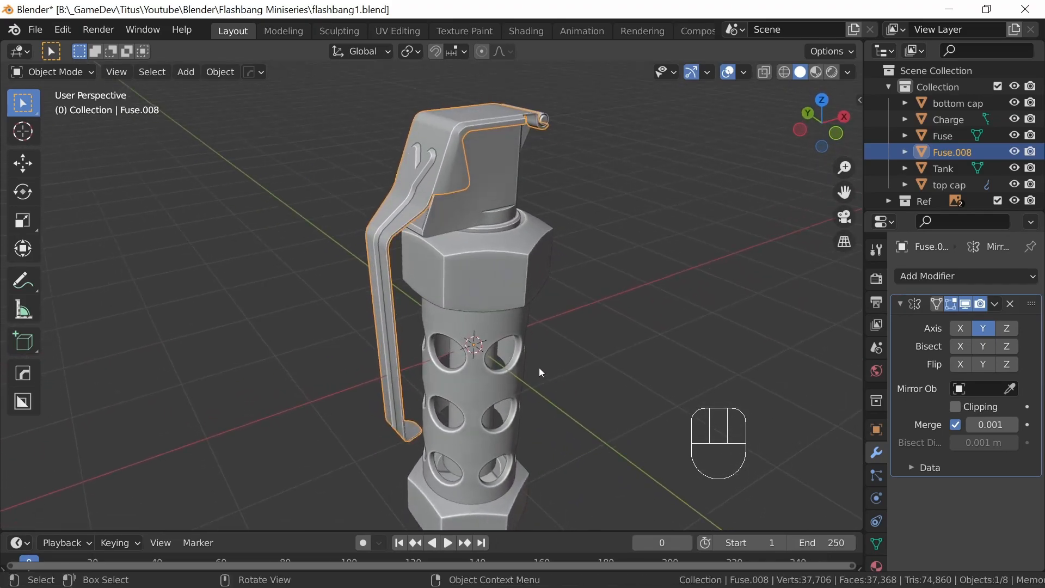